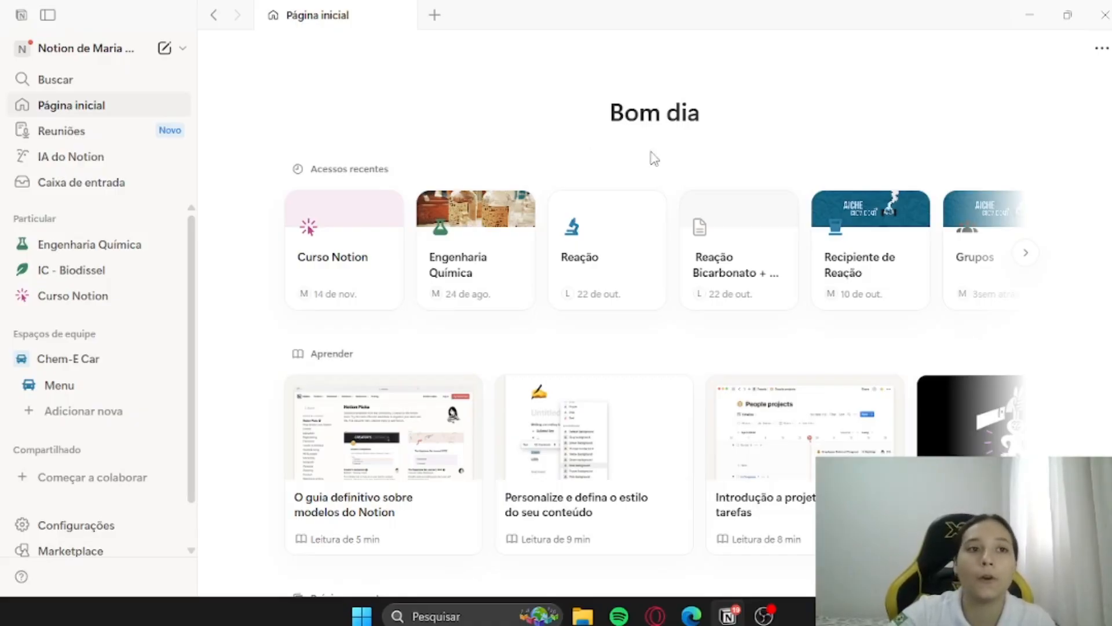
# - Look through the accounts and workspaces offered in the workspace switcher
pyautogui.click(136, 55)
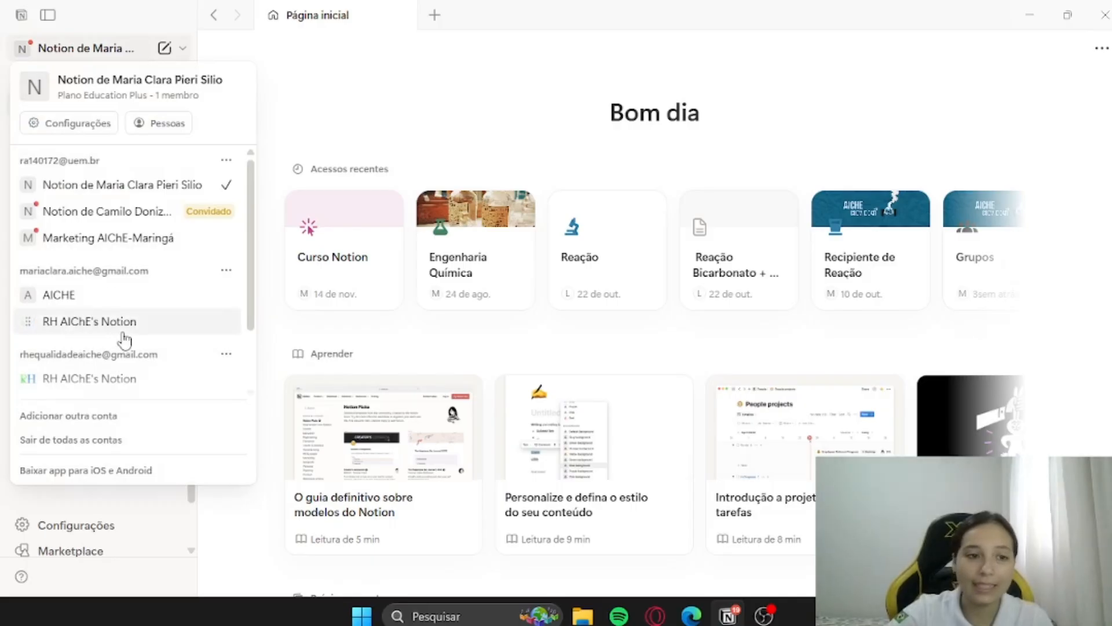
pyautogui.scroll(-3, 123, 360)
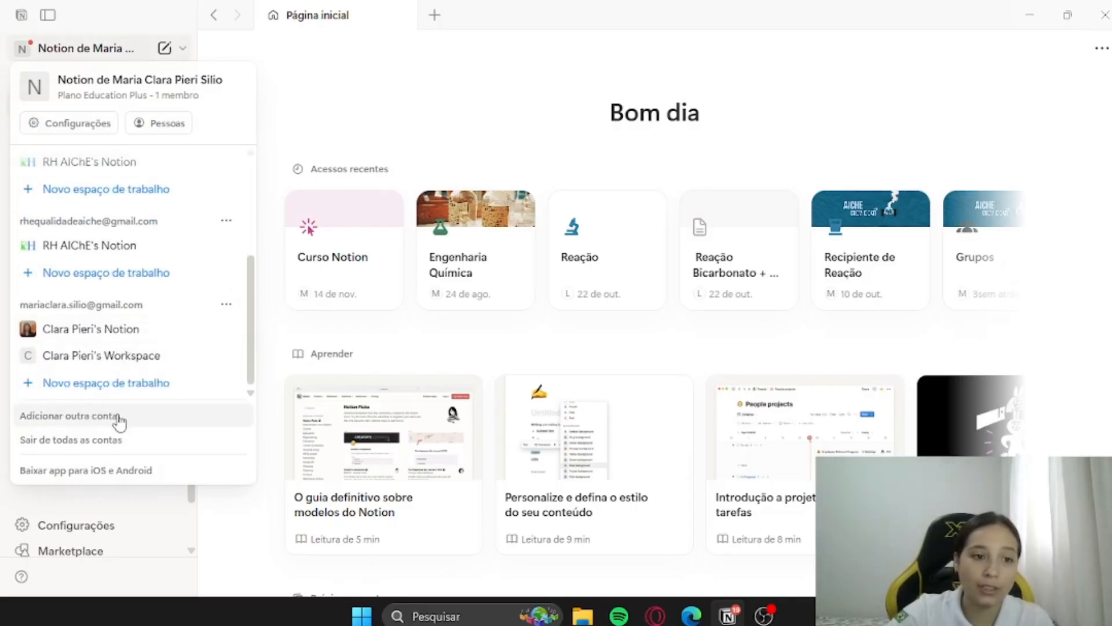
pyautogui.scroll(3, 159, 322)
pyautogui.scroll(-3, 159, 322)
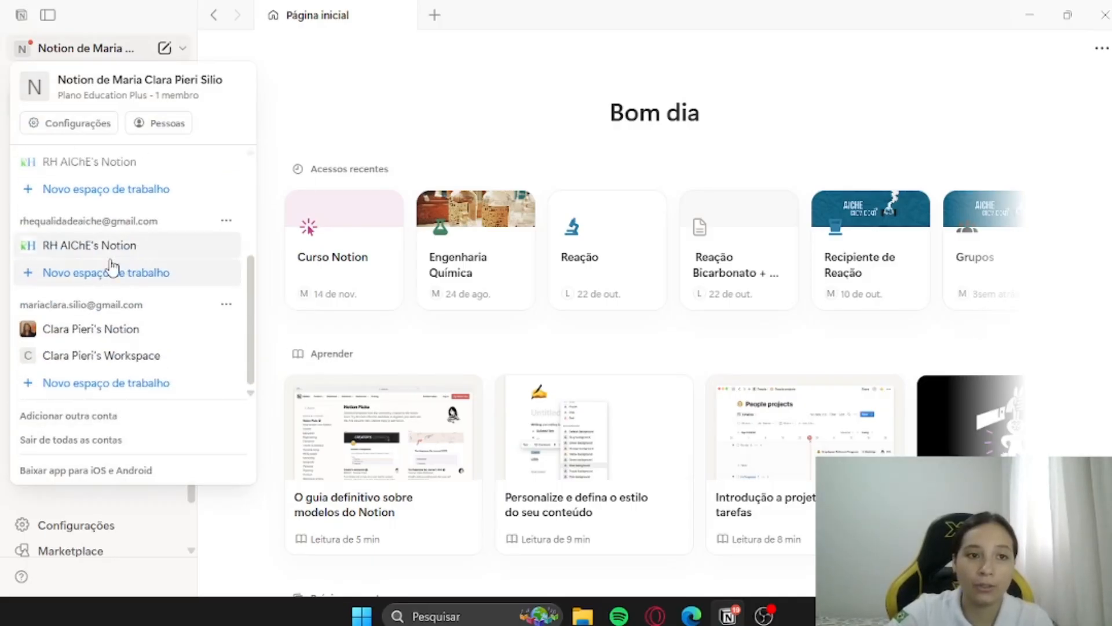
pyautogui.scroll(1, 159, 288)
pyautogui.scroll(3, 158, 288)
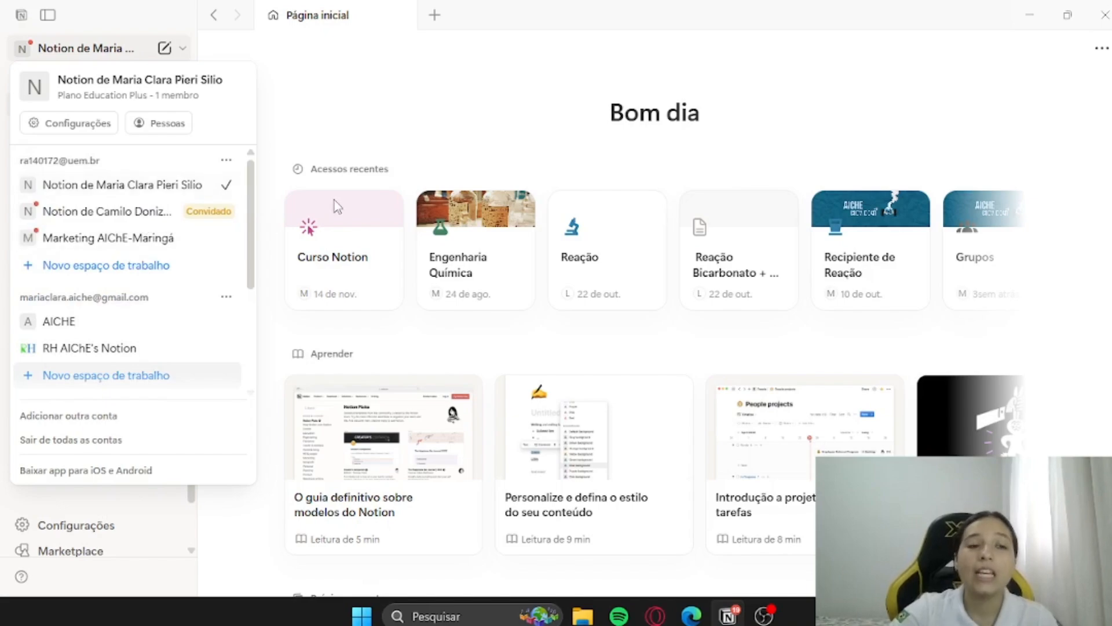
pyautogui.scroll(-2, 185, 326)
pyautogui.scroll(-2, 185, 326)
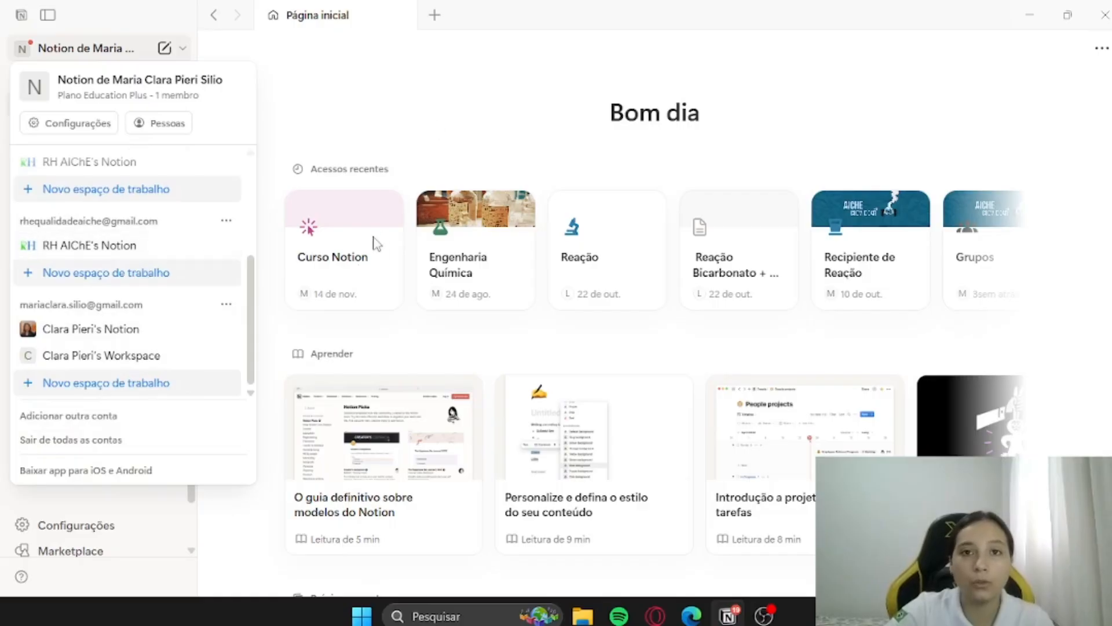
pyautogui.click(433, 152)
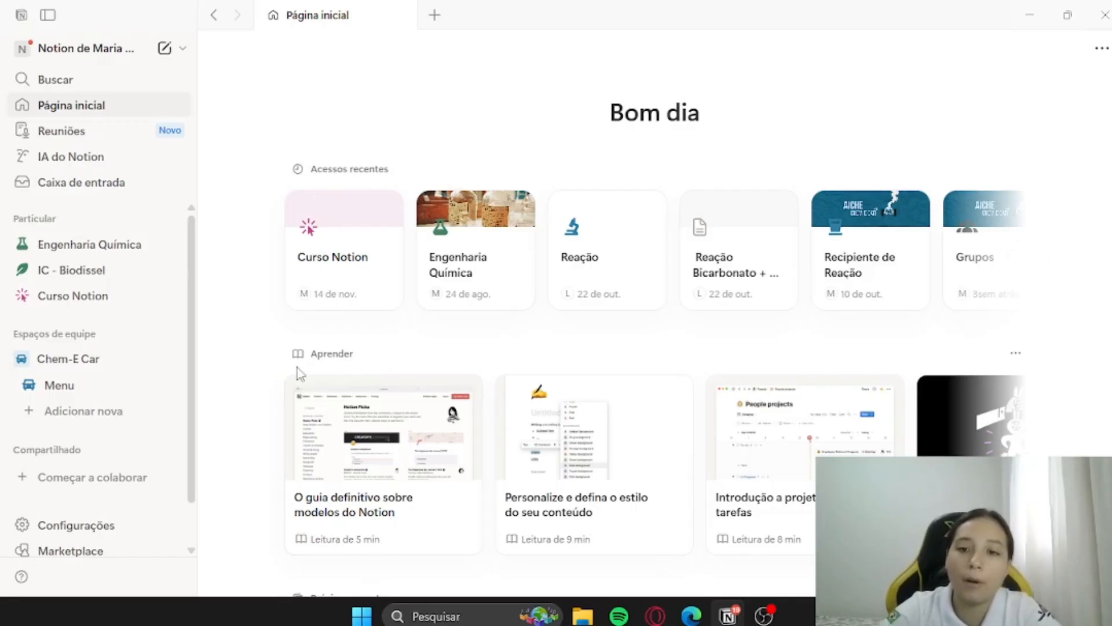
# - Look over the home page's sections, from recent pages and learning guides to upcoming events and the schedule table
pyautogui.scroll(-3, 758, 425)
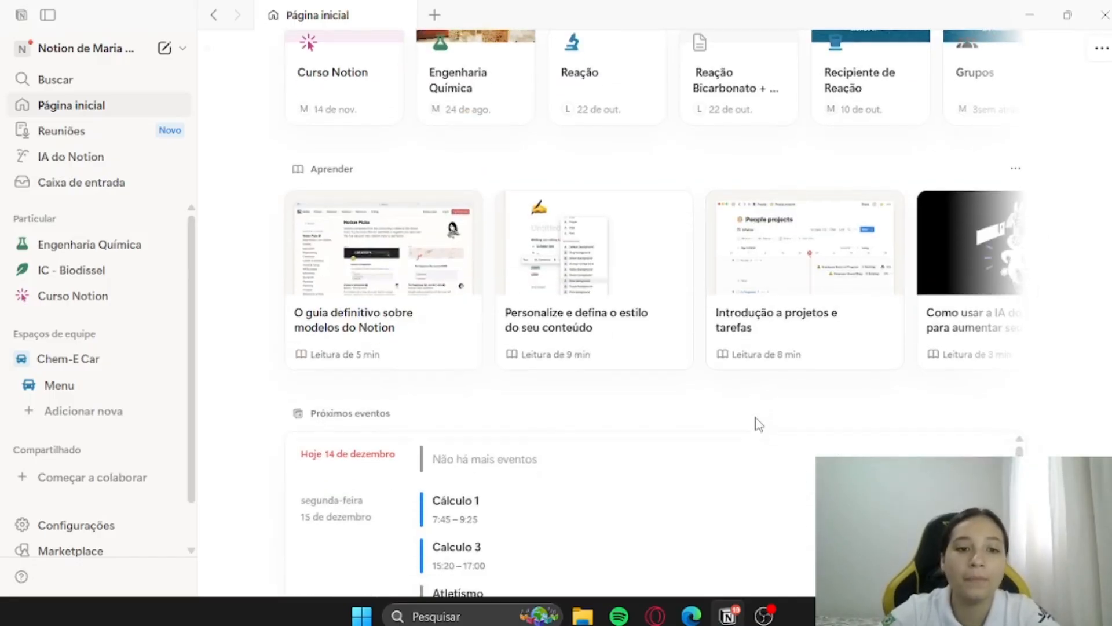
pyautogui.scroll(-4, 757, 424)
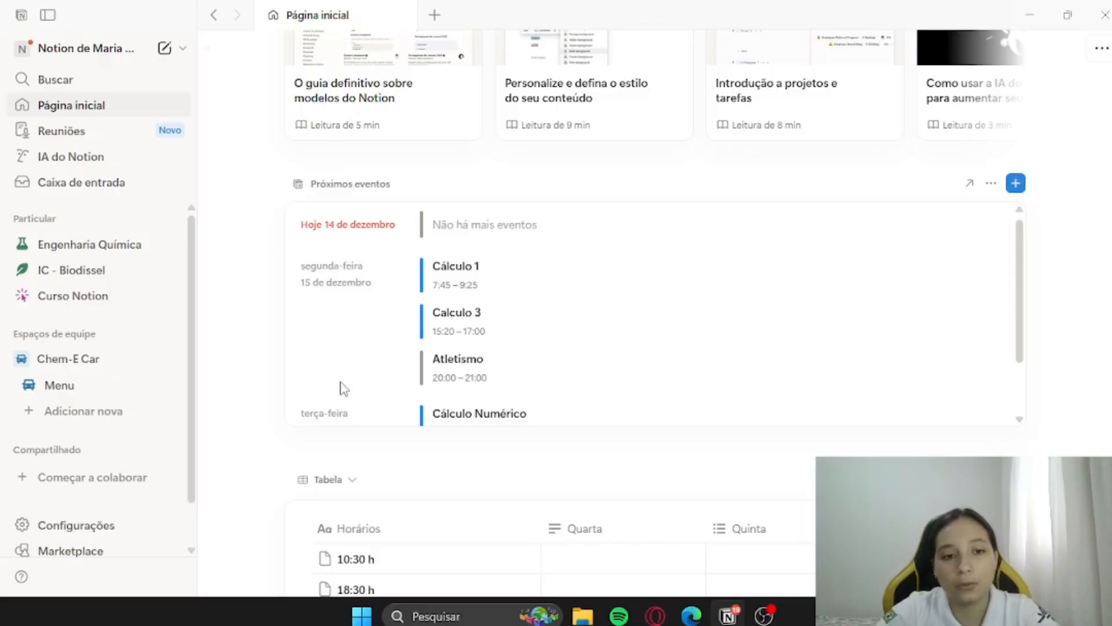
pyautogui.scroll(-2, 343, 387)
pyautogui.scroll(-4, 331, 497)
pyautogui.scroll(-6, 738, 335)
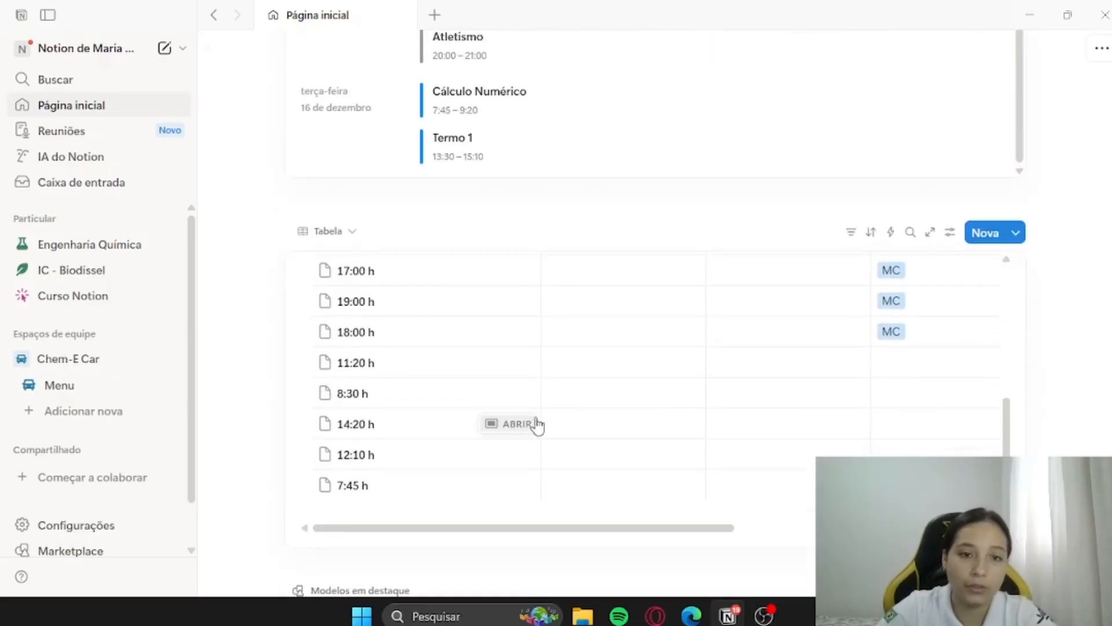
pyautogui.scroll(10, 633, 251)
pyautogui.scroll(5, 843, 182)
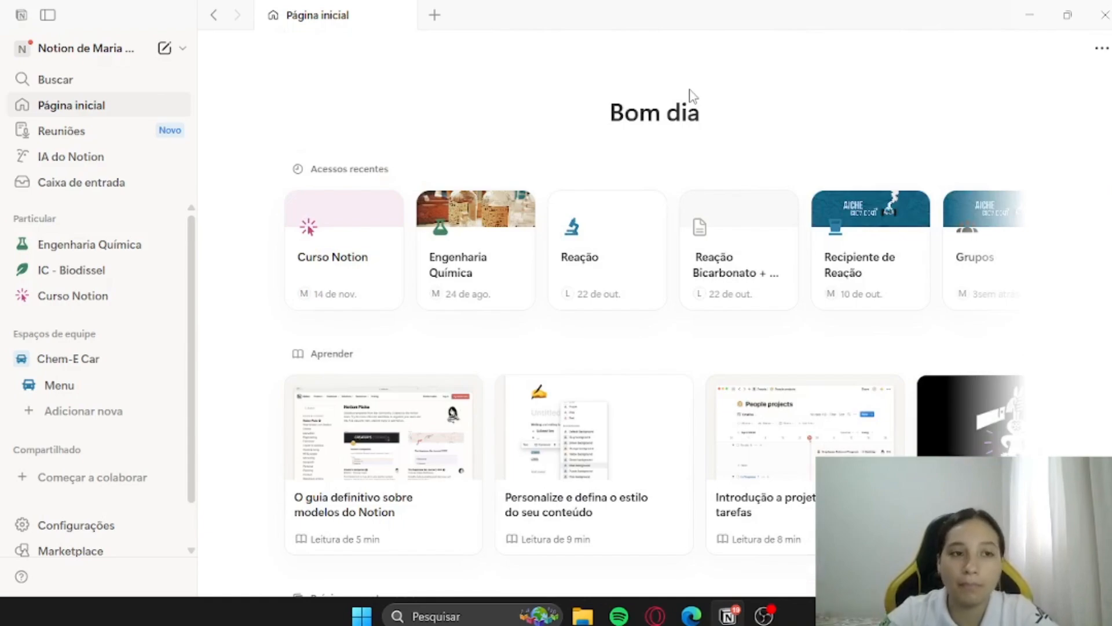
pyautogui.click(79, 109)
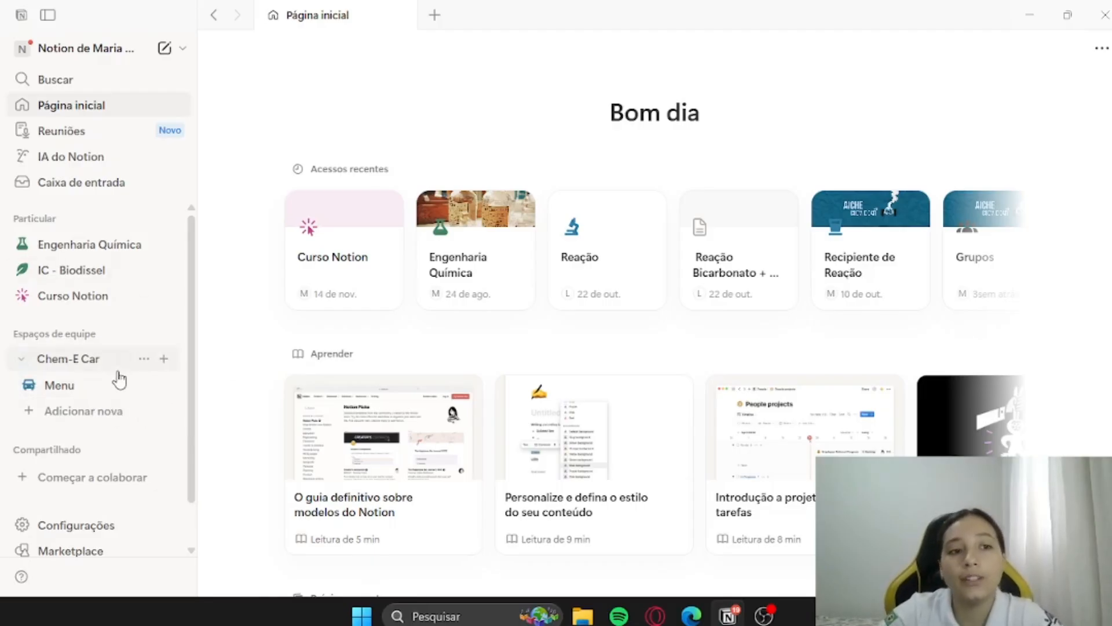
# - Open the Chem-E Car team's Menu page and examine its sharing and web publishing options
pyautogui.click(85, 391)
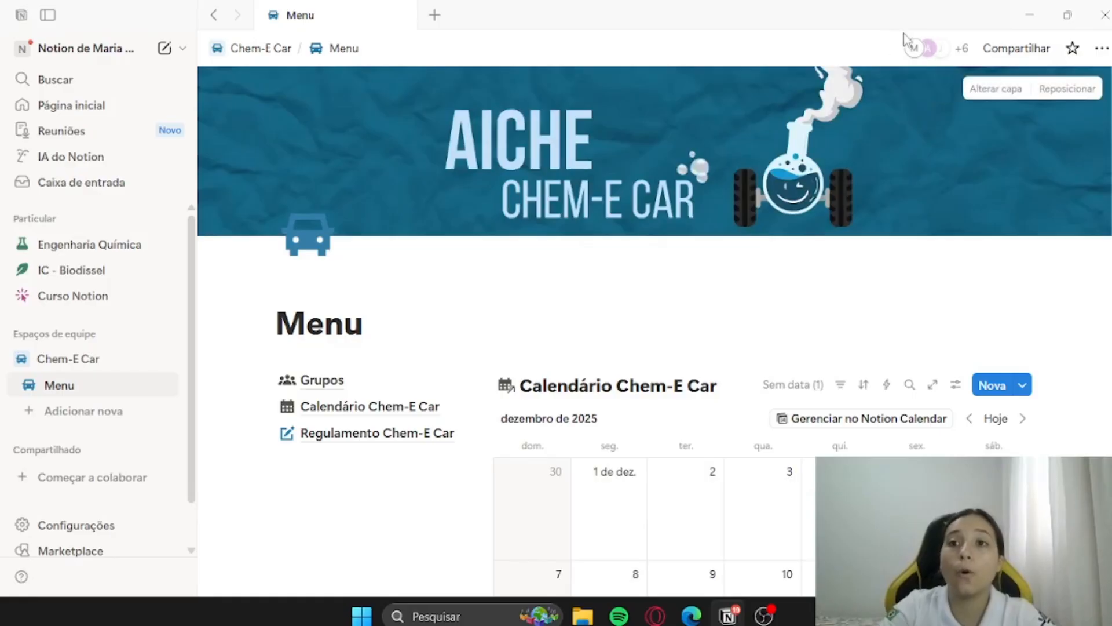
pyautogui.click(988, 49)
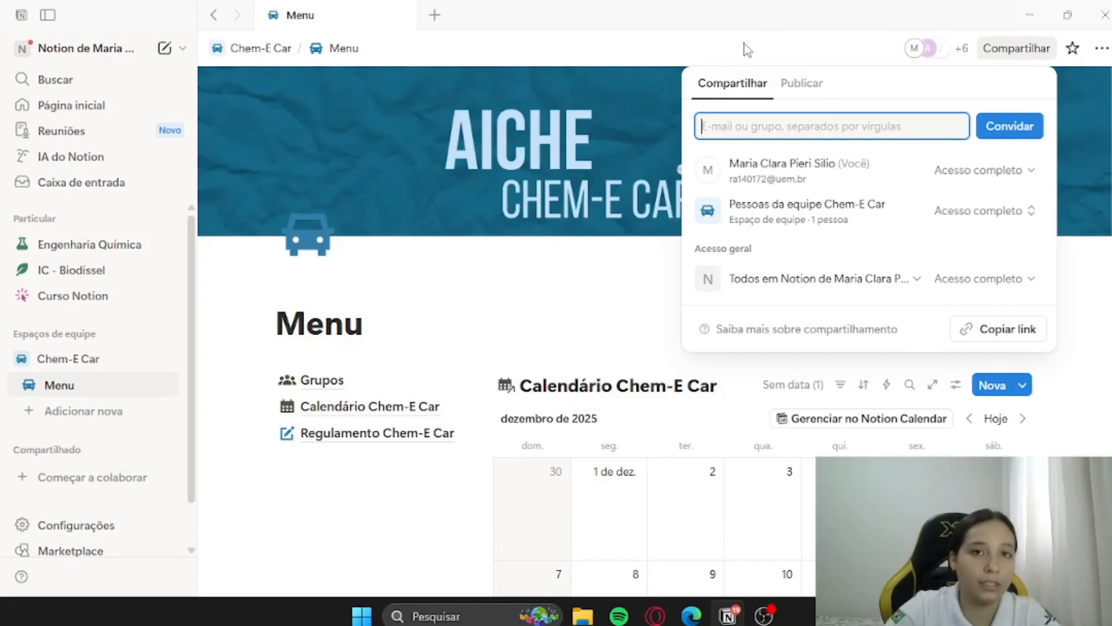
pyautogui.click(785, 85)
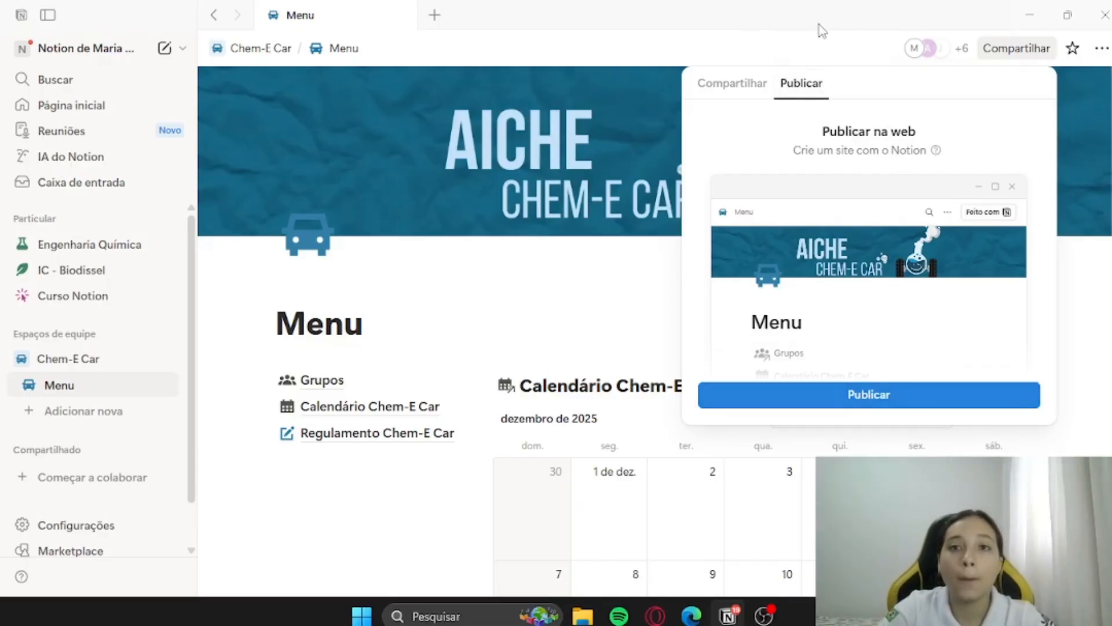
pyautogui.click(624, 69)
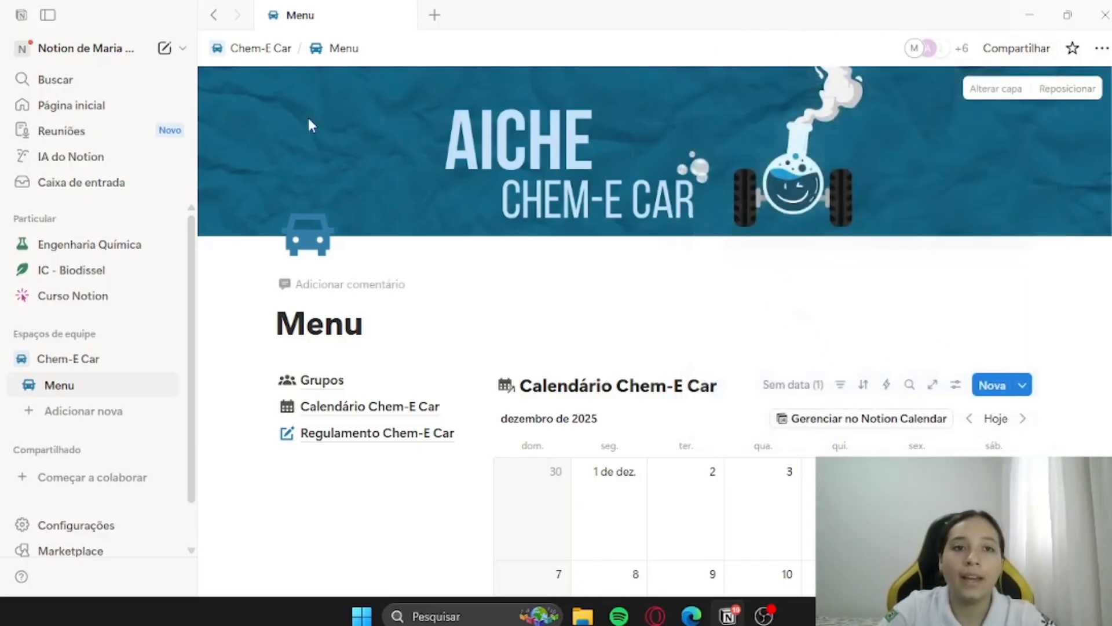
# - View the private pages IC - Biodissel and Engenharia Química
pyautogui.click(109, 273)
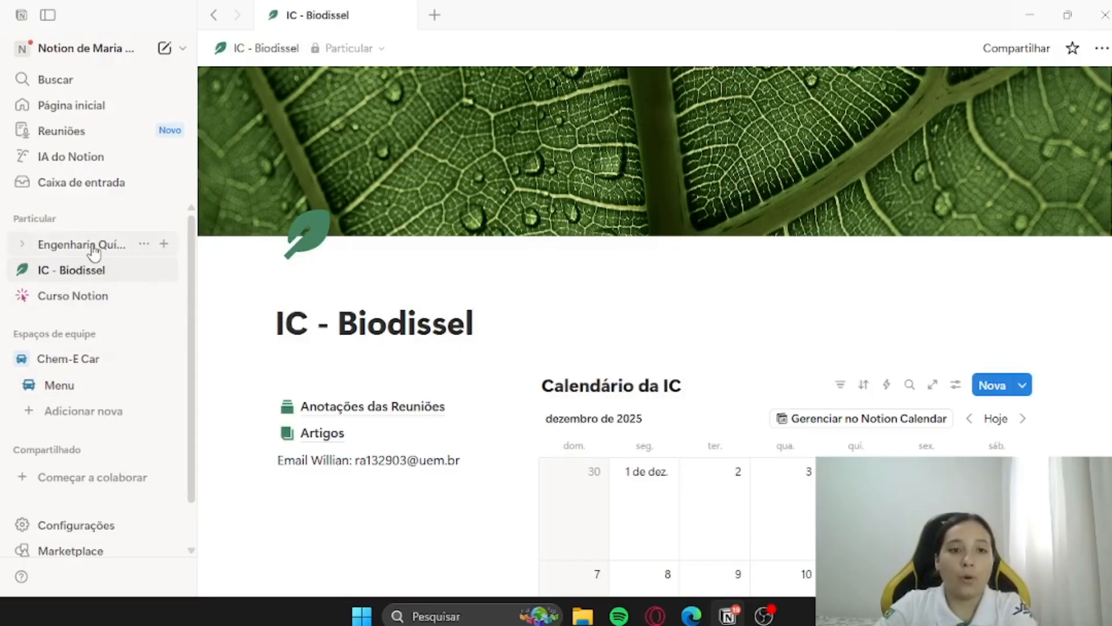
pyautogui.click(68, 241)
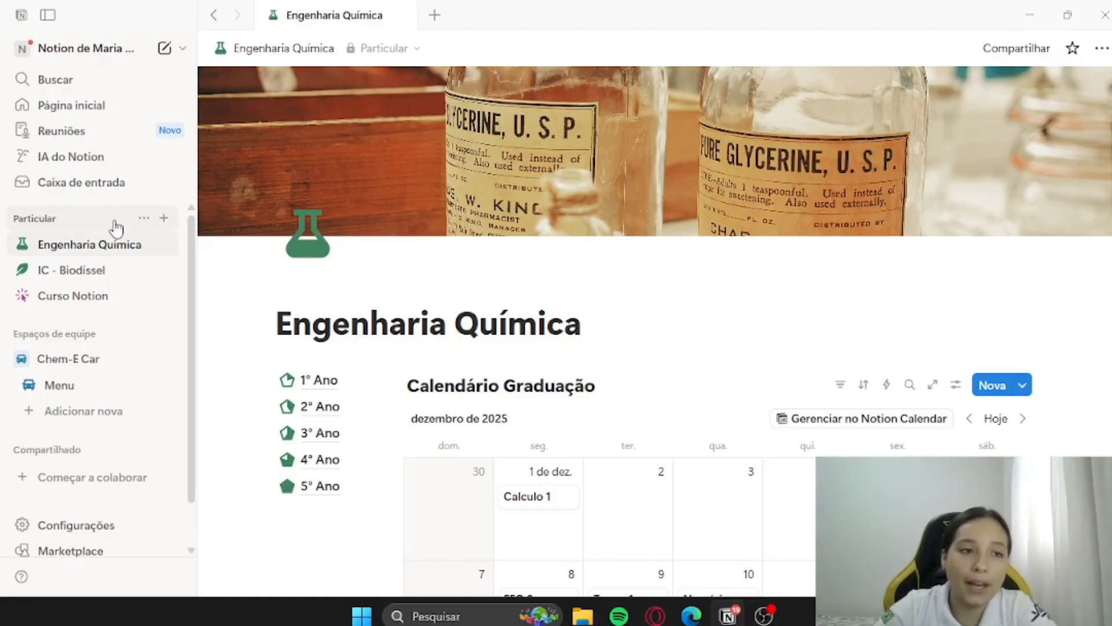
# - Create a new private page titled "Revisão"
pyautogui.click(164, 220)
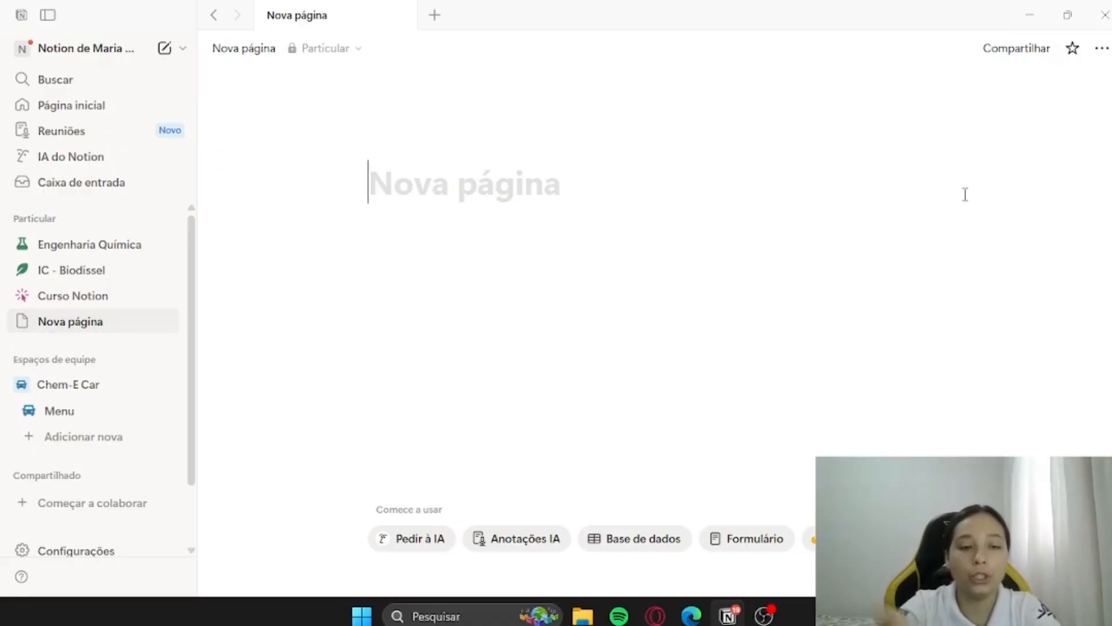
pyautogui.write('Re')
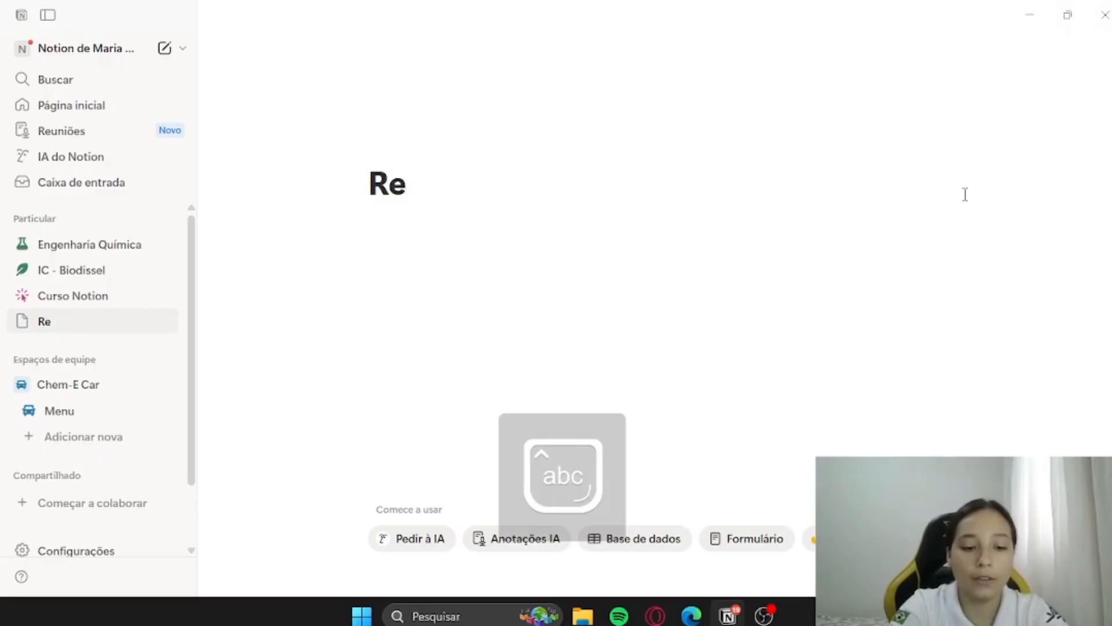
pyautogui.write('visãp')
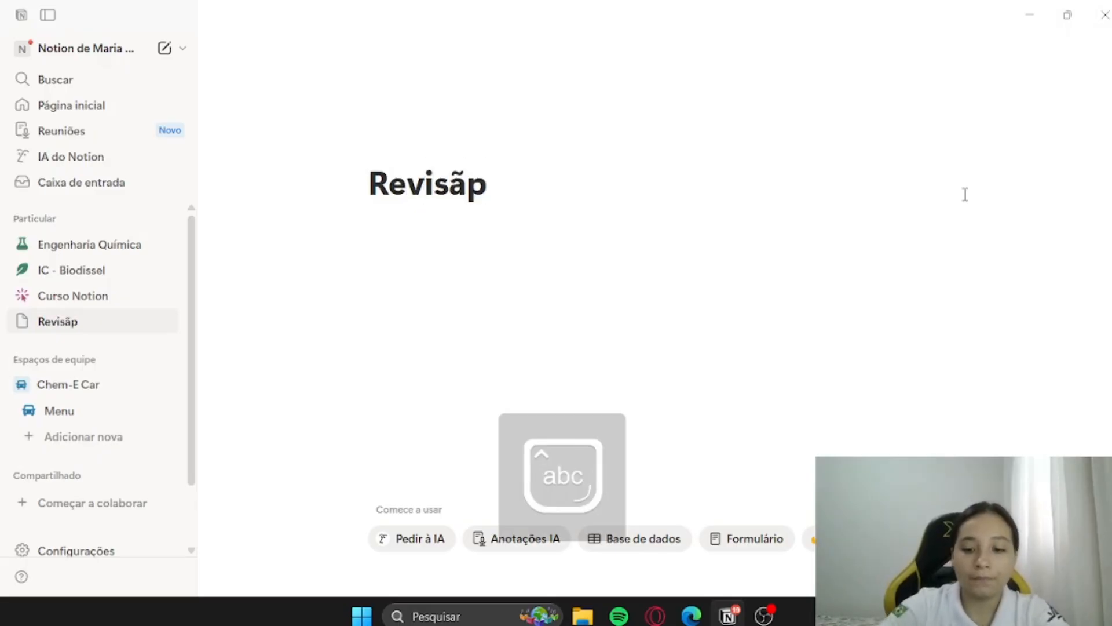
pyautogui.press('BackSpace')
pyautogui.write('o')
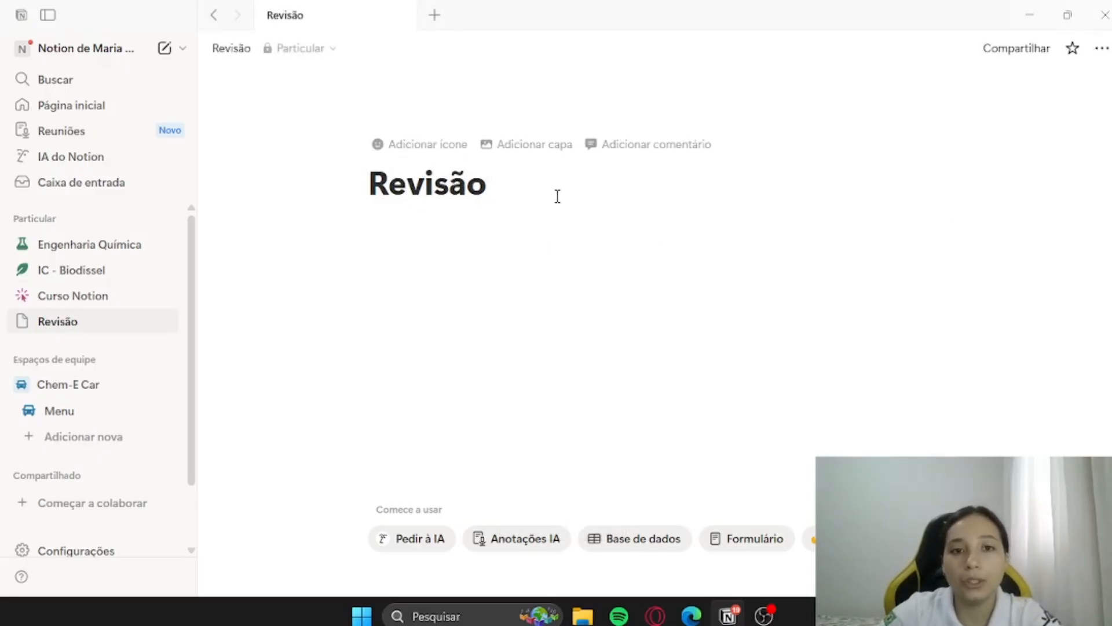
# - Give the Revisão page a pink horizontal double-headed arrow icon from the icon set instead of an emoji
pyautogui.click(429, 148)
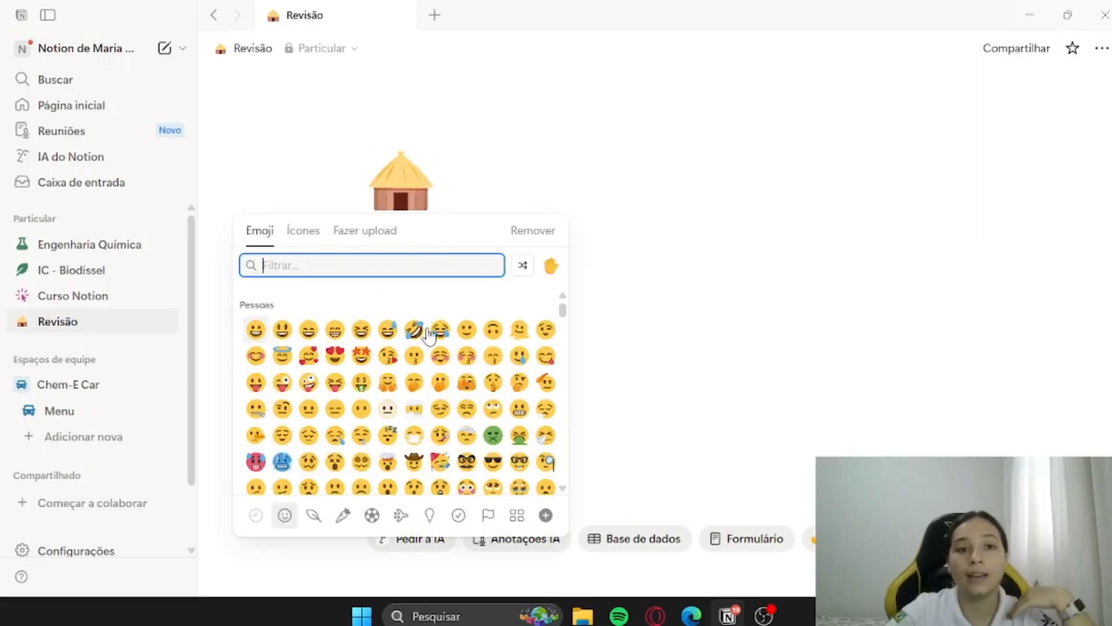
pyautogui.scroll(-5, 432, 389)
pyautogui.scroll(-5, 432, 390)
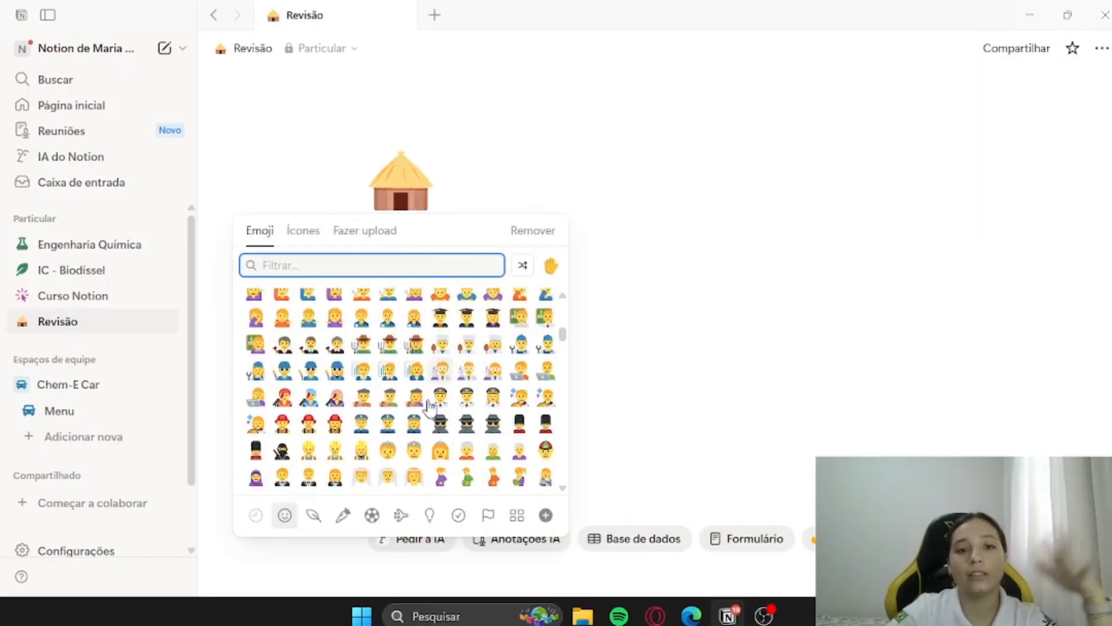
pyautogui.click(304, 231)
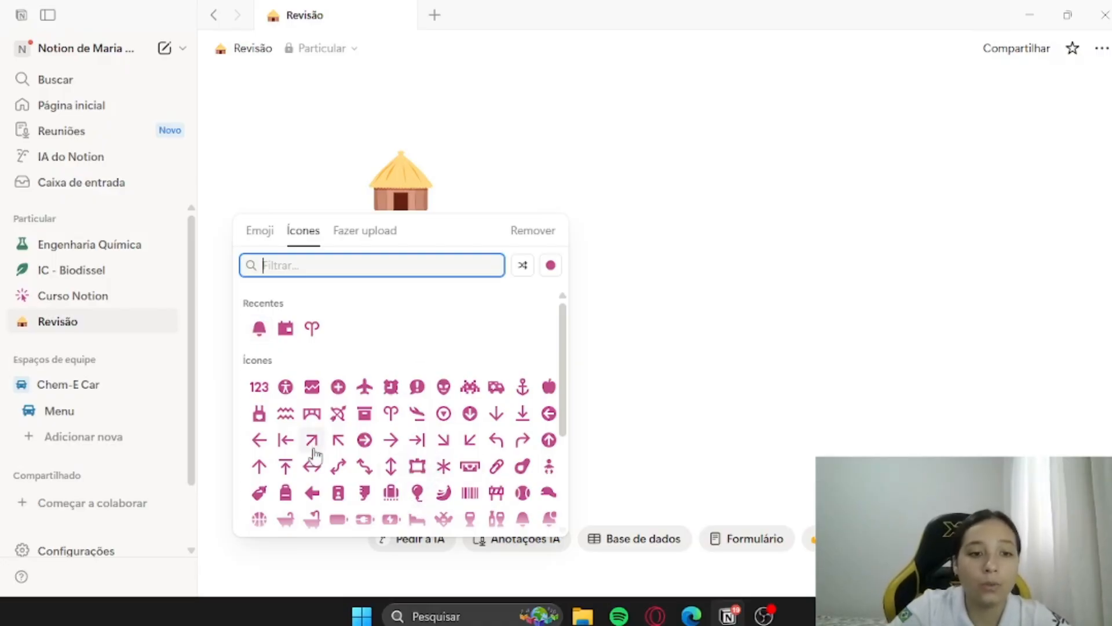
pyautogui.scroll(-1, 333, 433)
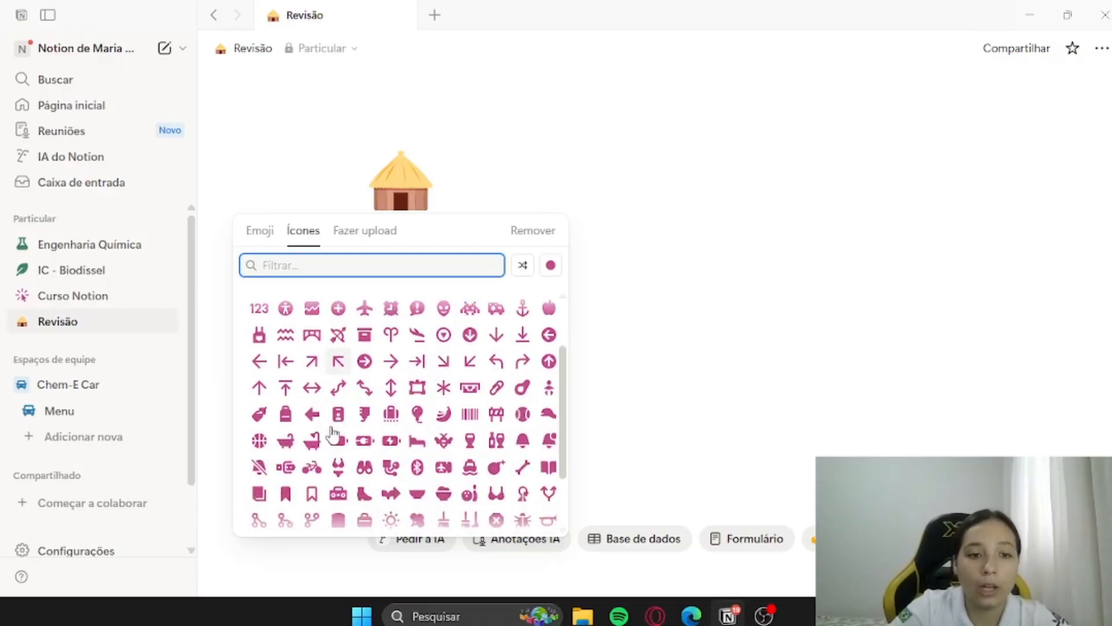
pyautogui.click(312, 386)
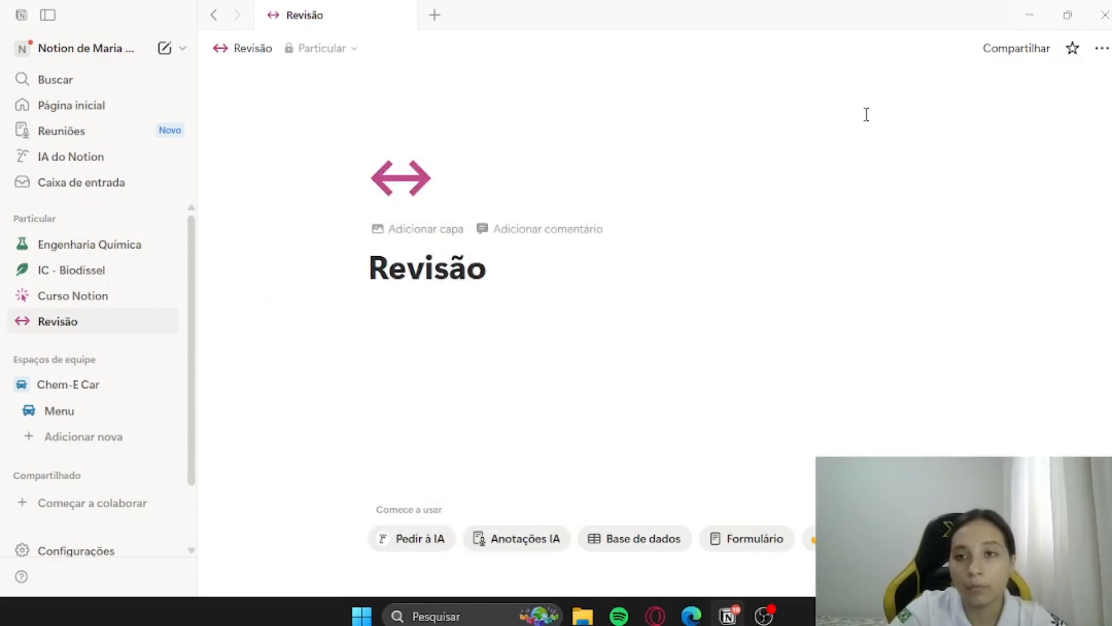
# - Add a cover to the Revisão page and change it to the orange image with a white streak from the gallery's NASA archive
pyautogui.click(426, 230)
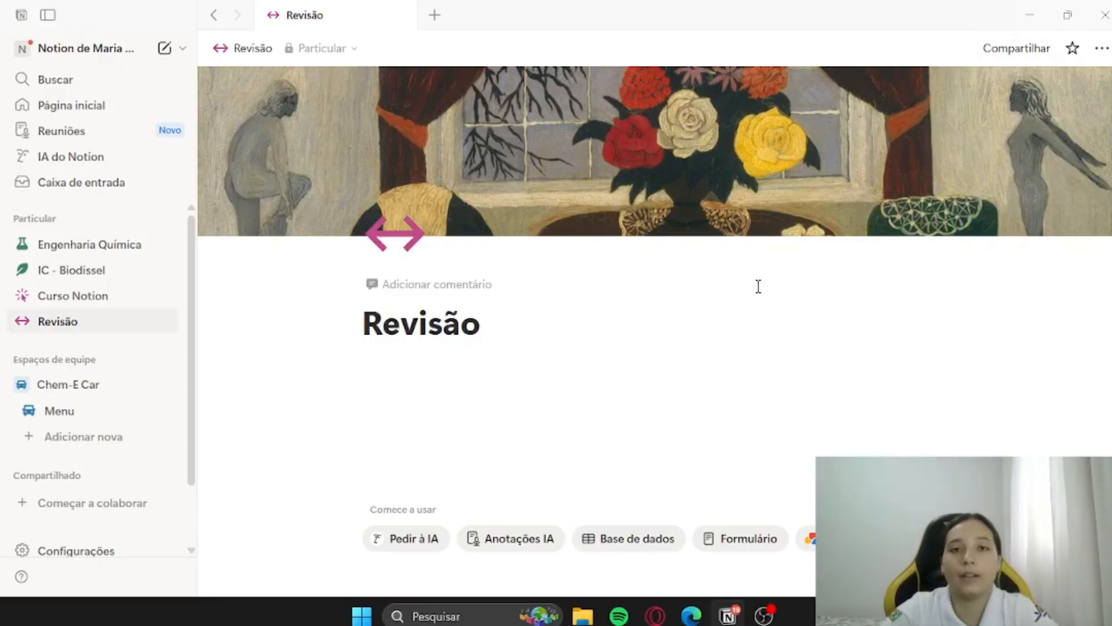
pyautogui.moveTo(964, 131)
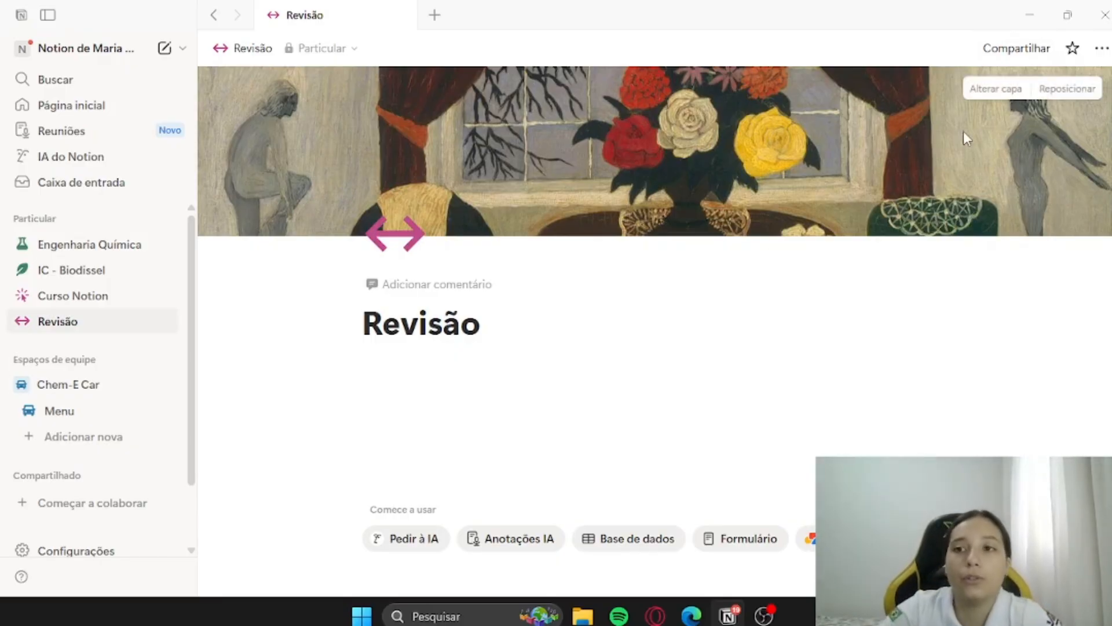
pyautogui.click(1002, 100)
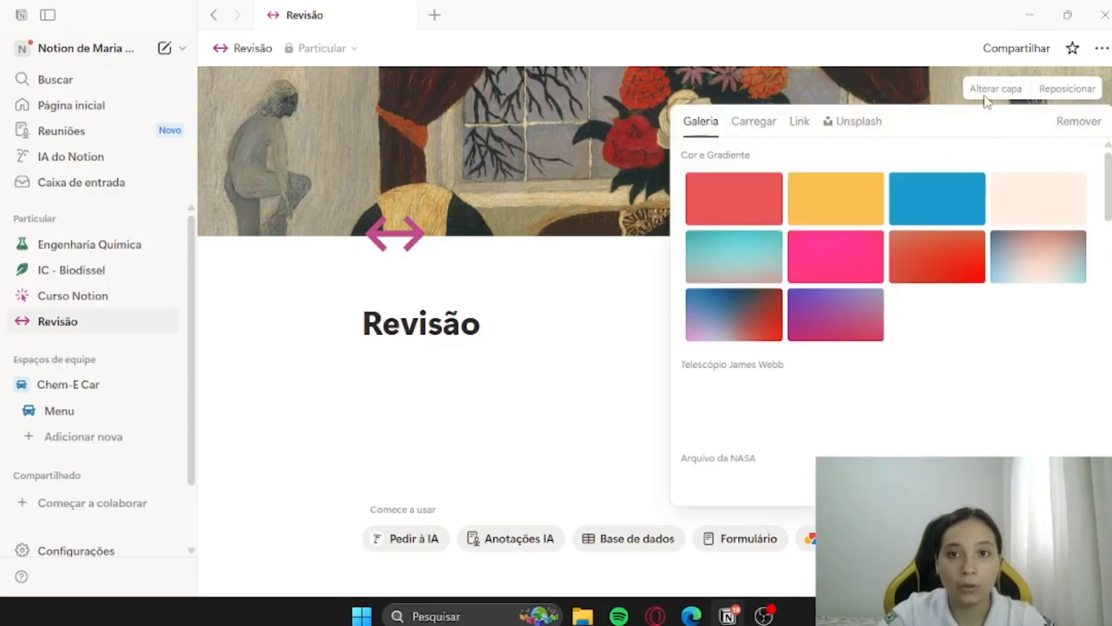
pyautogui.click(755, 123)
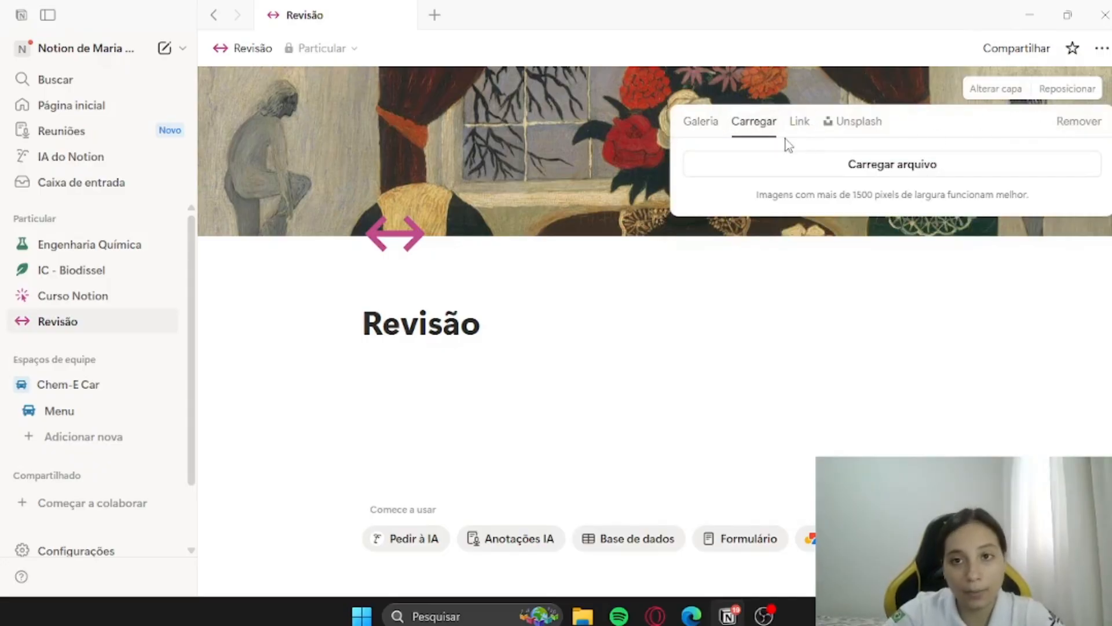
pyautogui.click(799, 124)
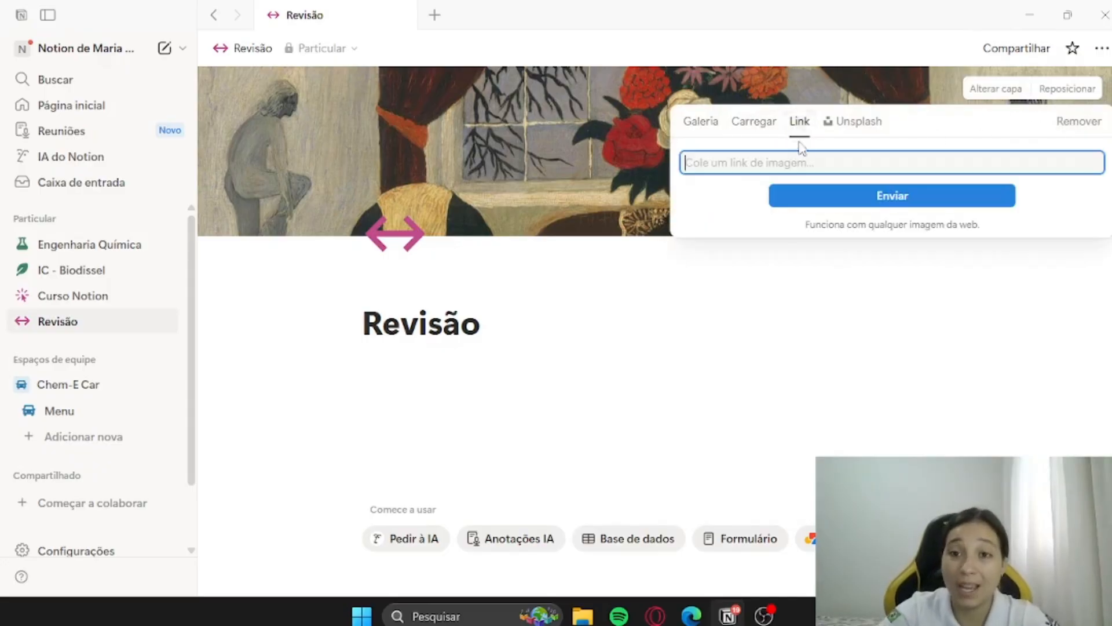
pyautogui.click(702, 125)
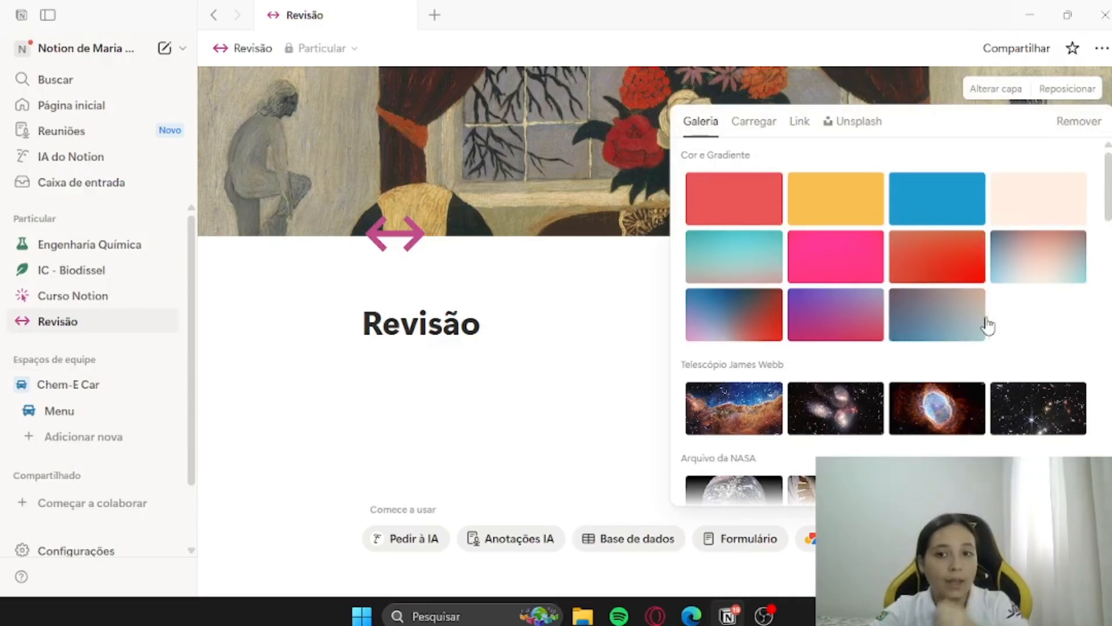
pyautogui.scroll(-4, 836, 359)
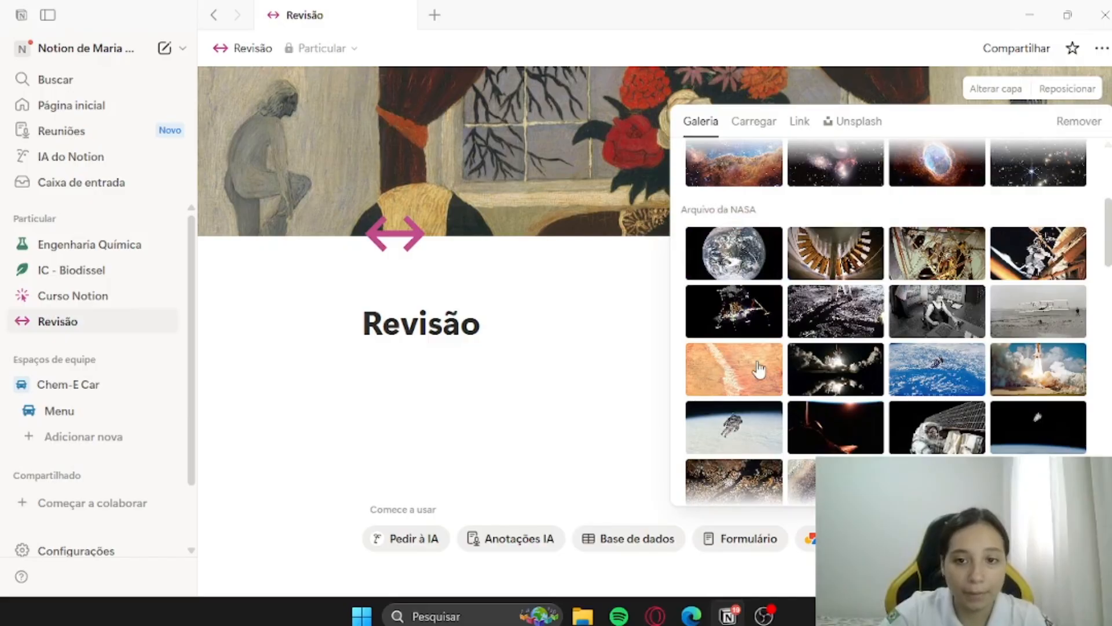
pyautogui.click(722, 359)
pyautogui.click(630, 281)
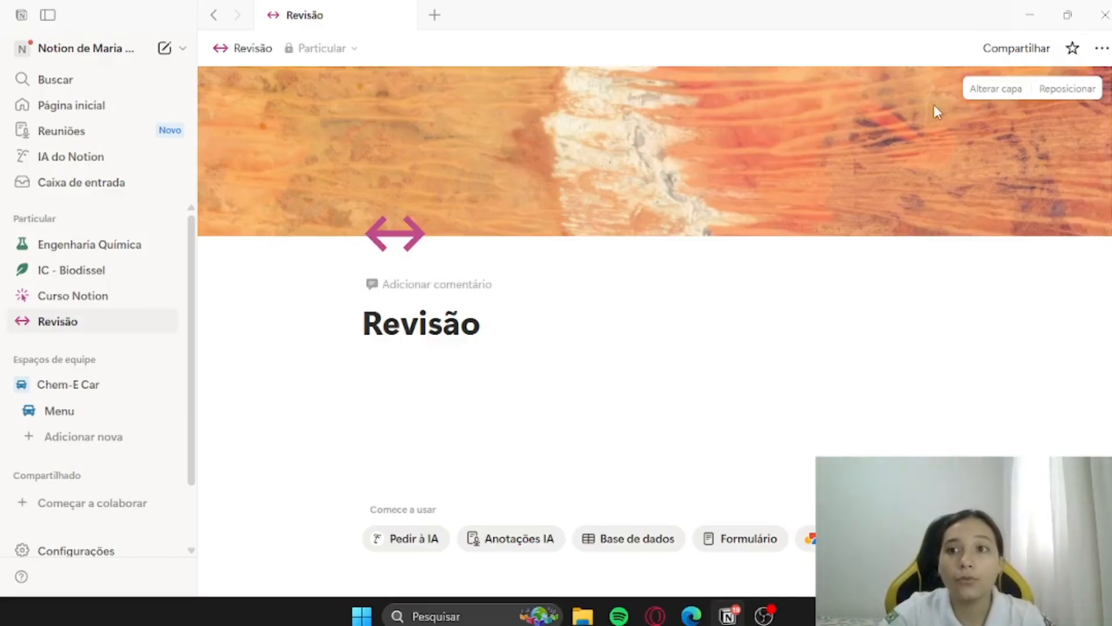
# - Reposition the Revisão cover image so the white streak runs diagonally, and save its position
pyautogui.click(1068, 89)
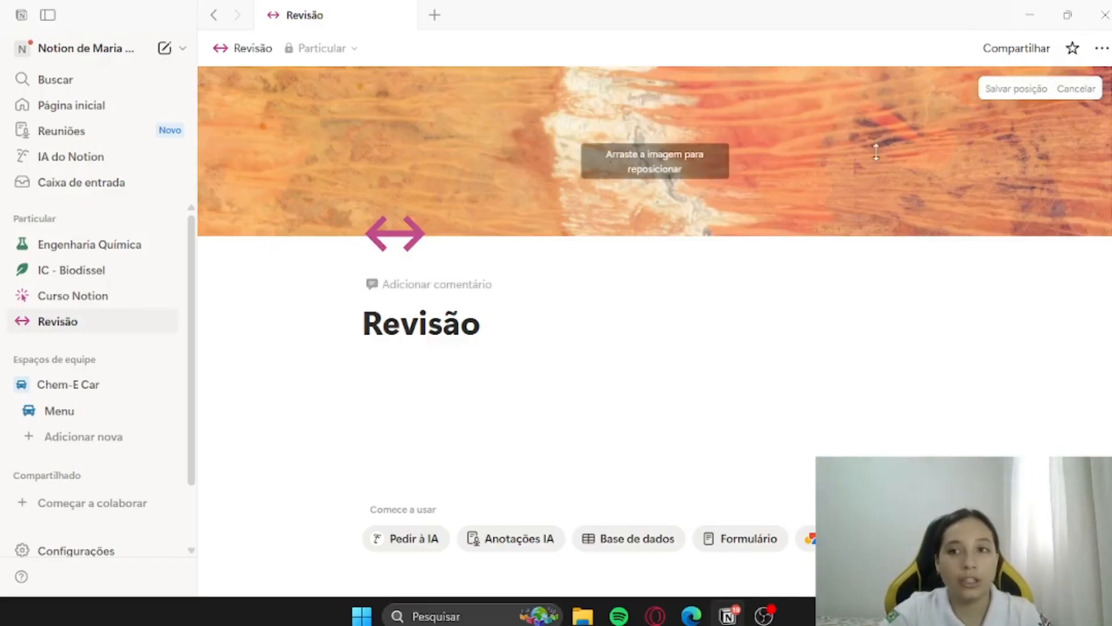
pyautogui.moveTo(877, 151); pyautogui.dragTo(758, 529)
pyautogui.click(652, 266)
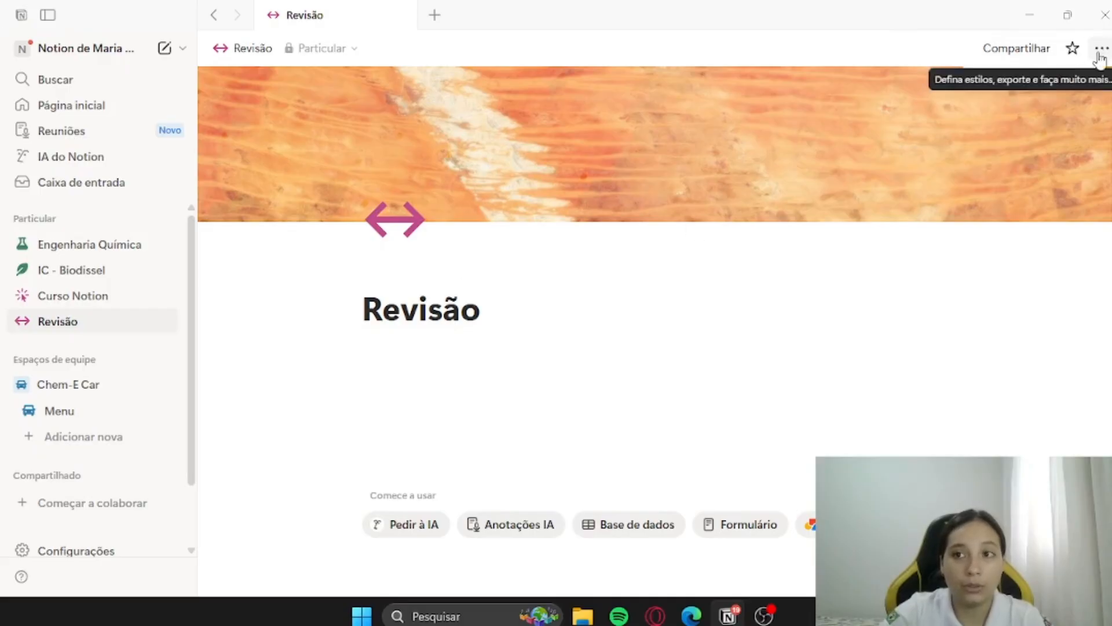
pyautogui.click(601, 335)
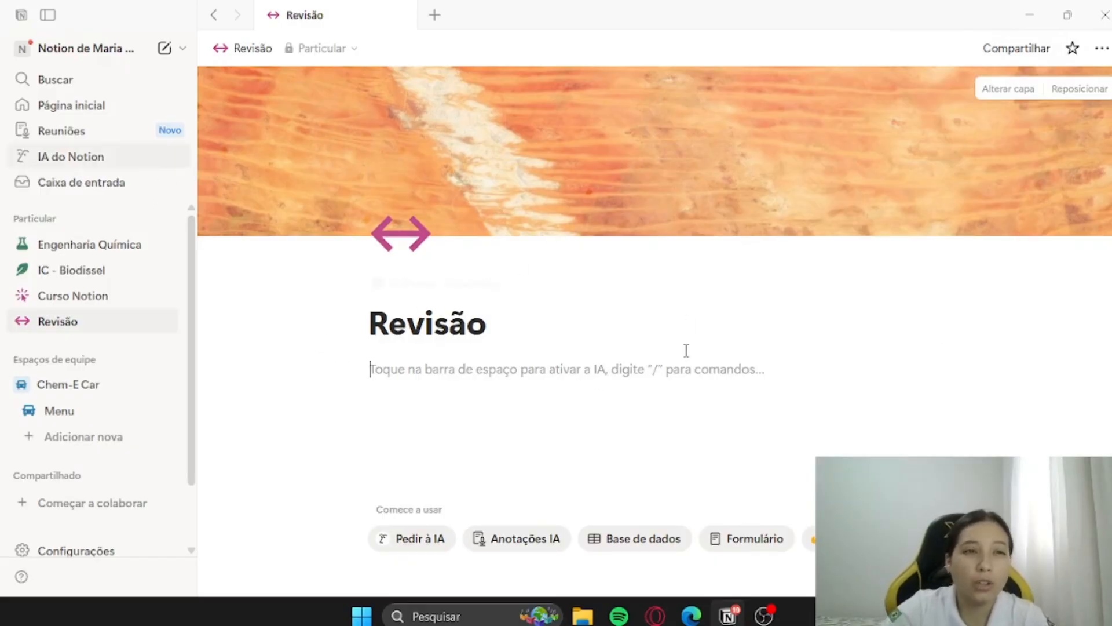
# - Examine the Revisão page's options, including the page customization settings, translation languages, export and version history
pyautogui.click(1103, 49)
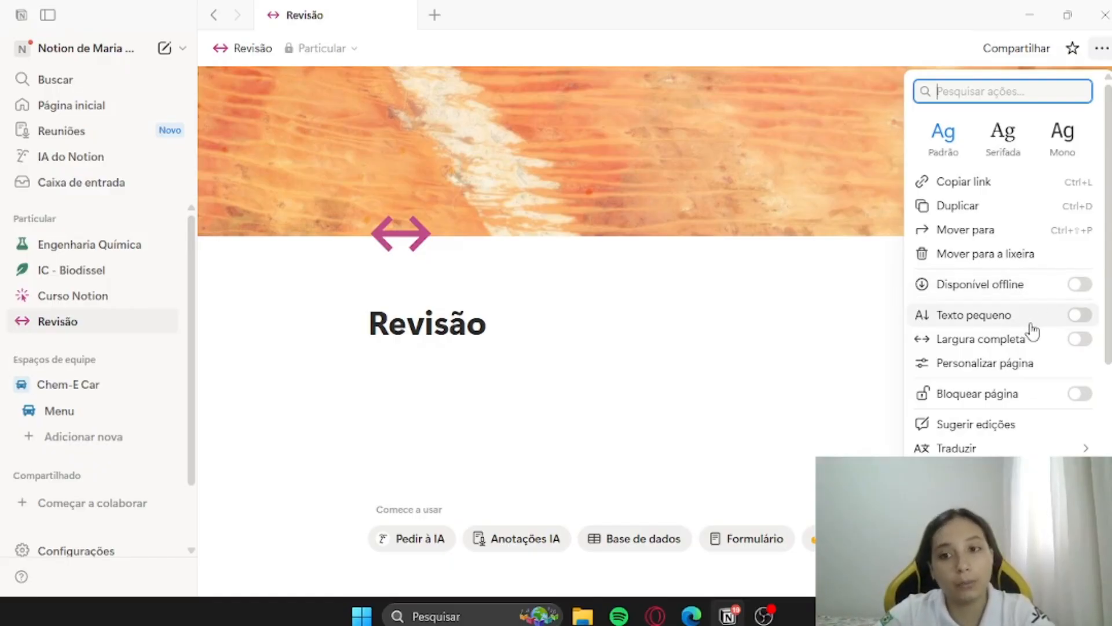
pyautogui.click(1001, 366)
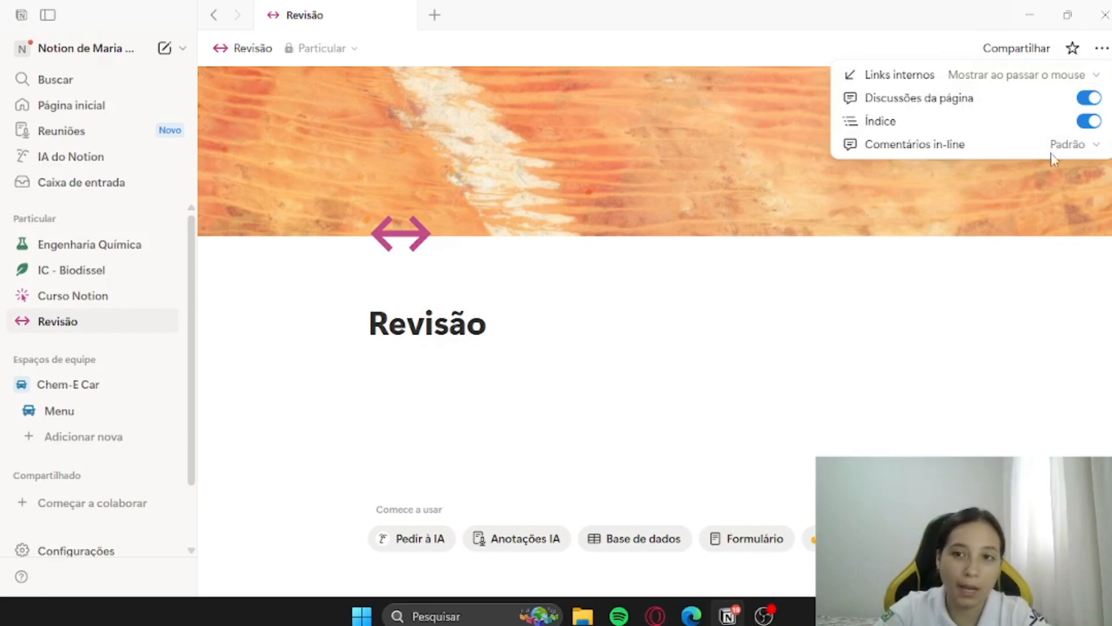
pyautogui.click(1101, 49)
pyautogui.click(1102, 49)
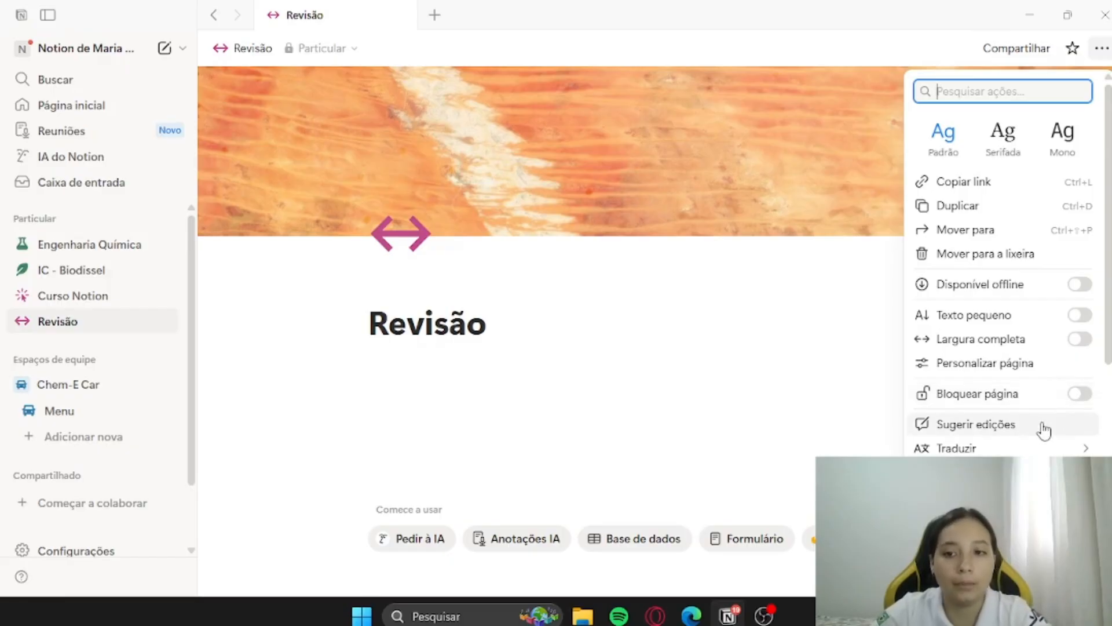
pyautogui.moveTo(977, 450)
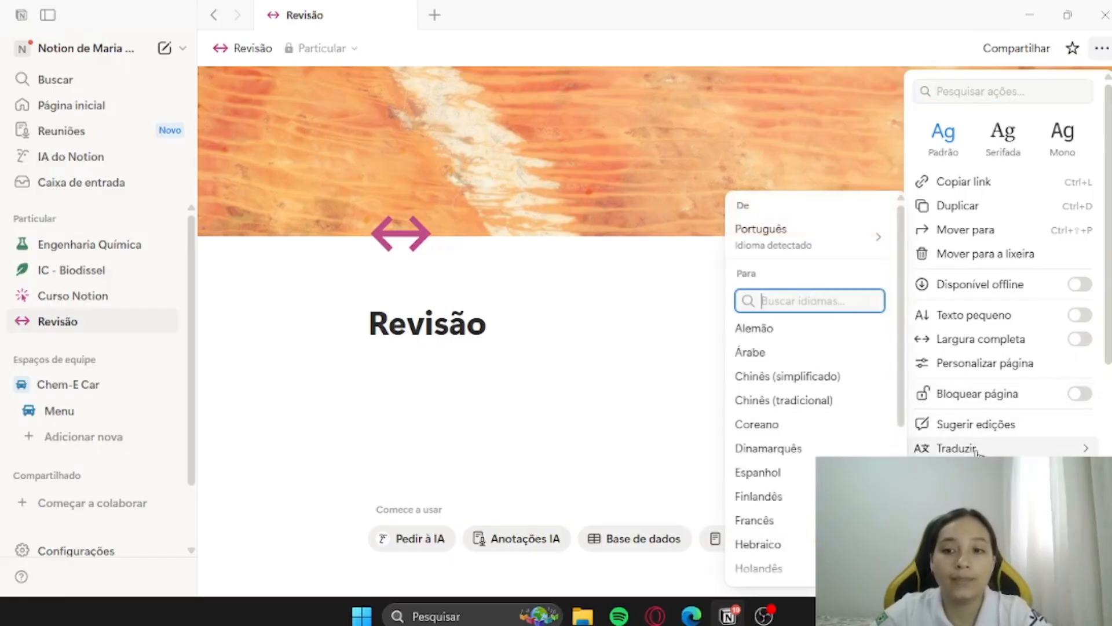
pyautogui.scroll(-5, 827, 437)
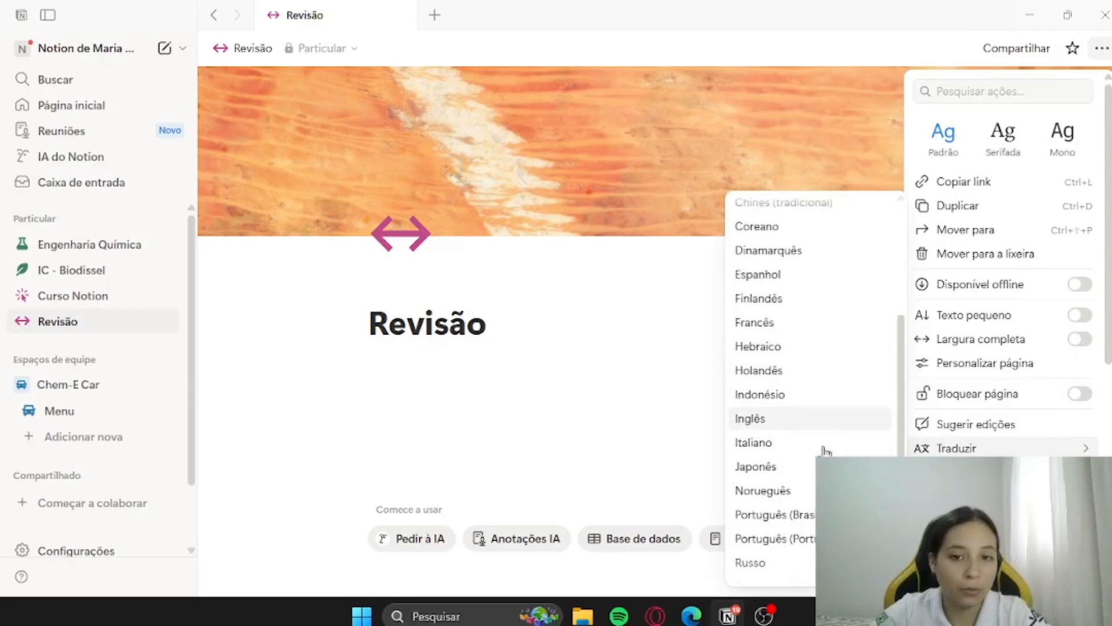
pyautogui.scroll(-3, 1006, 447)
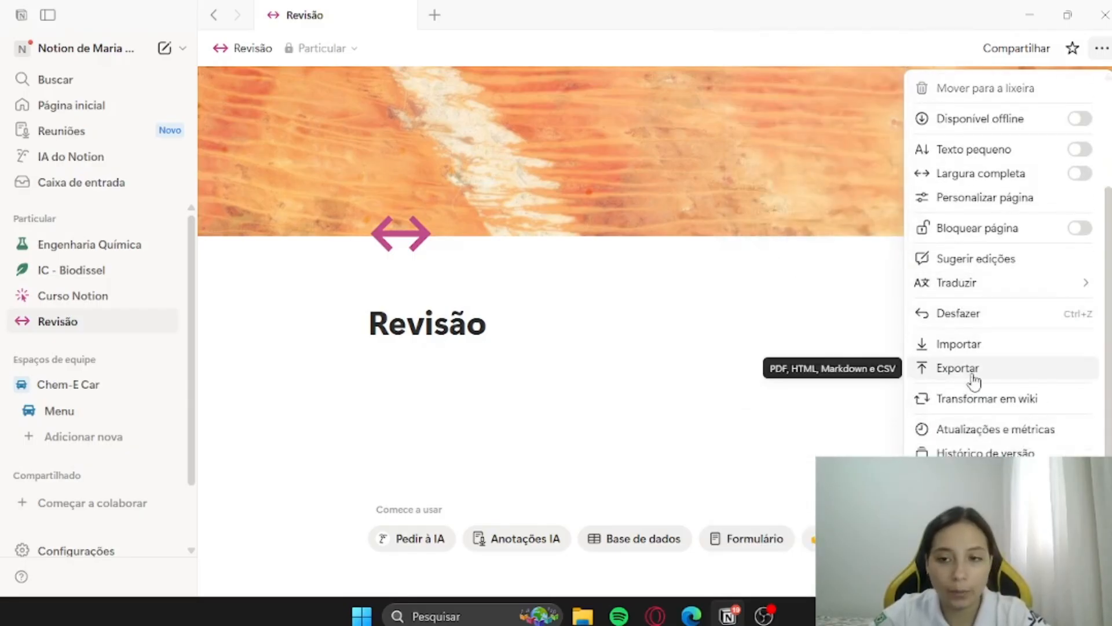
pyautogui.scroll(-2, 1060, 365)
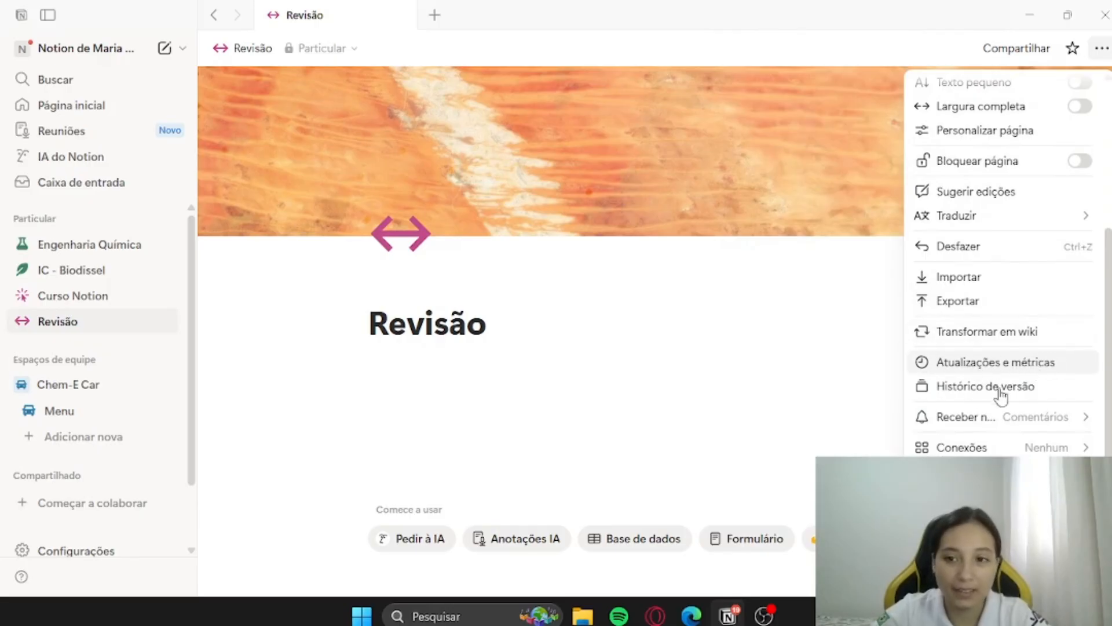
pyautogui.scroll(4, 998, 351)
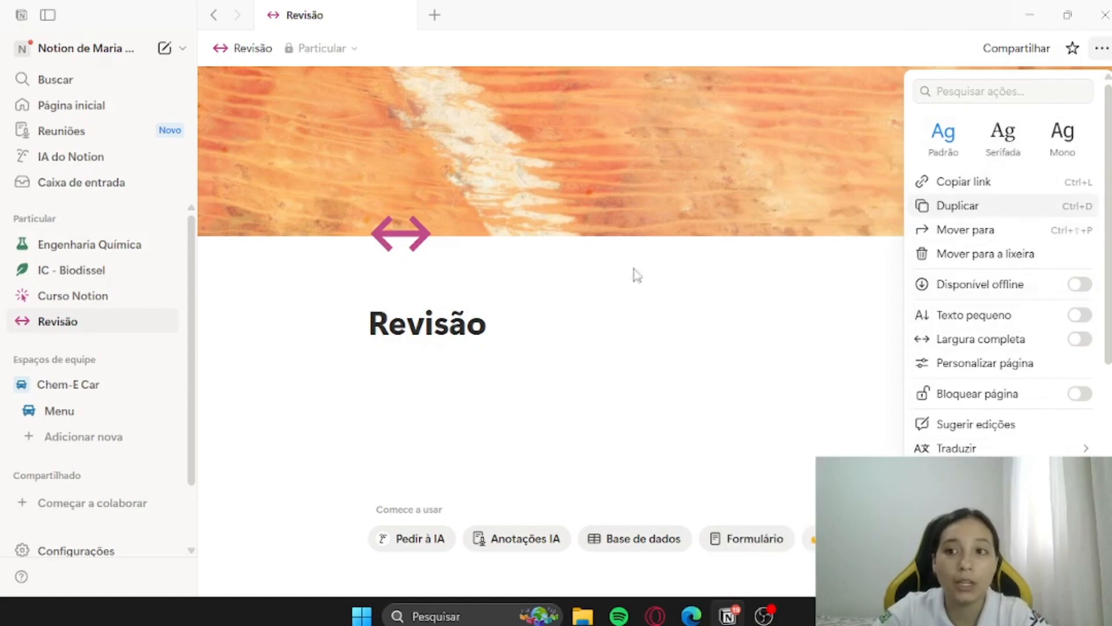
# - Try the Serifada and Mono fonts on the Revisão page and return to Padrão
pyautogui.click(1003, 134)
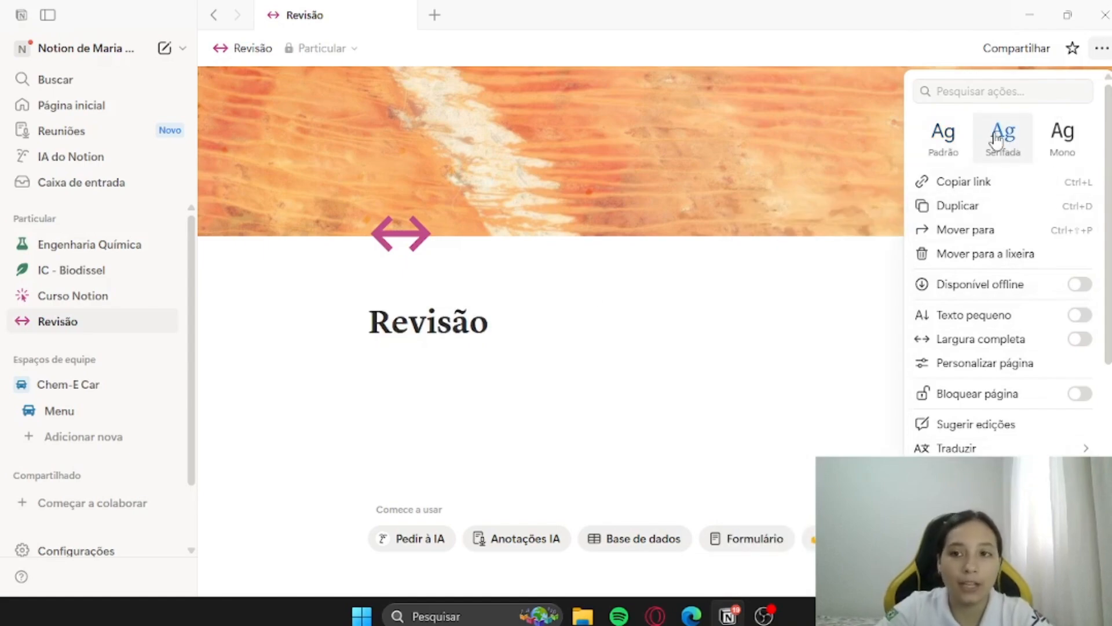
pyautogui.click(1063, 132)
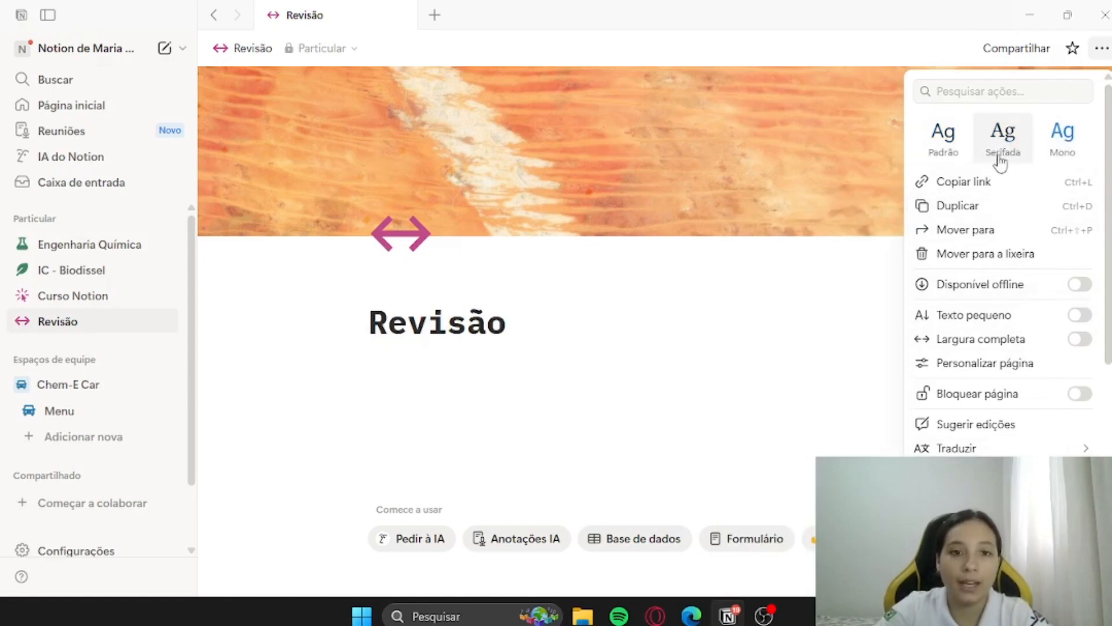
pyautogui.click(943, 139)
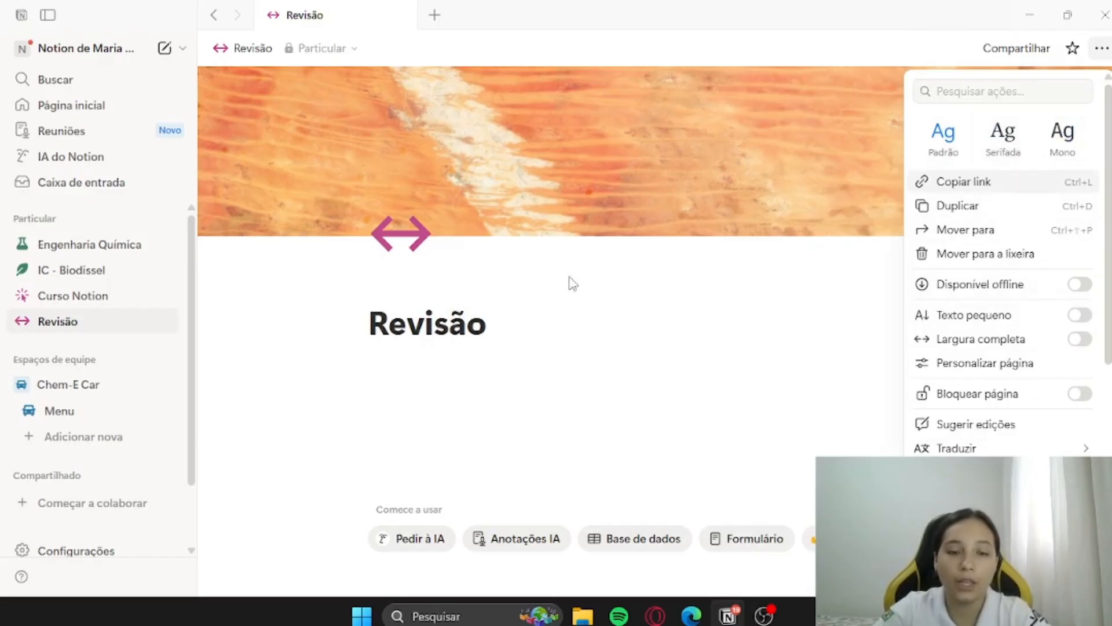
# - Turn on full width (Largura completa) for the Revisão page
pyautogui.click(1078, 347)
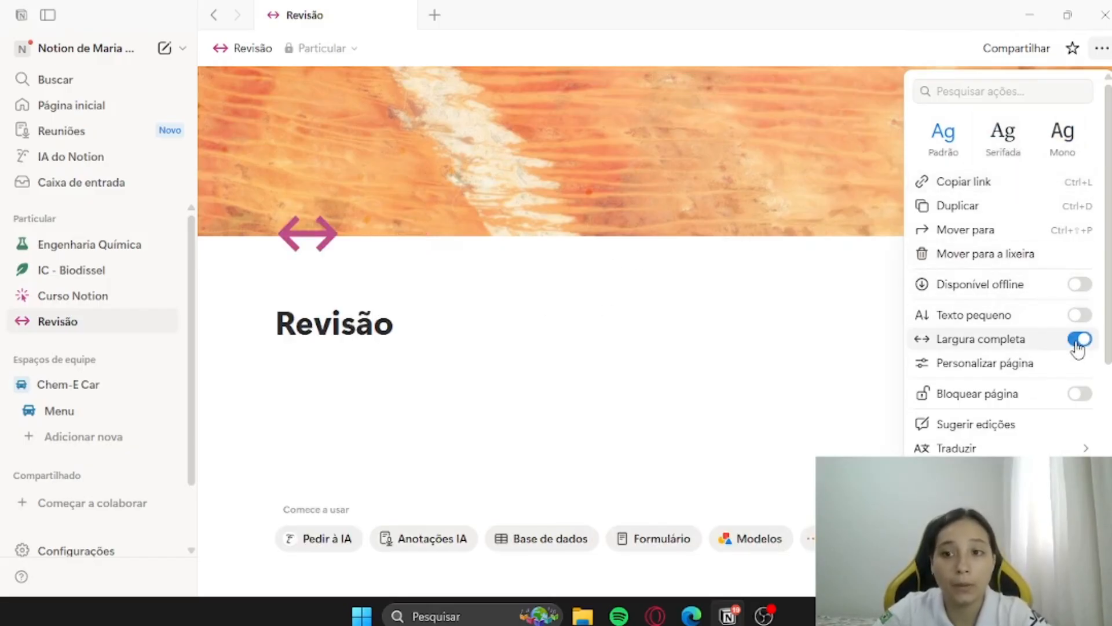
pyautogui.click(482, 319)
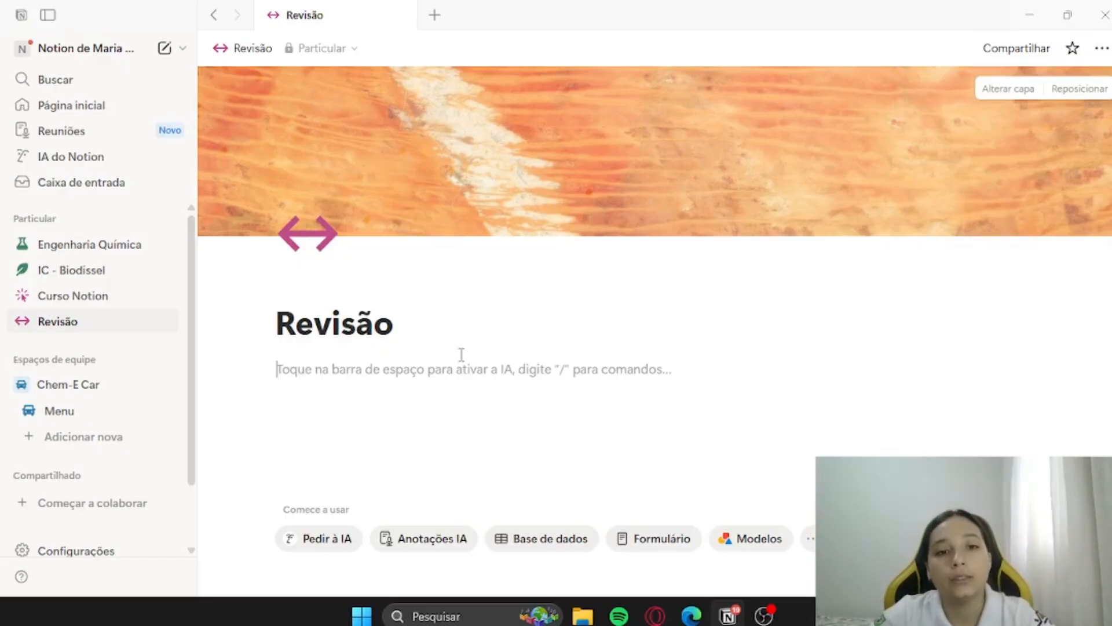
# - Insert an untitled subpage inside the Revisão page with the slash command and return to Revisão
pyautogui.click(377, 370)
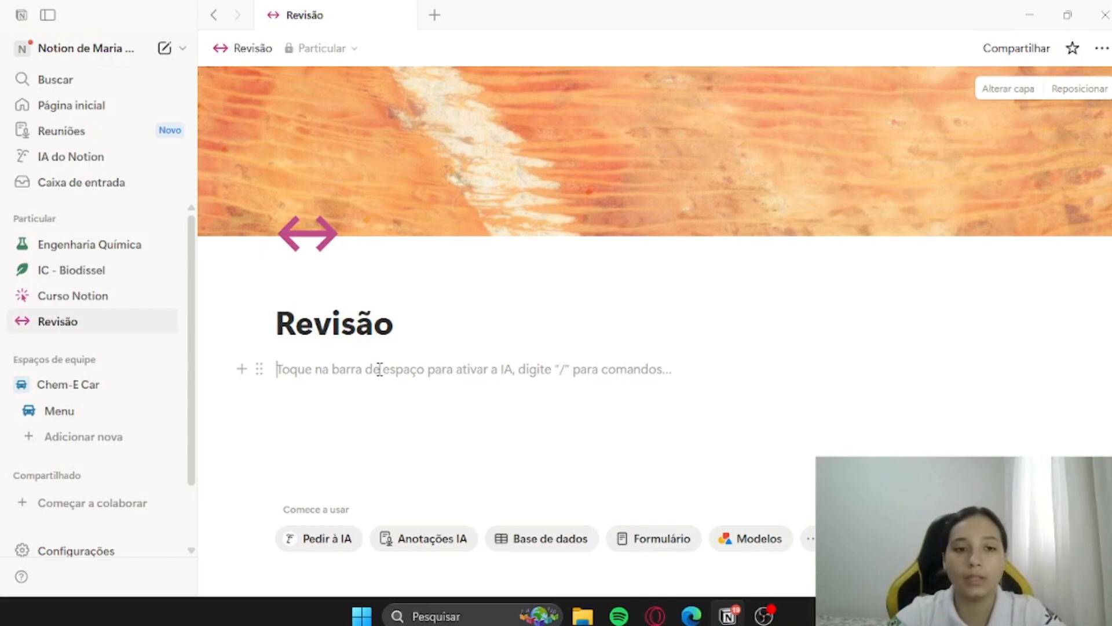
pyautogui.write('/')
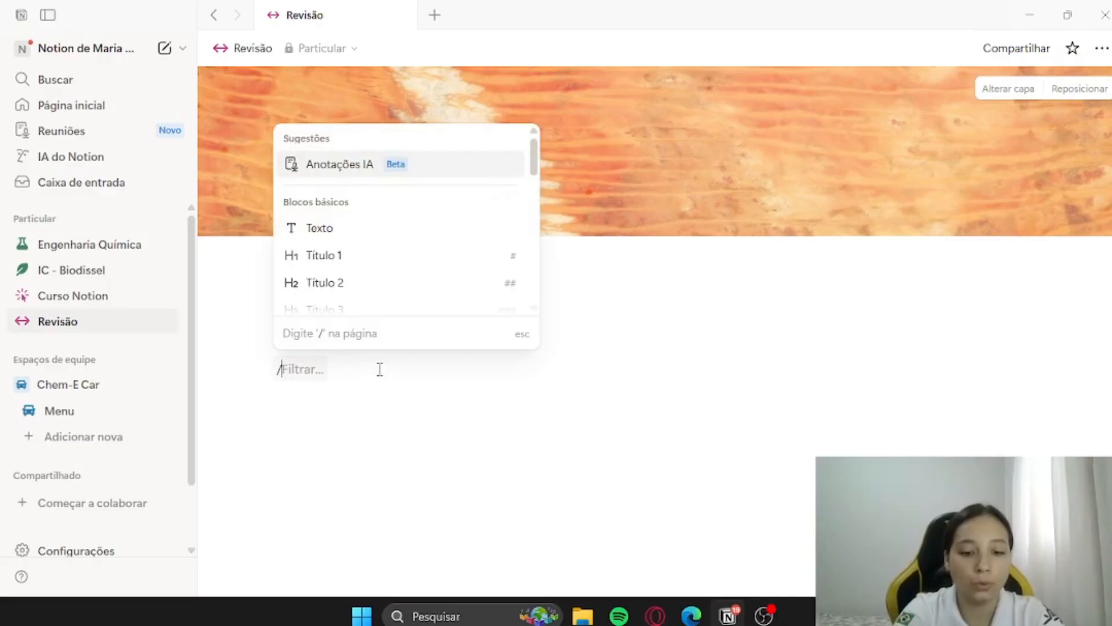
pyautogui.write('p')
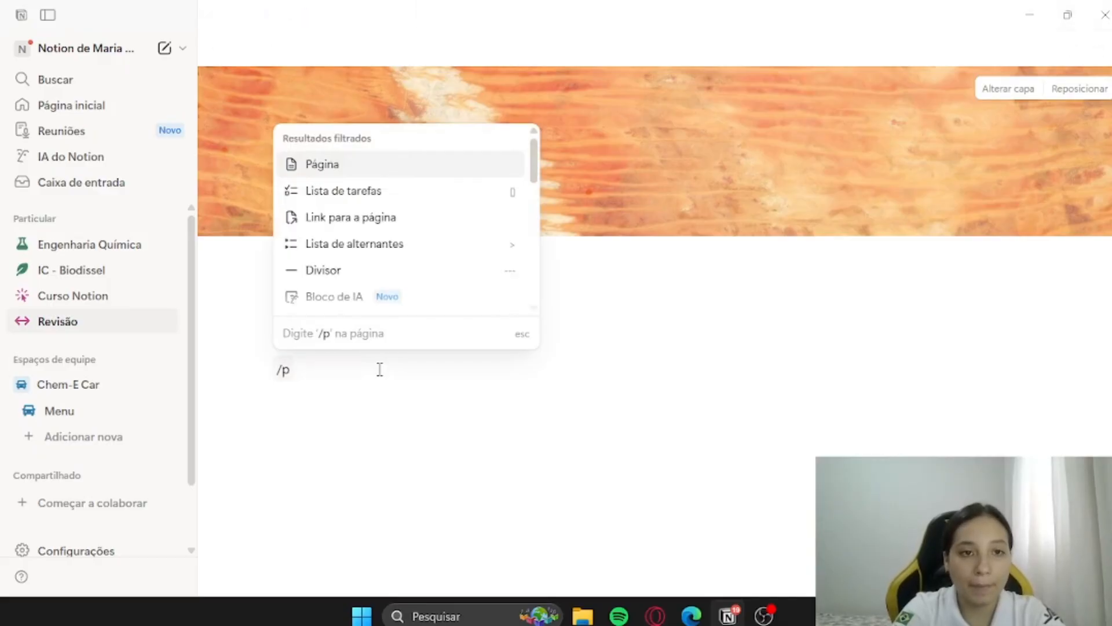
pyautogui.write('agina')
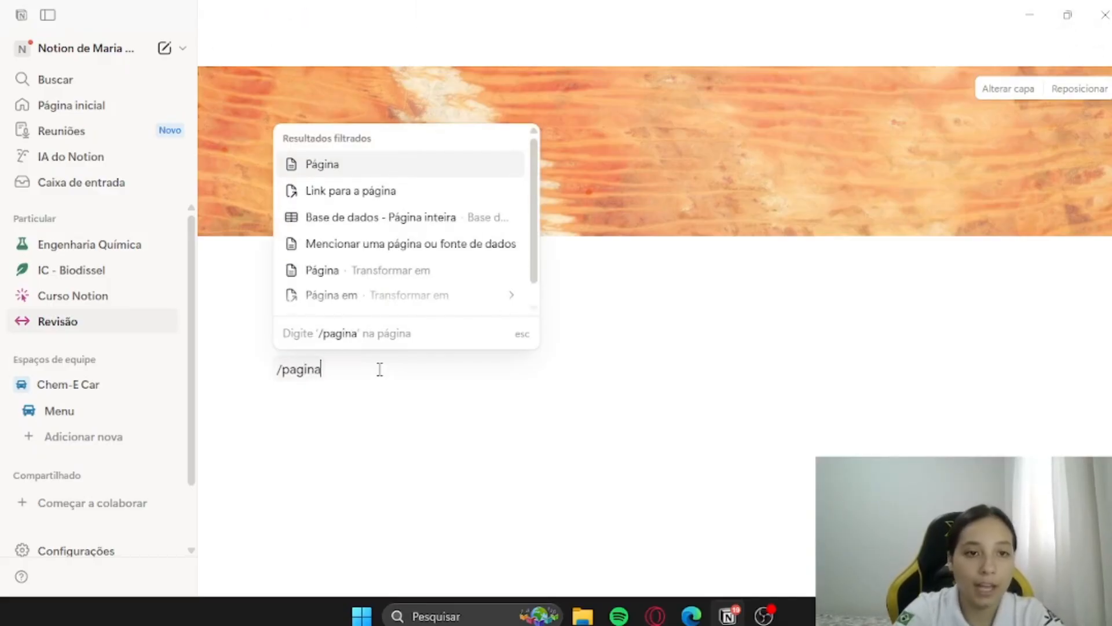
pyautogui.press('Return')
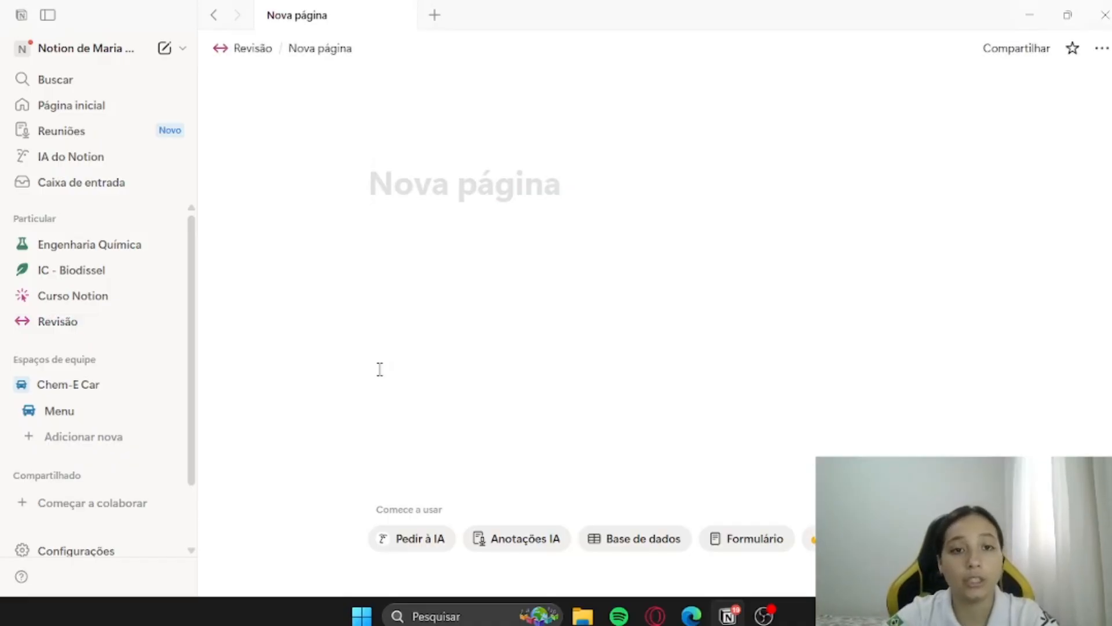
pyautogui.click(22, 320)
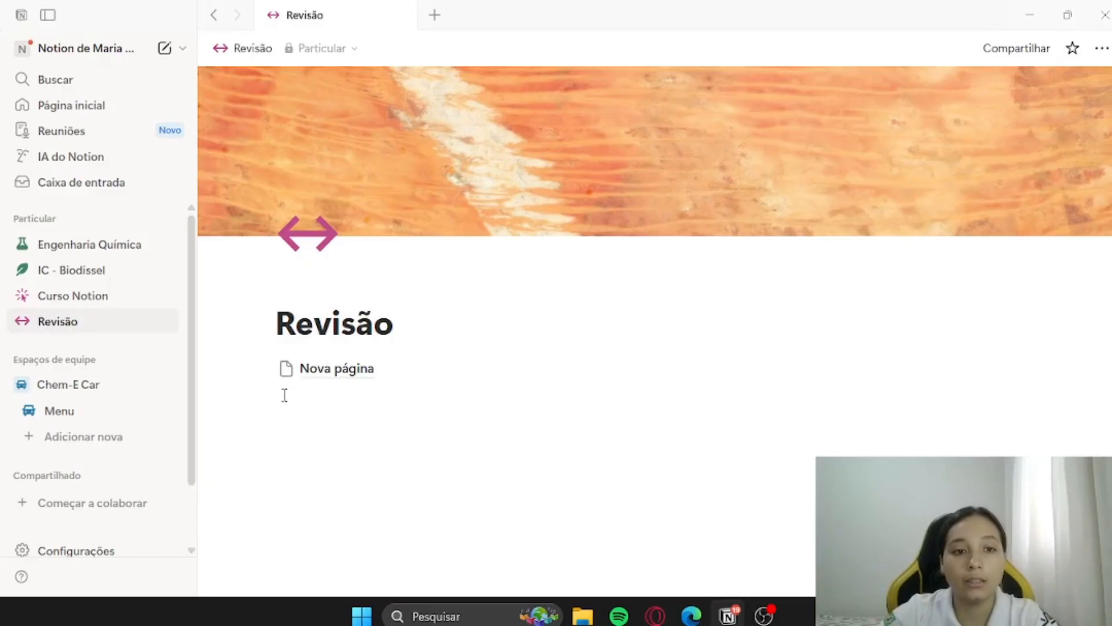
# - Open the block list on the line below the subpage and survey it from basic blocks to import options
pyautogui.click(285, 395)
pyautogui.write('/')
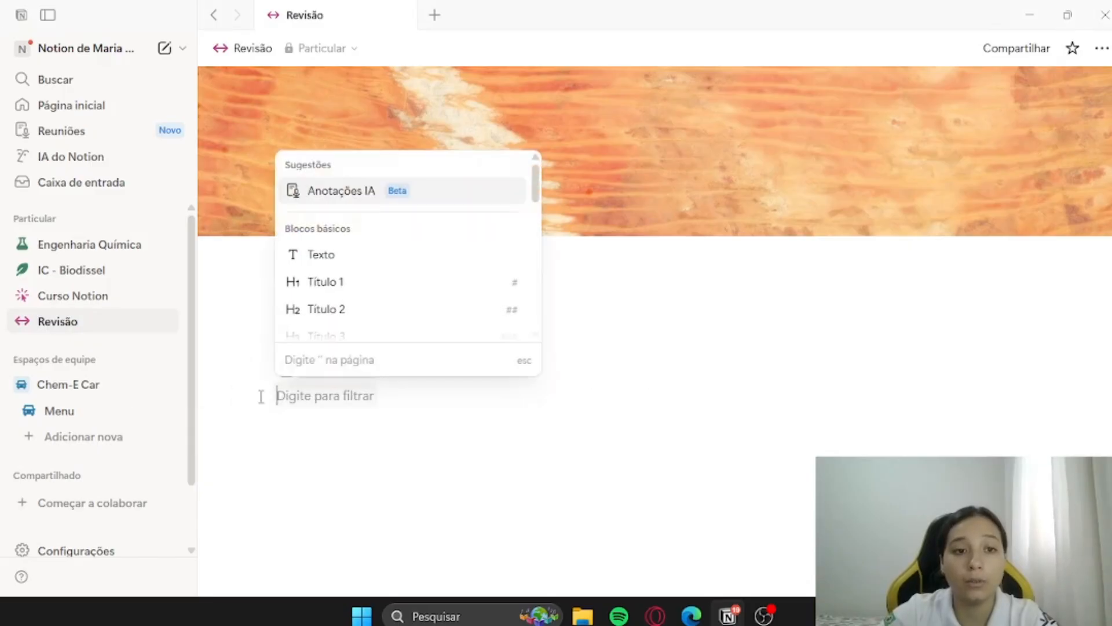
pyautogui.scroll(-4, 392, 294)
pyautogui.scroll(-15, 397, 295)
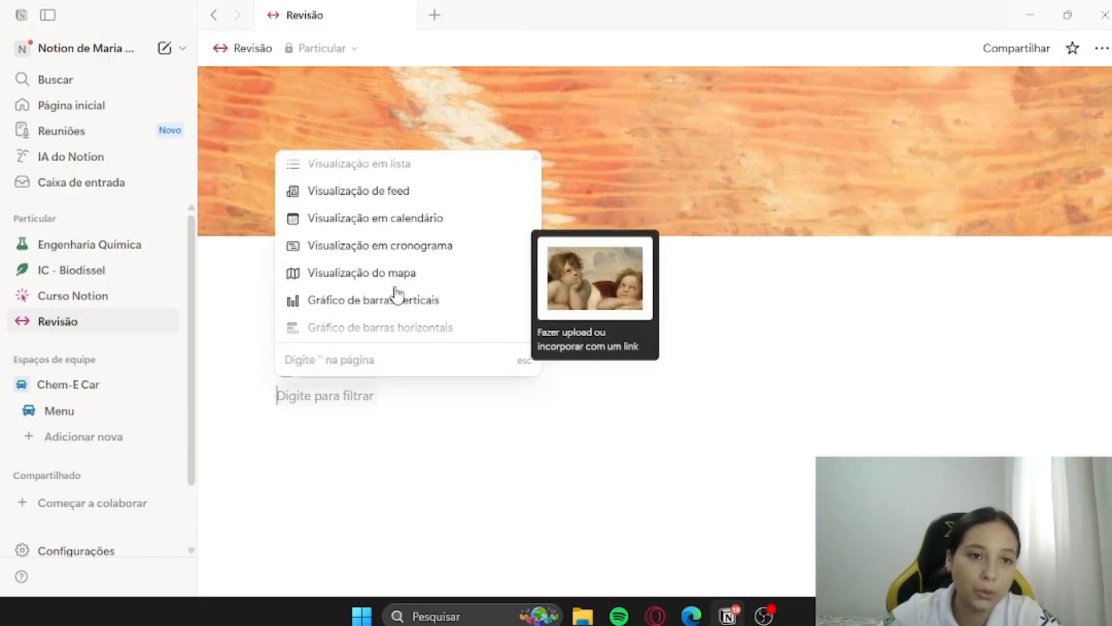
pyautogui.scroll(-15, 410, 277)
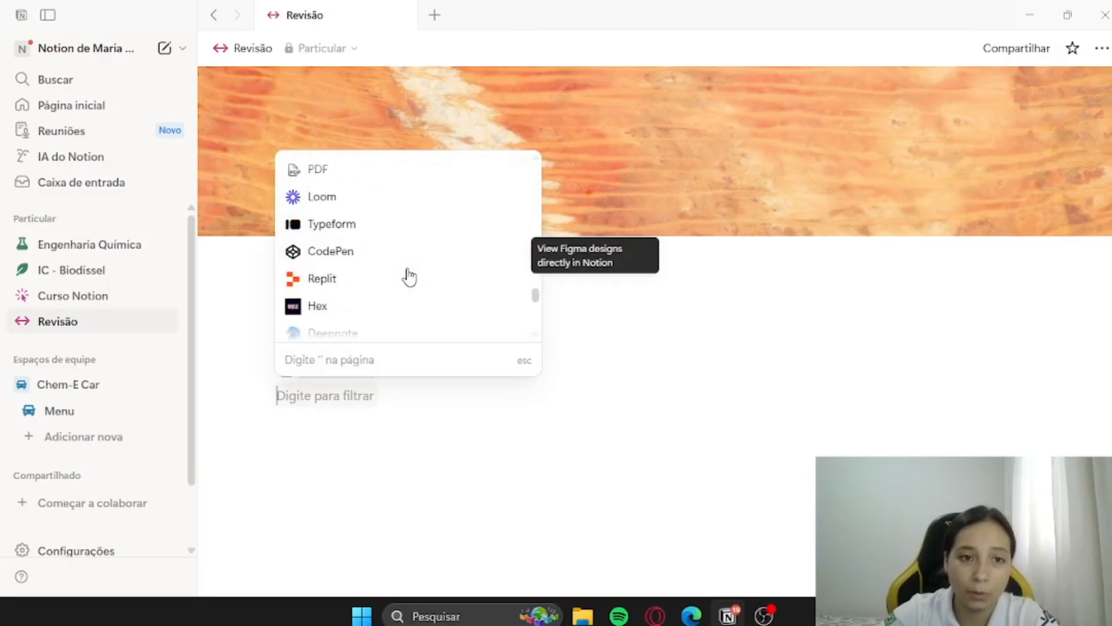
pyautogui.scroll(-5, 410, 308)
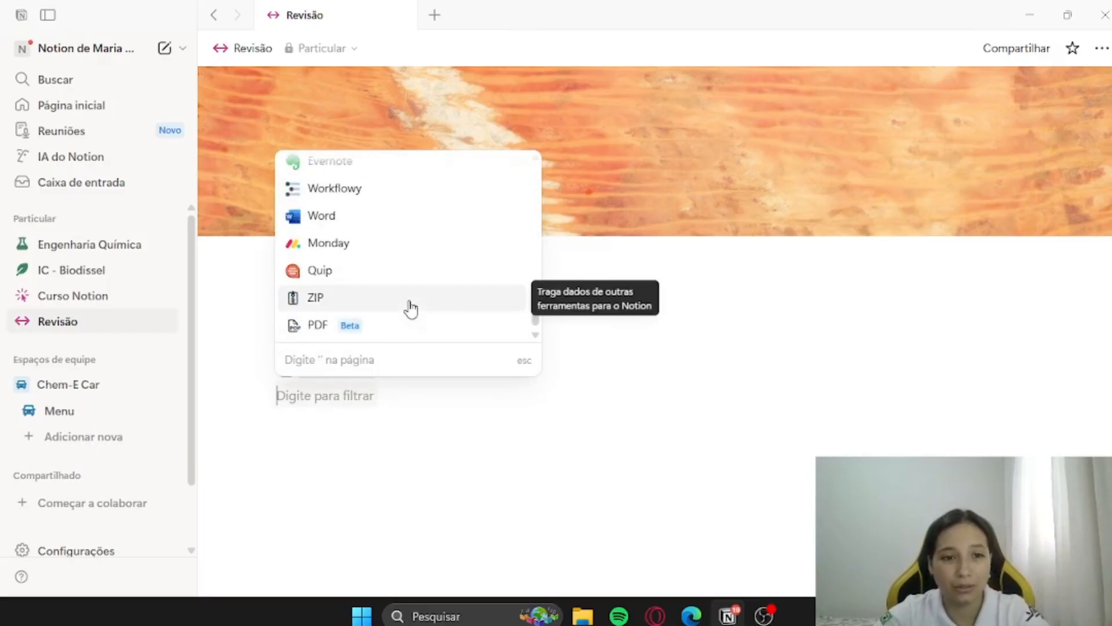
pyautogui.moveTo(533, 318); pyautogui.dragTo(538, 162)
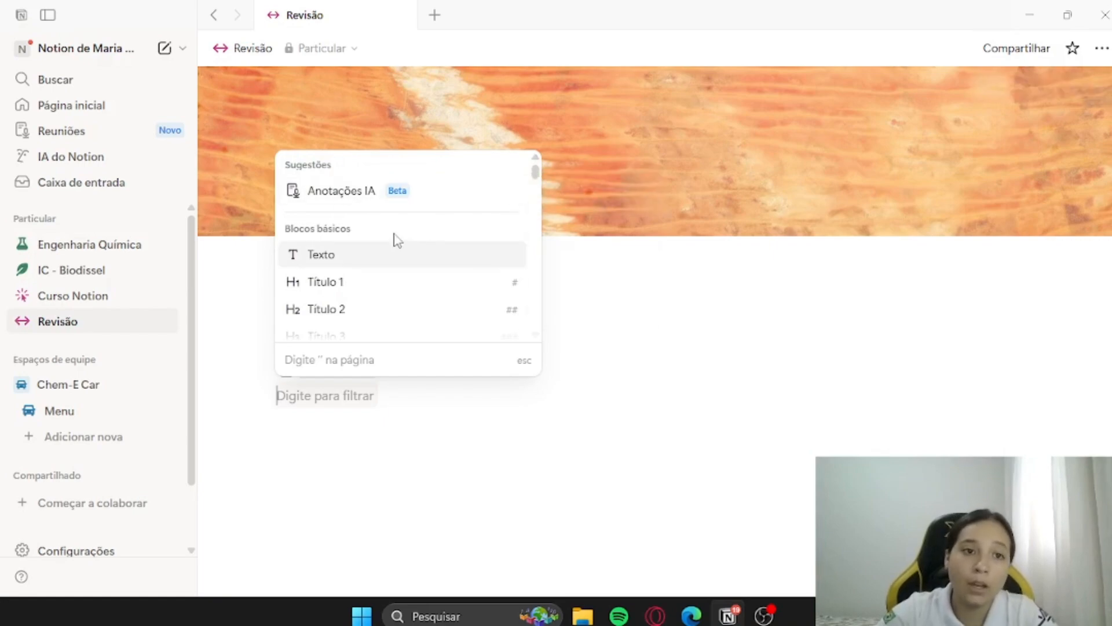
# - Examine the basic blocks, Notion AI options and media blocks offered for the empty line of the Revisão page
pyautogui.scroll(-2, 339, 197)
pyautogui.scroll(-2, 354, 220)
pyautogui.scroll(4, 337, 218)
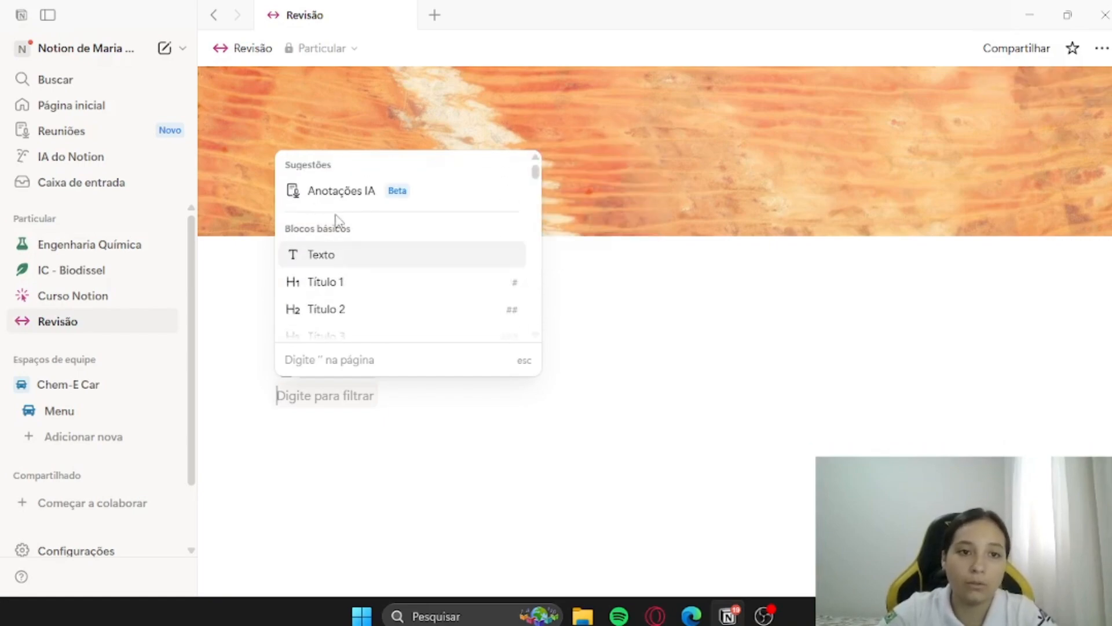
pyautogui.scroll(-3, 371, 289)
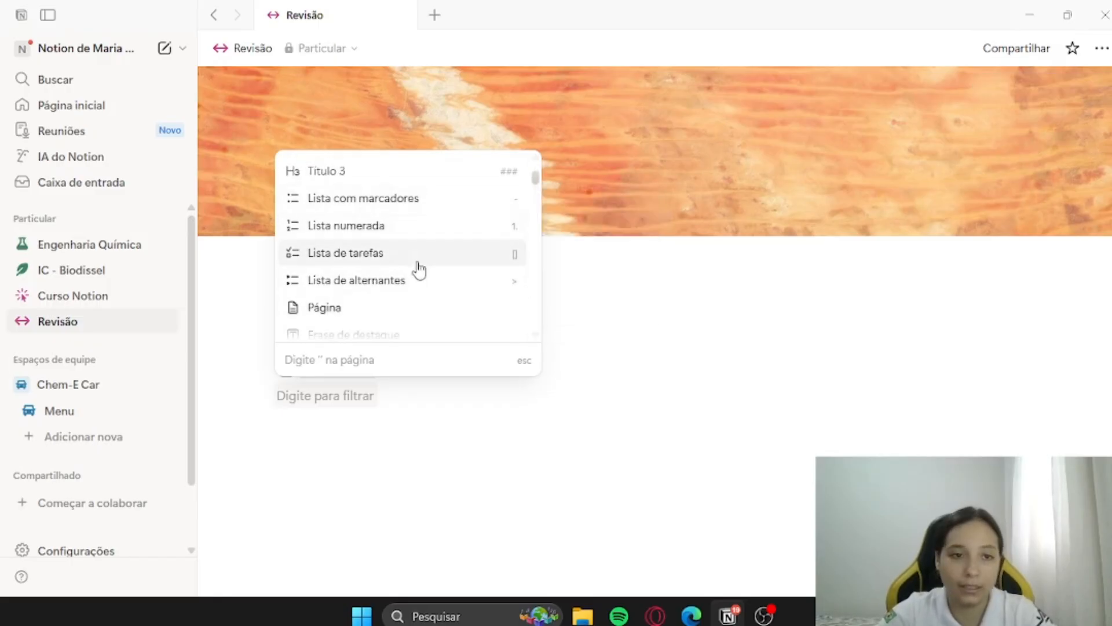
pyautogui.scroll(-2, 437, 278)
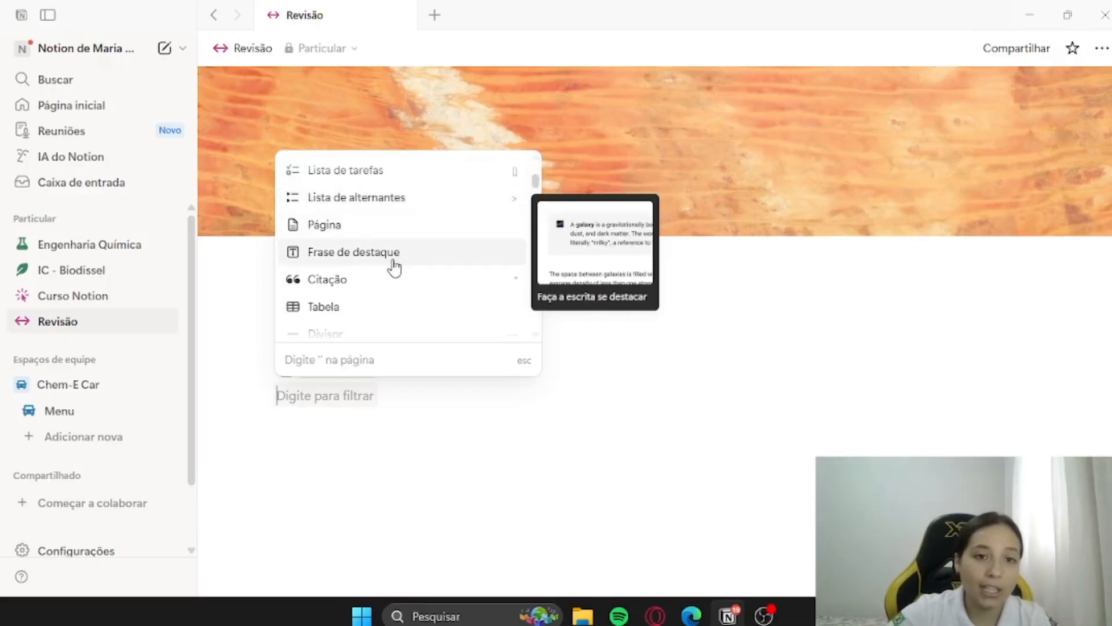
pyautogui.scroll(-5, 370, 285)
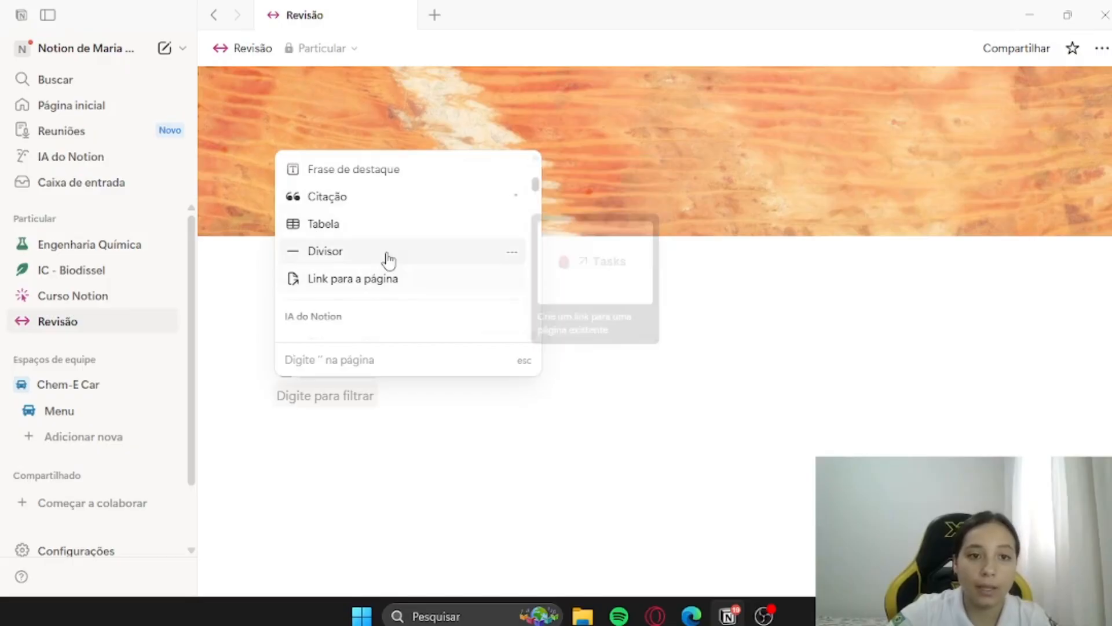
pyautogui.scroll(2, 378, 228)
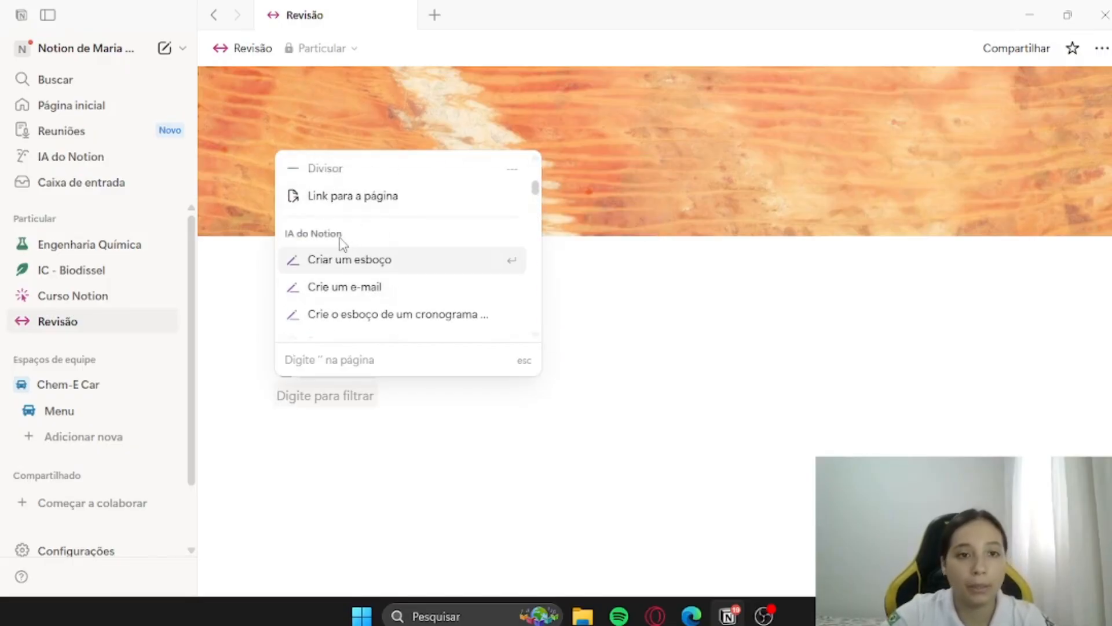
pyautogui.scroll(-2, 378, 240)
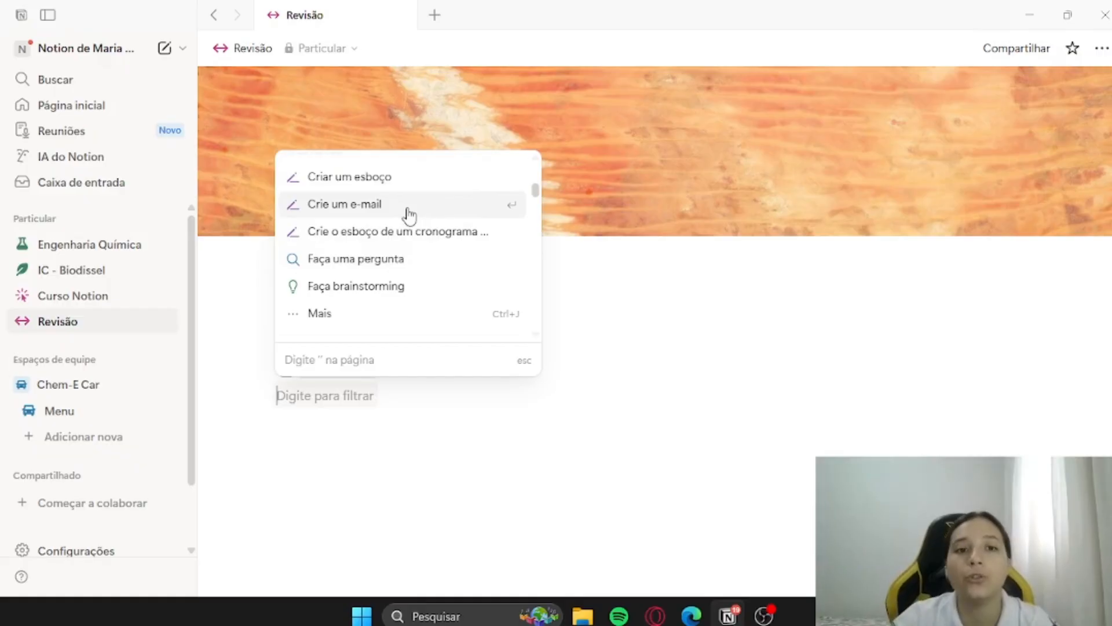
pyautogui.scroll(-3, 410, 216)
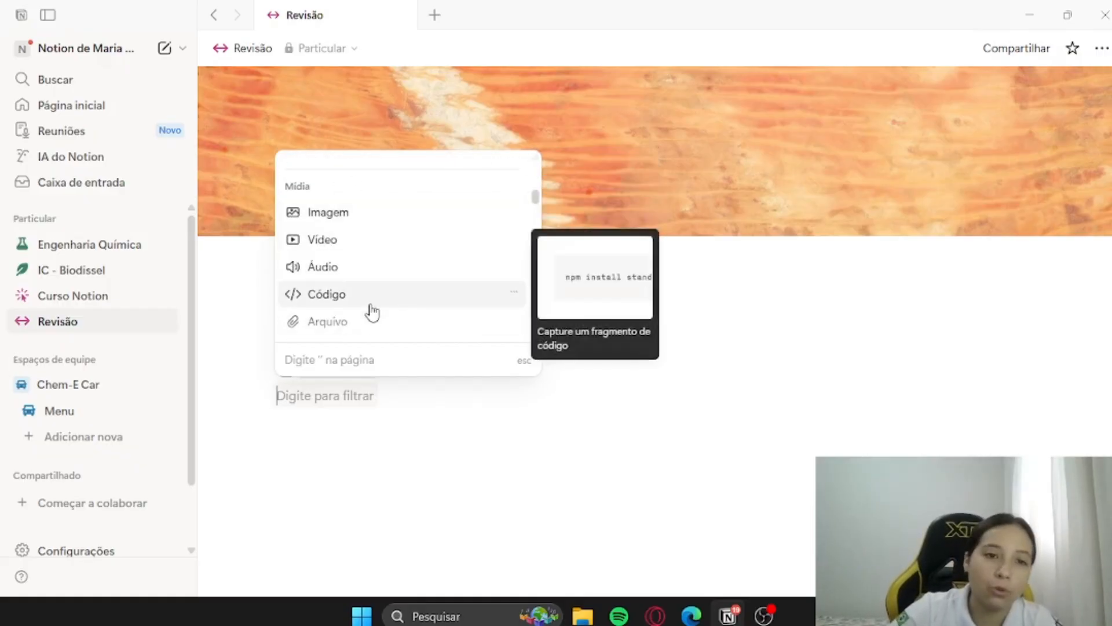
pyautogui.scroll(-1, 370, 319)
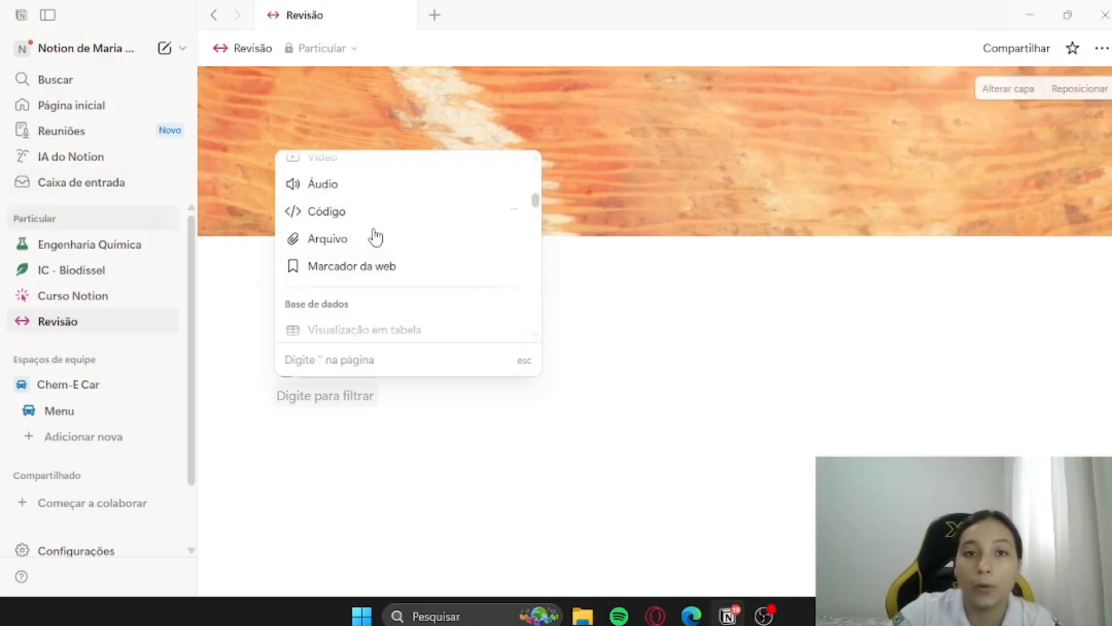
pyautogui.scroll(1, 355, 232)
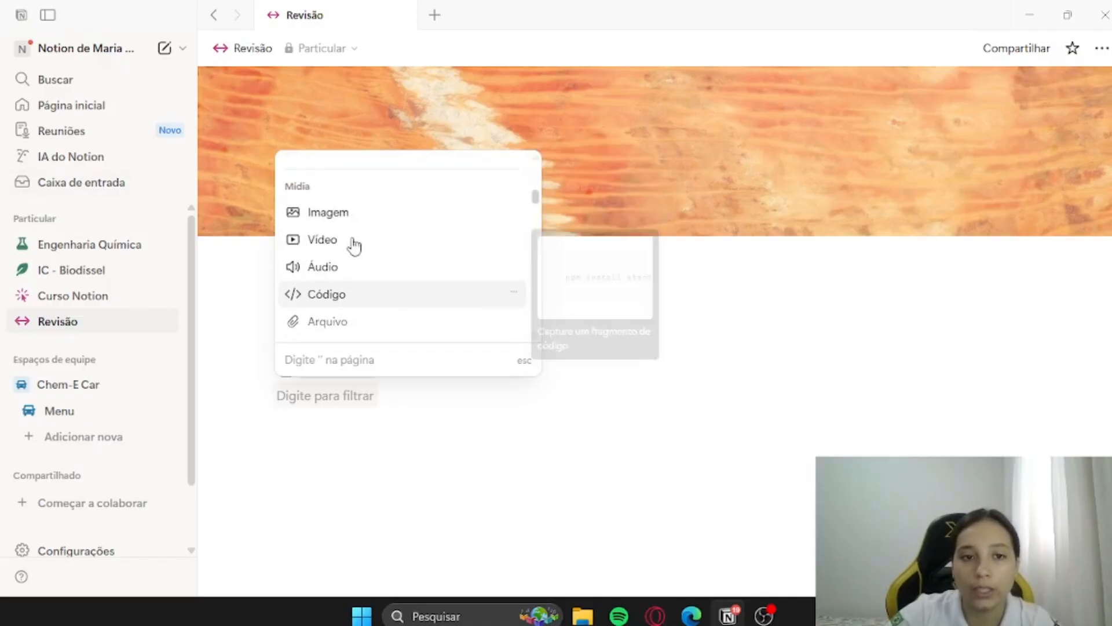
pyautogui.scroll(-1, 331, 277)
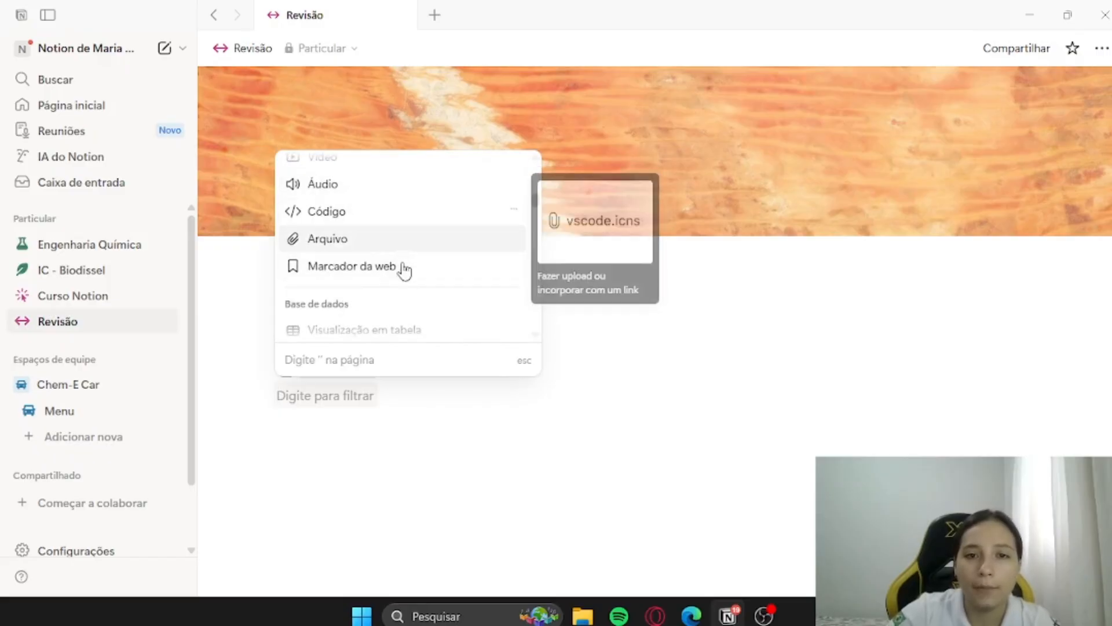
# - Examine the Base de dados block options, from table, board and gallery views to calendar, timeline, map and chart views
pyautogui.scroll(-1, 404, 273)
pyautogui.scroll(-1, 404, 273)
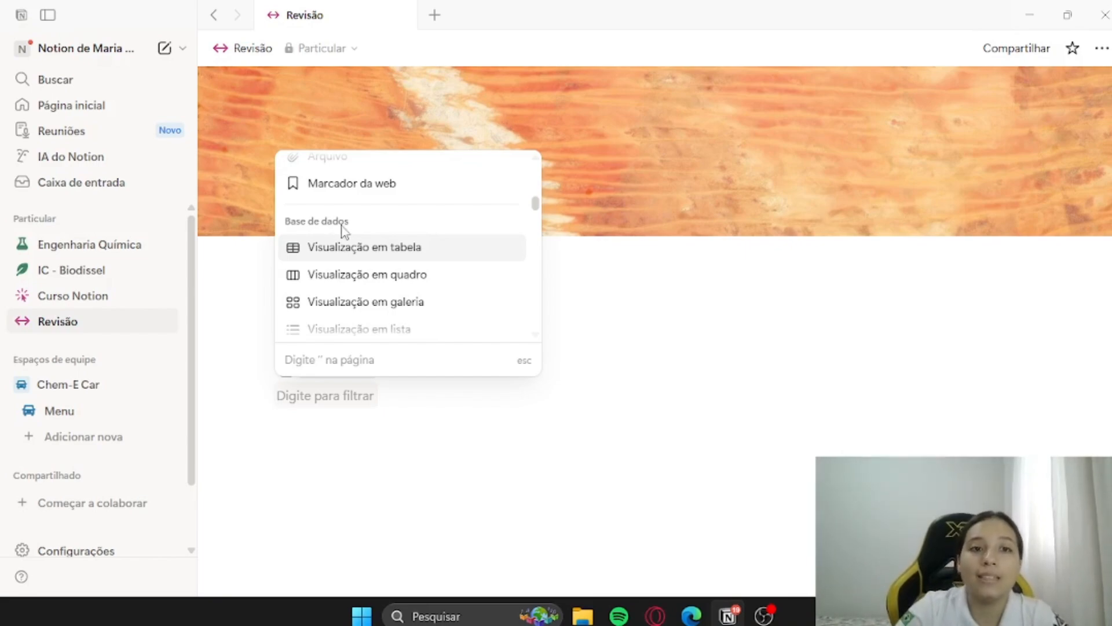
pyautogui.scroll(-1, 322, 226)
pyautogui.scroll(1, 328, 206)
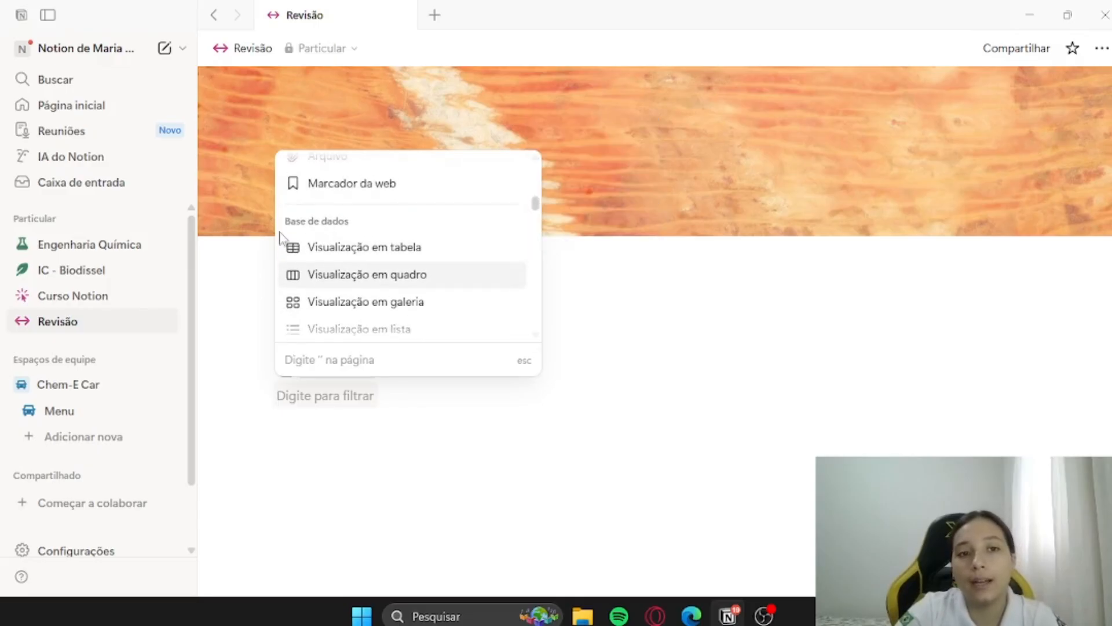
pyautogui.scroll(-5, 397, 251)
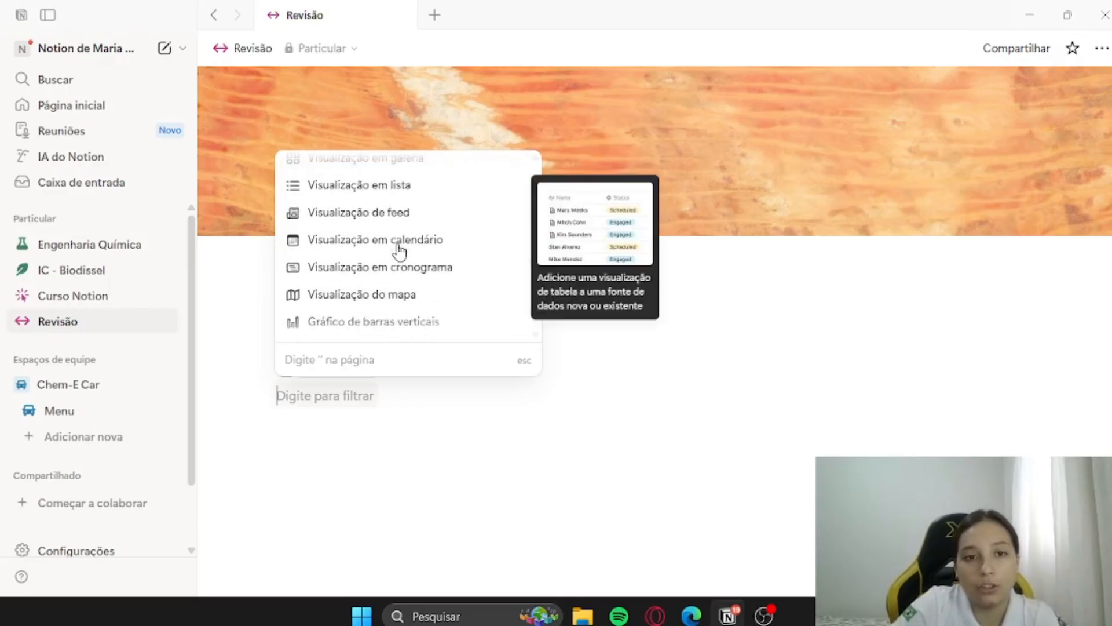
pyautogui.scroll(3, 354, 253)
pyautogui.scroll(3, 353, 253)
pyautogui.scroll(-3, 340, 268)
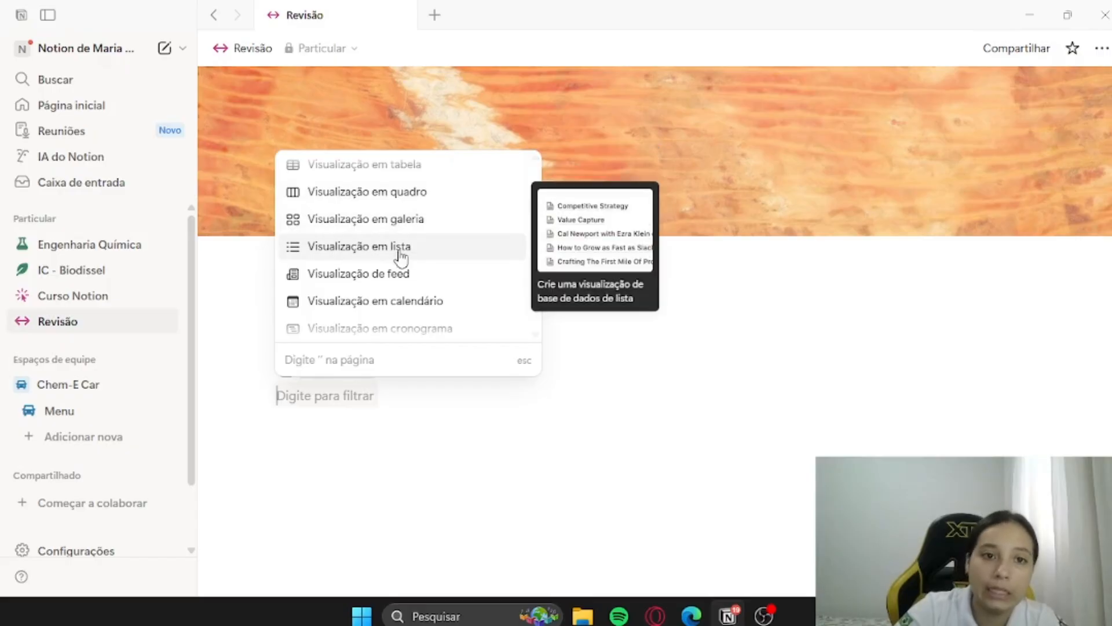
pyautogui.scroll(-3, 406, 281)
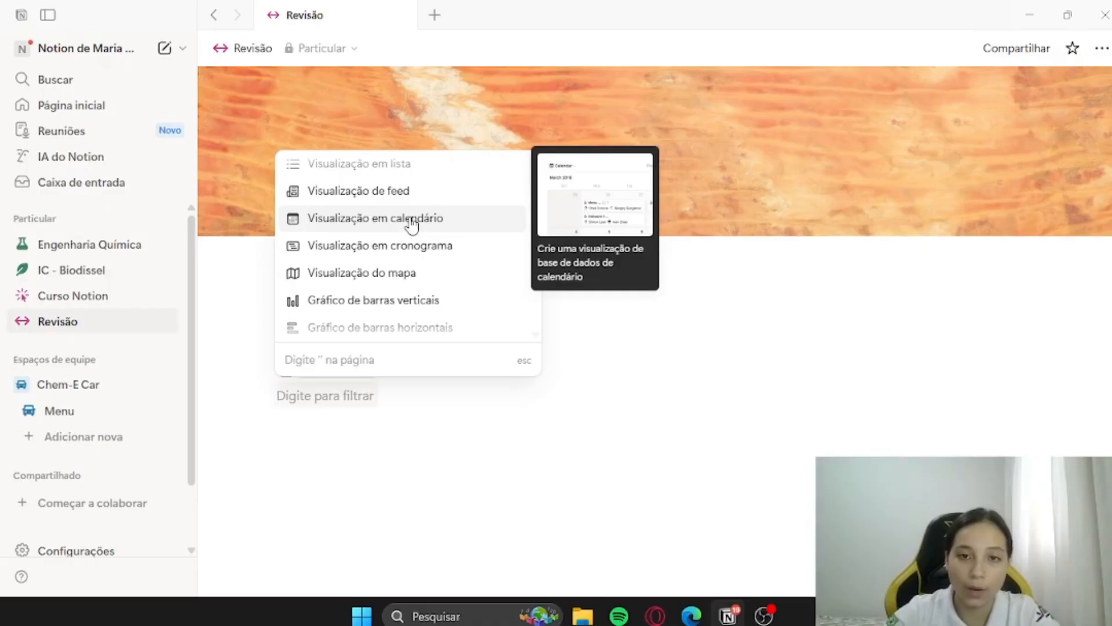
pyautogui.scroll(-2, 405, 223)
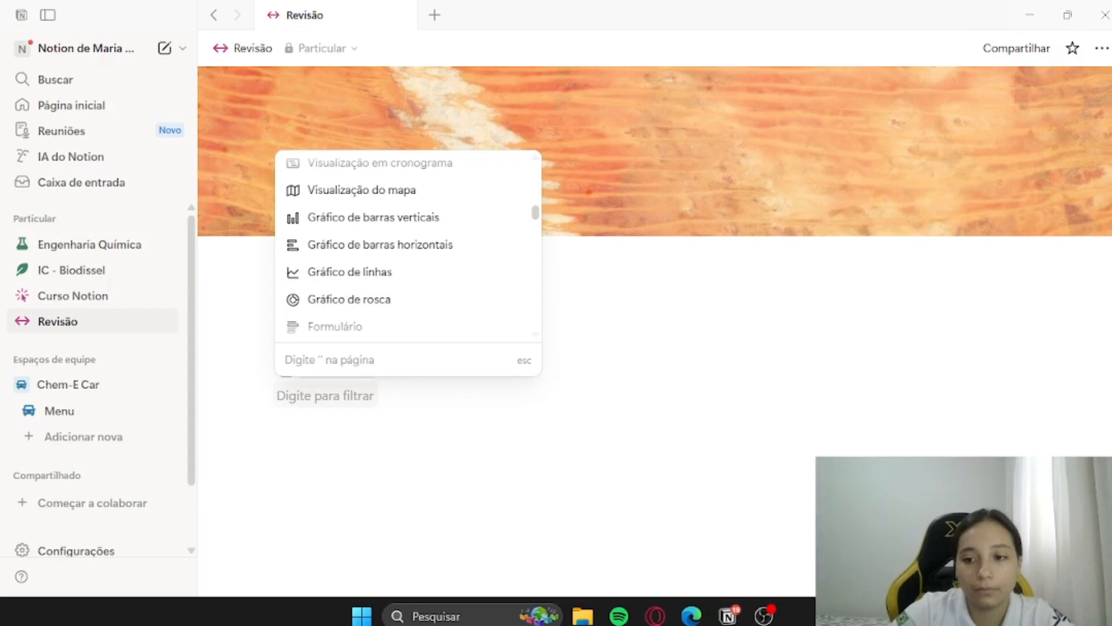
# - Turn on Do Not Disturb in the system notifications and return to the Revisão page
pyautogui.click(1078, 615)
pyautogui.click(1013, 28)
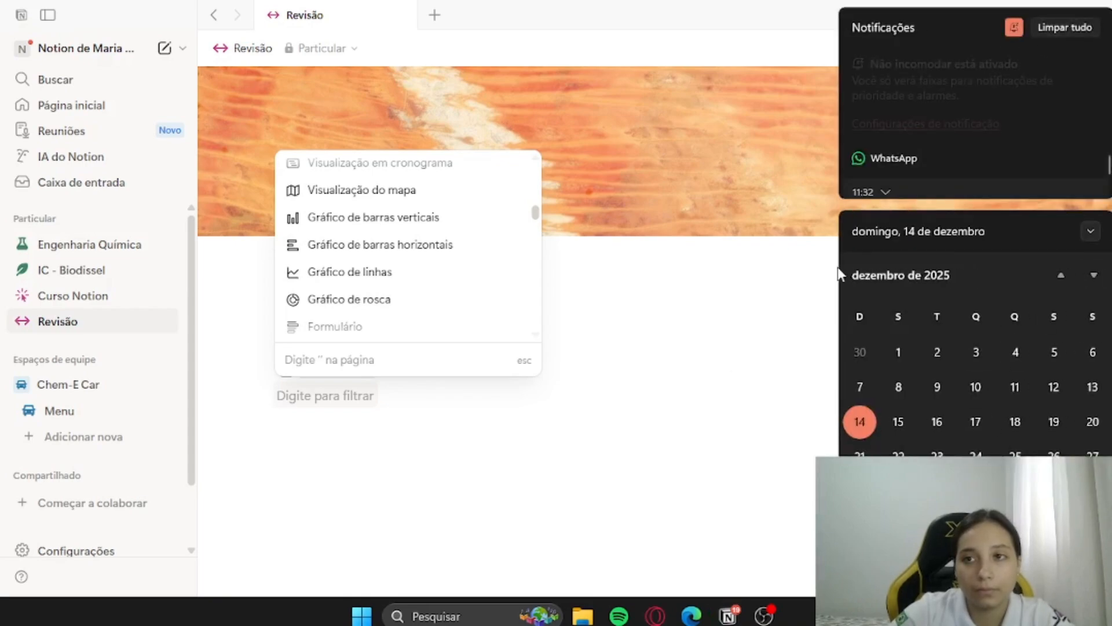
pyautogui.click(732, 372)
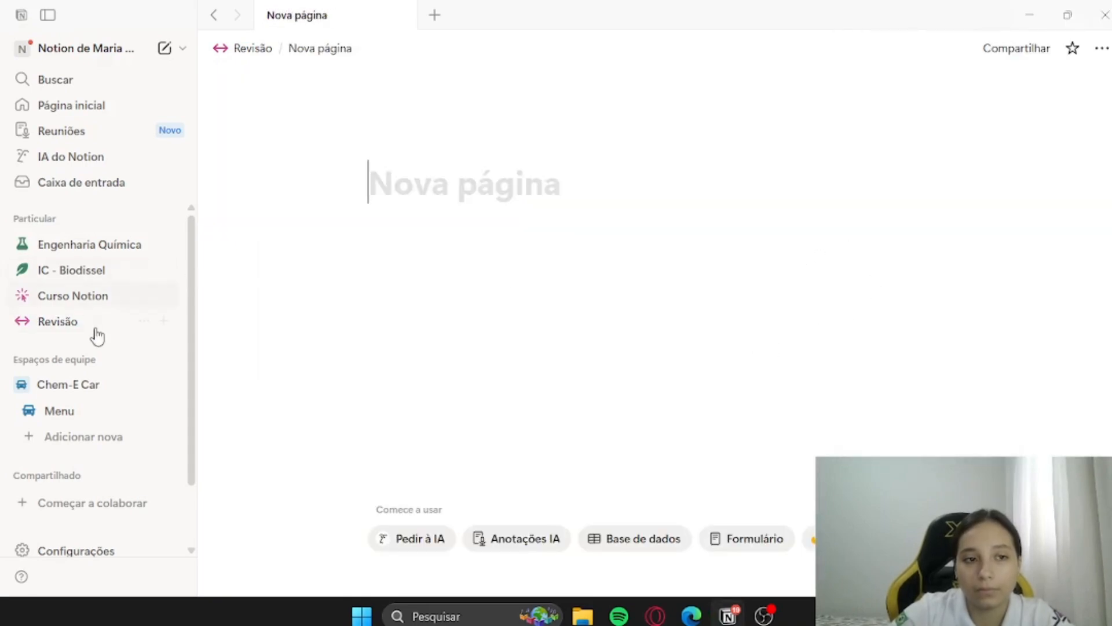
pyautogui.click(72, 320)
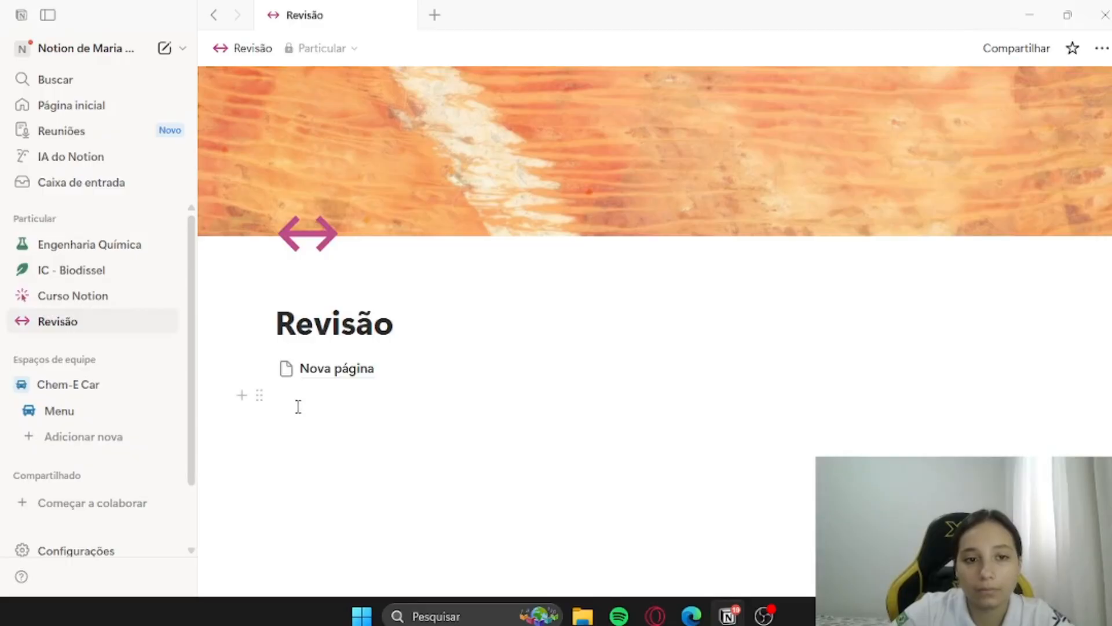
# - Reopen the block list below the subpage and examine the chart, form, in-line, full-page and linked database options
pyautogui.click(244, 394)
pyautogui.scroll(-5, 353, 273)
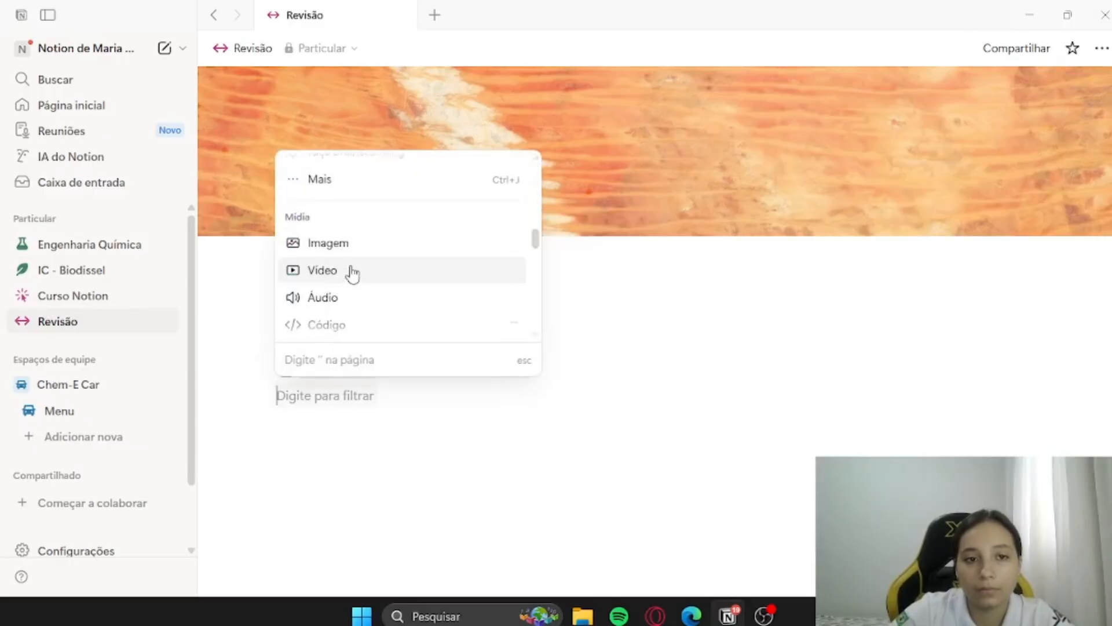
pyautogui.scroll(-5, 353, 272)
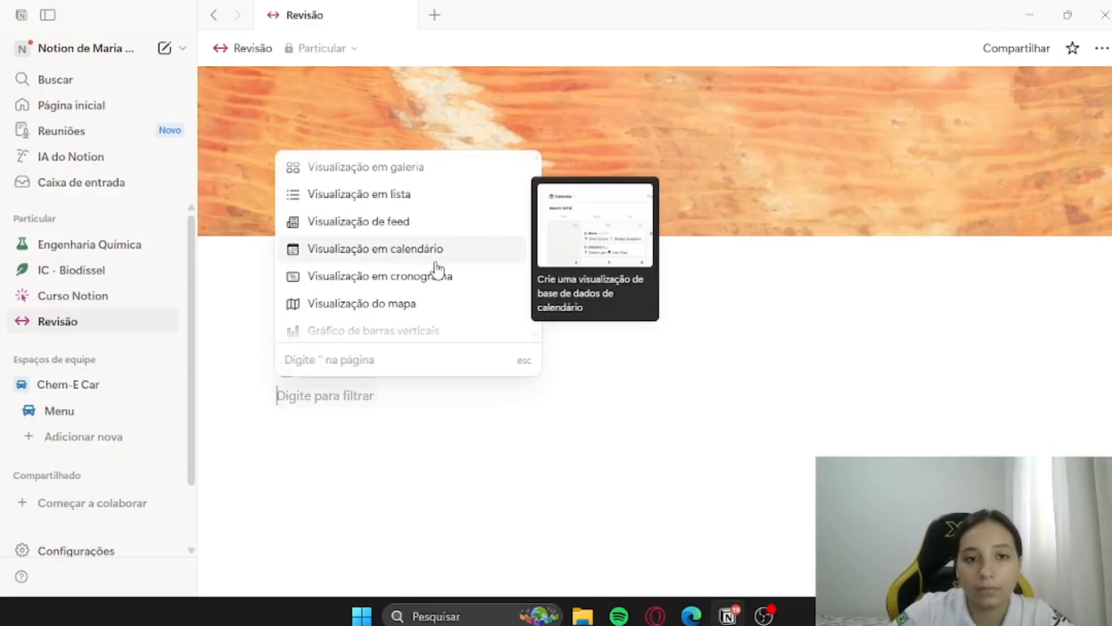
pyautogui.scroll(-3, 440, 273)
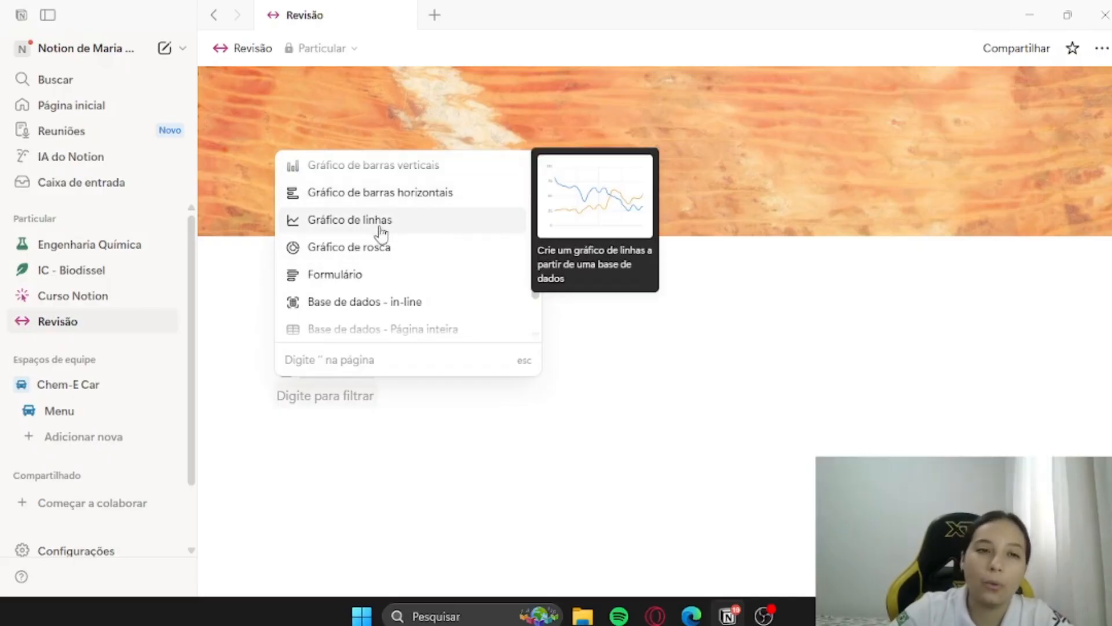
pyautogui.scroll(-3, 409, 275)
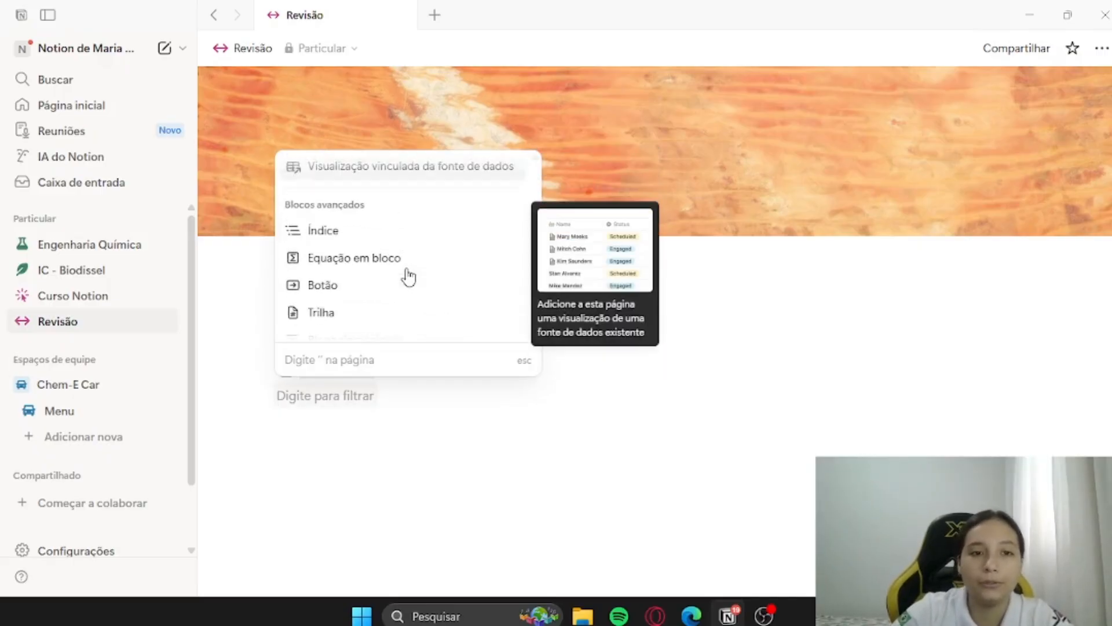
pyautogui.scroll(3, 408, 275)
pyautogui.scroll(-3, 399, 280)
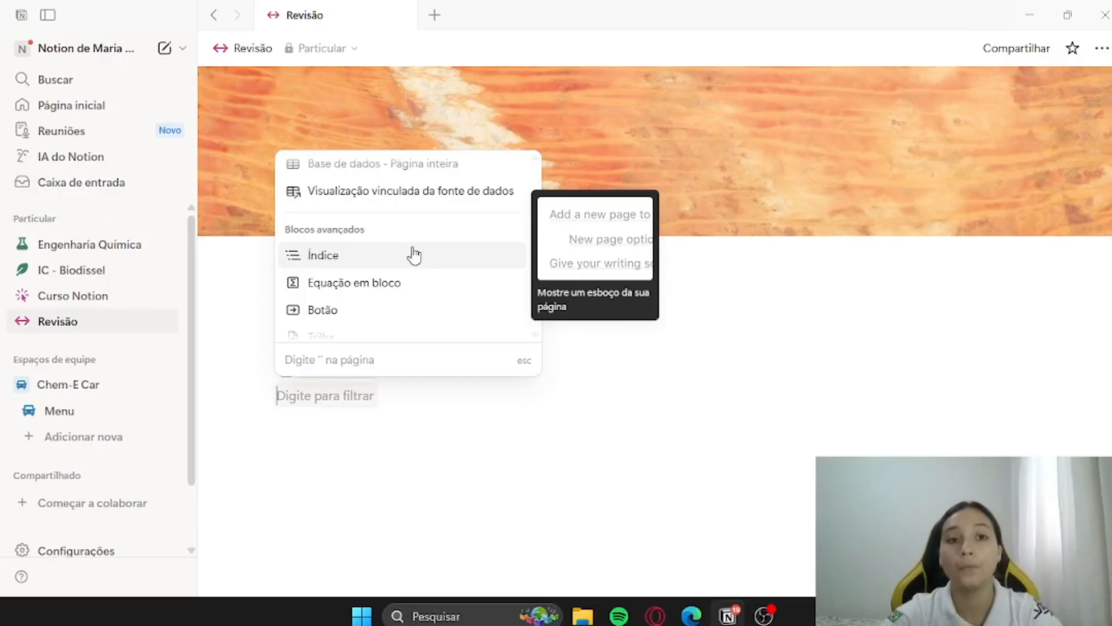
pyautogui.scroll(3, 413, 255)
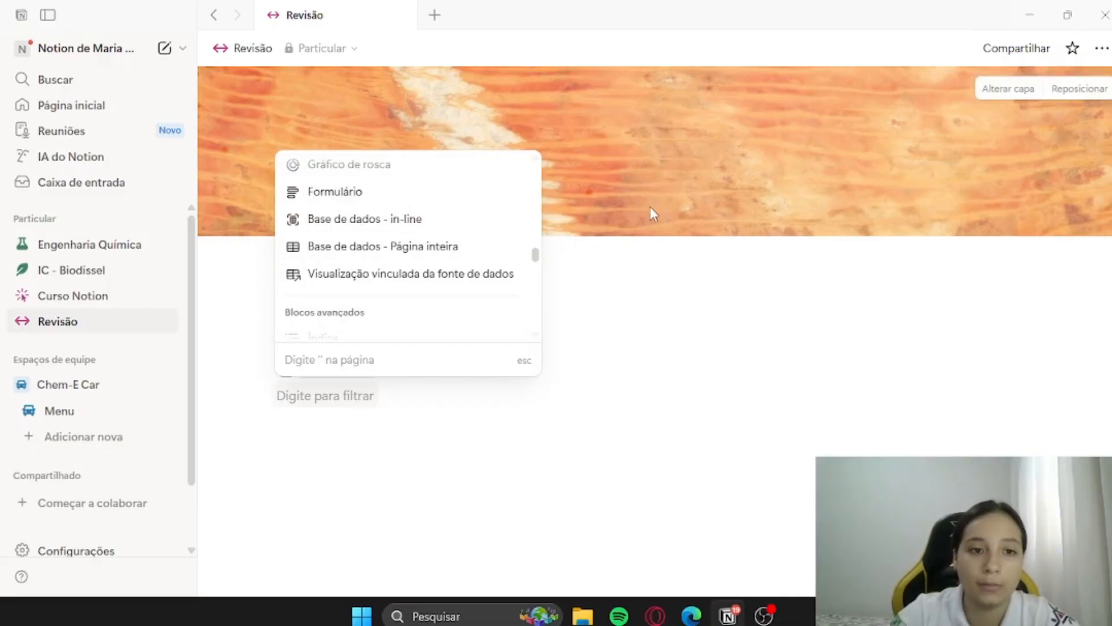
pyautogui.scroll(-3, 475, 255)
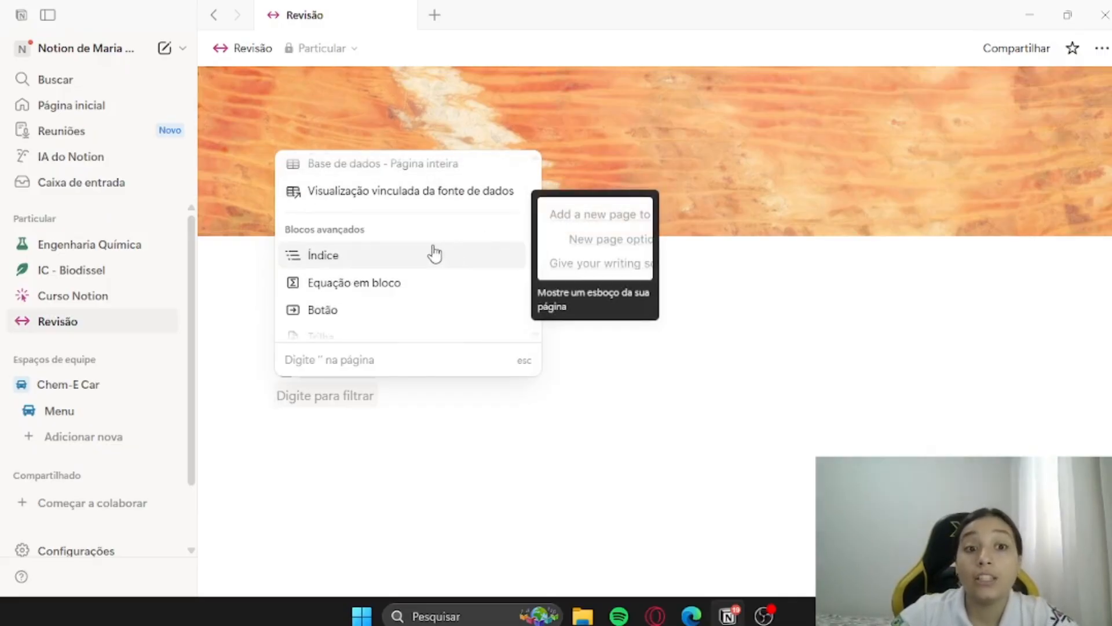
# - Examine the advanced blocks, such as button, synced block, toggle headings and columns, and the in-line mention, date, emoji and equation options
pyautogui.scroll(-3, 432, 252)
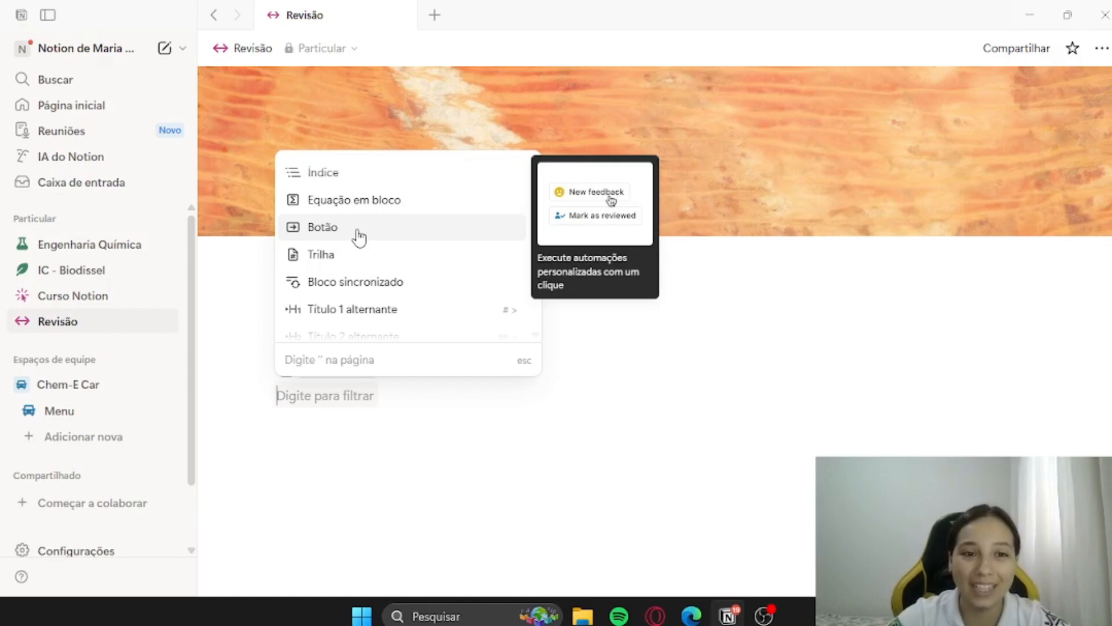
pyautogui.scroll(-2, 383, 200)
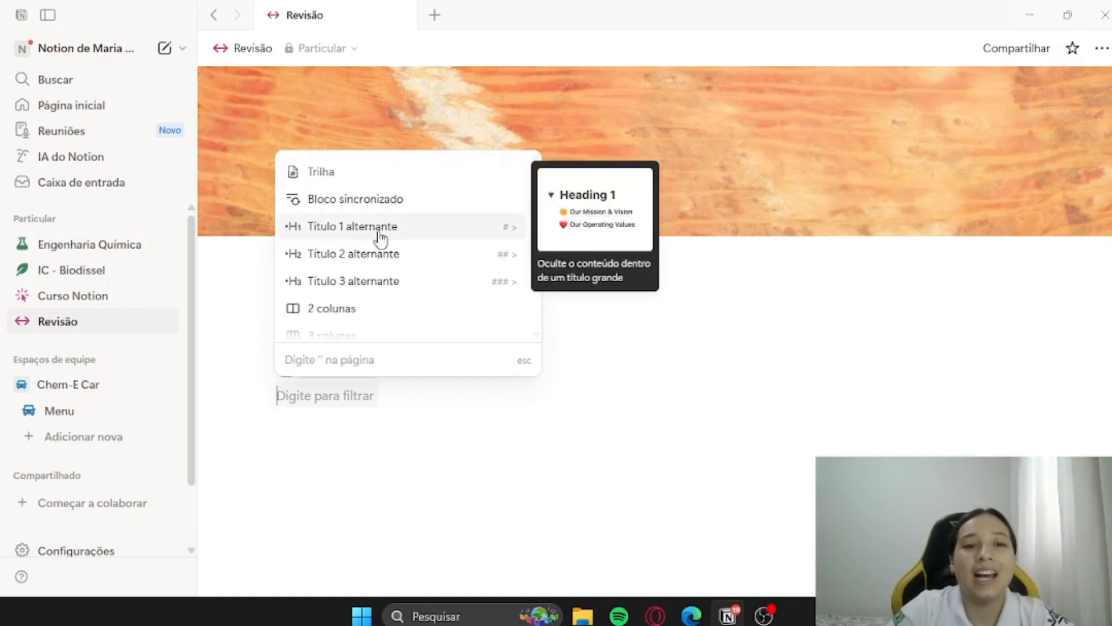
pyautogui.scroll(-3, 348, 243)
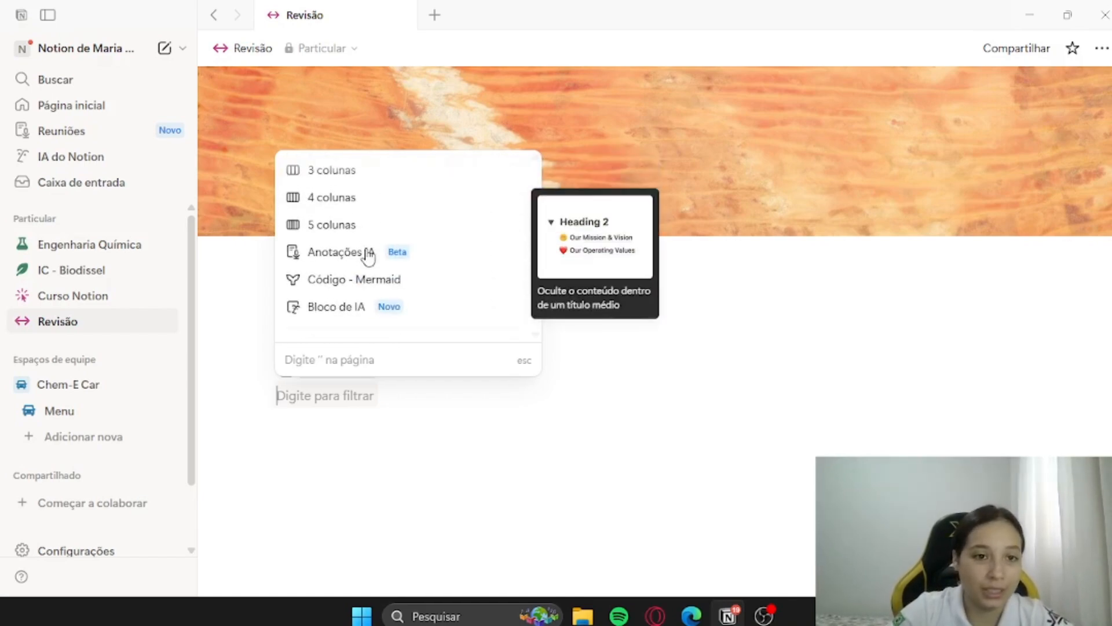
pyautogui.scroll(-3, 339, 197)
pyautogui.scroll(-3, 339, 199)
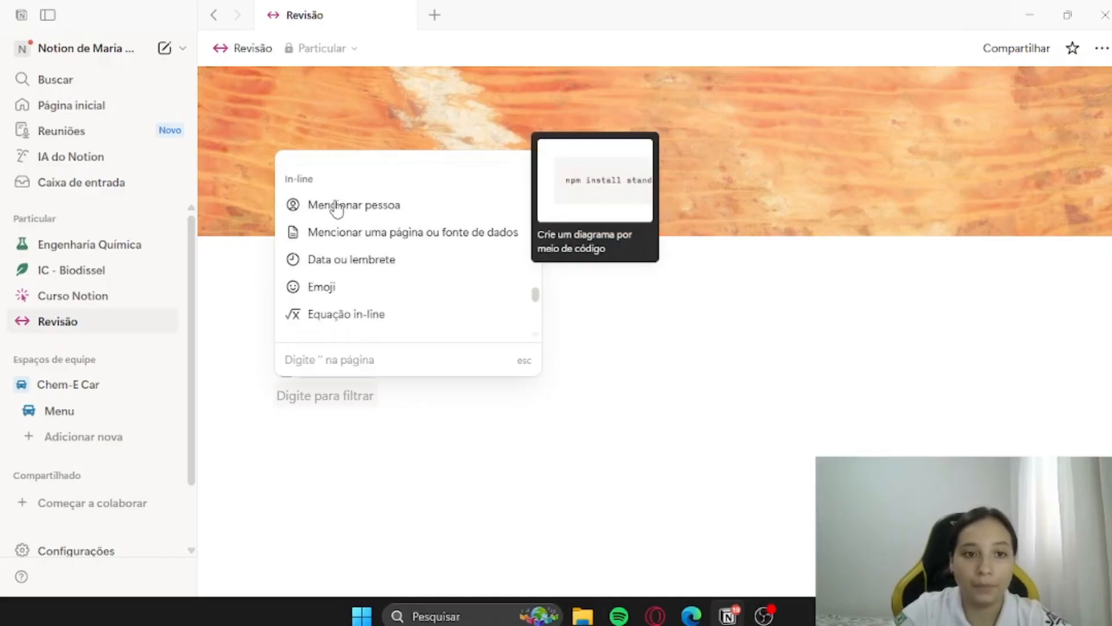
pyautogui.scroll(-2, 348, 208)
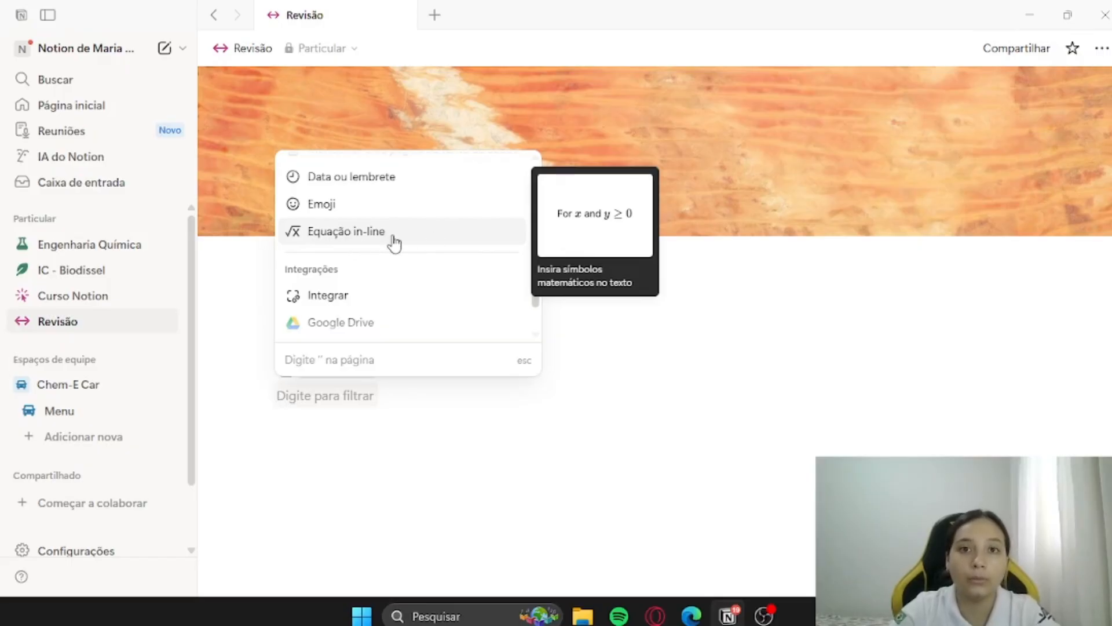
pyautogui.scroll(3, 394, 244)
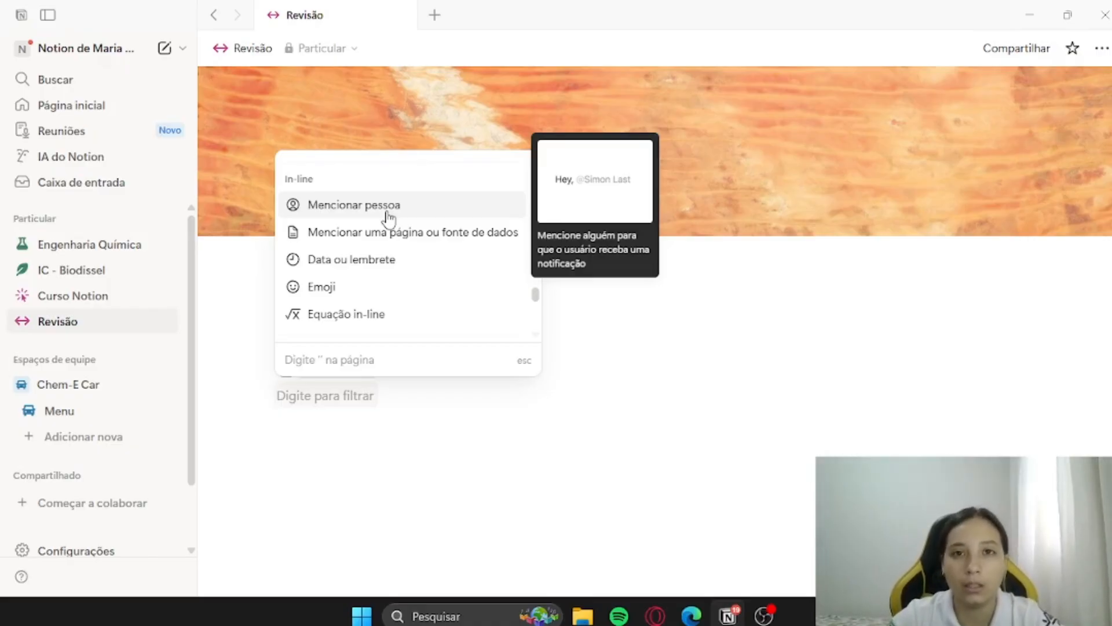
# - Examine the Integrações options of the block list, from Google Drive, Figma and GitLab to Zoom, OneDrive and Discord
pyautogui.scroll(-5, 378, 238)
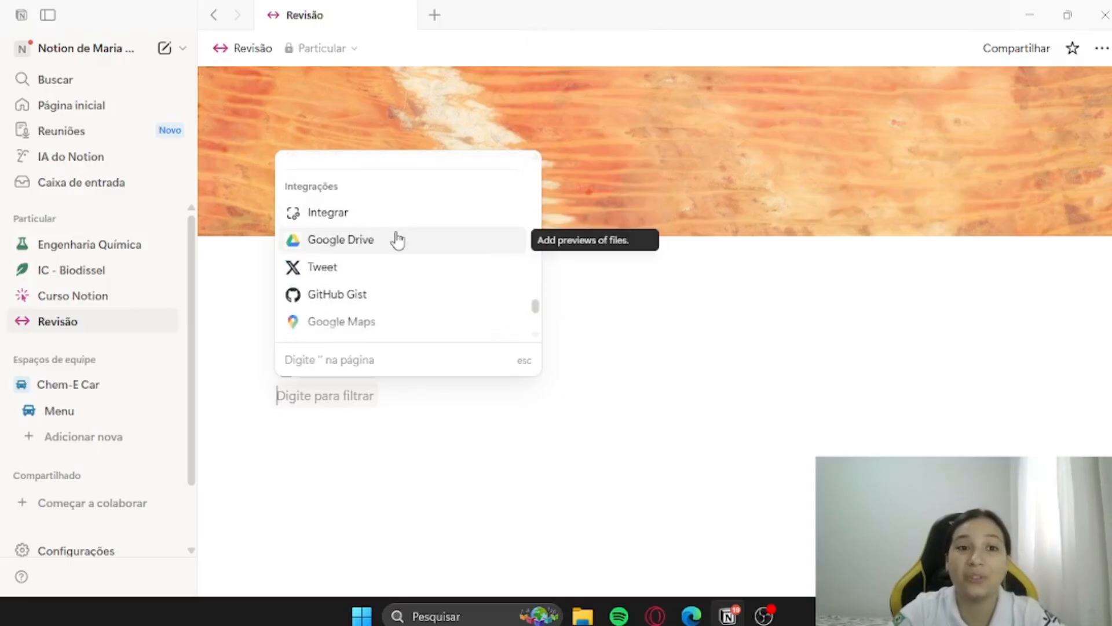
pyautogui.scroll(-2, 396, 240)
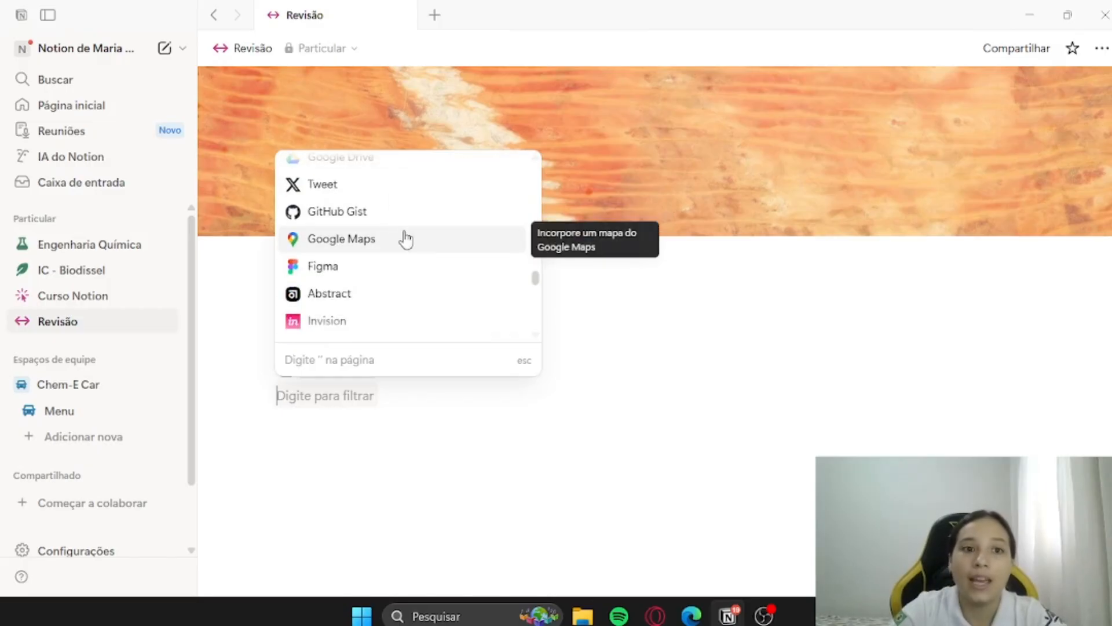
pyautogui.scroll(2, 388, 271)
pyautogui.scroll(-6, 388, 271)
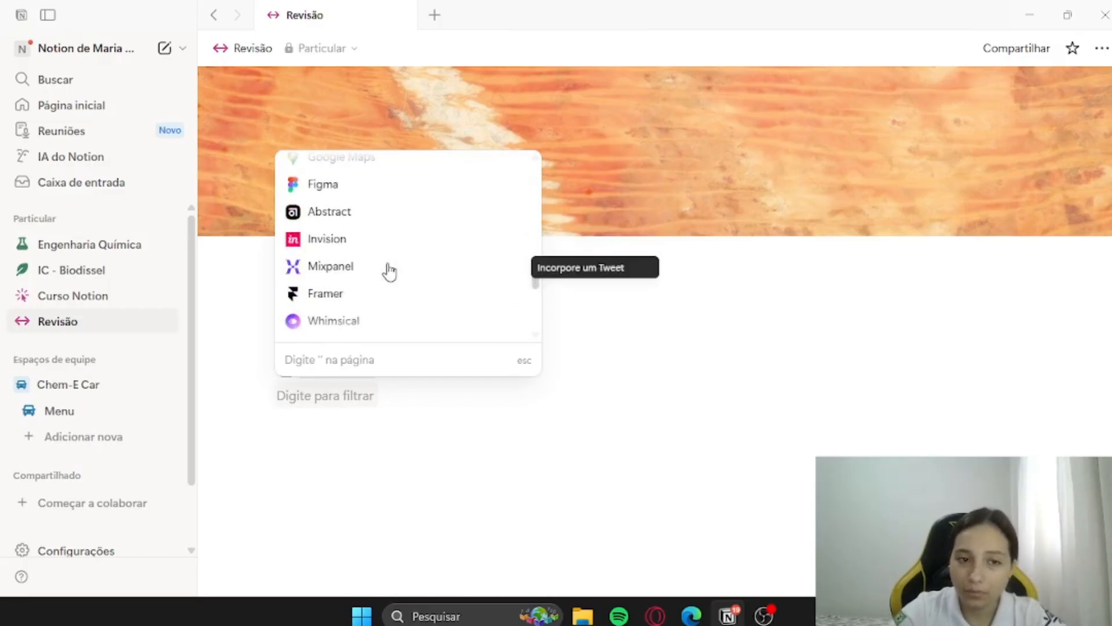
pyautogui.scroll(-5, 393, 268)
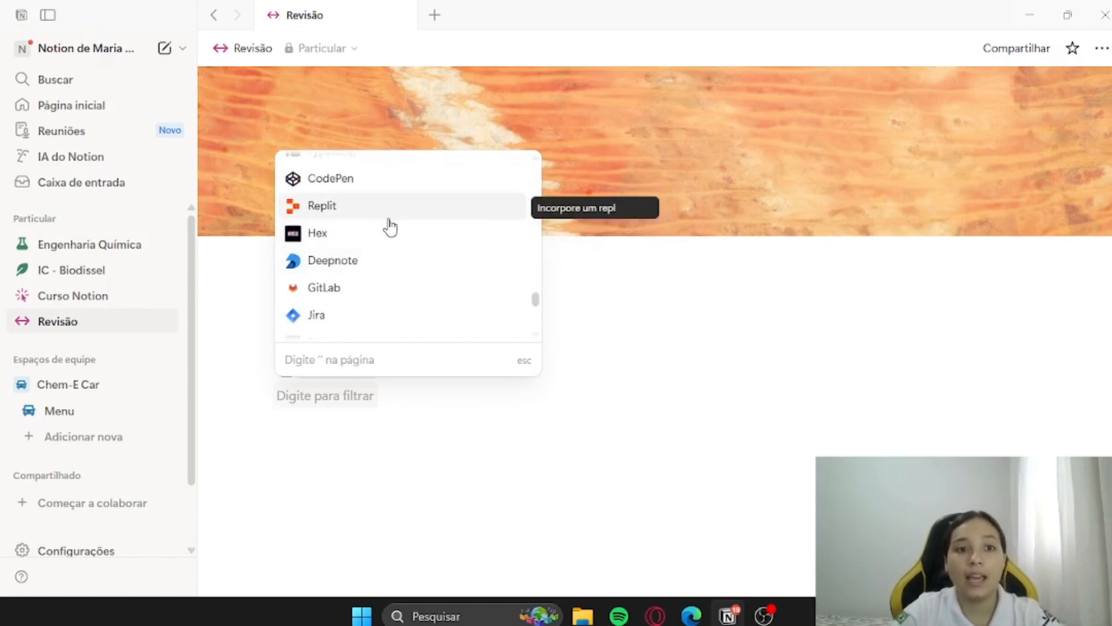
pyautogui.scroll(-3, 390, 226)
pyautogui.scroll(-3, 389, 238)
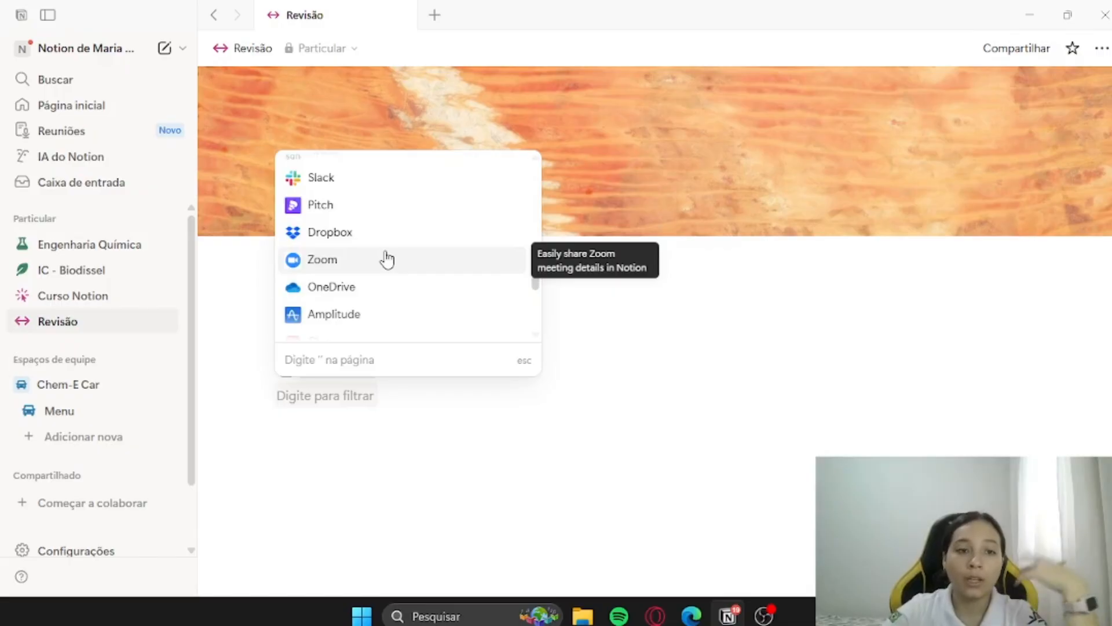
pyautogui.scroll(-3, 378, 291)
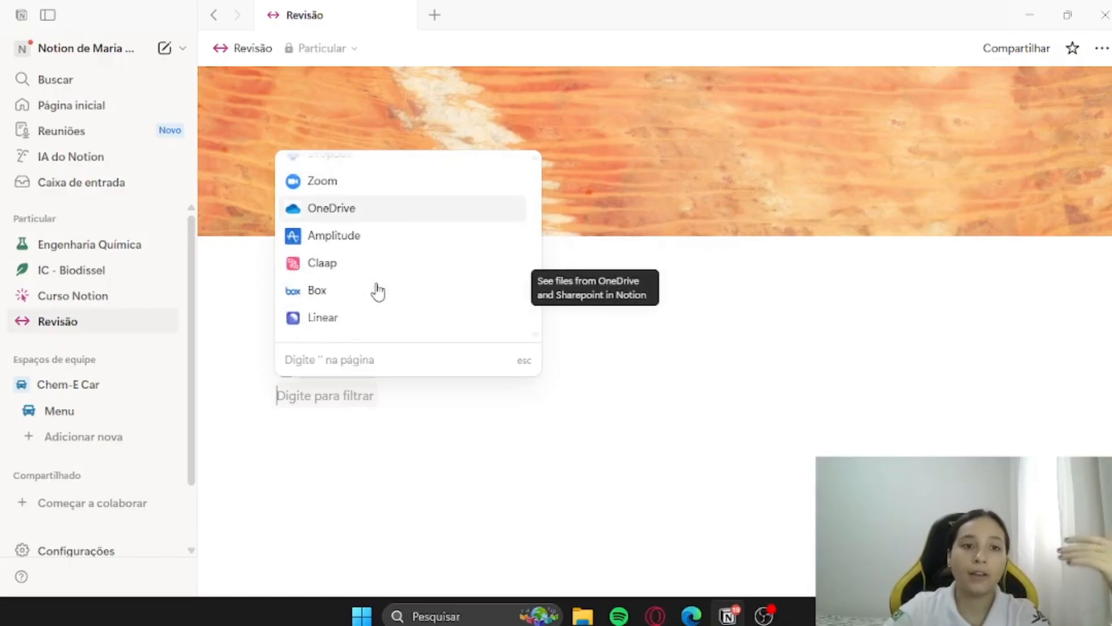
pyautogui.scroll(-10, 378, 291)
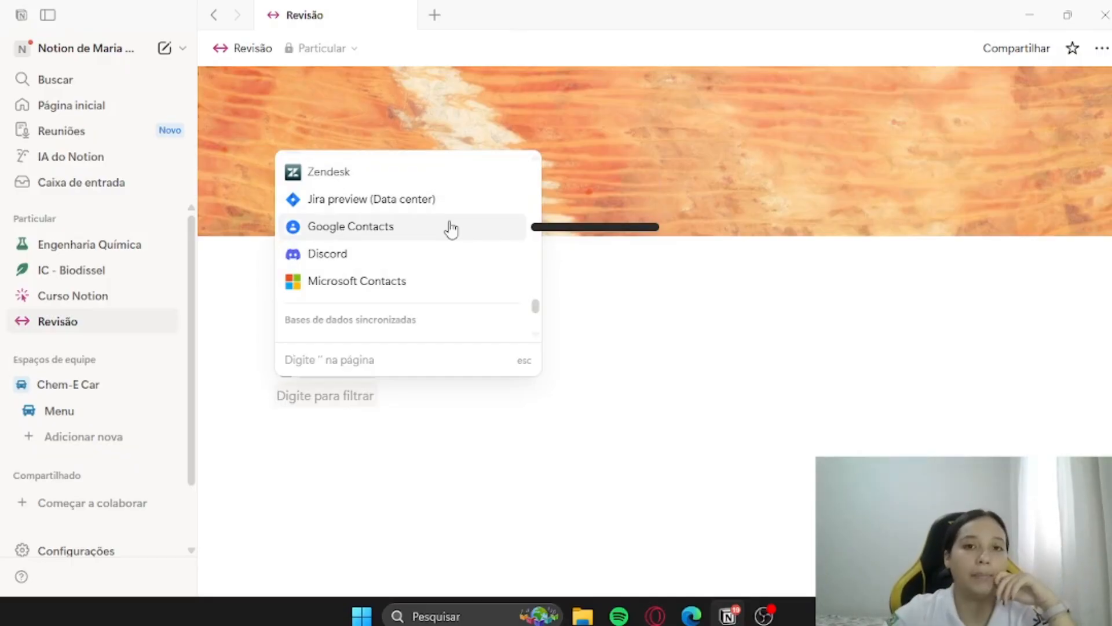
# - Examine the synced database options and the import sources, from CSV and HTML to Google Docs, Trello, Word and PDF
pyautogui.scroll(-2, 450, 228)
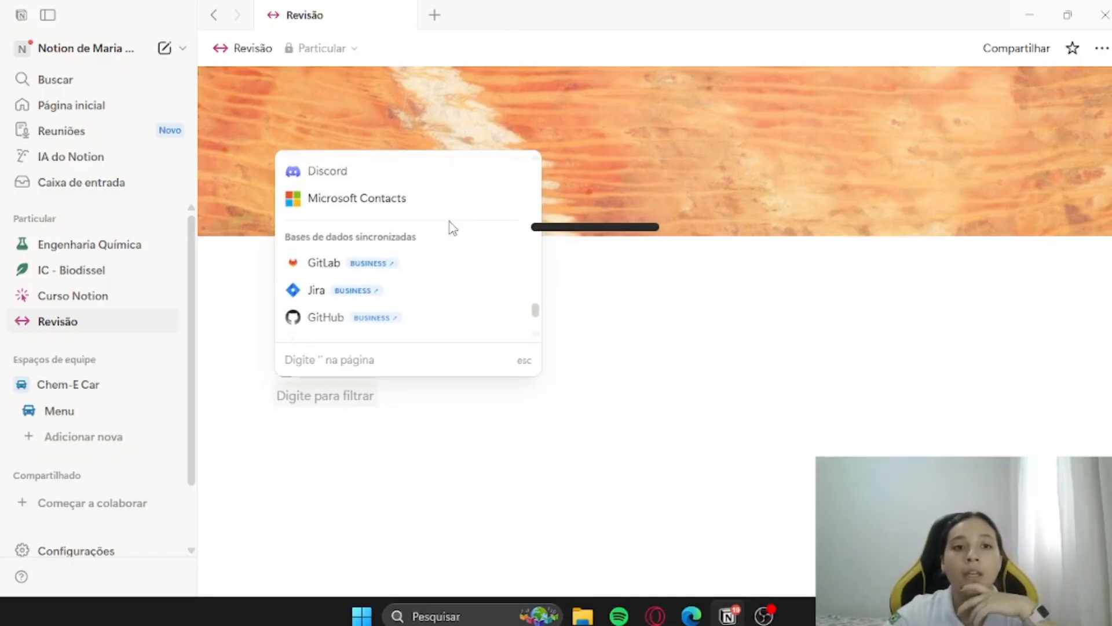
pyautogui.scroll(-3, 425, 251)
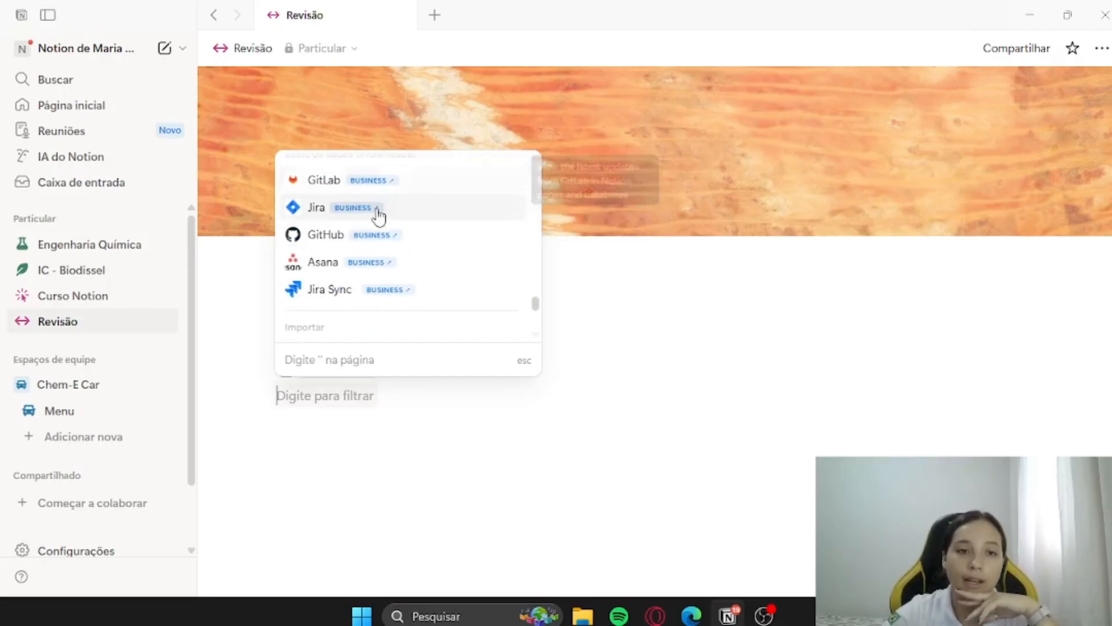
pyautogui.scroll(-3, 427, 226)
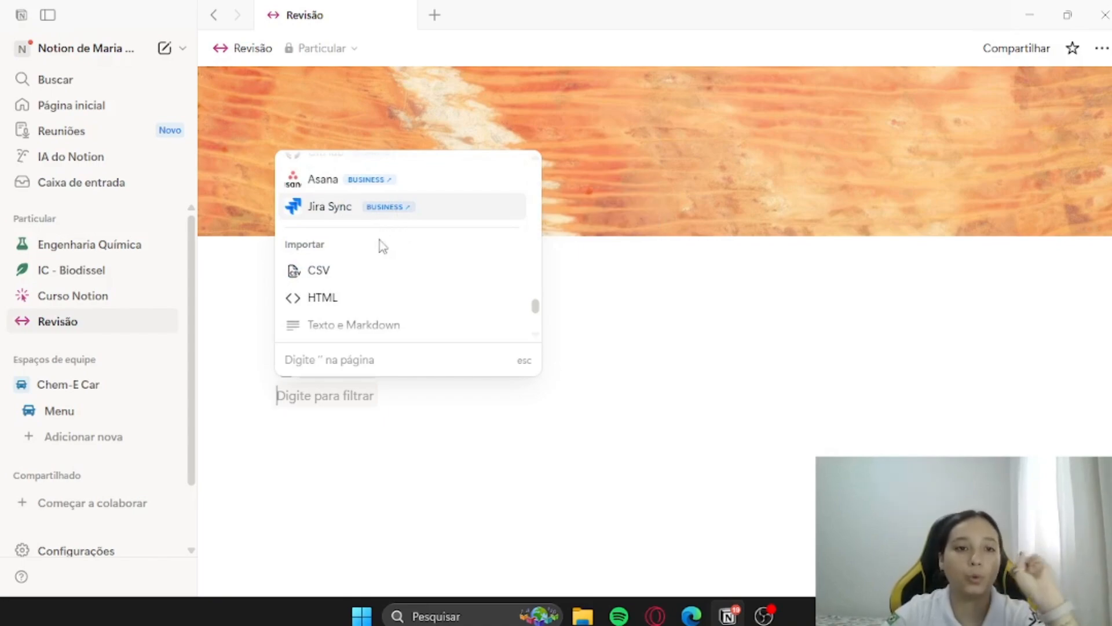
pyautogui.scroll(-3, 371, 238)
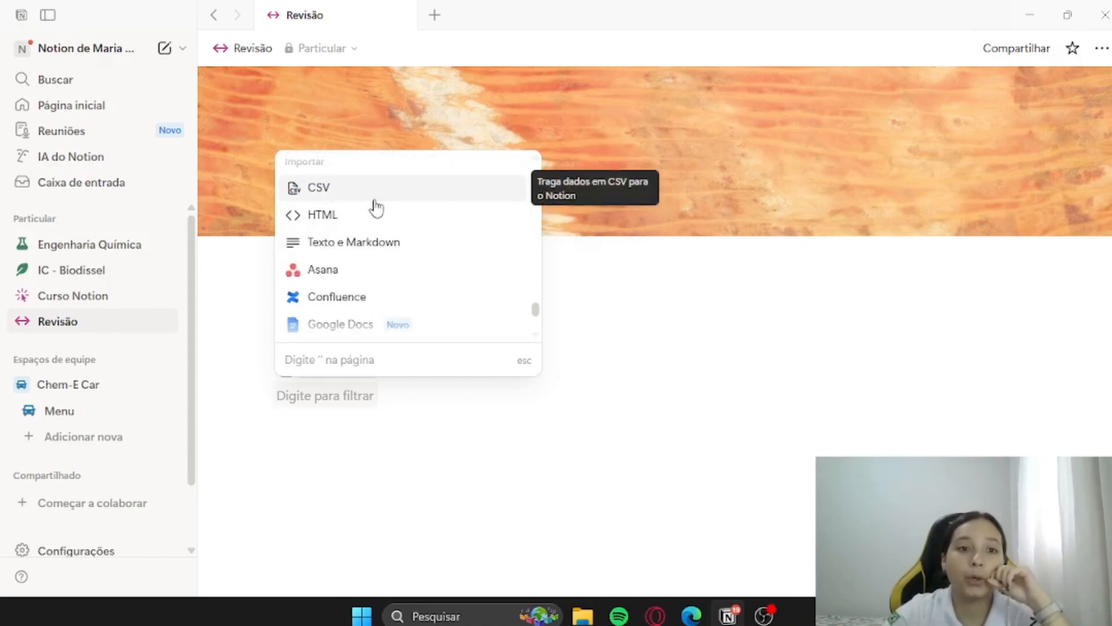
pyautogui.scroll(-2, 371, 266)
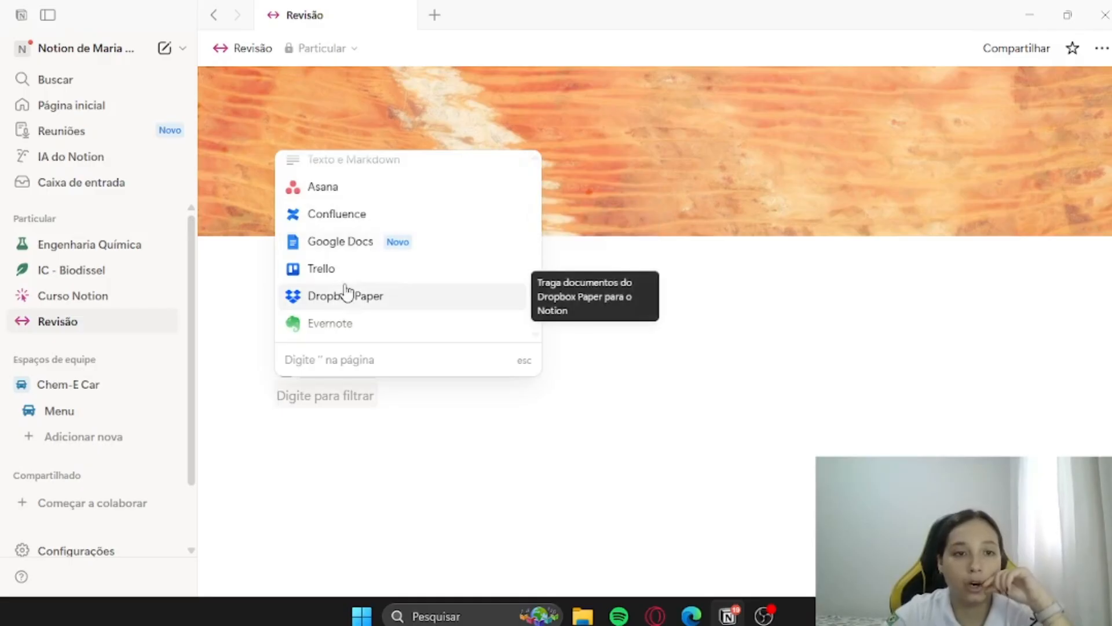
pyautogui.scroll(-3, 365, 255)
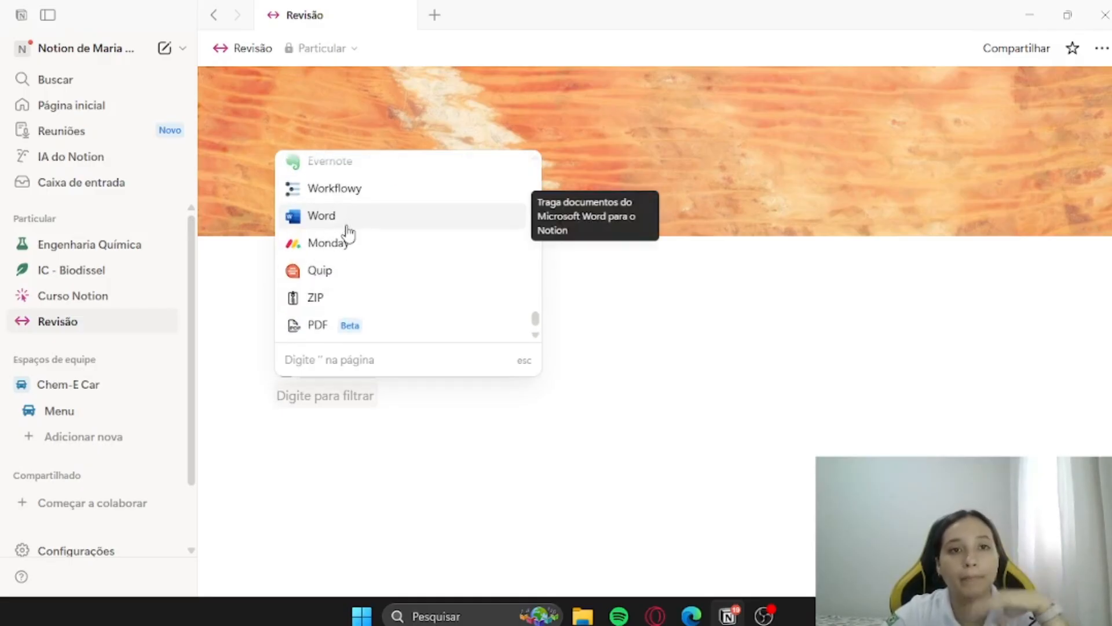
pyautogui.scroll(-3, 394, 295)
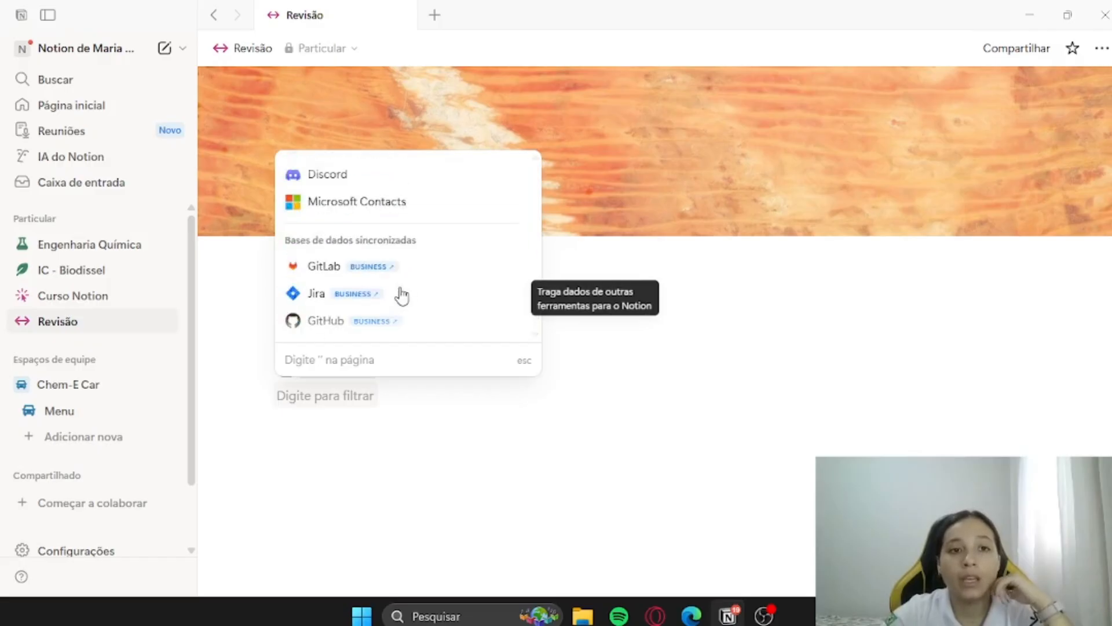
# - Look back over the column and AI blocks up to the start of the block list and close it
pyautogui.scroll(15, 402, 296)
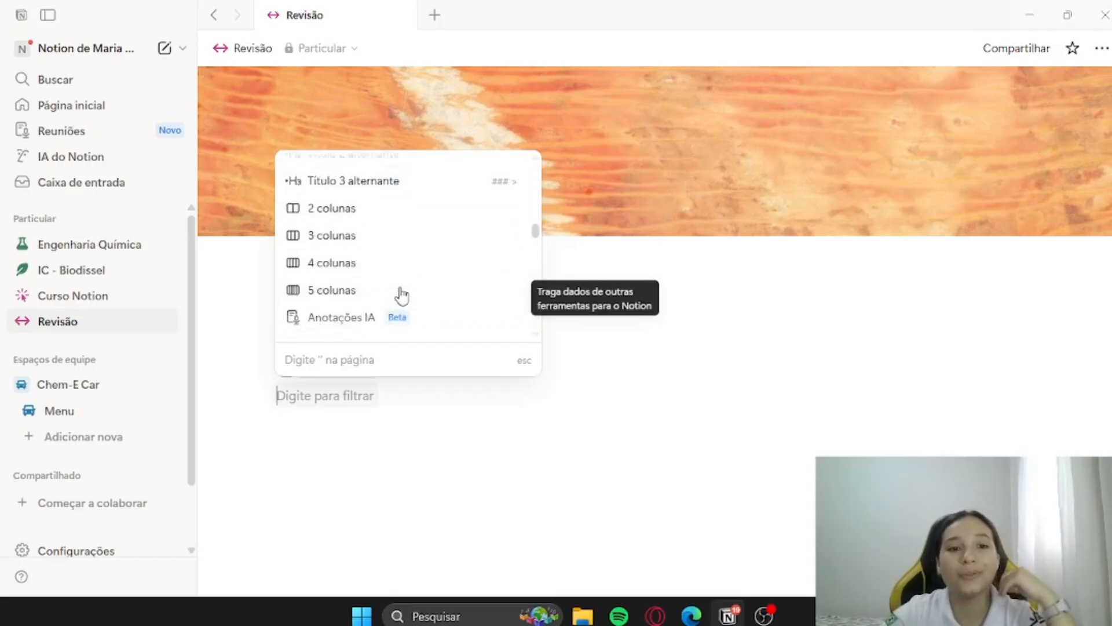
pyautogui.scroll(1, 403, 295)
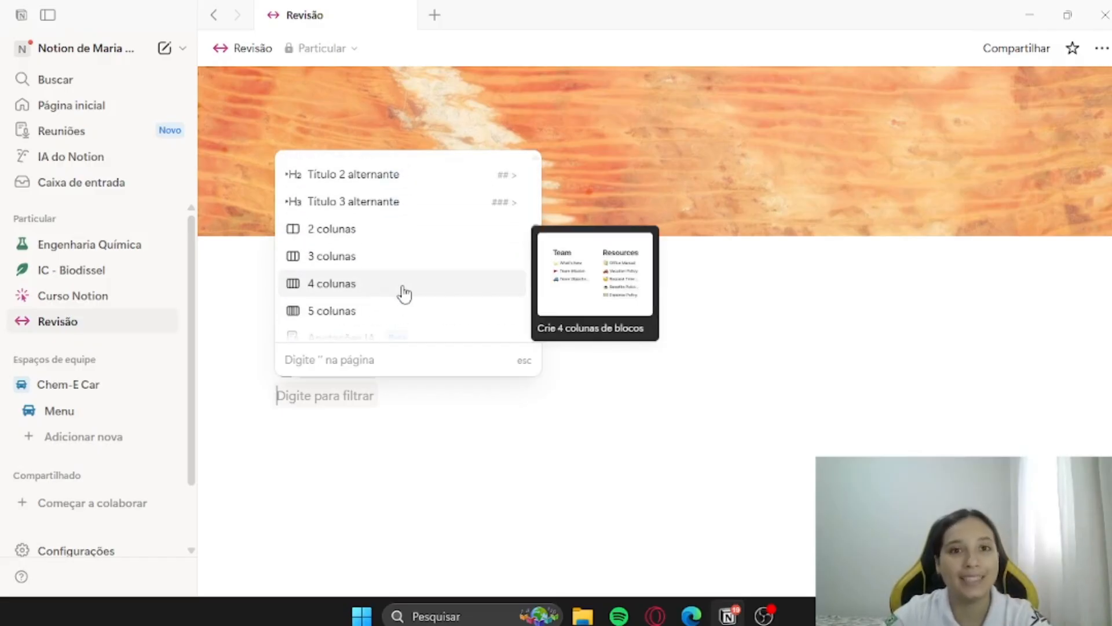
pyautogui.scroll(-3, 404, 294)
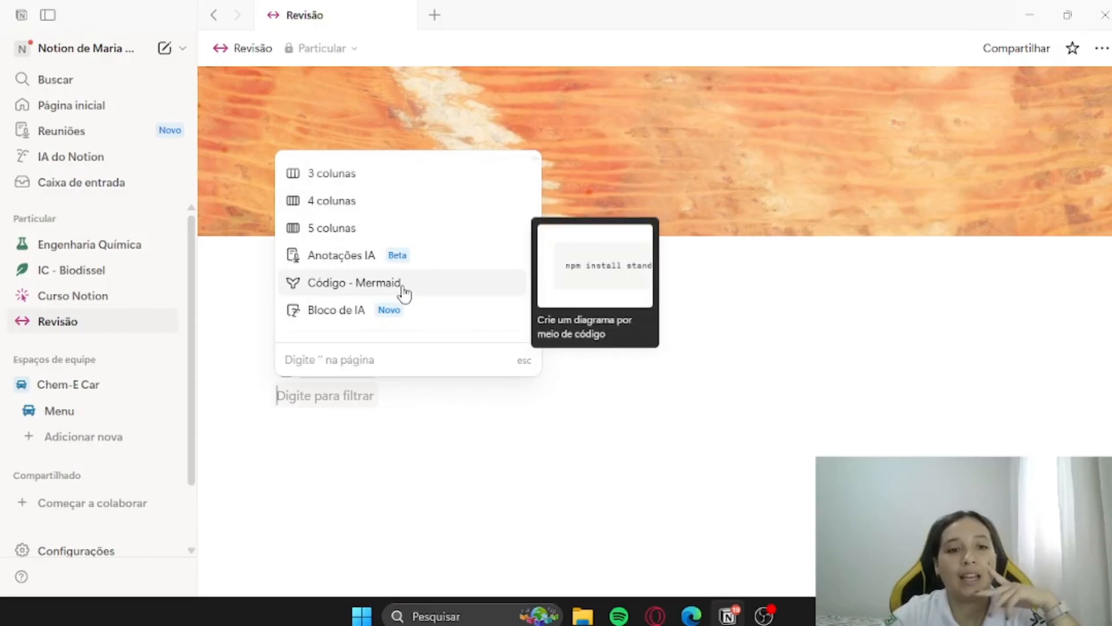
pyautogui.scroll(15, 404, 294)
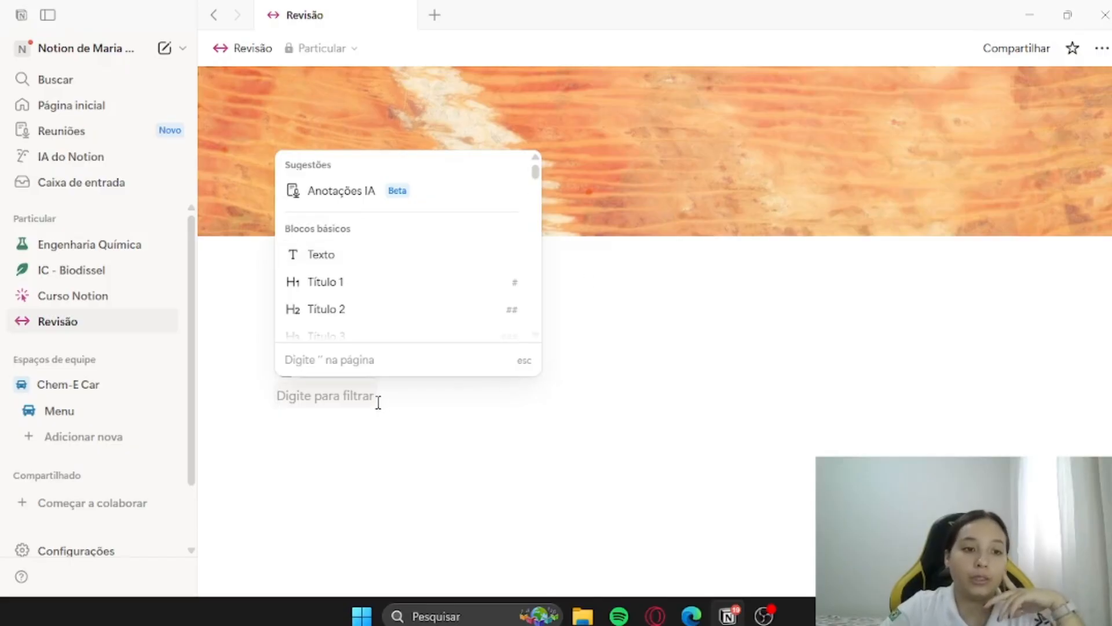
pyautogui.press('Escape')
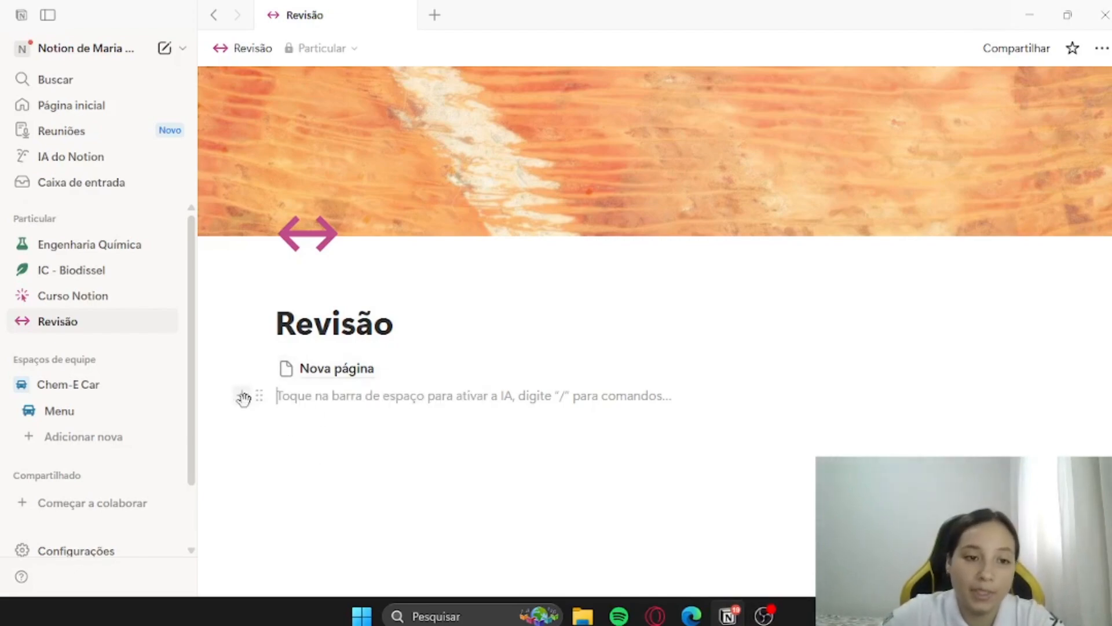
# - Insert a second subpage on the empty line below the existing subpage of the Revisão page
pyautogui.click(242, 398)
pyautogui.scroll(-3, 406, 260)
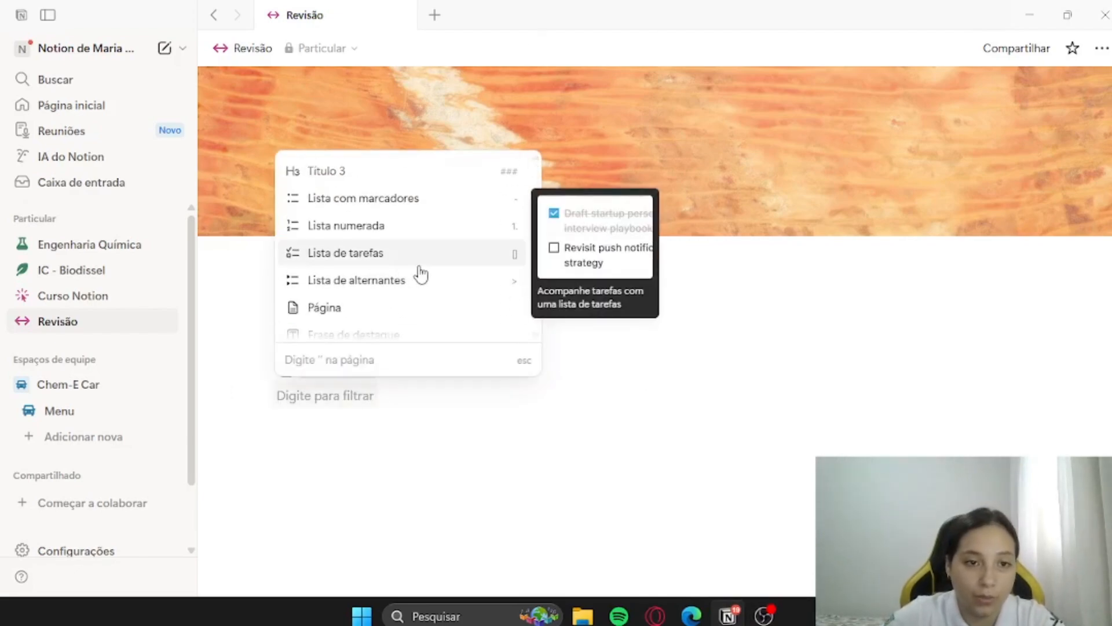
pyautogui.scroll(-2, 417, 261)
pyautogui.click(410, 222)
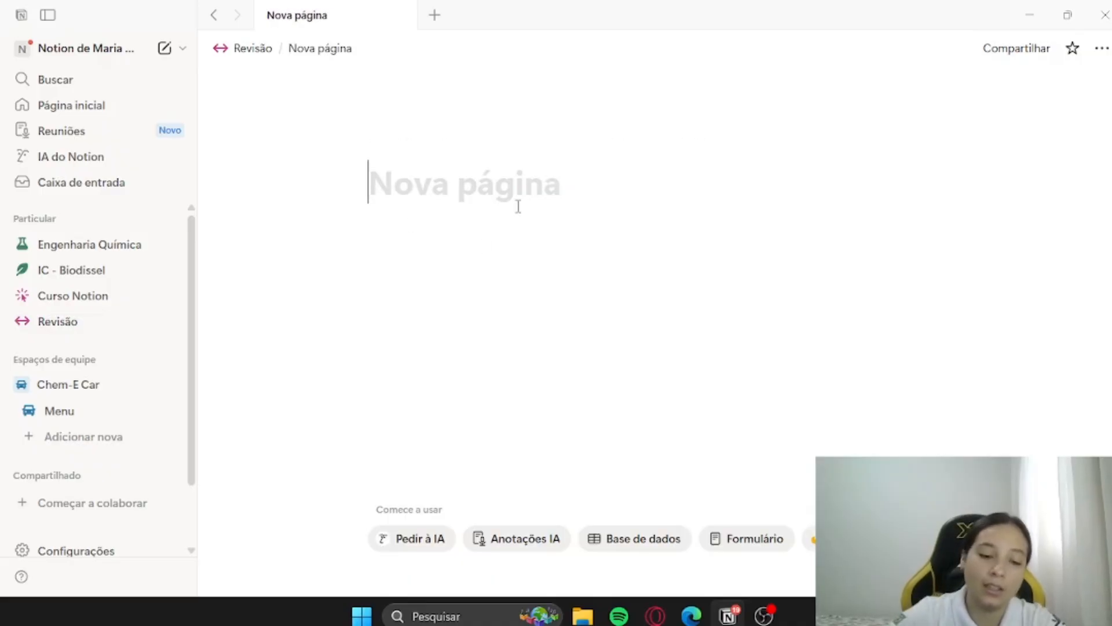
# - Title the new subpage Pessoal
pyautogui.press('capslock')
pyautogui.write('P')
pyautogui.press('capslock')
pyautogui.write('essia')
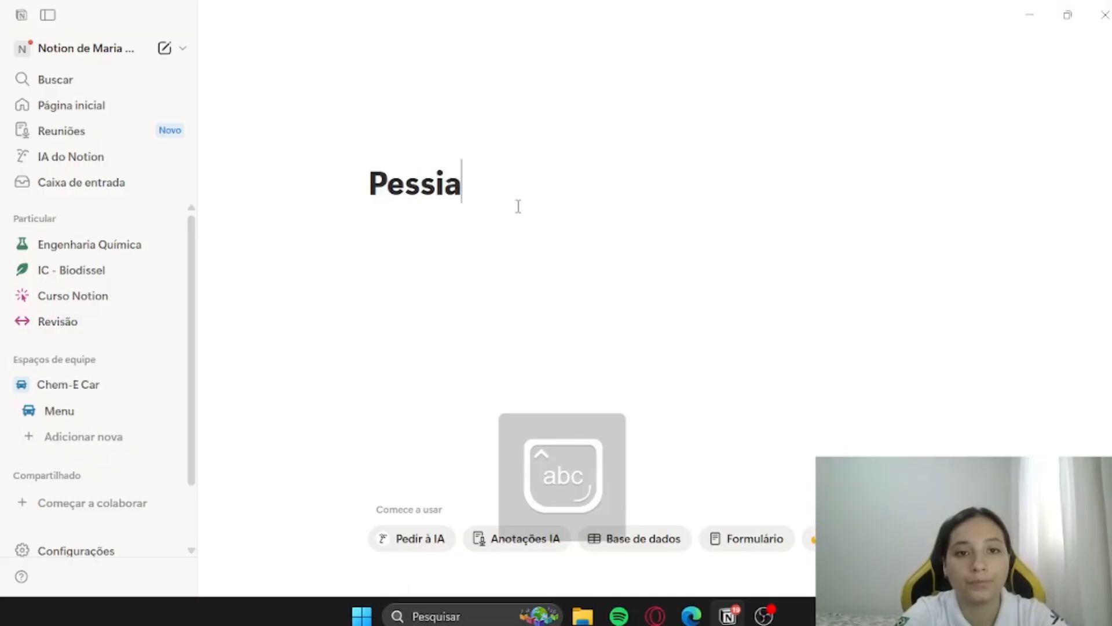
pyautogui.press('BackSpace')
pyautogui.press('BackSpace')
pyautogui.write('oal')
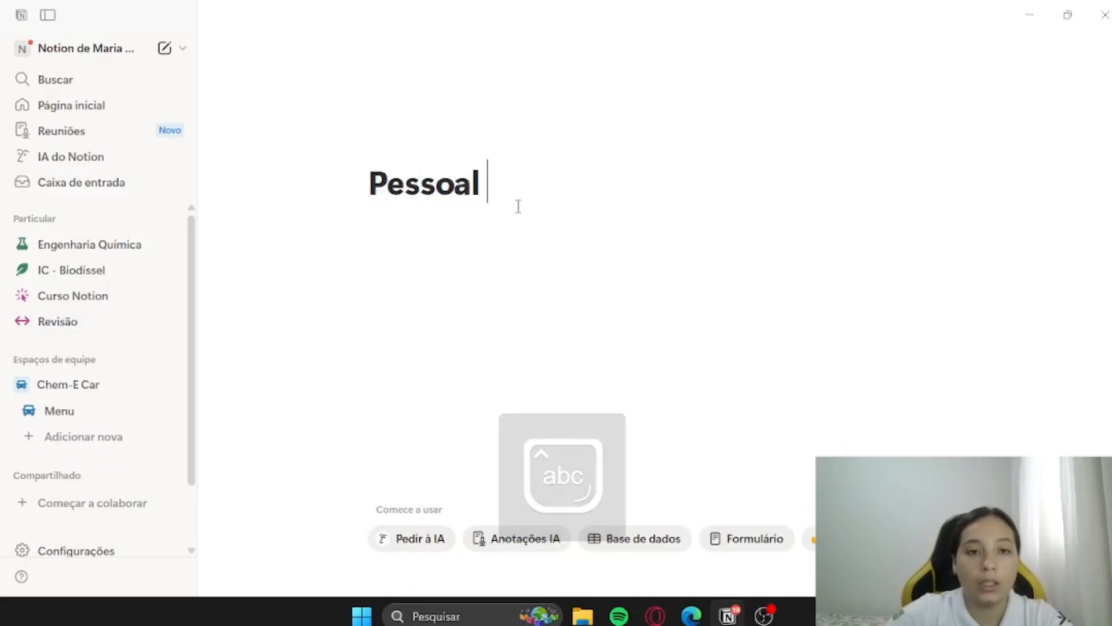
# - Add an icon to the Pessoal page and change it to the pink target with an arrow
pyautogui.click(375, 147)
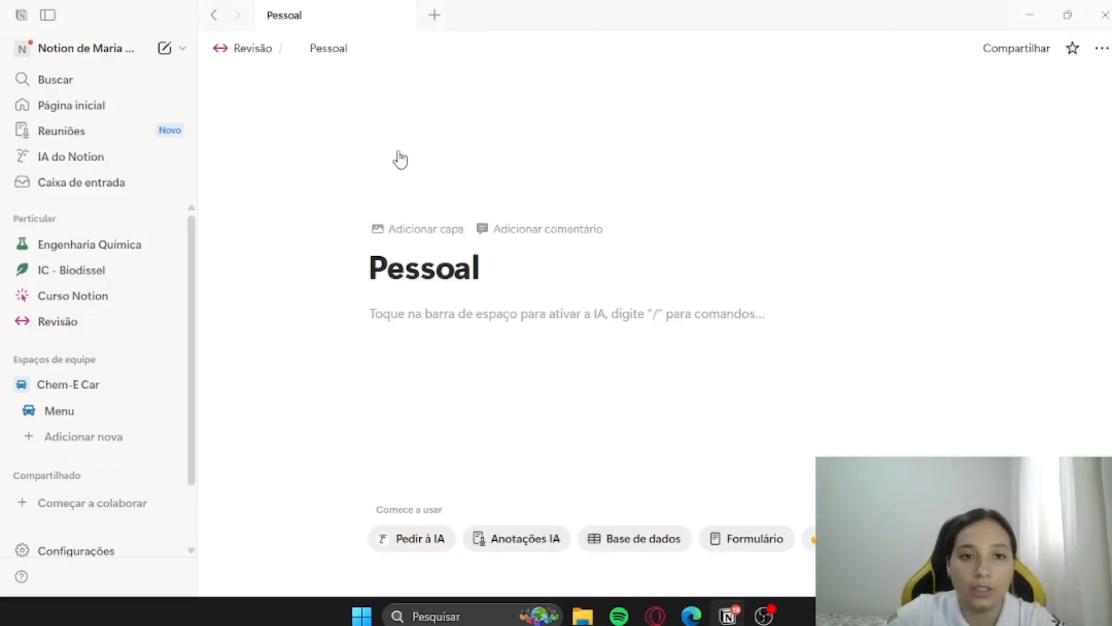
pyautogui.click(426, 214)
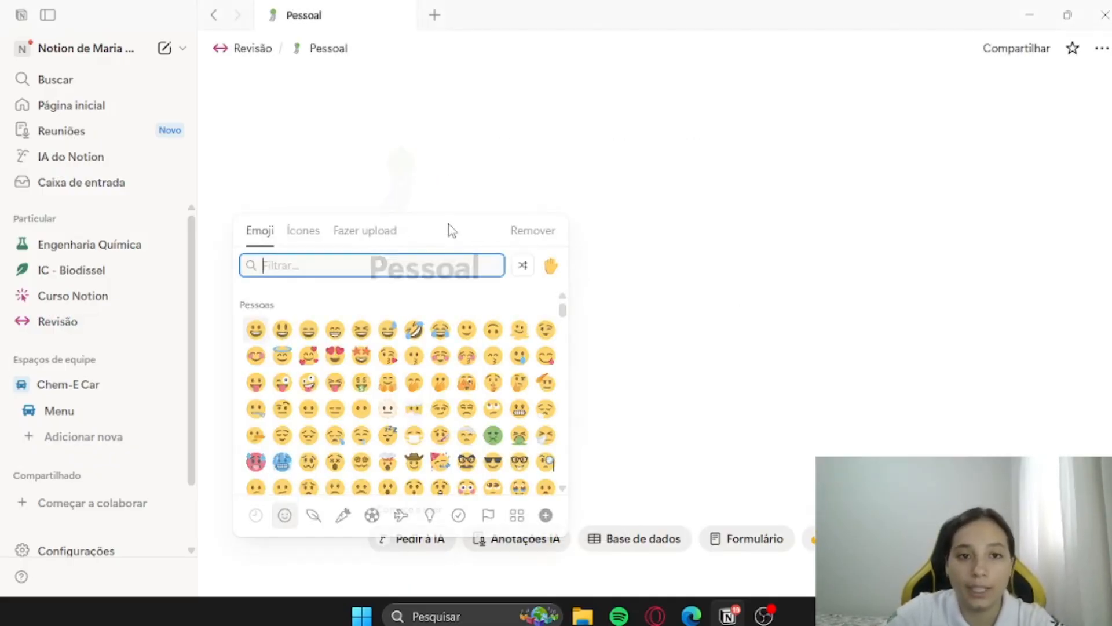
pyautogui.click(307, 236)
pyautogui.scroll(-5, 450, 374)
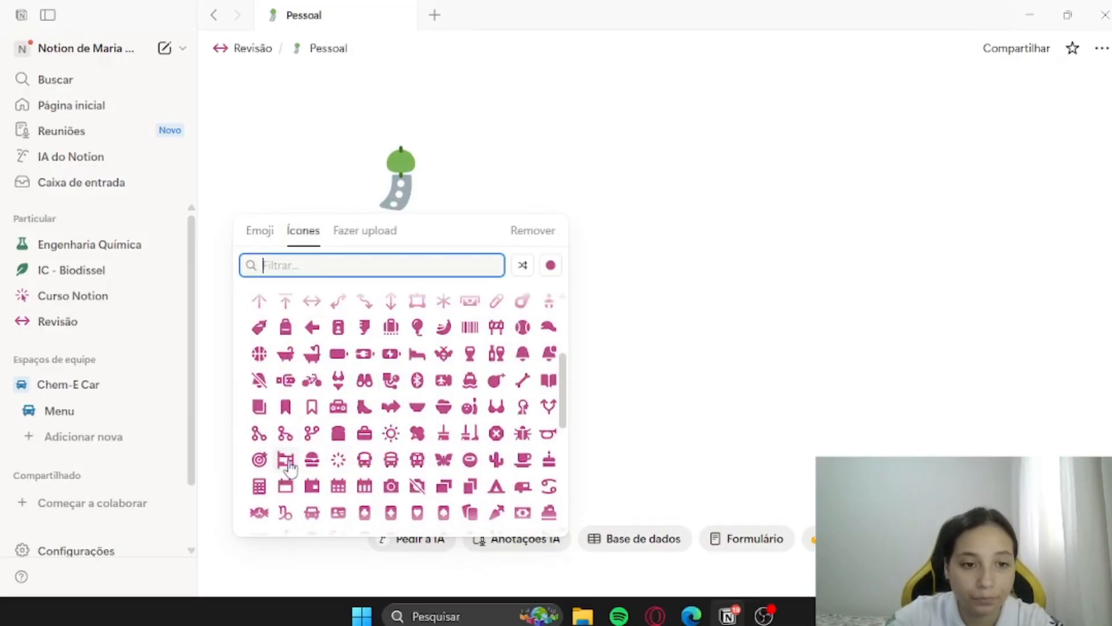
pyautogui.click(259, 459)
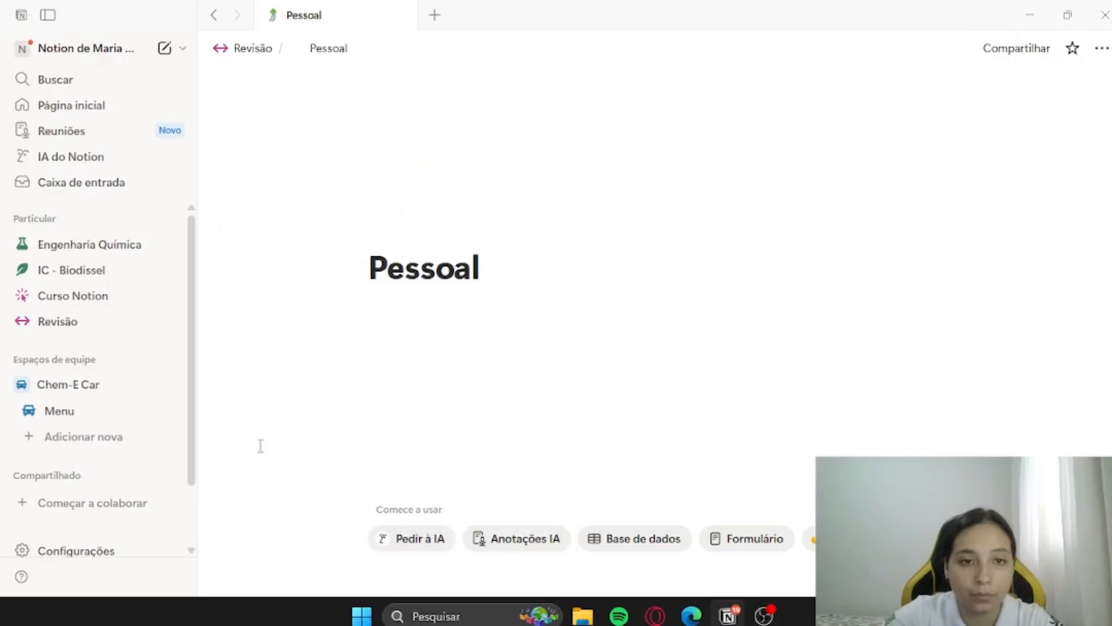
# - Add a cover to the Pessoal page and reposition its image so the row of birds shows in full
pyautogui.click(423, 228)
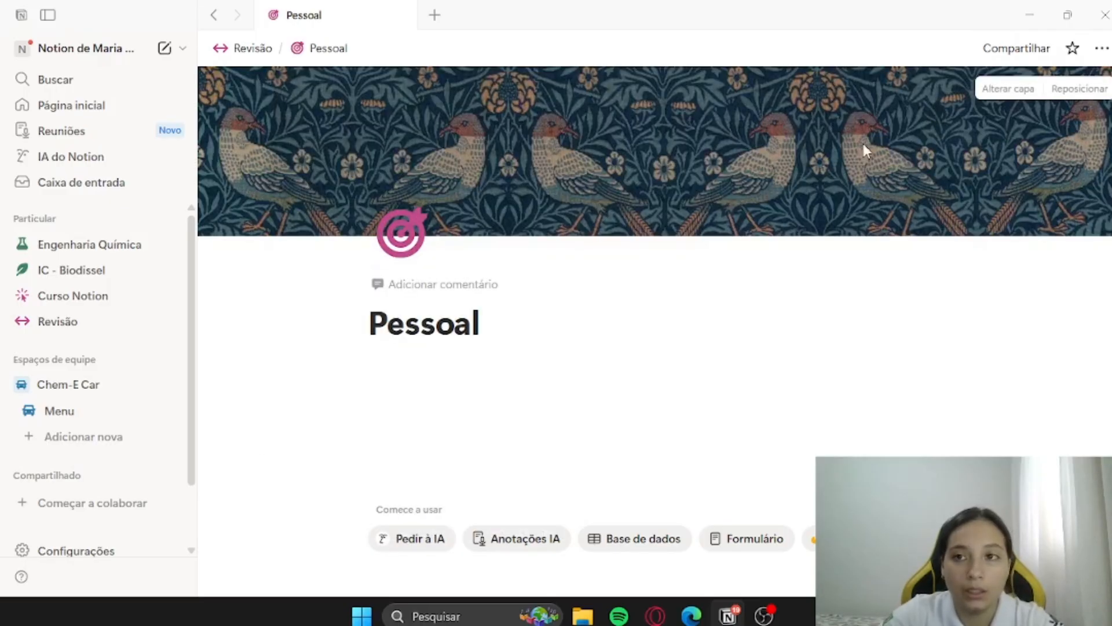
pyautogui.click(1079, 89)
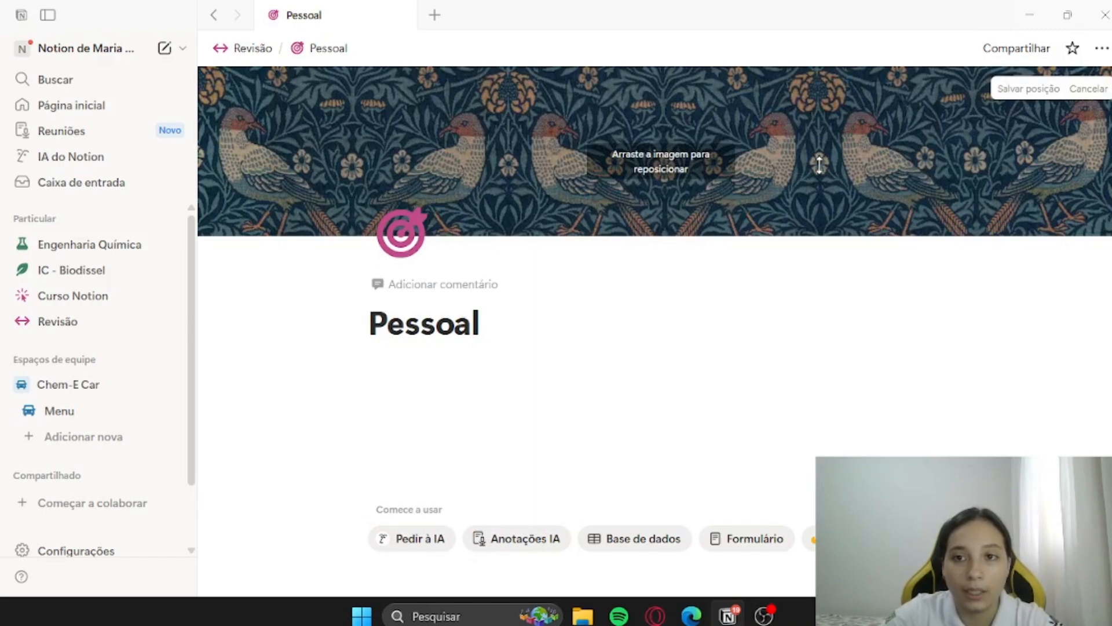
pyautogui.moveTo(820, 165); pyautogui.dragTo(822, 132)
pyautogui.moveTo(804, 216); pyautogui.dragTo(804, 95)
pyautogui.click(804, 302)
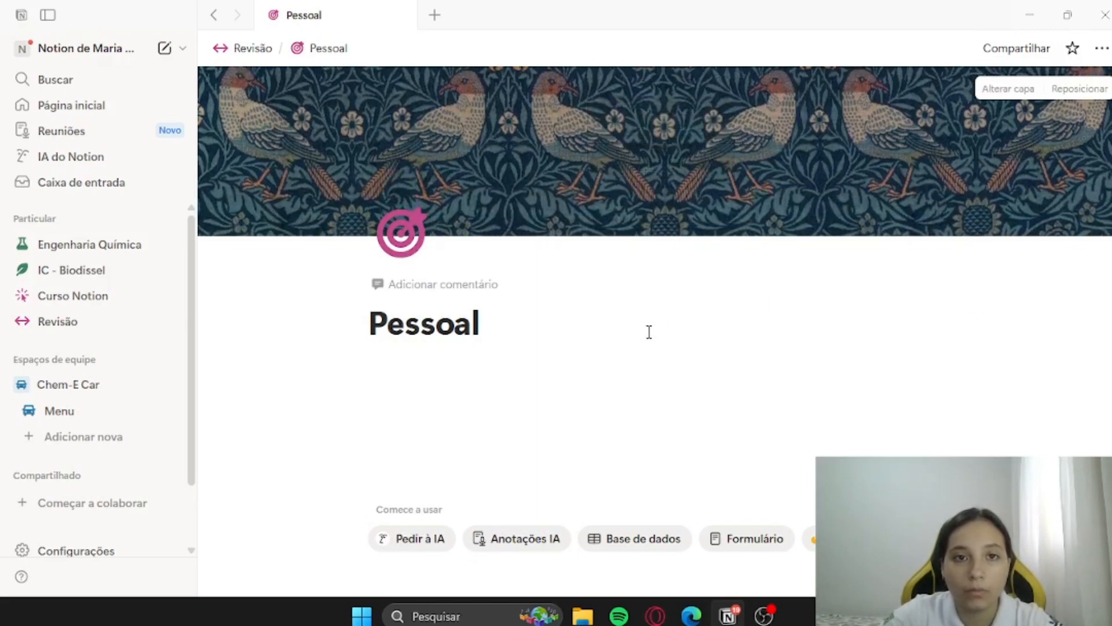
pyautogui.click(1075, 88)
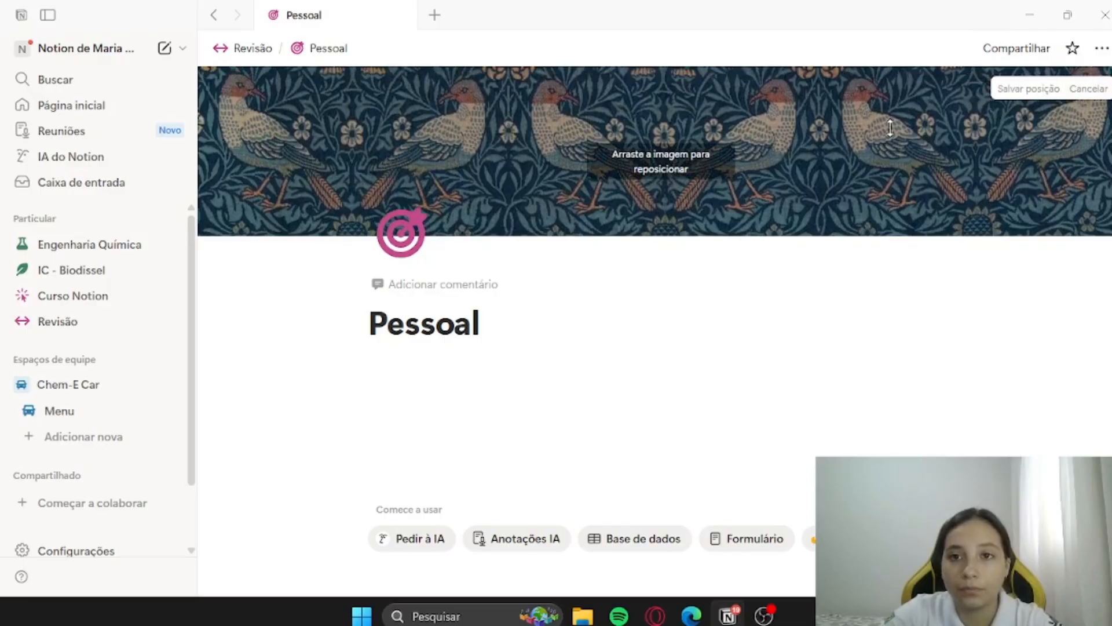
pyautogui.click(566, 341)
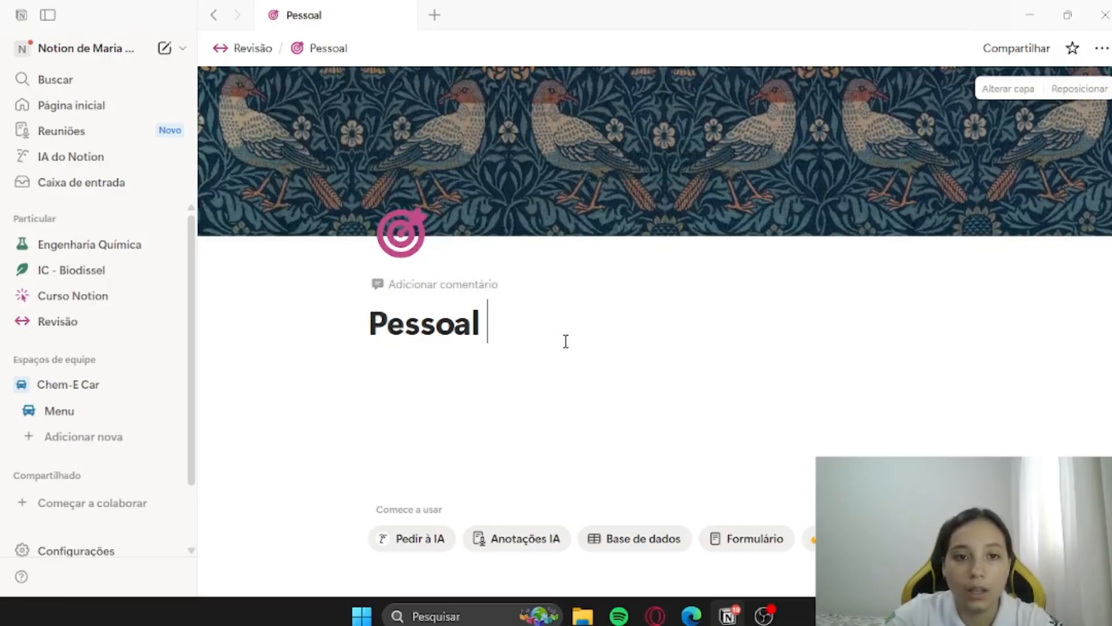
# - Set the Pessoal page to full width and place the cursor on its empty first line
pyautogui.click(1101, 49)
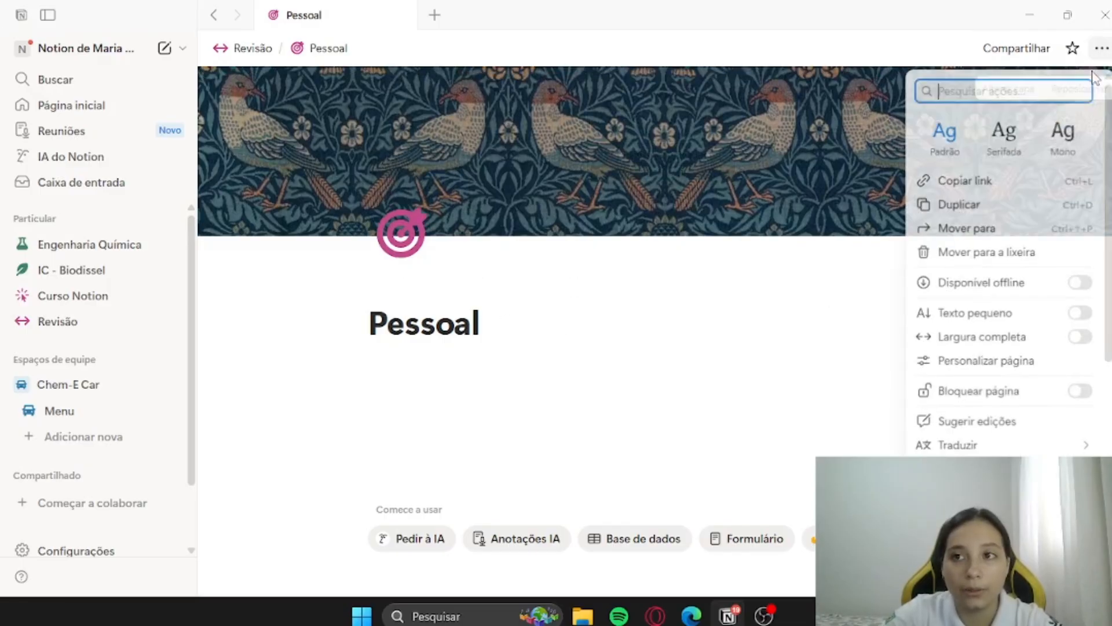
pyautogui.click(1078, 339)
pyautogui.click(373, 371)
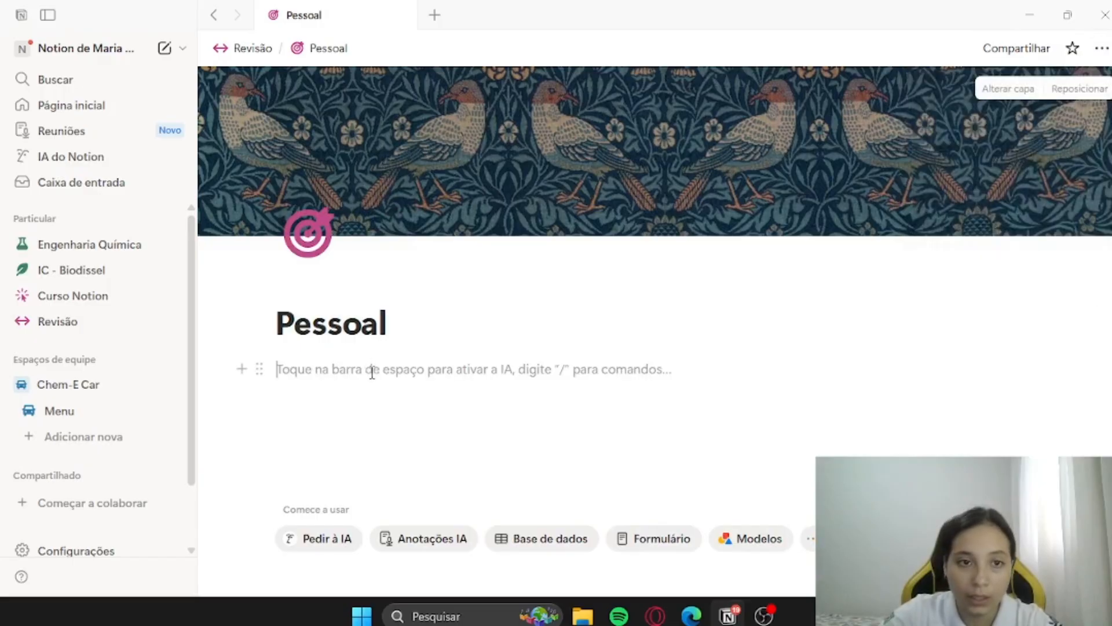
# - Insert a calendar view database on the Pessoal page with a new empty data source
pyautogui.click(241, 368)
pyautogui.scroll(-3, 377, 226)
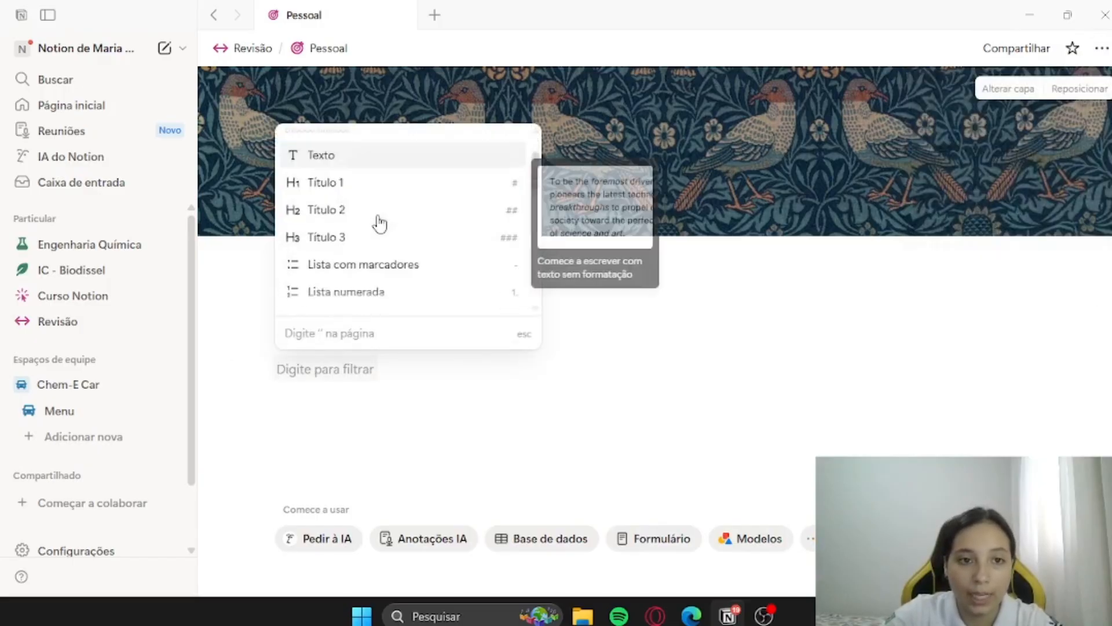
pyautogui.scroll(-10, 376, 238)
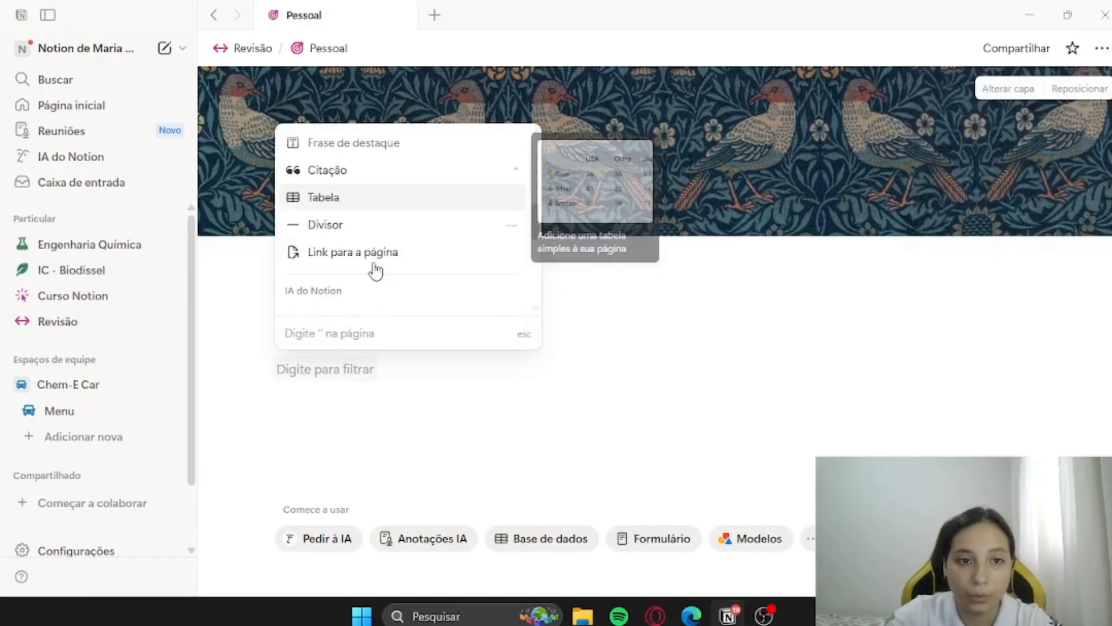
pyautogui.scroll(-8, 386, 246)
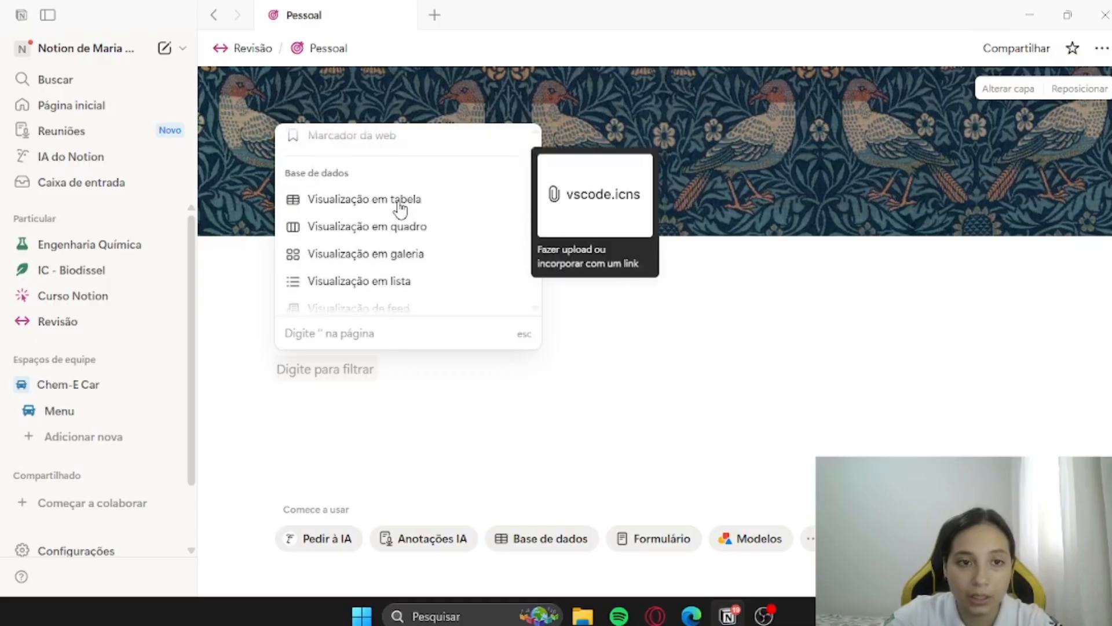
pyautogui.scroll(3, 394, 214)
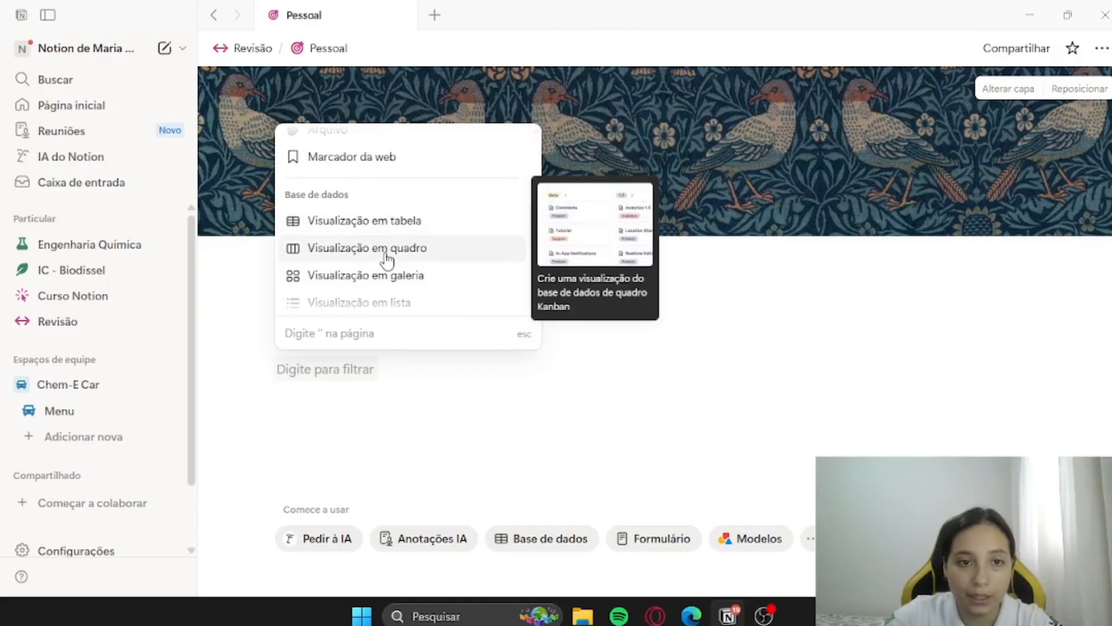
pyautogui.scroll(-3, 385, 257)
pyautogui.scroll(-3, 387, 261)
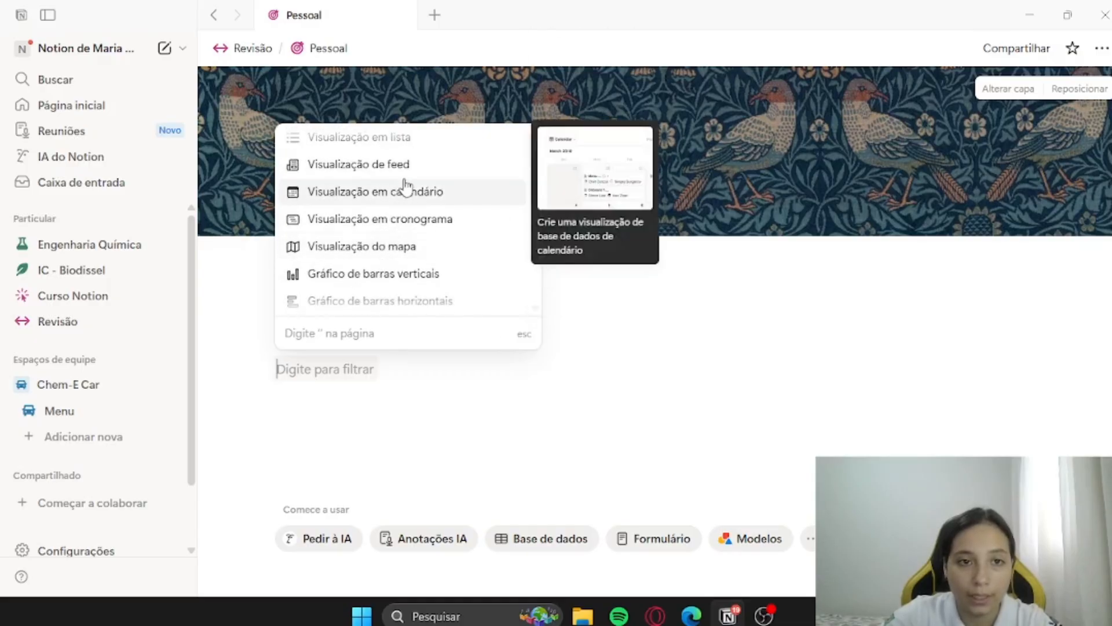
pyautogui.click(407, 200)
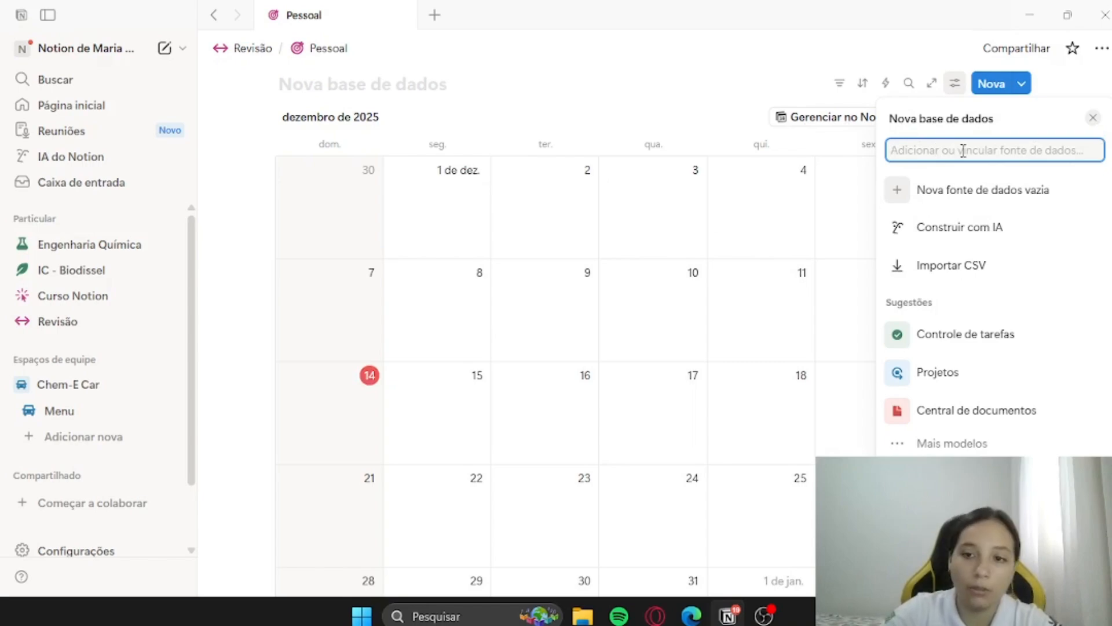
pyautogui.click(1018, 196)
# - Hide the title of the calendar database
pyautogui.scroll(3, 765, 241)
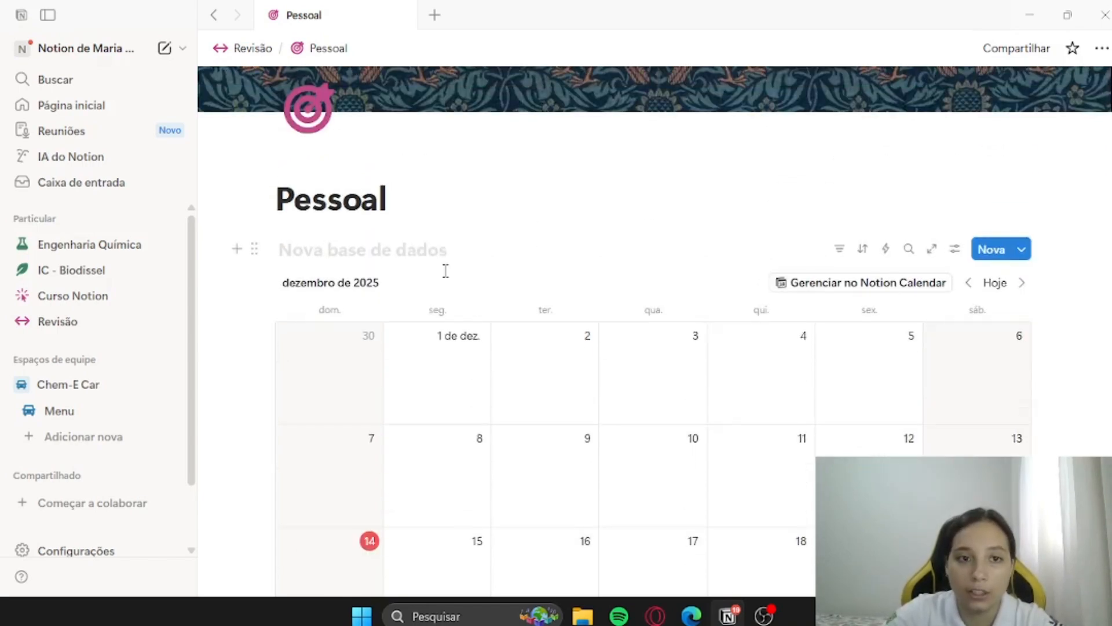
pyautogui.click(480, 249)
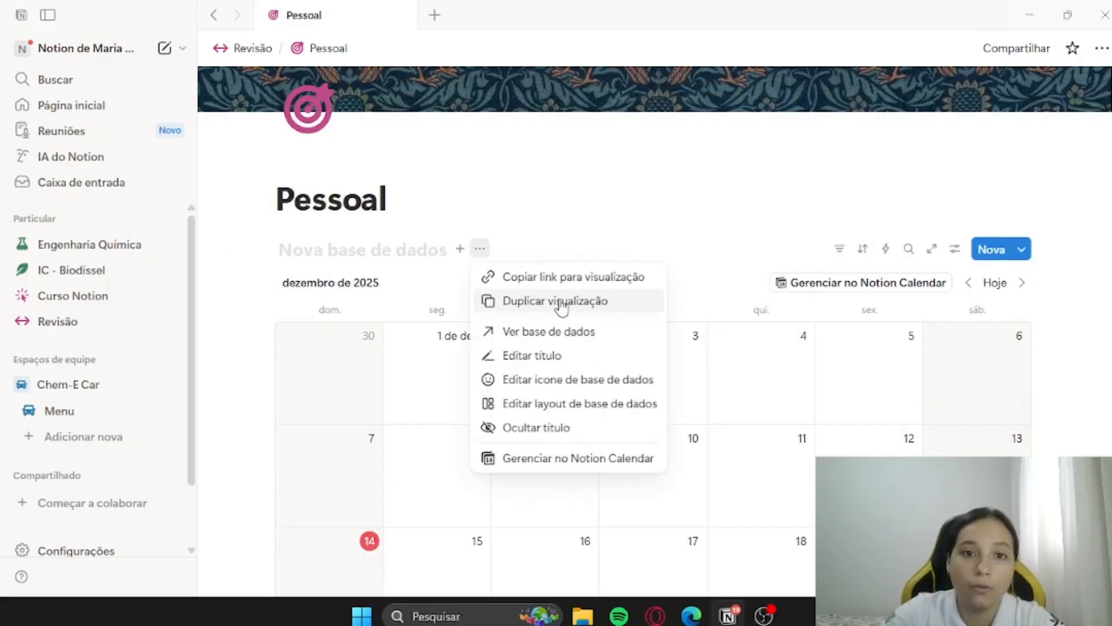
pyautogui.click(556, 429)
# - Add a Tabela view to the database alongside the calendar view
pyautogui.scroll(-4, 562, 344)
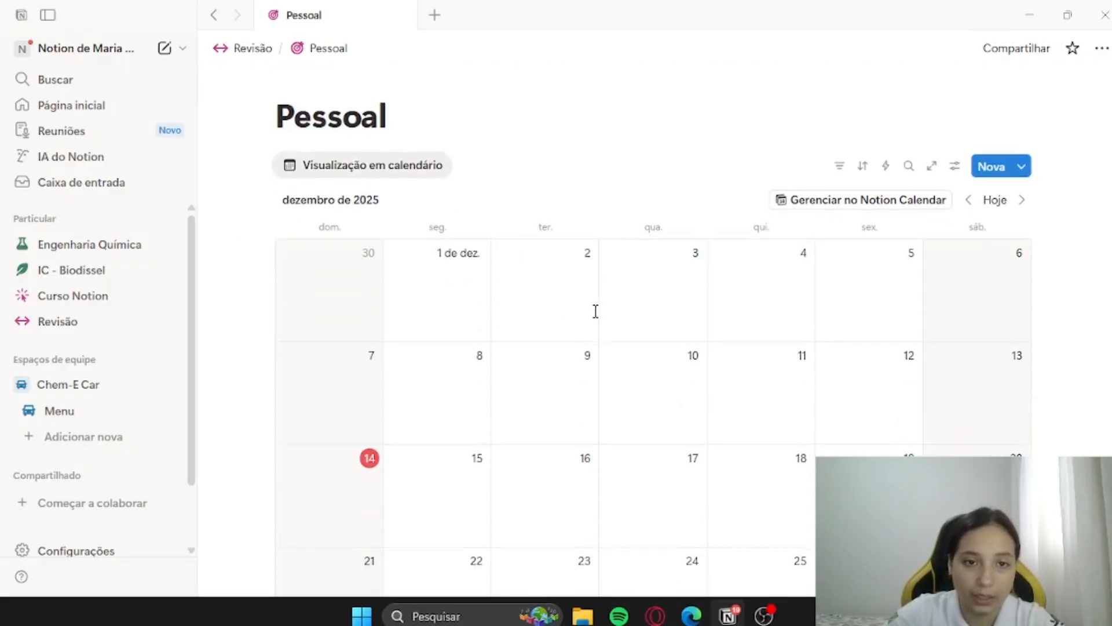
pyautogui.scroll(3, 725, 365)
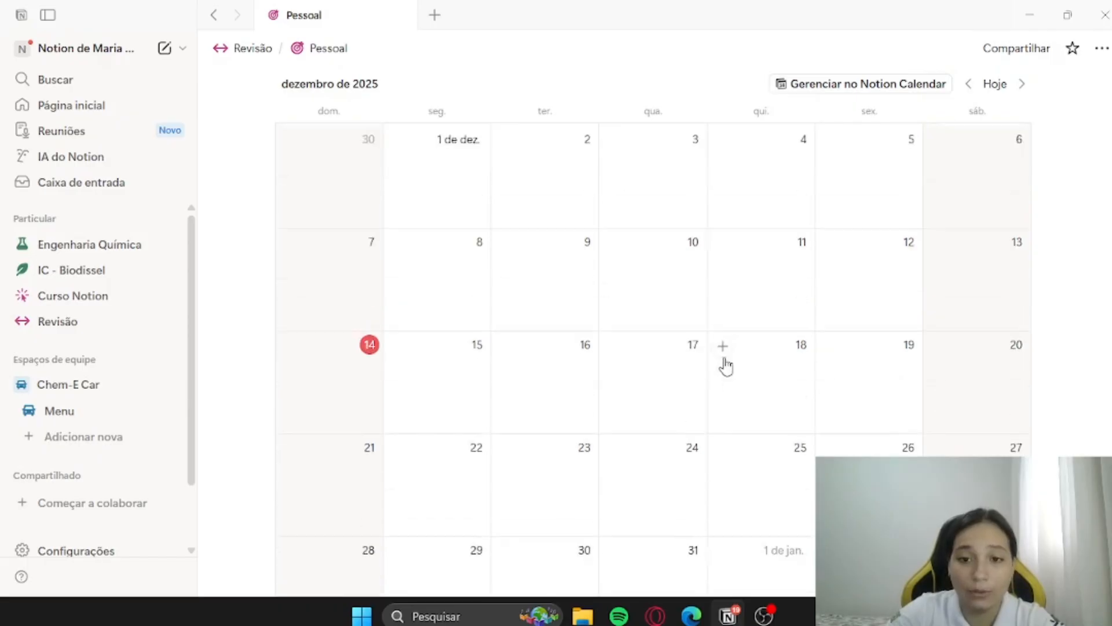
pyautogui.scroll(2, 841, 331)
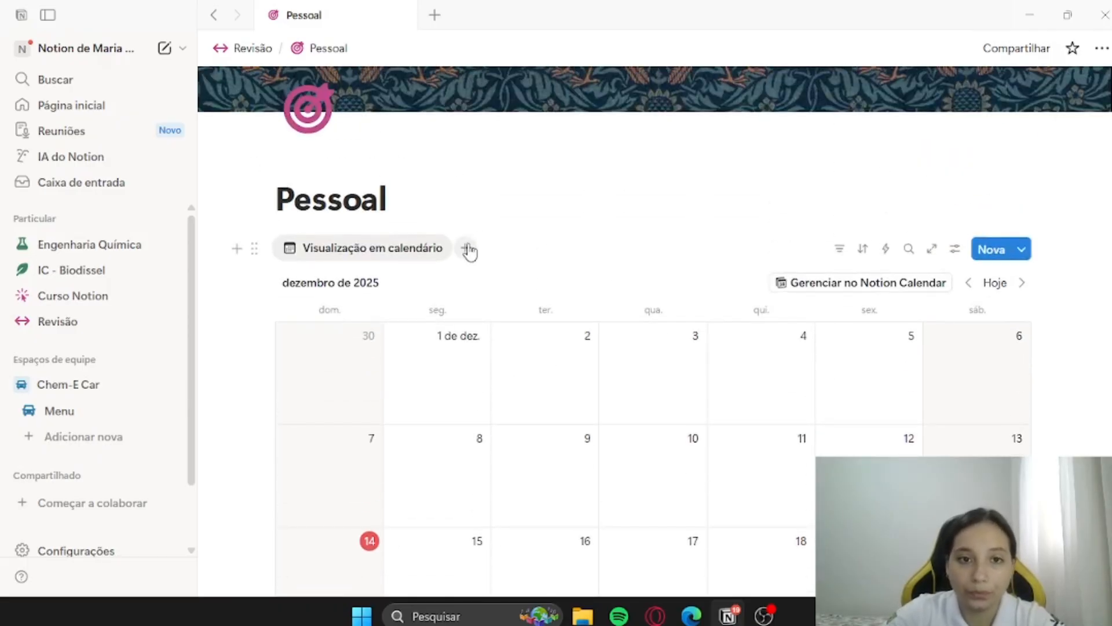
pyautogui.click(467, 249)
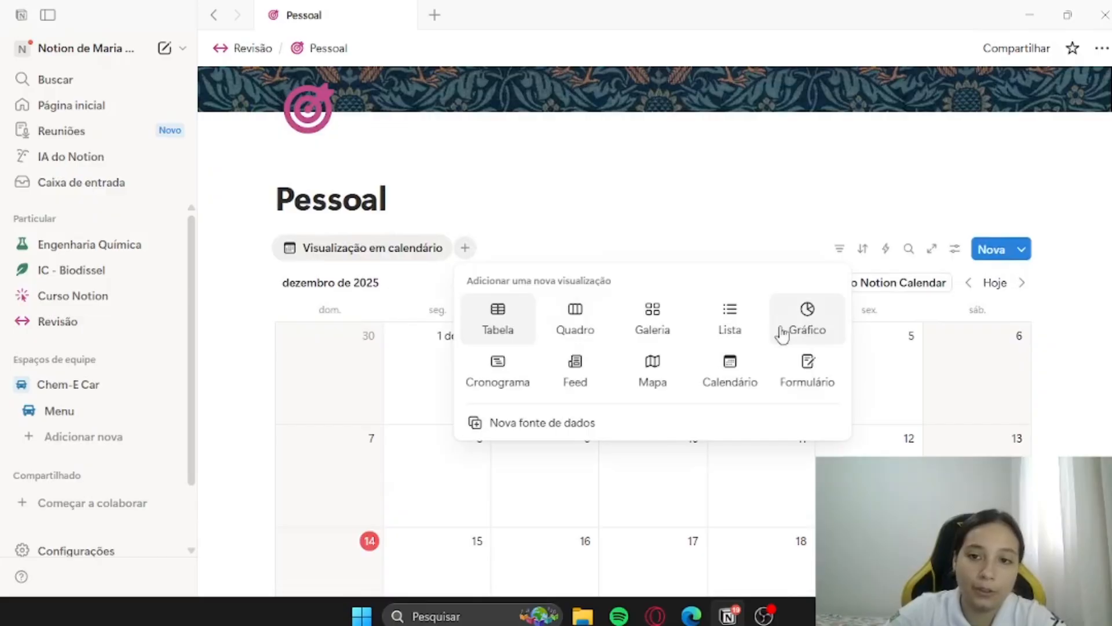
pyautogui.click(510, 334)
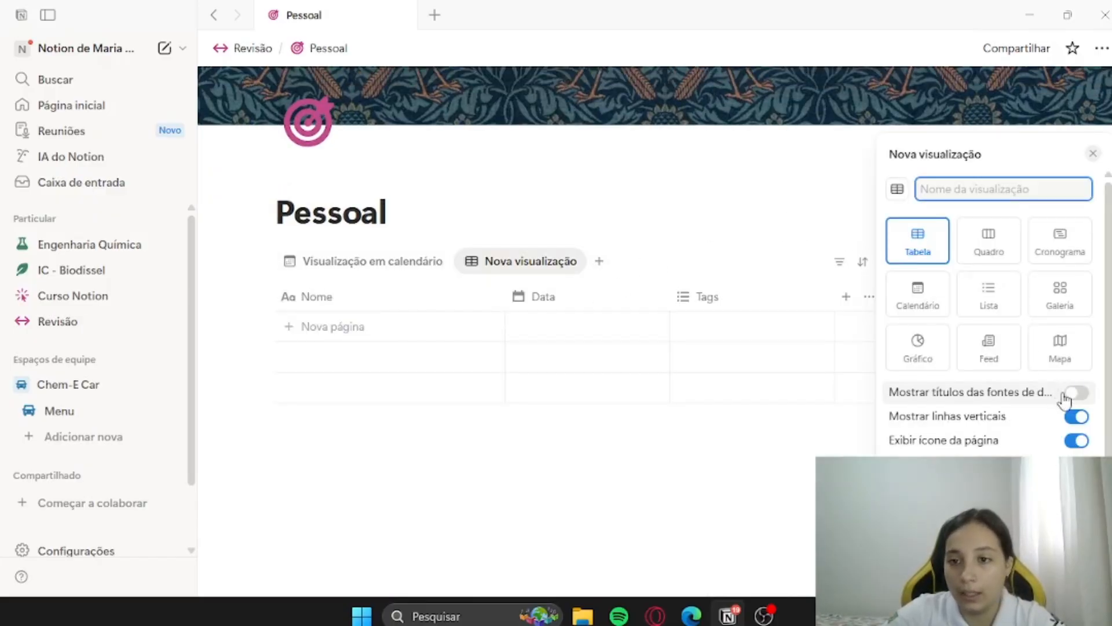
pyautogui.click(616, 216)
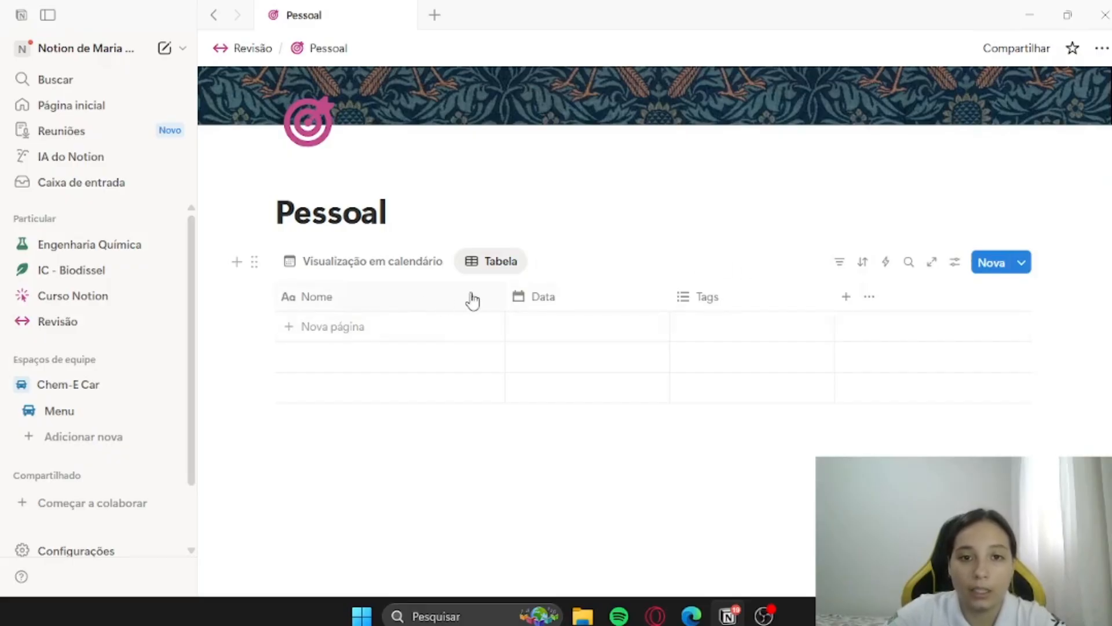
# - Look over the property options of the table's Data and Tags columns
pyautogui.click(546, 298)
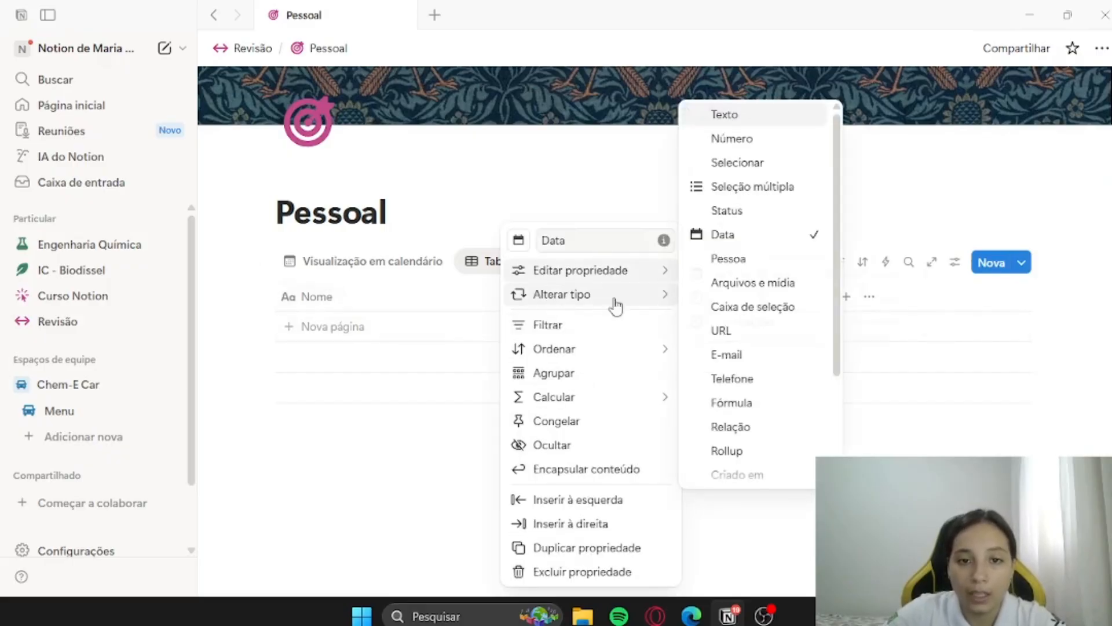
pyautogui.click(619, 208)
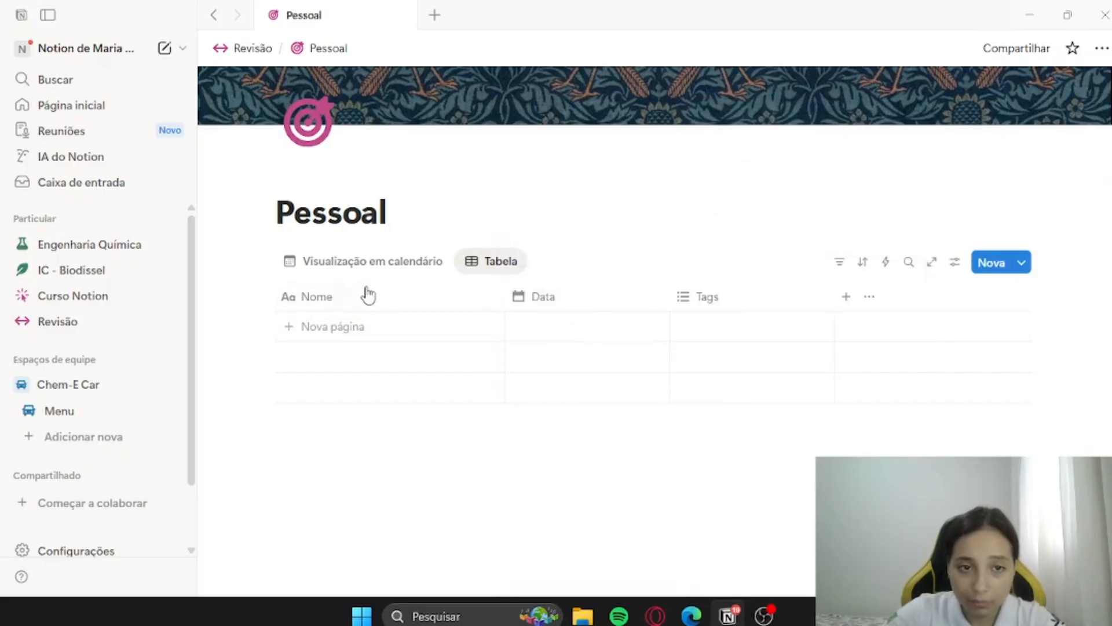
pyautogui.click(740, 301)
pyautogui.click(666, 189)
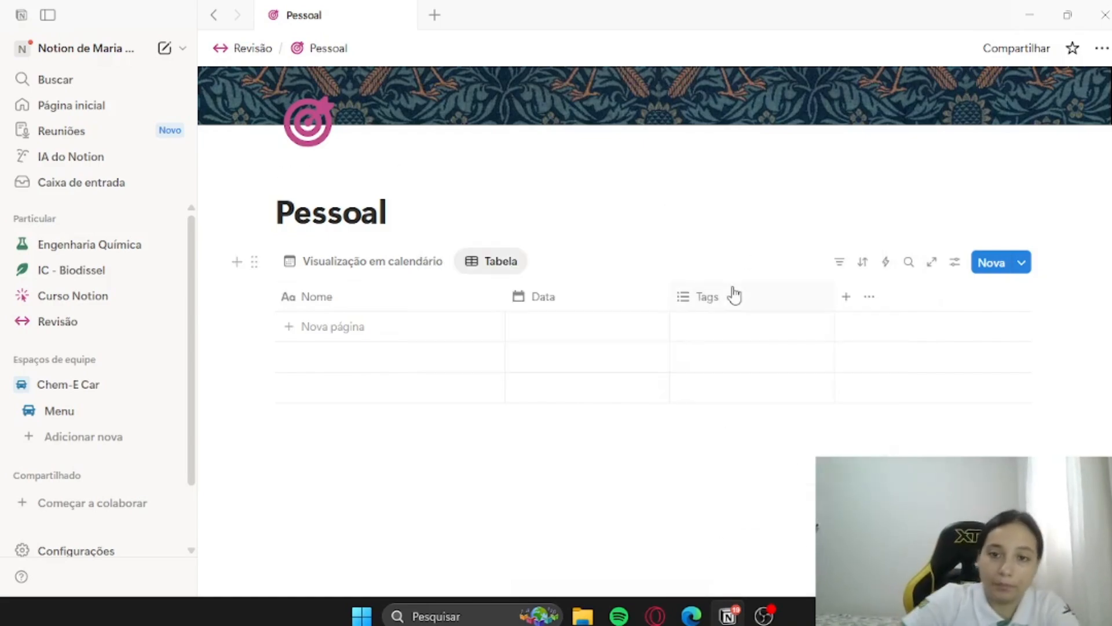
pyautogui.click(735, 296)
pyautogui.click(665, 164)
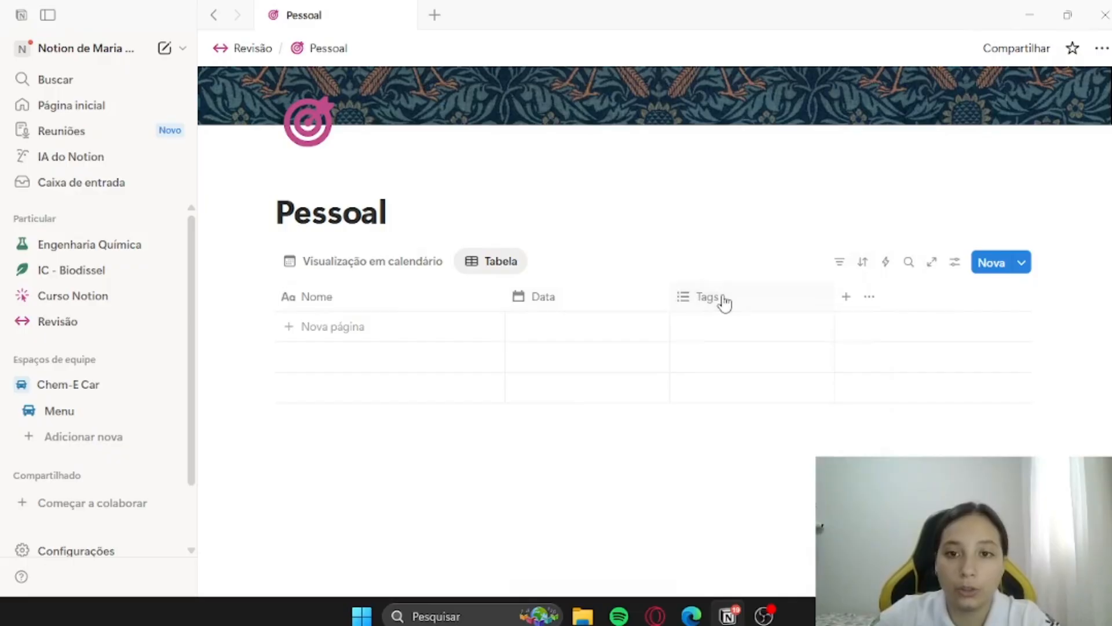
# - Change the Tags property to the Status type and rename it Status
pyautogui.click(725, 302)
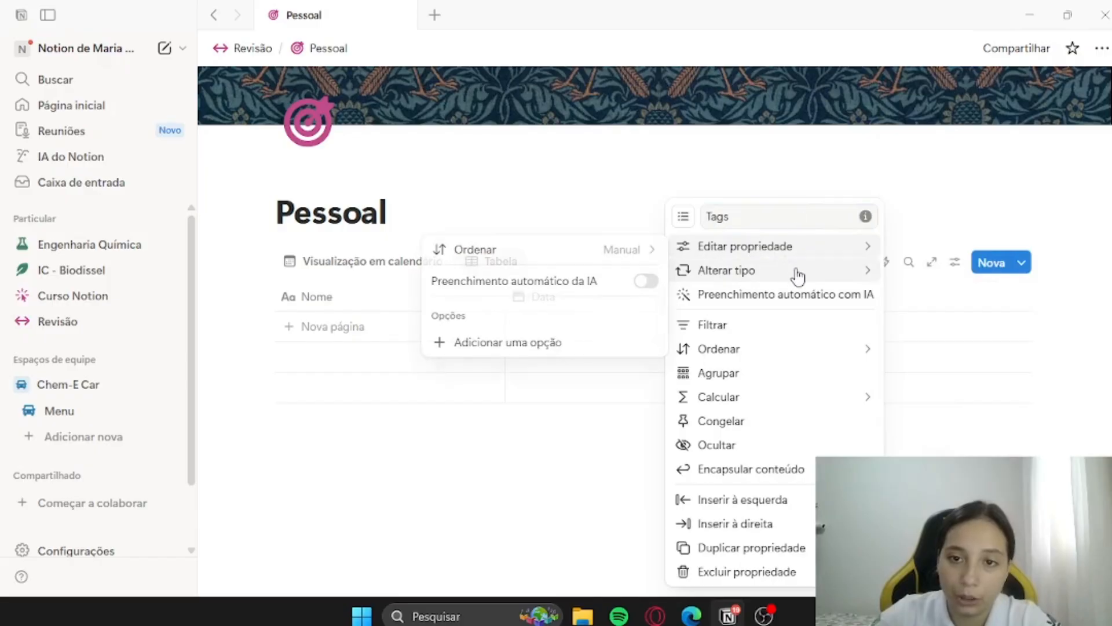
pyautogui.moveTo(840, 277)
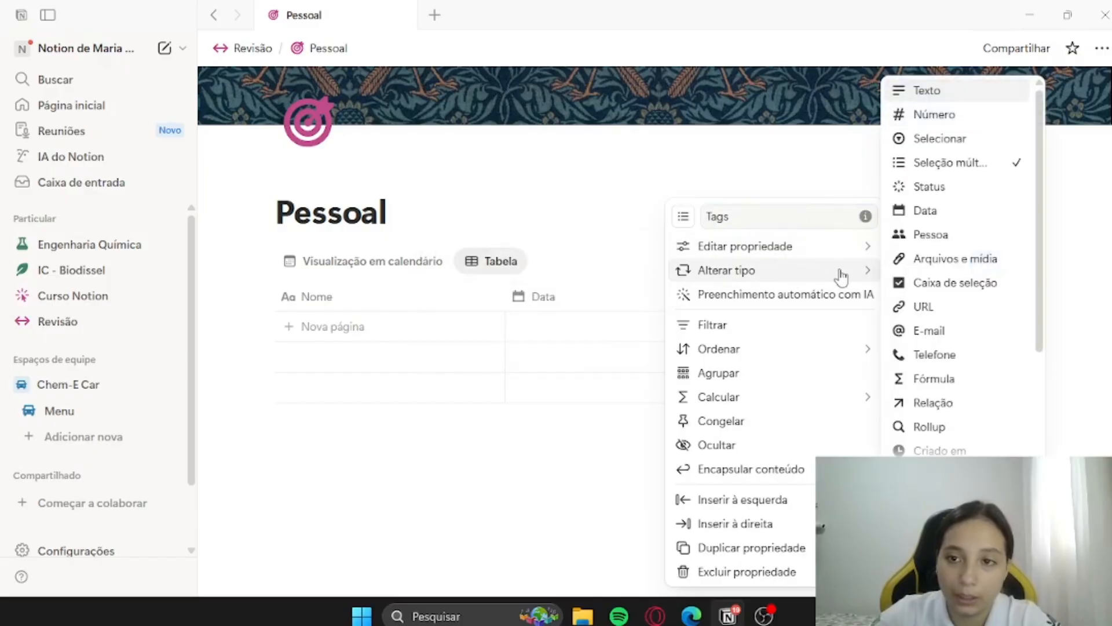
pyautogui.click(951, 188)
pyautogui.click(756, 308)
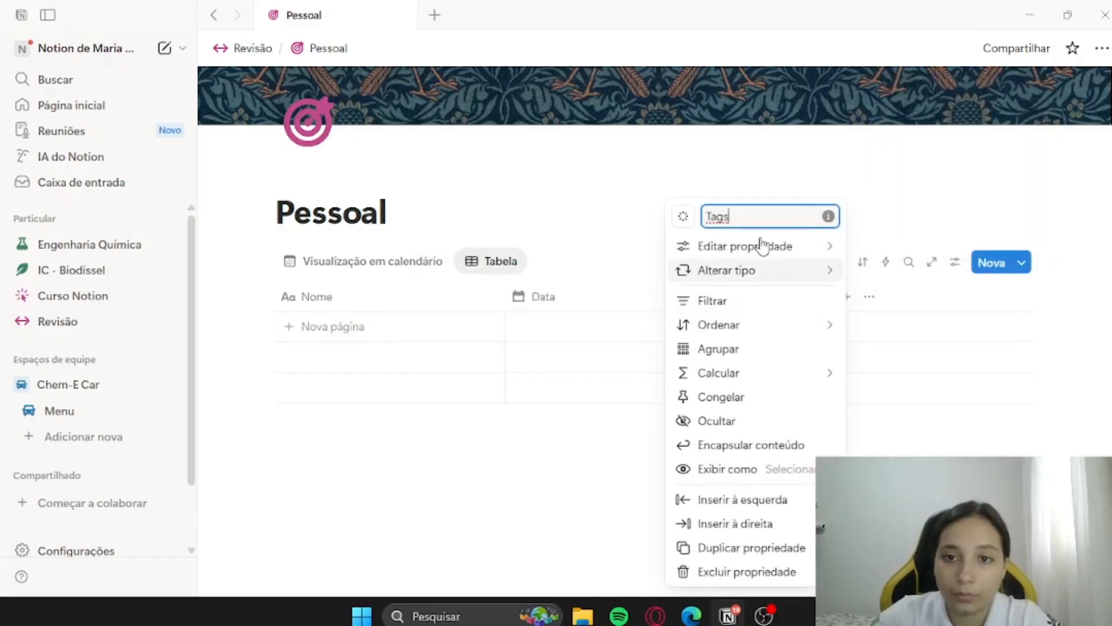
pyautogui.press('capslock')
pyautogui.write('S')
pyautogui.press('capslock')
pyautogui.write('tatu')
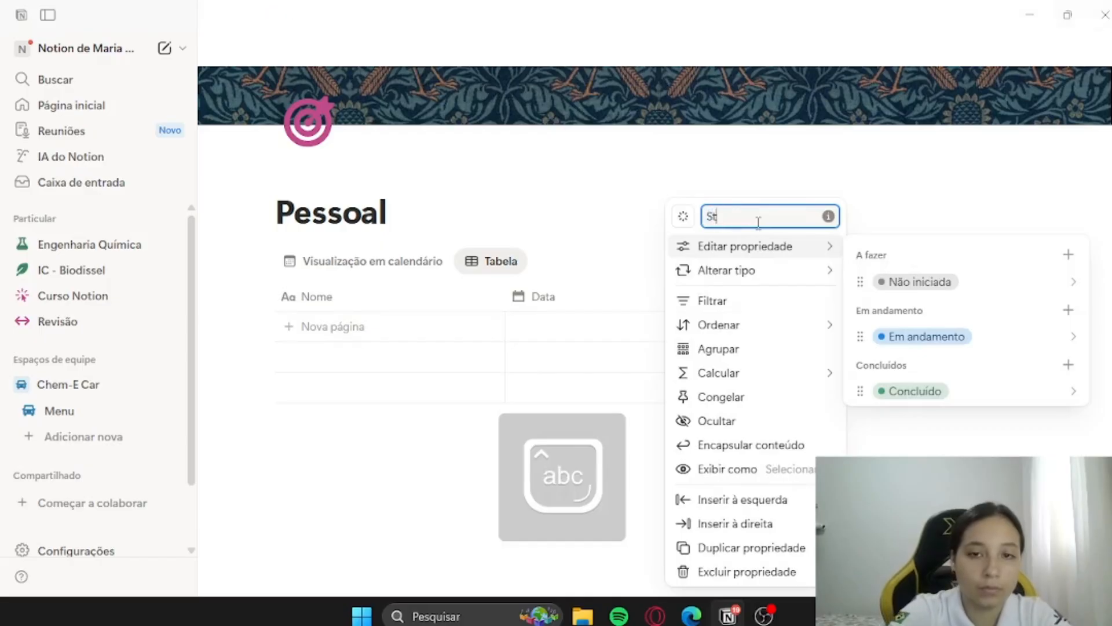
pyautogui.click(808, 164)
# - Add a new property of type Pessoa to the table after the Status column
pyautogui.click(844, 299)
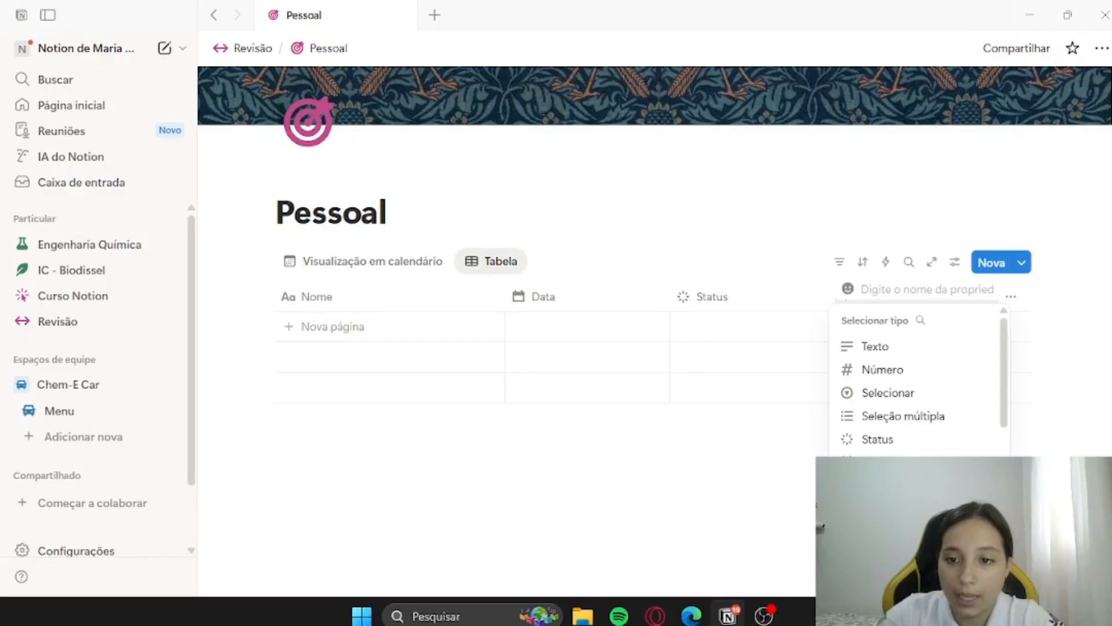
pyautogui.press('Escape')
pyautogui.click(1006, 297)
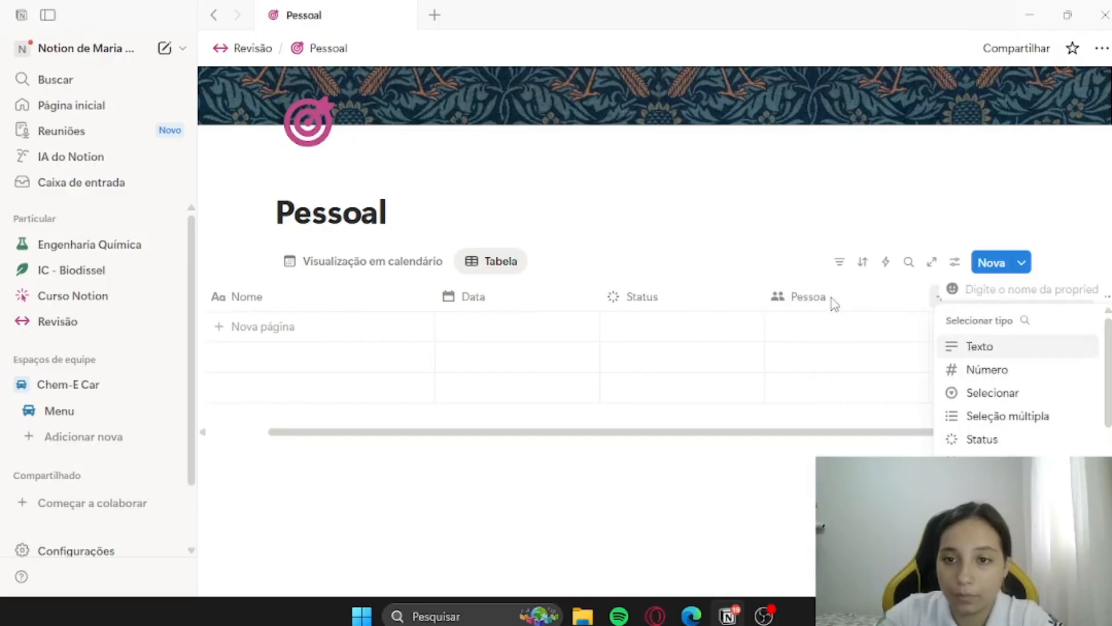
pyautogui.press('Escape')
# - Change the type of the table's Pessoa property to Selecionar
pyautogui.click(874, 298)
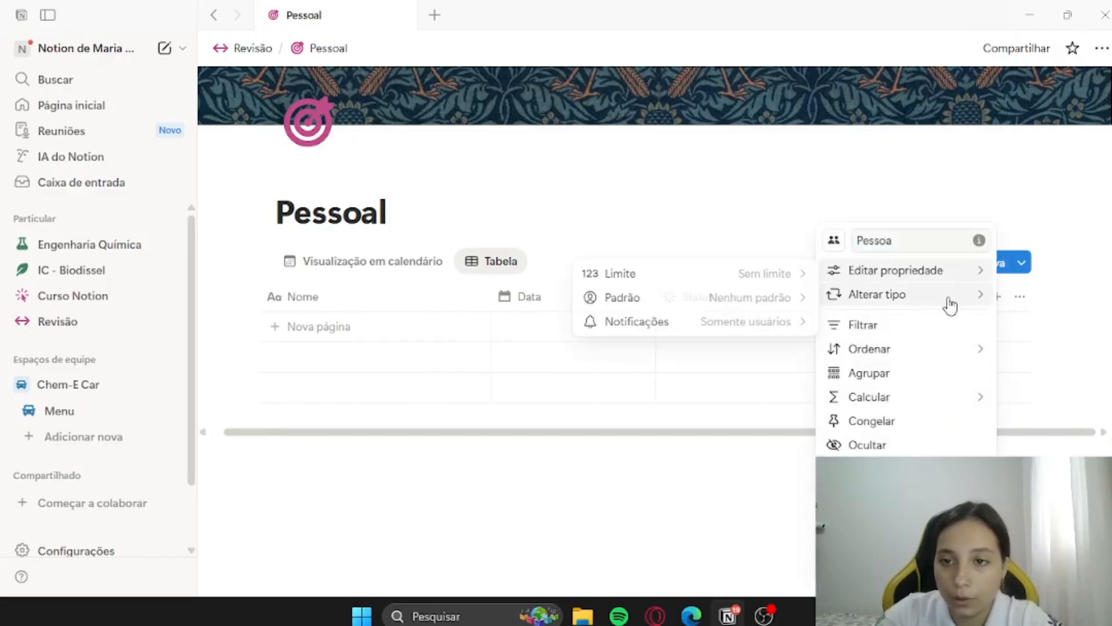
pyautogui.moveTo(945, 304)
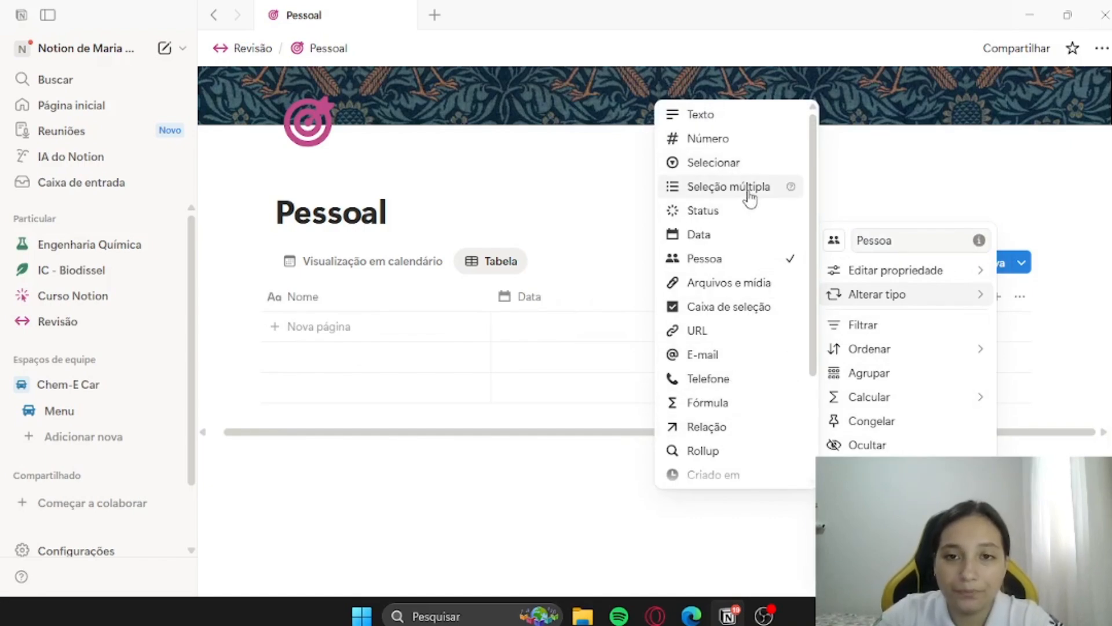
pyautogui.scroll(-2, 746, 323)
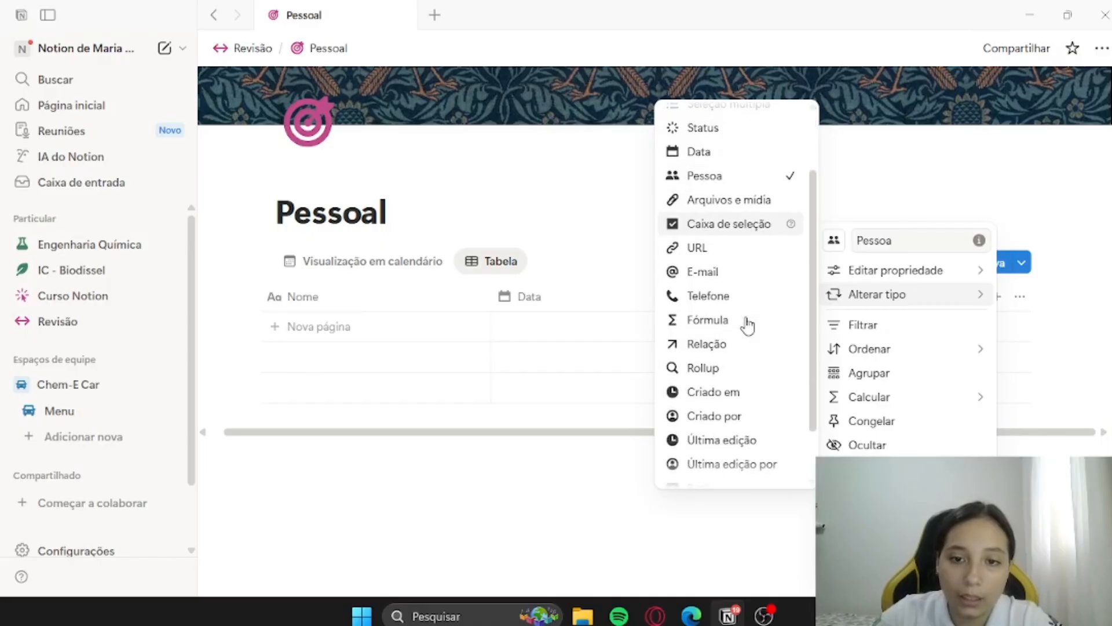
pyautogui.scroll(-2, 748, 326)
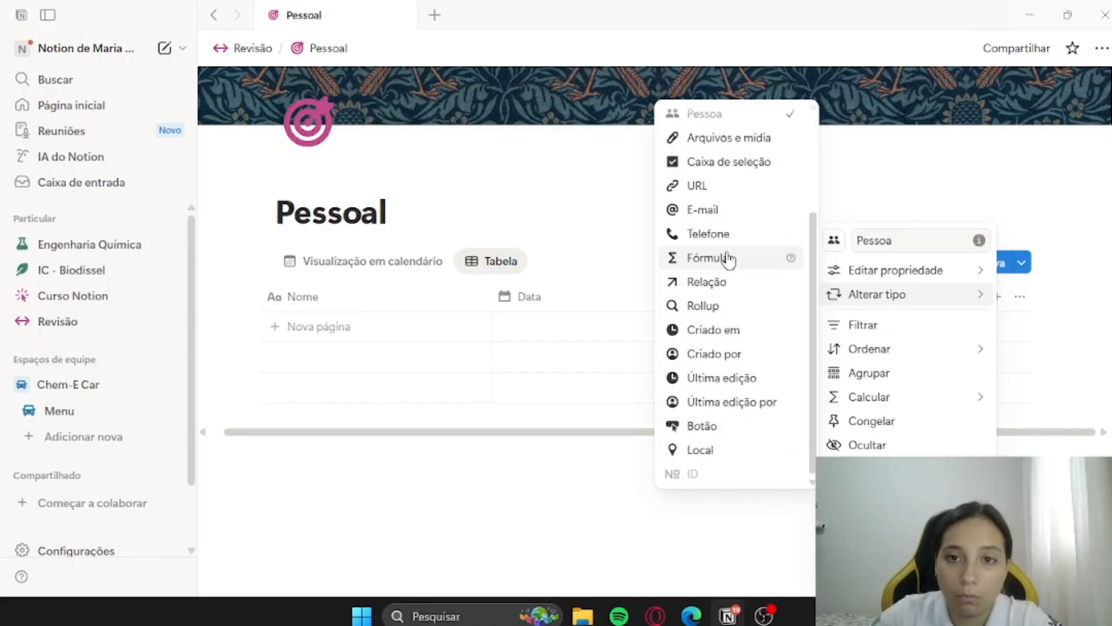
pyautogui.scroll(2, 727, 253)
pyautogui.scroll(1, 739, 186)
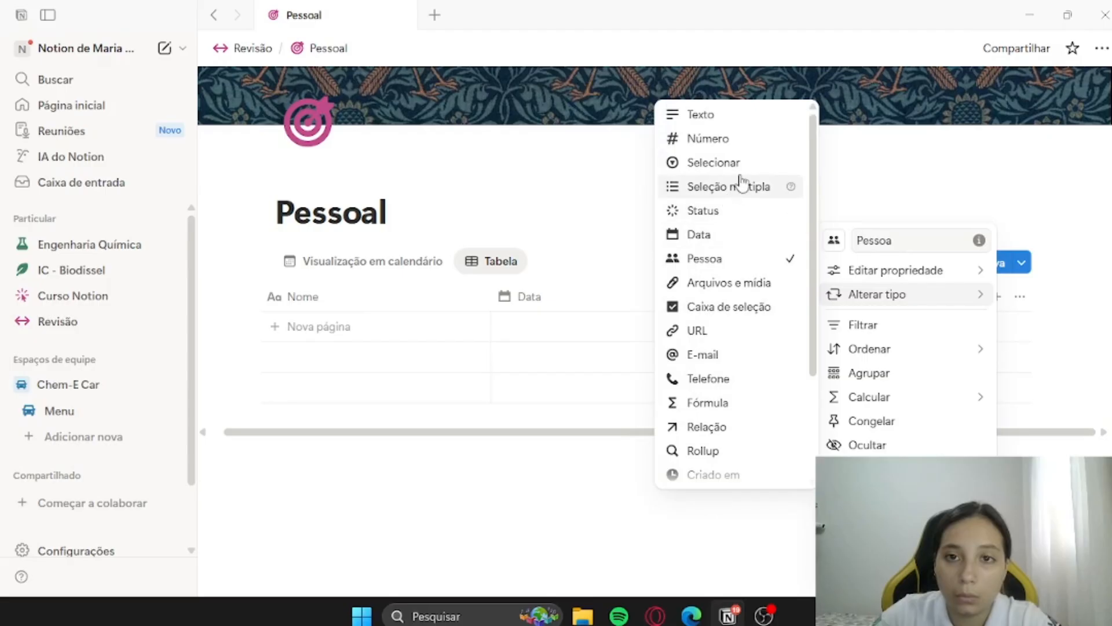
pyautogui.click(737, 168)
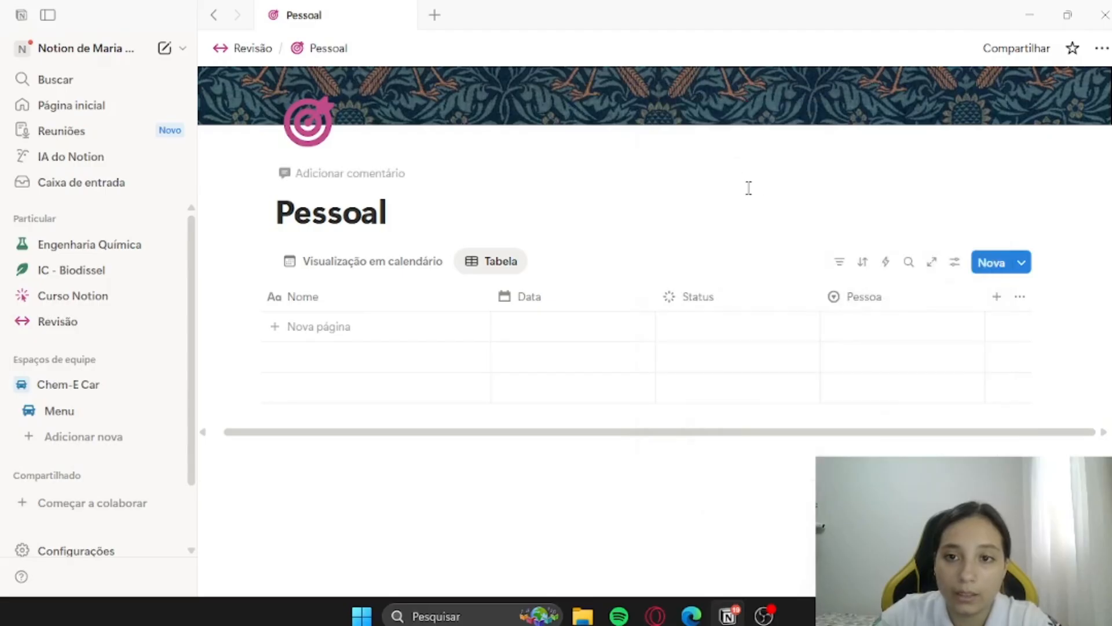
# - Rename the Pessoa property as selecionar
pyautogui.click(885, 306)
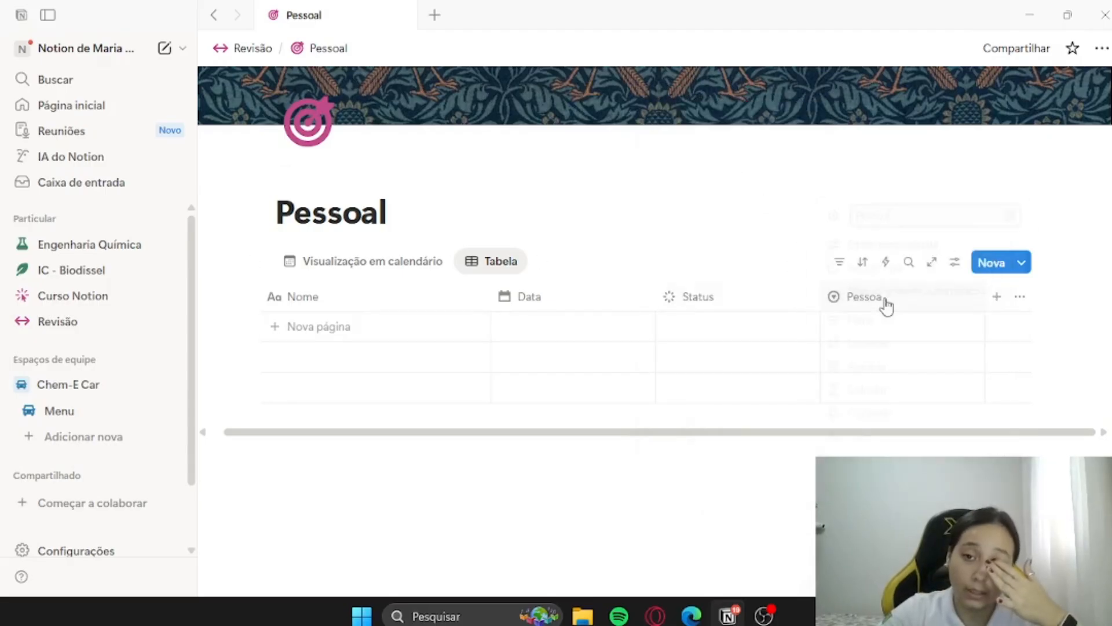
pyautogui.click(895, 218)
pyautogui.doubleClick(890, 216)
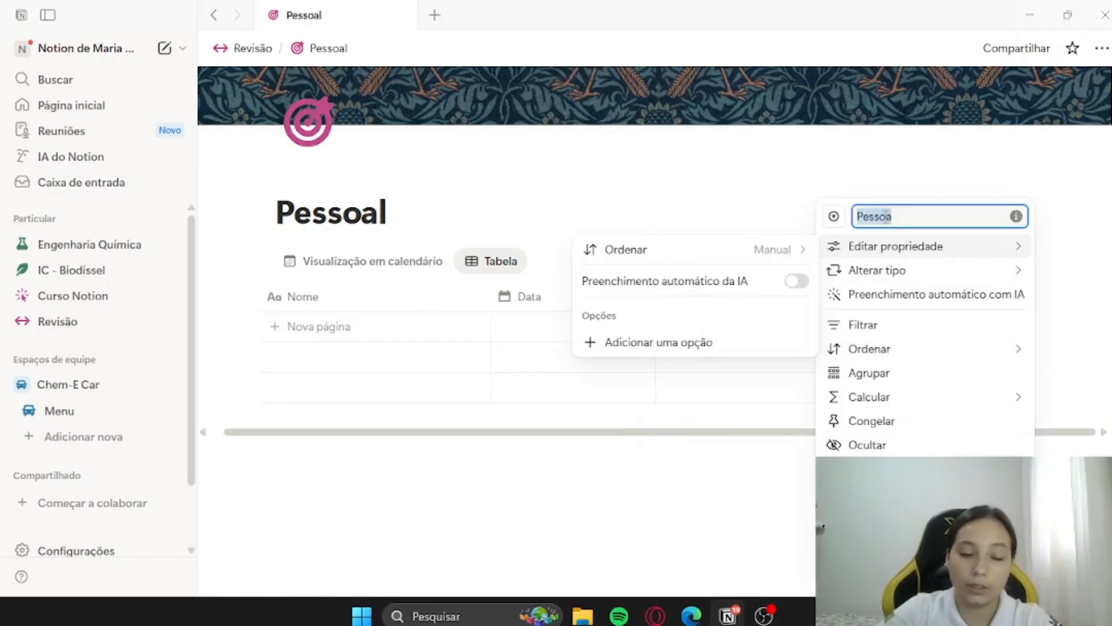
pyautogui.write('selecionar')
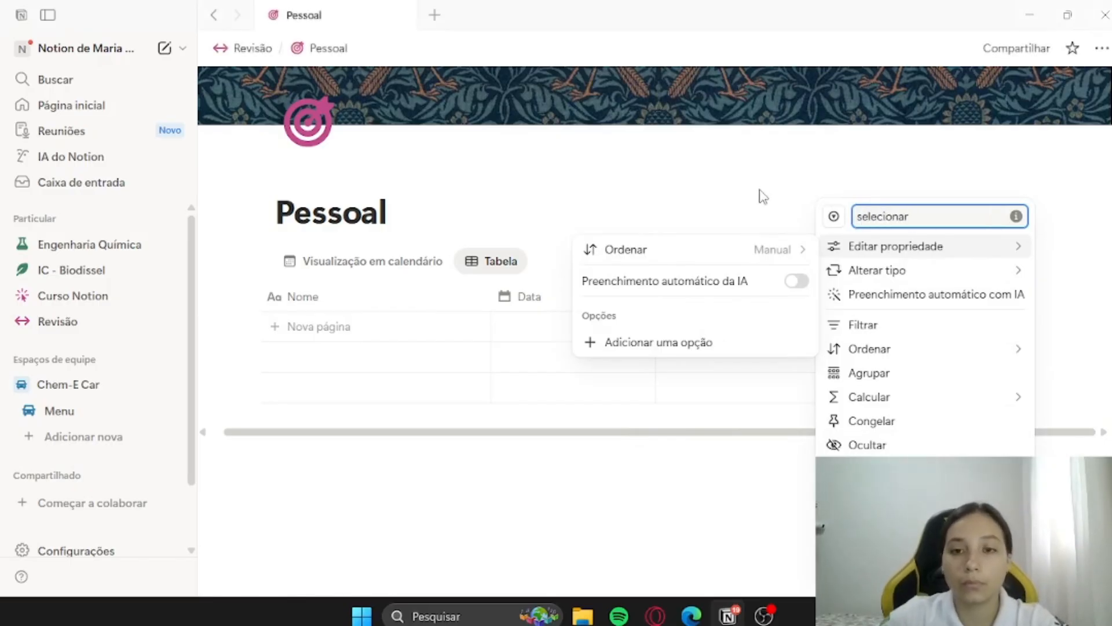
pyautogui.click(794, 210)
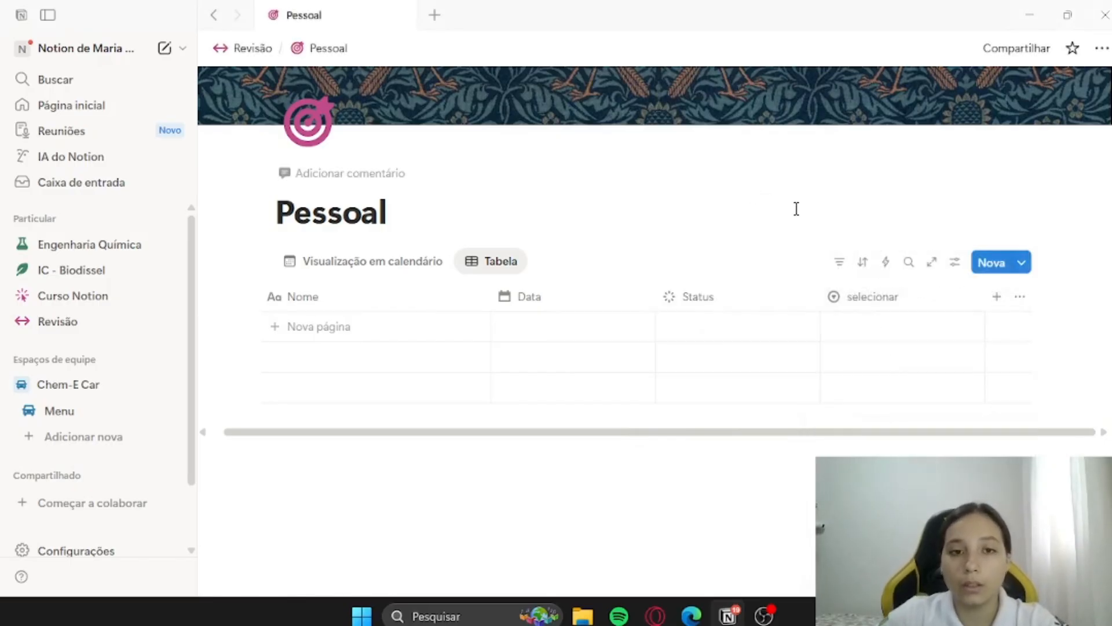
# - Add a new page named Projeto 1 to the table
pyautogui.click(315, 326)
pyautogui.press('capslock')
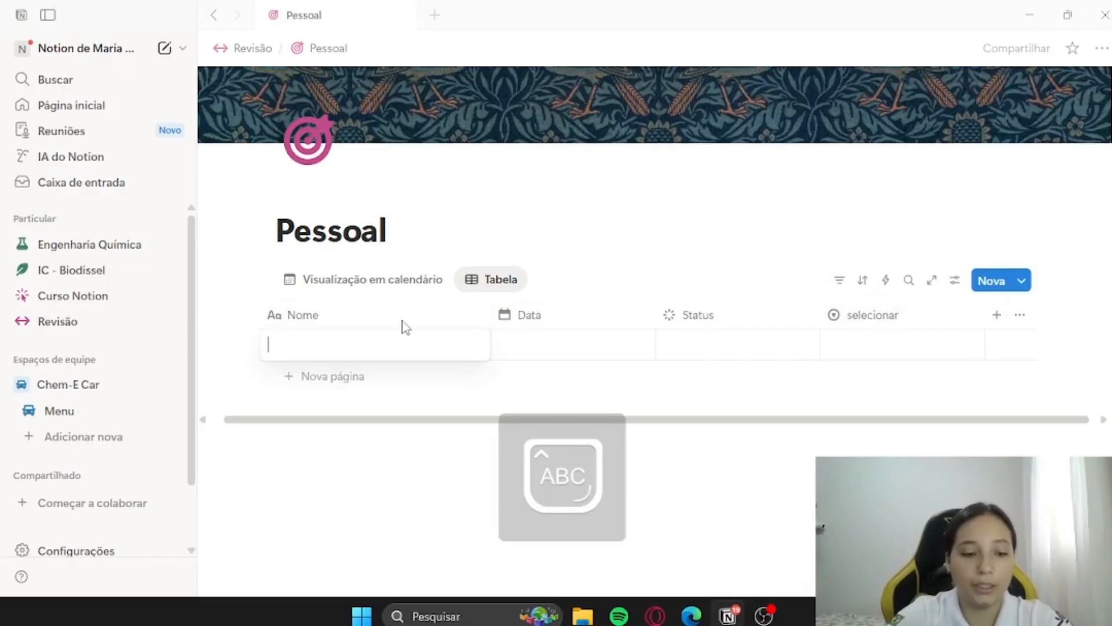
pyautogui.write('P')
pyautogui.press('capslock')
pyautogui.write('rojeto 1')
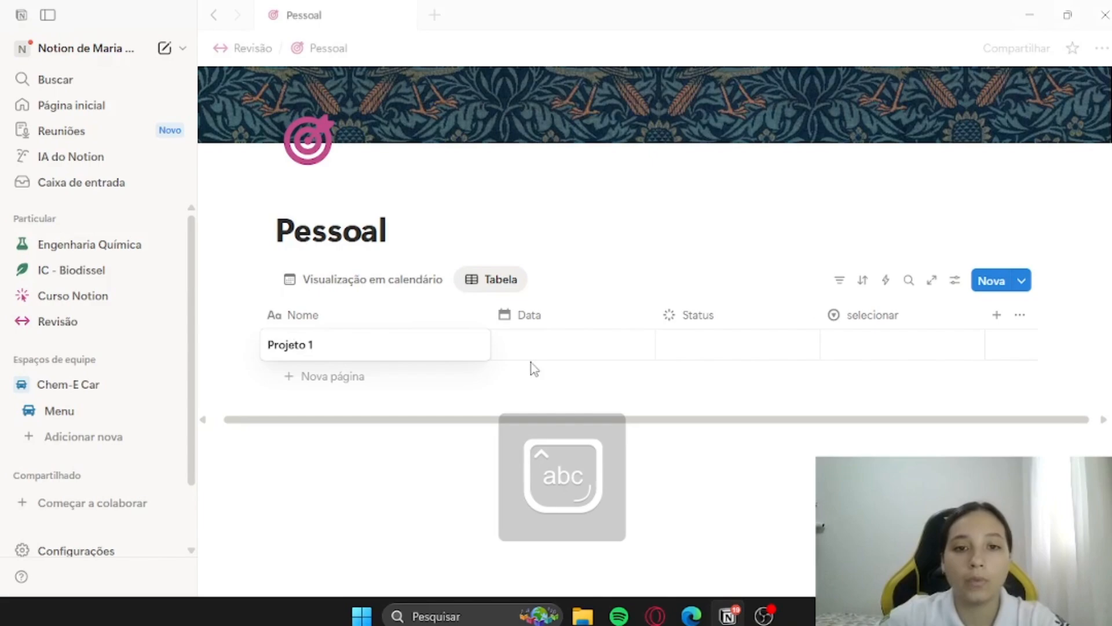
pyautogui.press('Return')
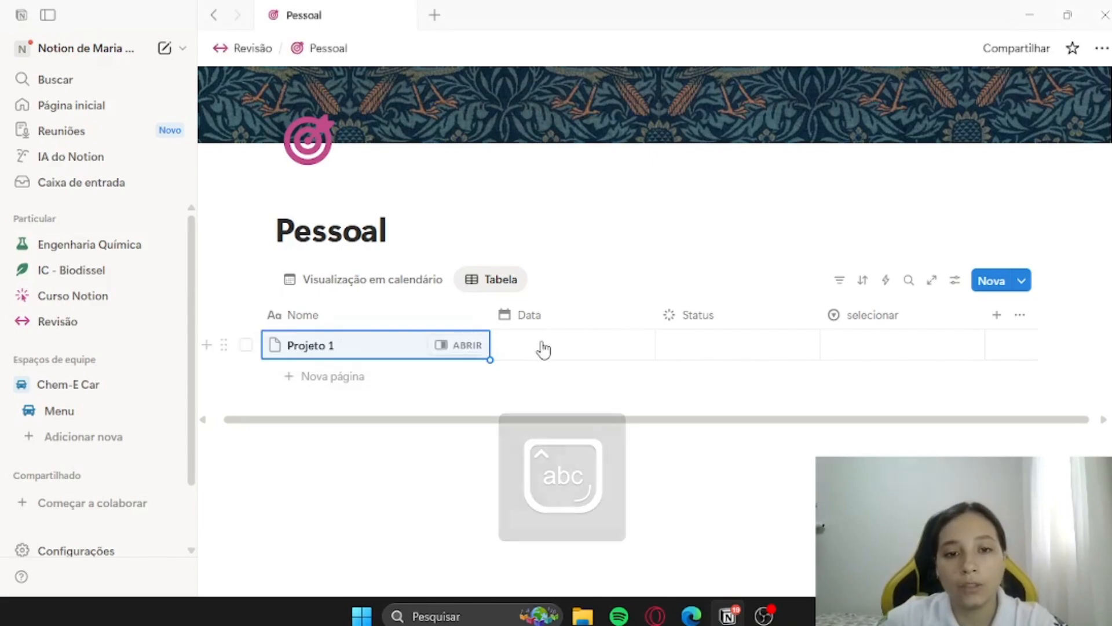
# - Give Projeto 1 a date range from 16/12/2025 to 19/12/2025 and set its status to Não iniciada
pyautogui.click(539, 348)
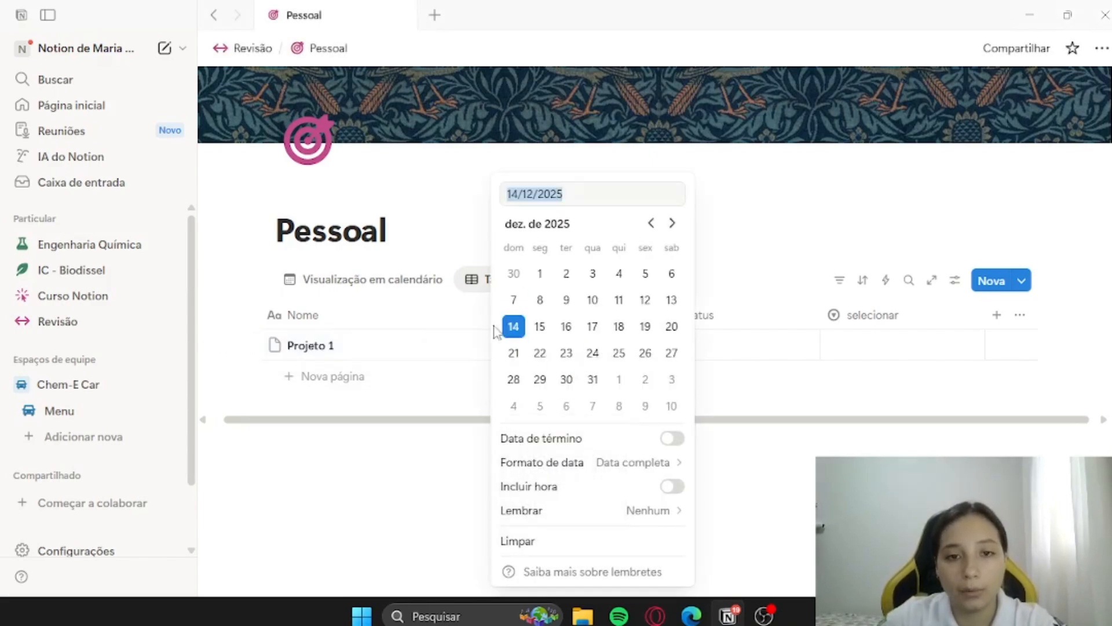
pyautogui.click(566, 326)
pyautogui.click(672, 438)
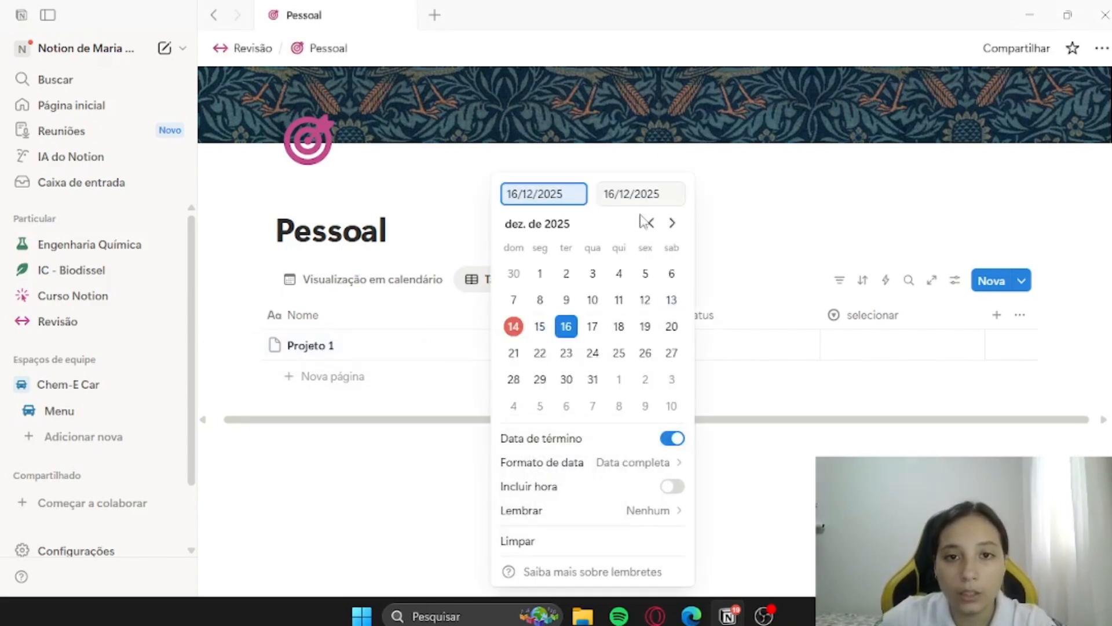
pyautogui.click(641, 193)
pyautogui.click(645, 324)
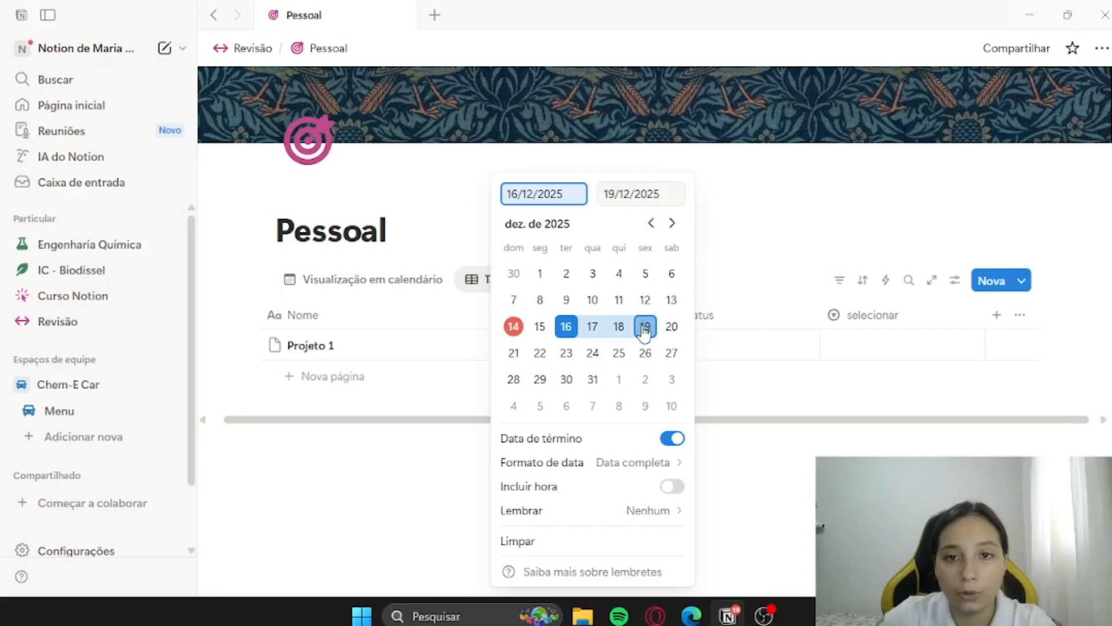
pyautogui.click(725, 186)
pyautogui.click(705, 347)
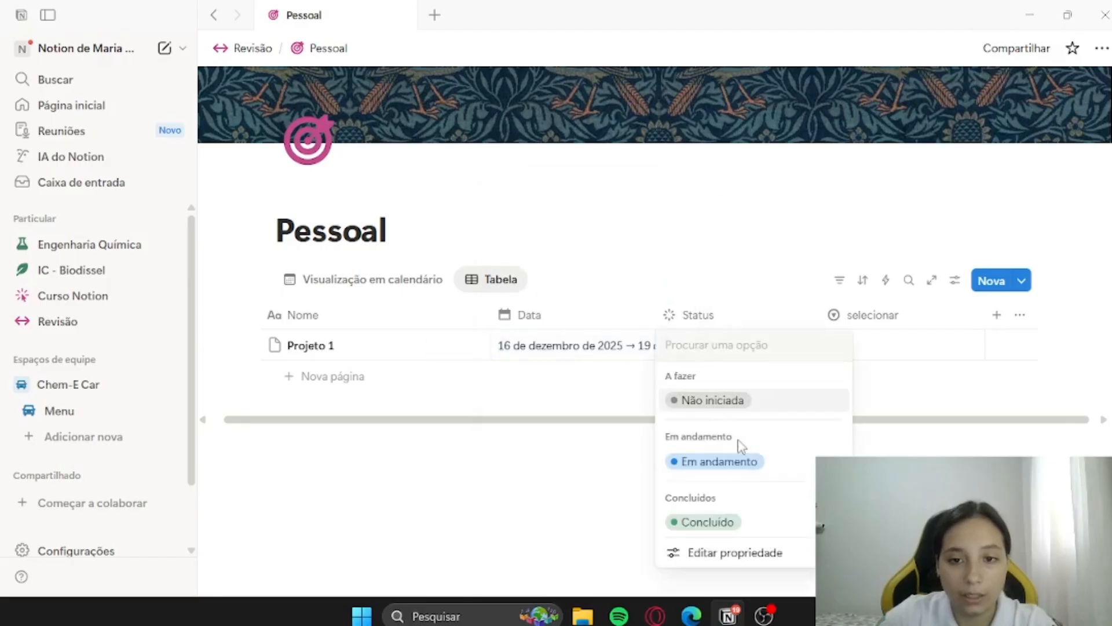
pyautogui.click(733, 405)
# - Create the option Prioridade in the selecionar property of Projeto 1
pyautogui.click(850, 343)
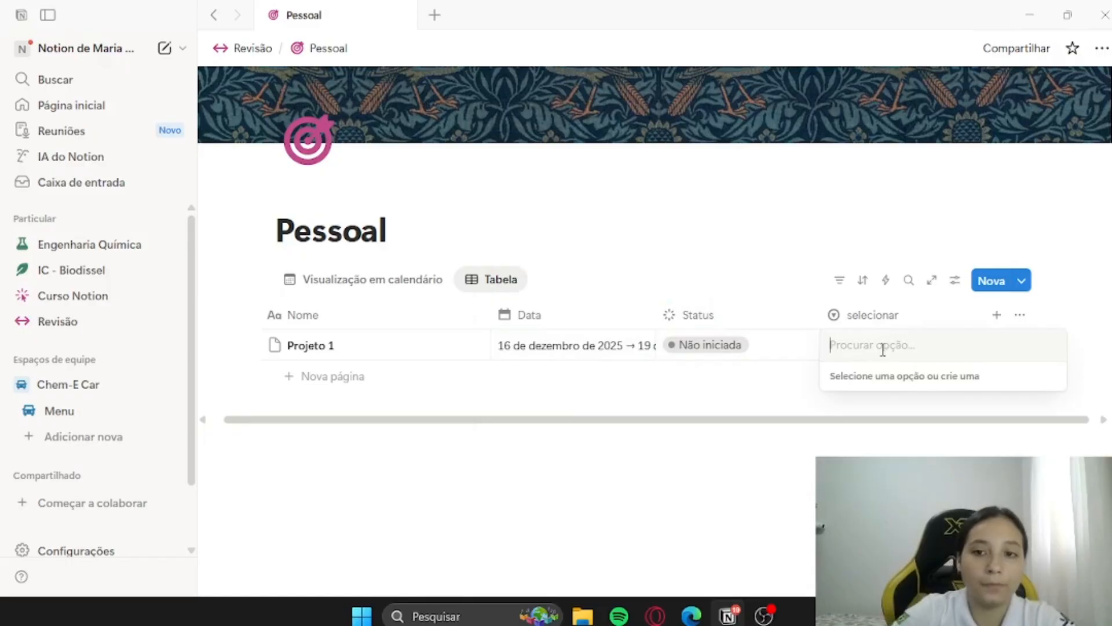
pyautogui.press('capslock')
pyautogui.write('P')
pyautogui.press('capslock')
pyautogui.write('rioridade')
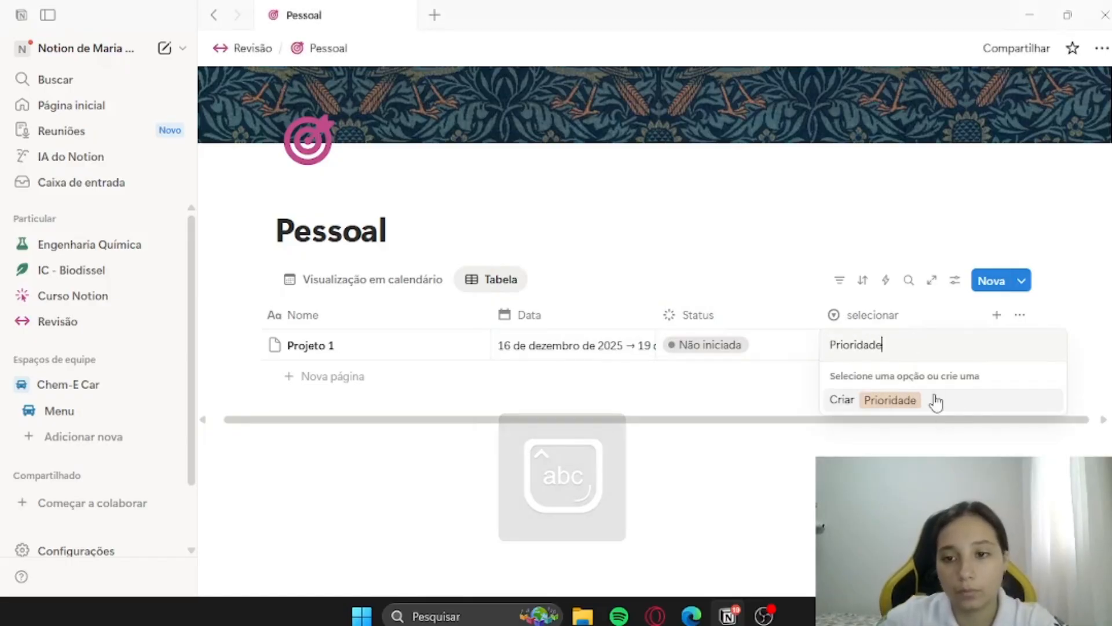
pyautogui.click(932, 399)
# - Create the option Jogo in the selecionar property and assign it to Projeto 1
pyautogui.click(906, 350)
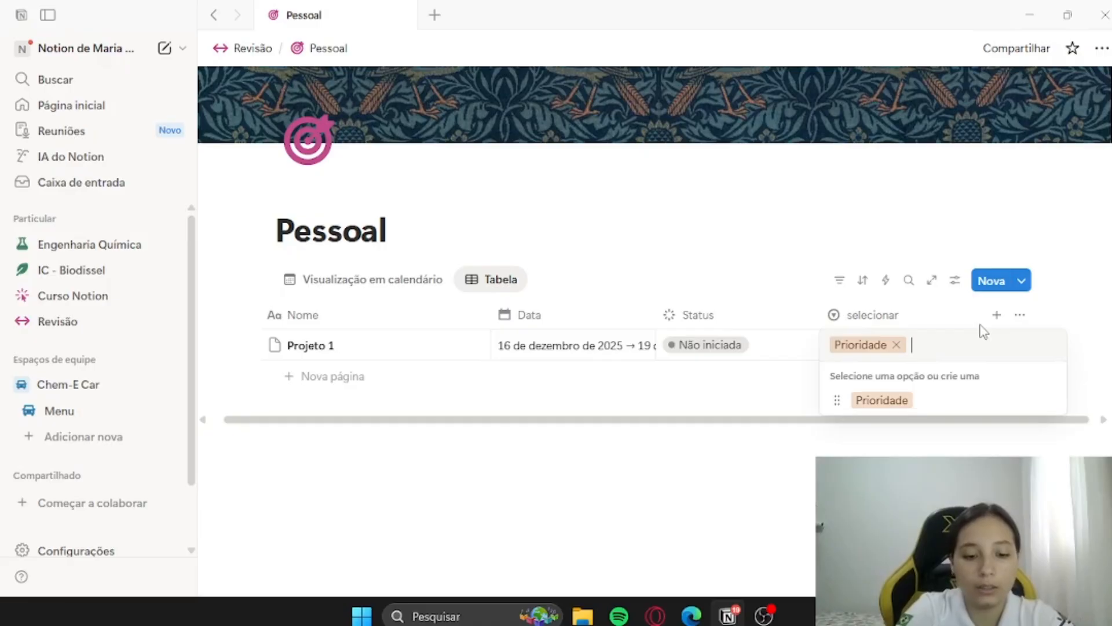
pyautogui.write('Jo')
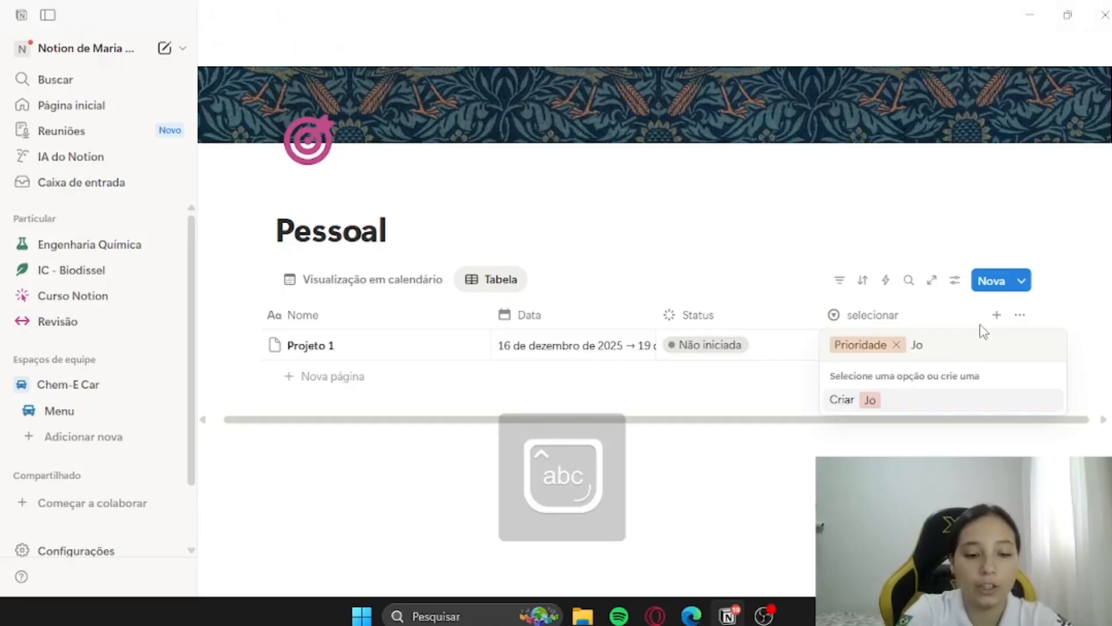
pyautogui.write('go')
pyautogui.press('Return')
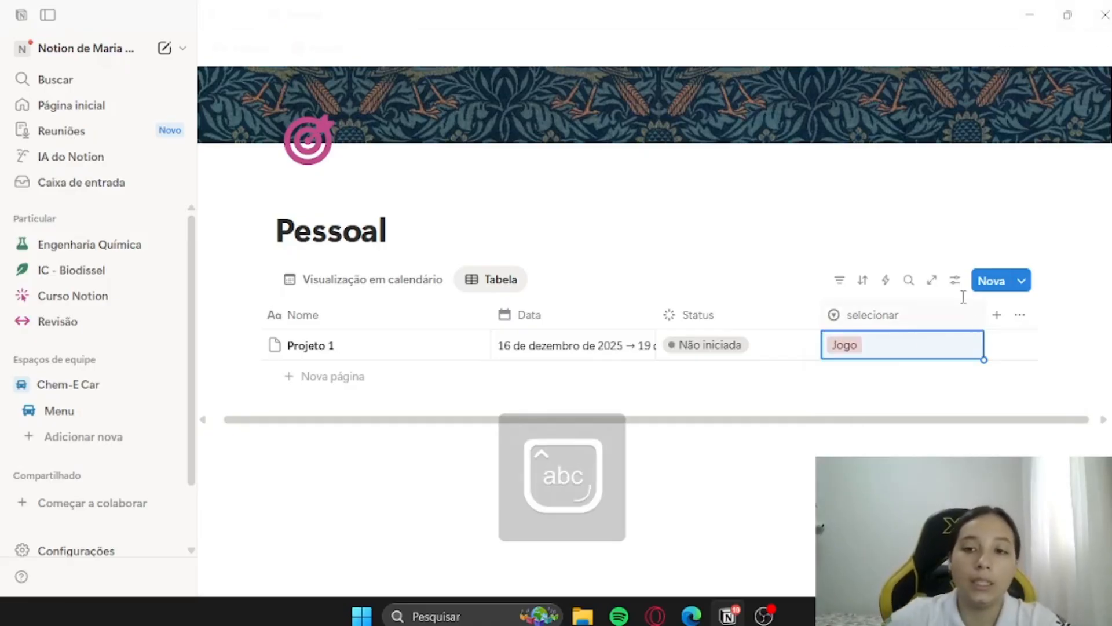
# - Set the color of the Jogo option to Verde
pyautogui.click(894, 347)
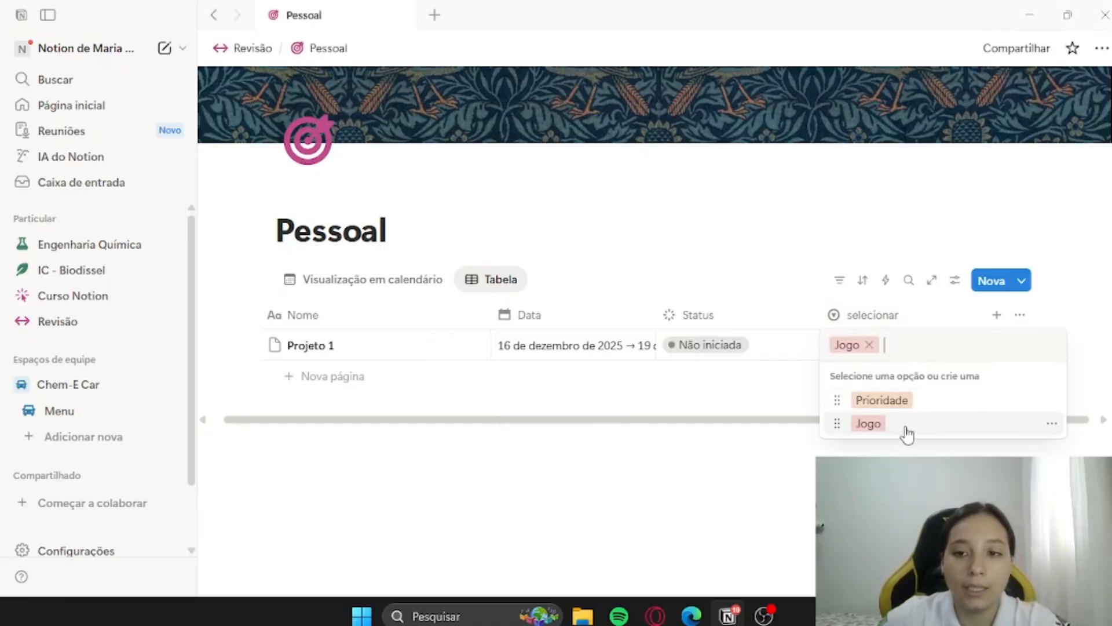
pyautogui.click(1052, 424)
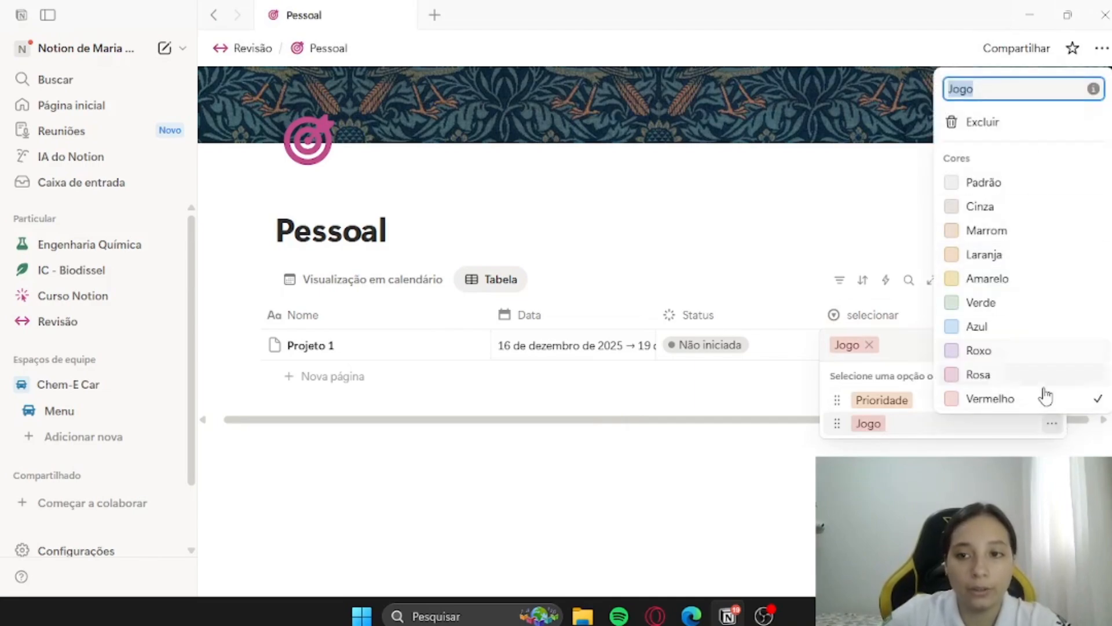
pyautogui.click(1001, 308)
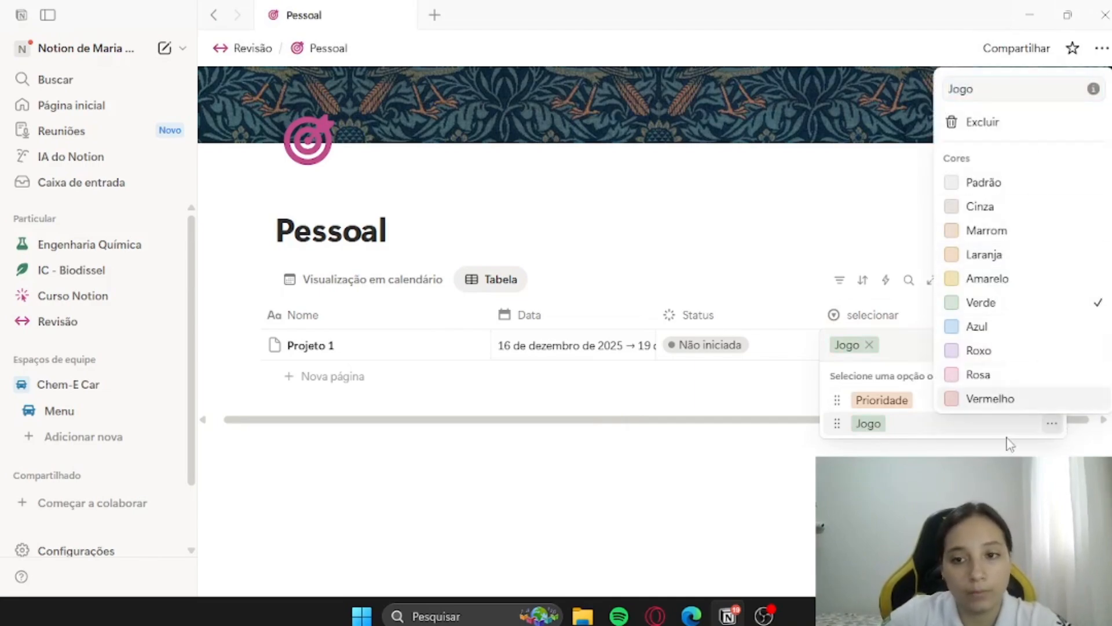
pyautogui.press('Escape')
pyautogui.press('Escape')
# - Look over the status choices of Projeto 1 and the editing settings of the Status property
pyautogui.click(762, 350)
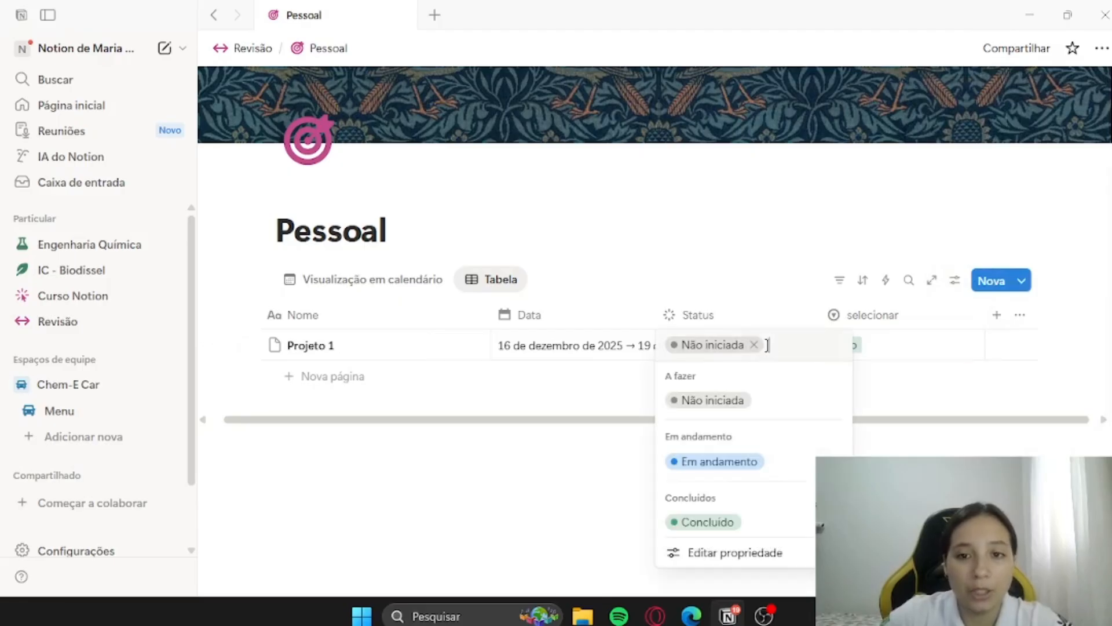
pyautogui.click(768, 559)
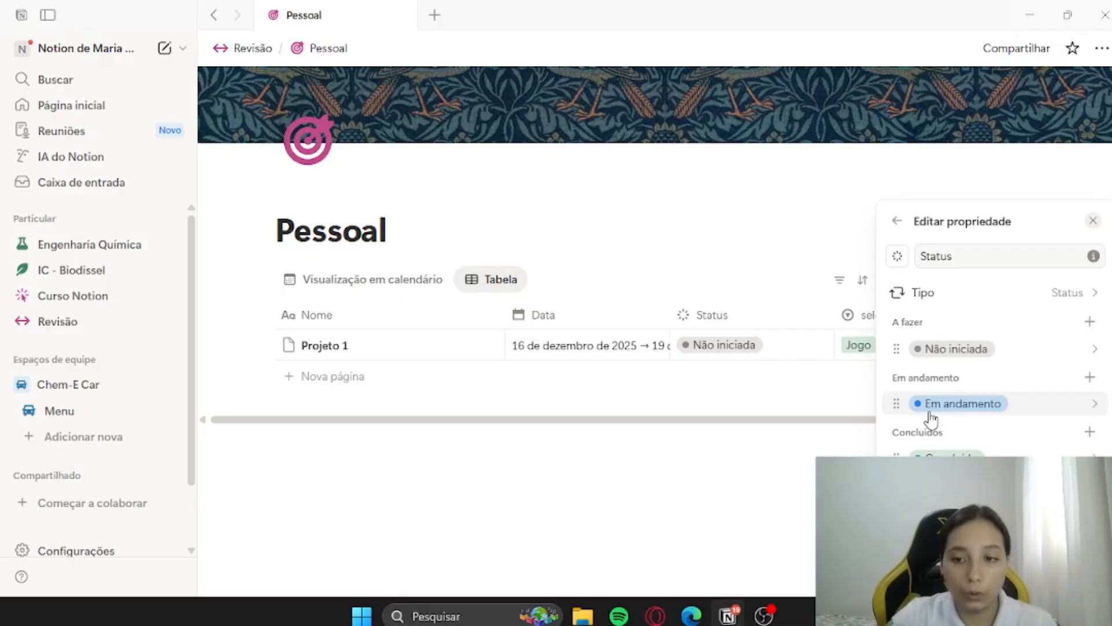
pyautogui.click(598, 394)
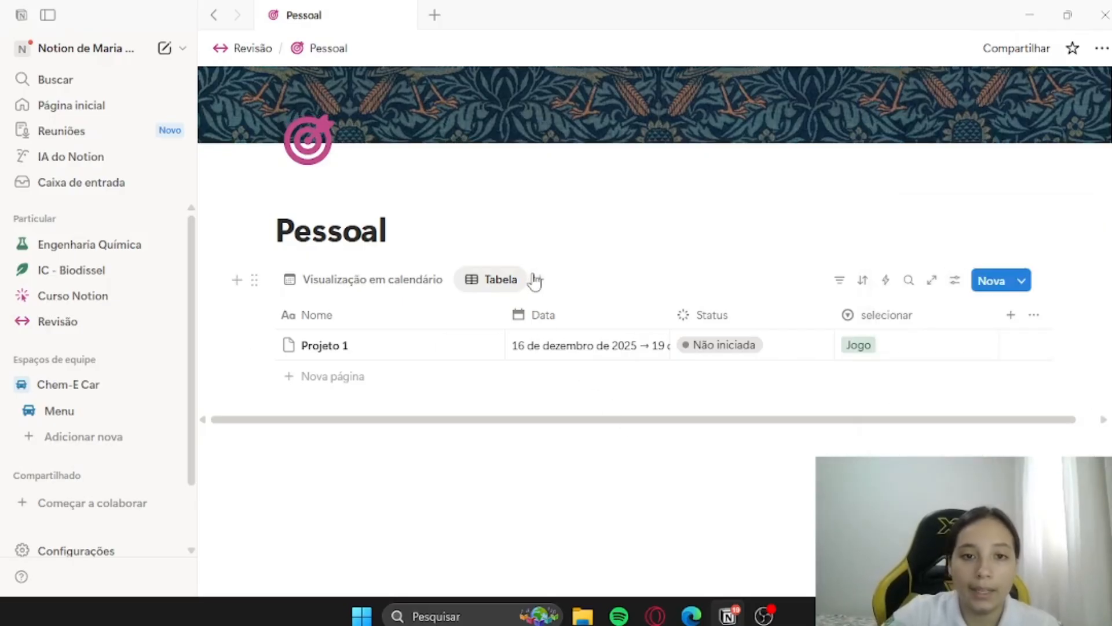
# - Switch the database to the calendar view and check where Projeto 1 sits in December 2025
pyautogui.click(350, 281)
pyautogui.scroll(-5, 615, 295)
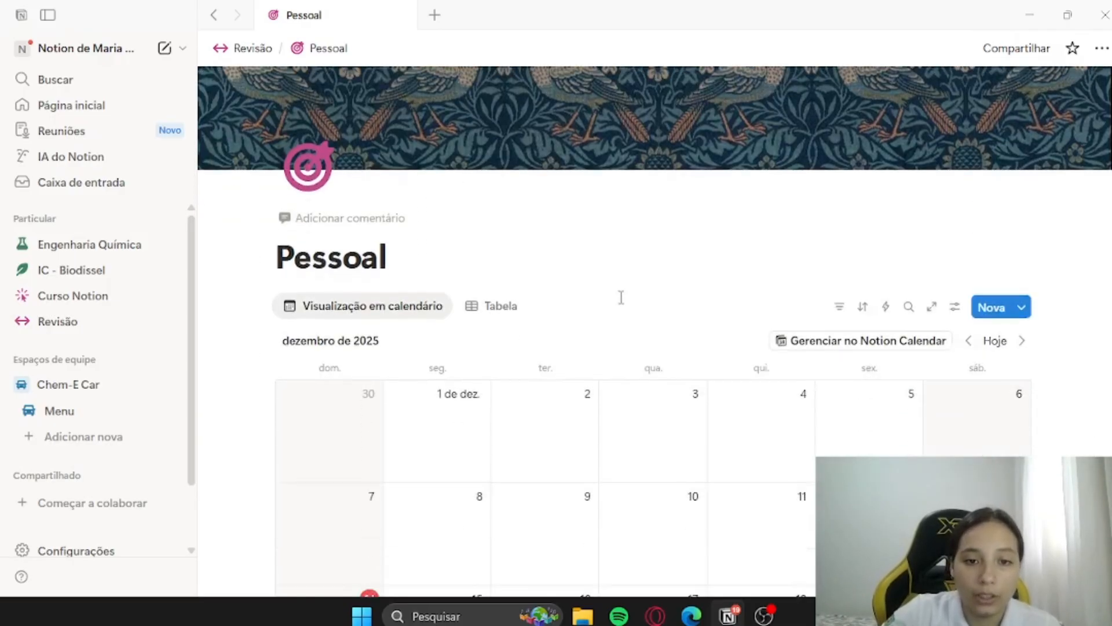
pyautogui.scroll(3, 408, 189)
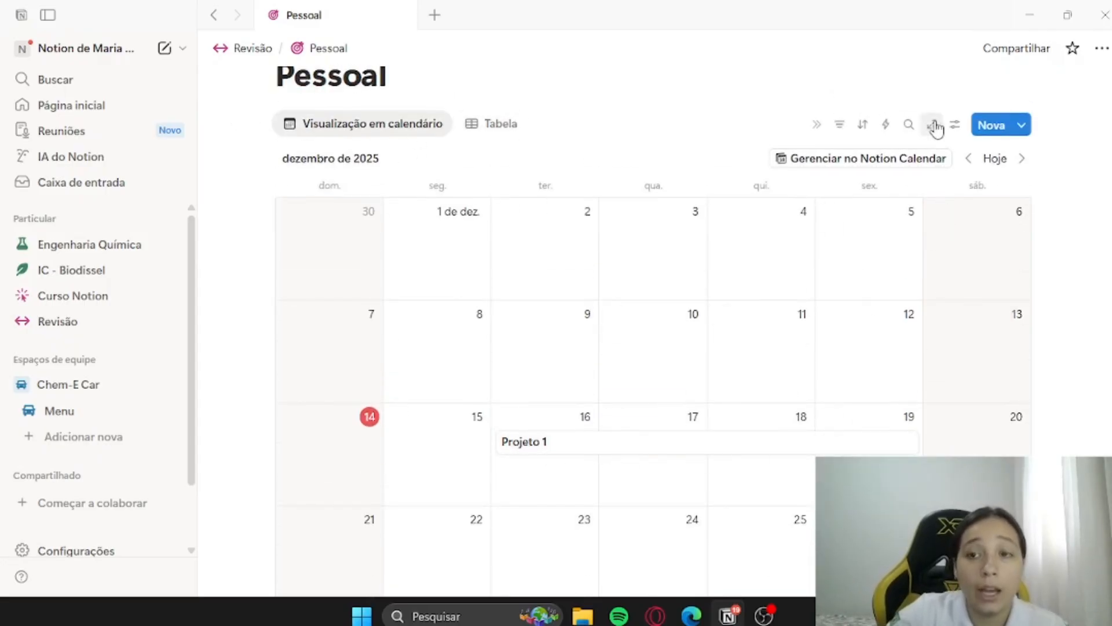
# - Add a conditional color setting based on the selecionar property to the calendar view
pyautogui.click(954, 125)
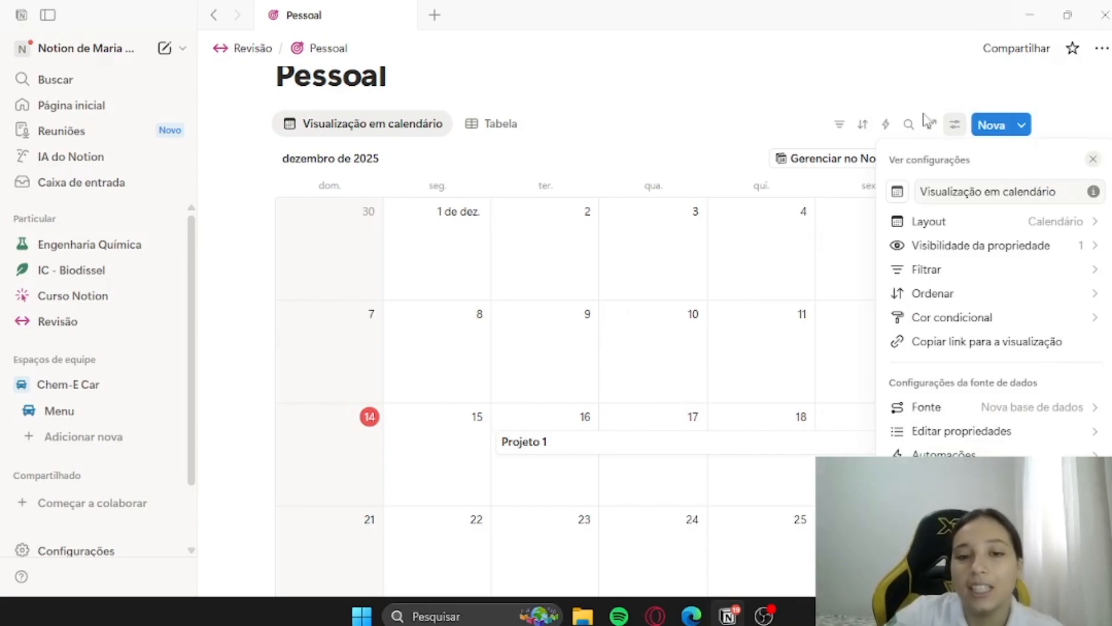
pyautogui.click(956, 126)
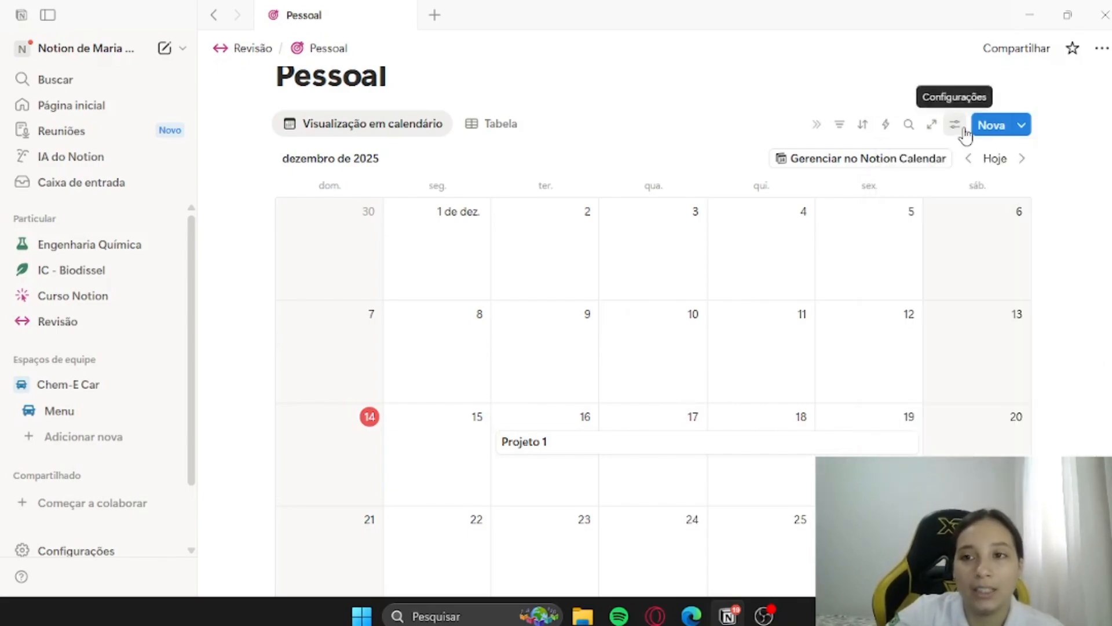
pyautogui.click(955, 124)
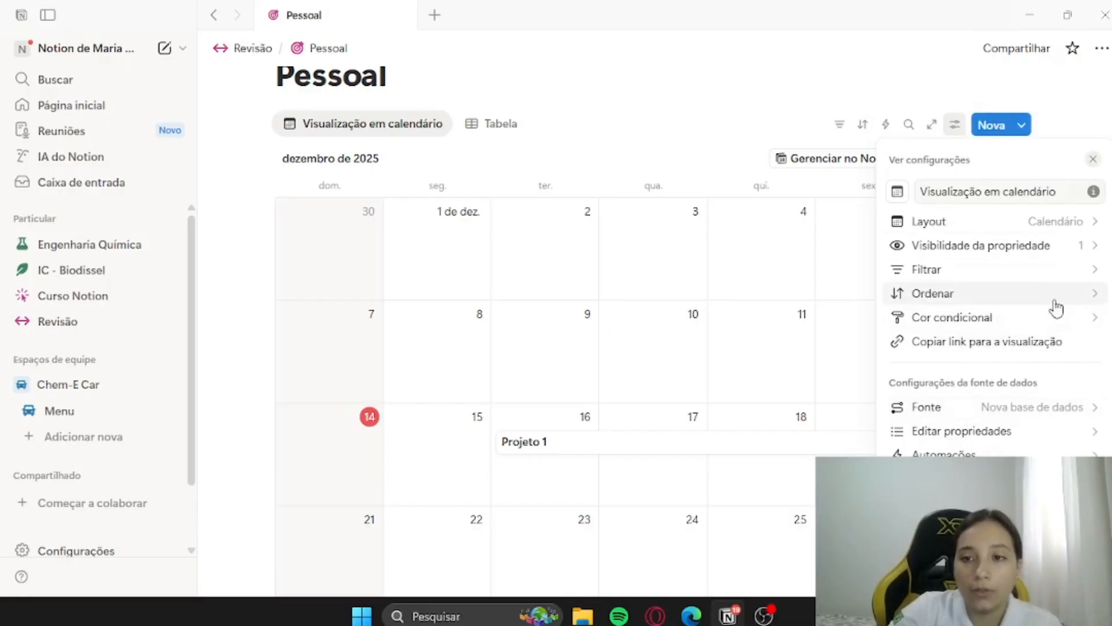
pyautogui.click(1045, 319)
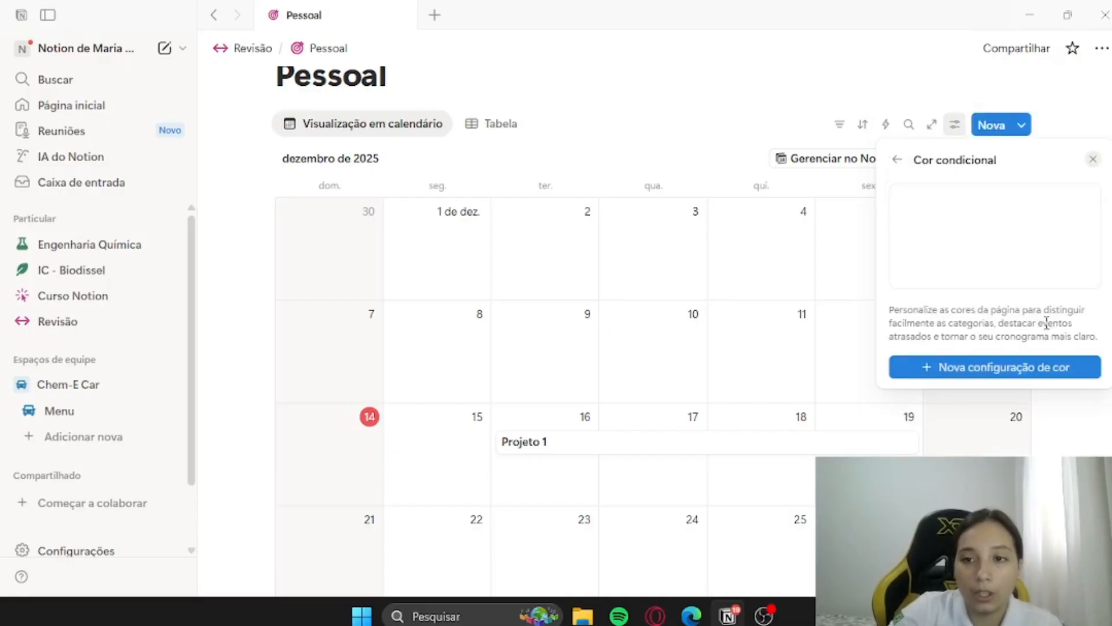
pyautogui.click(1018, 377)
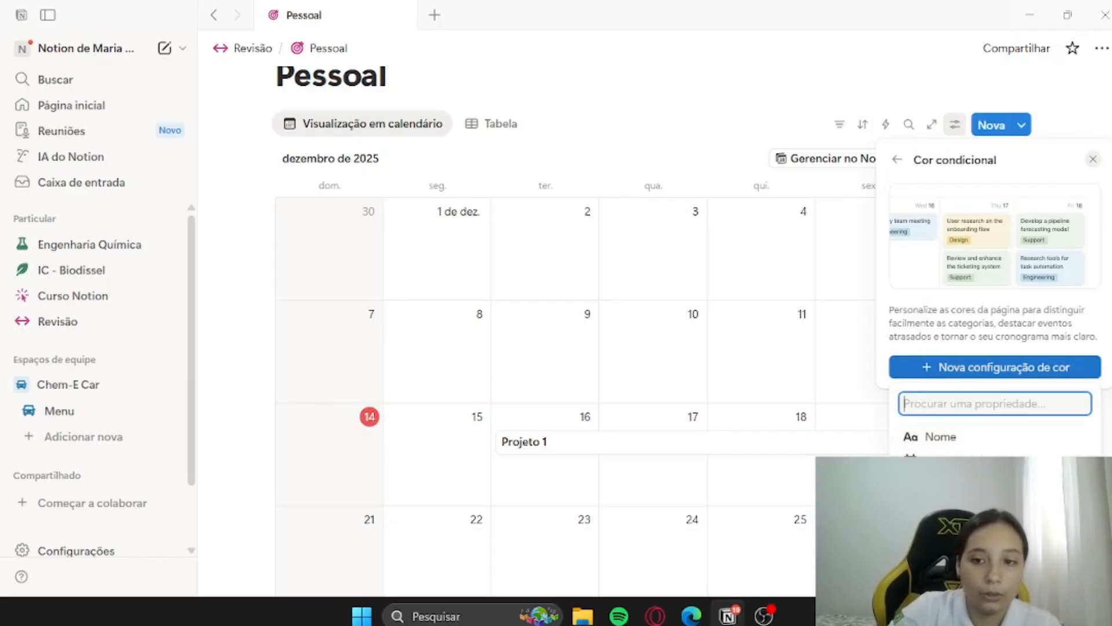
pyautogui.click(962, 487)
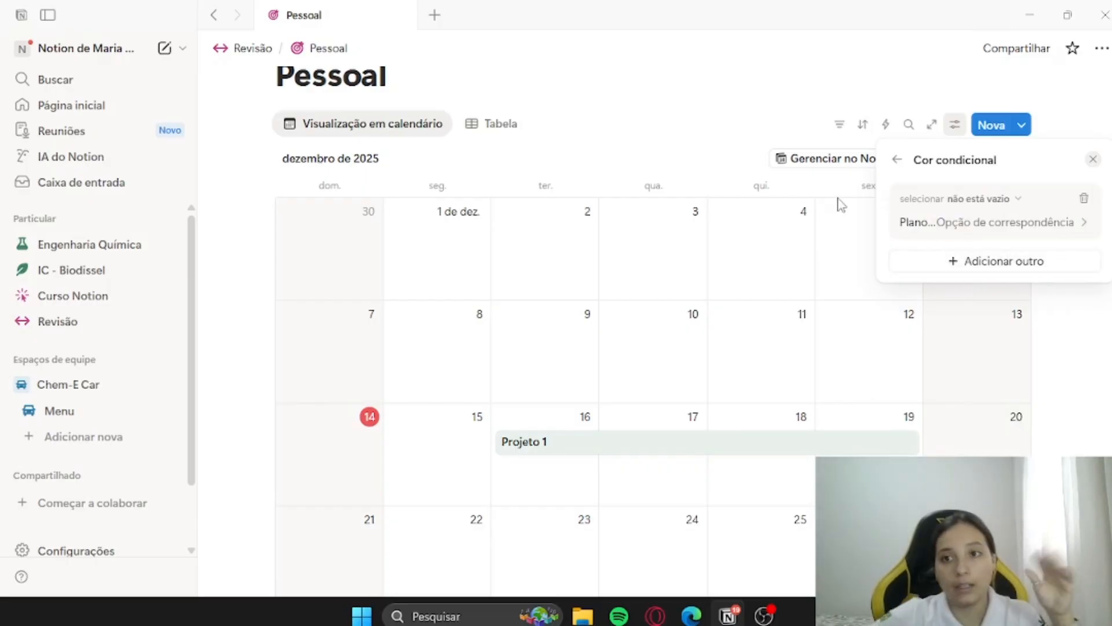
pyautogui.click(897, 160)
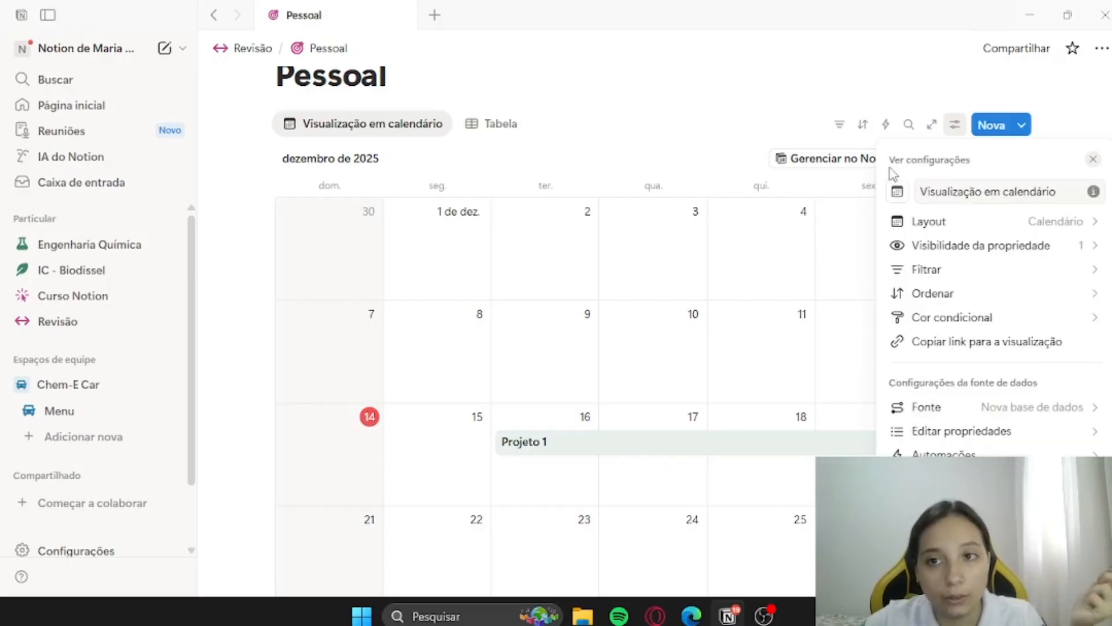
pyautogui.click(661, 380)
# - Add a new entry named Projeto 2 in the database's table view
pyautogui.click(488, 136)
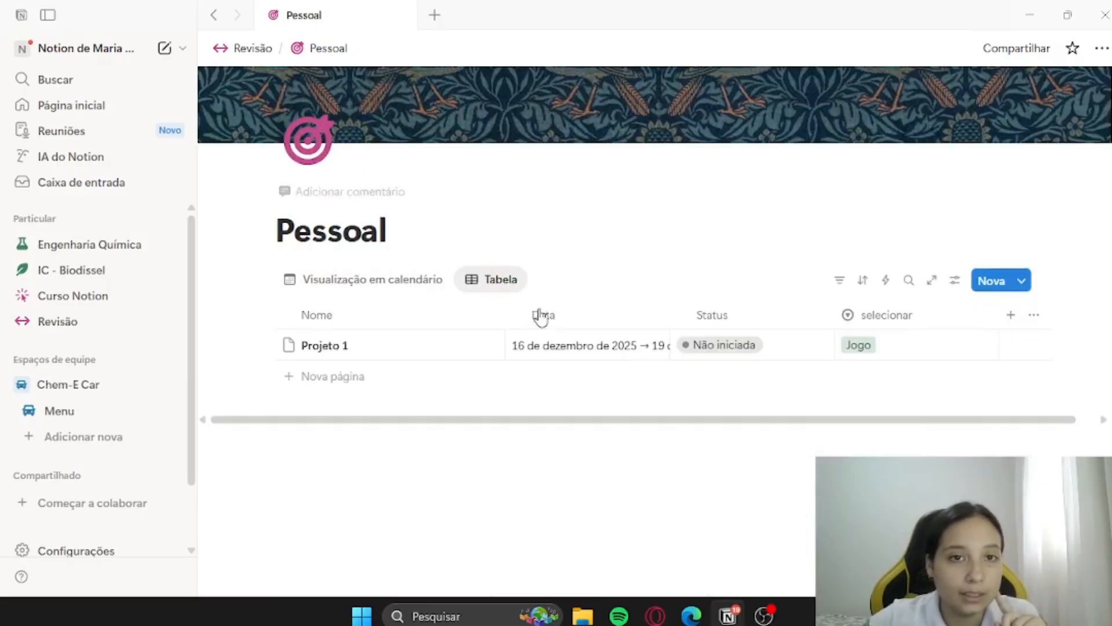
pyautogui.click(342, 377)
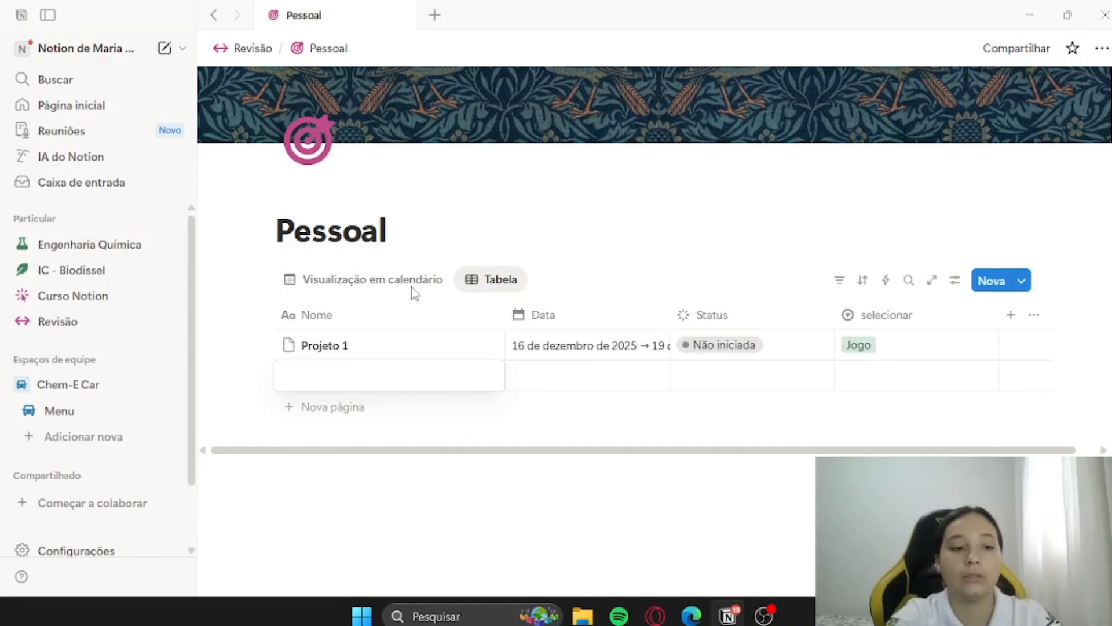
pyautogui.press('capslock')
pyautogui.write('Projet')
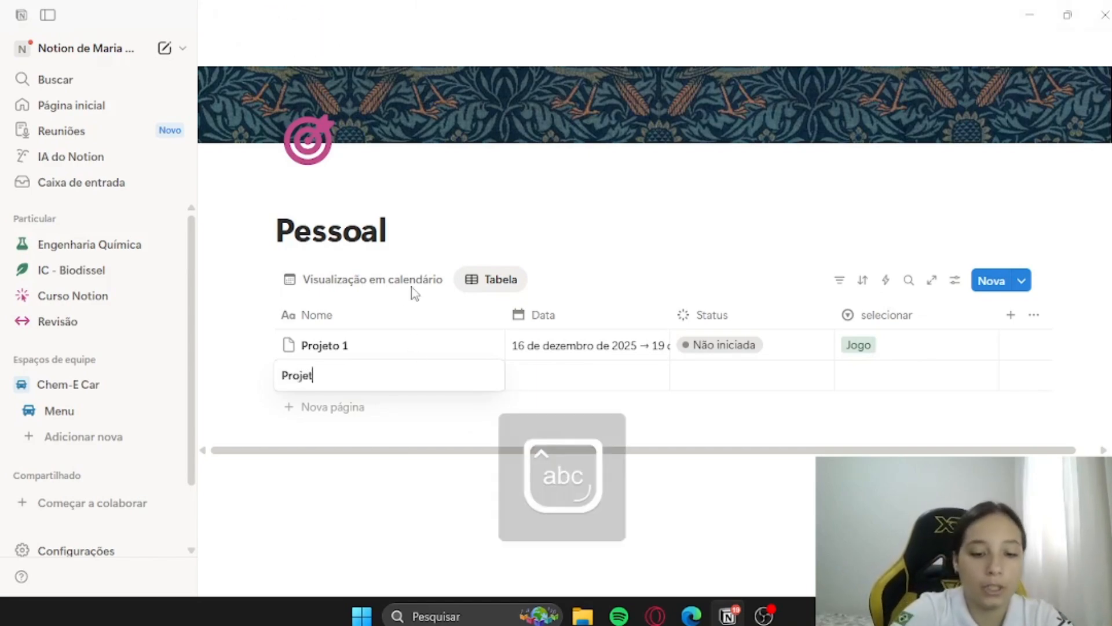
pyautogui.write('o 2')
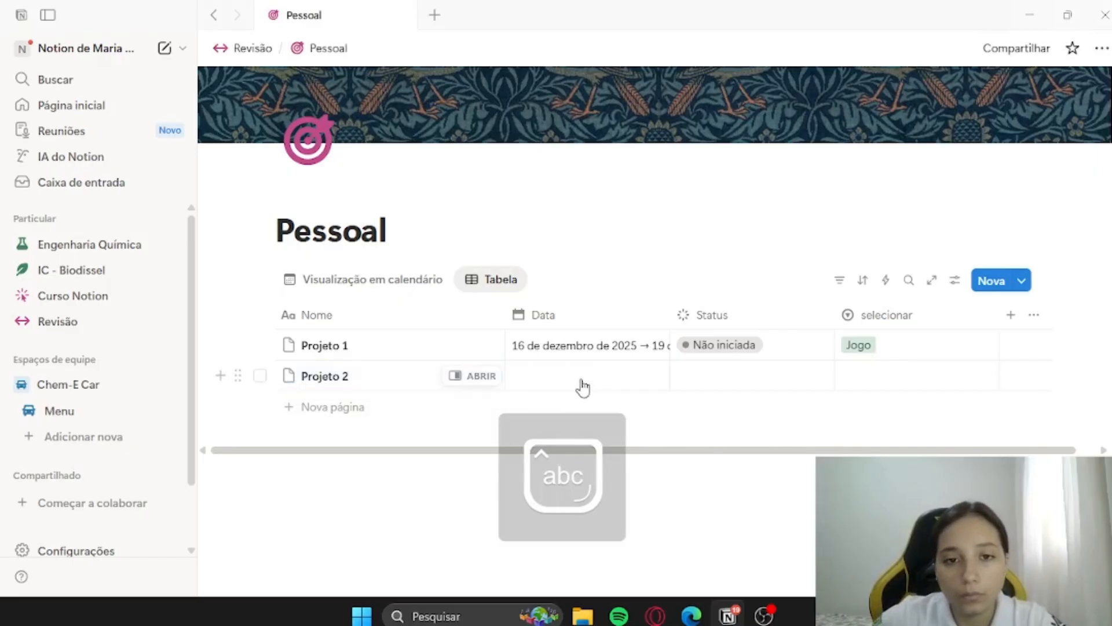
# - Set the date of Projeto 2 to 15 de dezembro de 2025
pyautogui.click(579, 384)
pyautogui.click(563, 332)
pyautogui.click(850, 385)
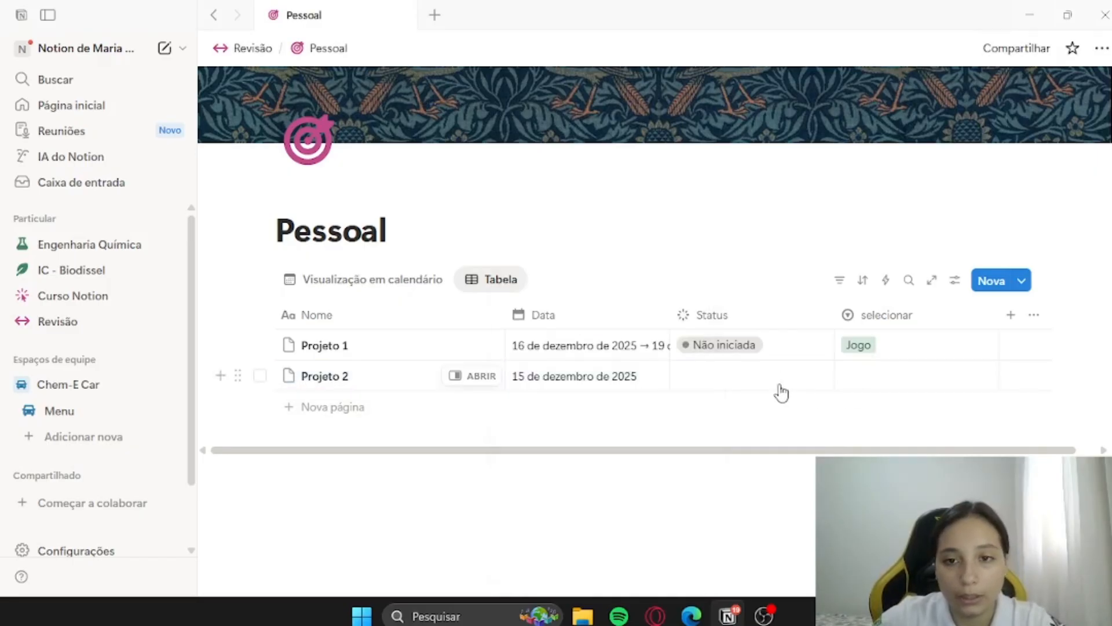
# - Set the status of Projeto 2 to Não iniciada and its selecionar option to Prioridade
pyautogui.click(776, 380)
pyautogui.click(749, 191)
pyautogui.click(910, 381)
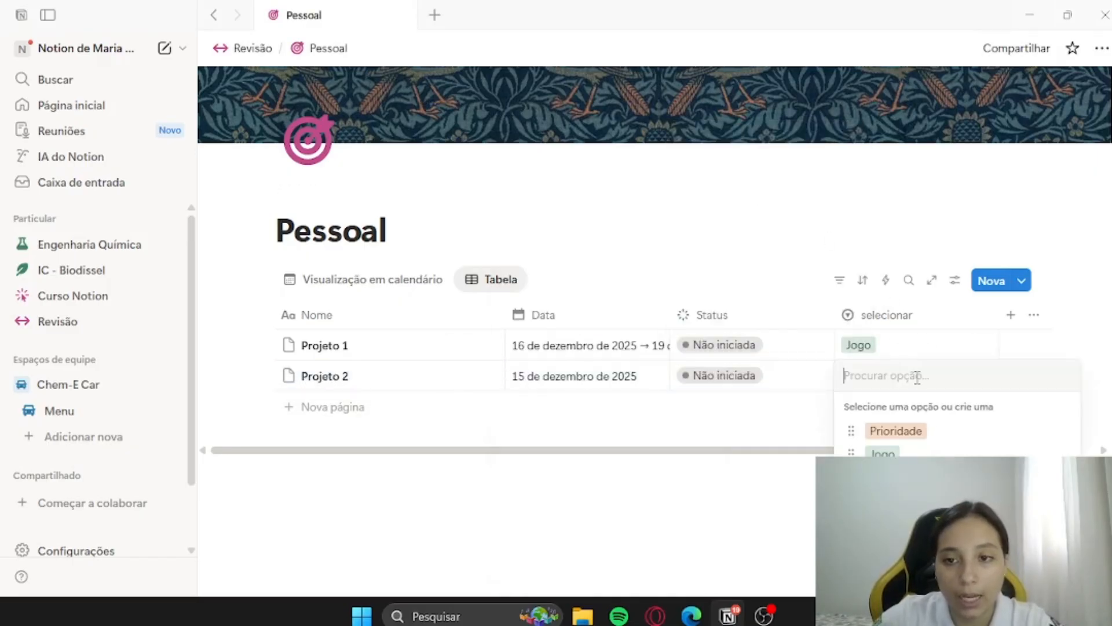
pyautogui.click(927, 432)
# - Return to the calendar view and check the colors of Projeto 1 and Projeto 2 in December 2025
pyautogui.click(352, 315)
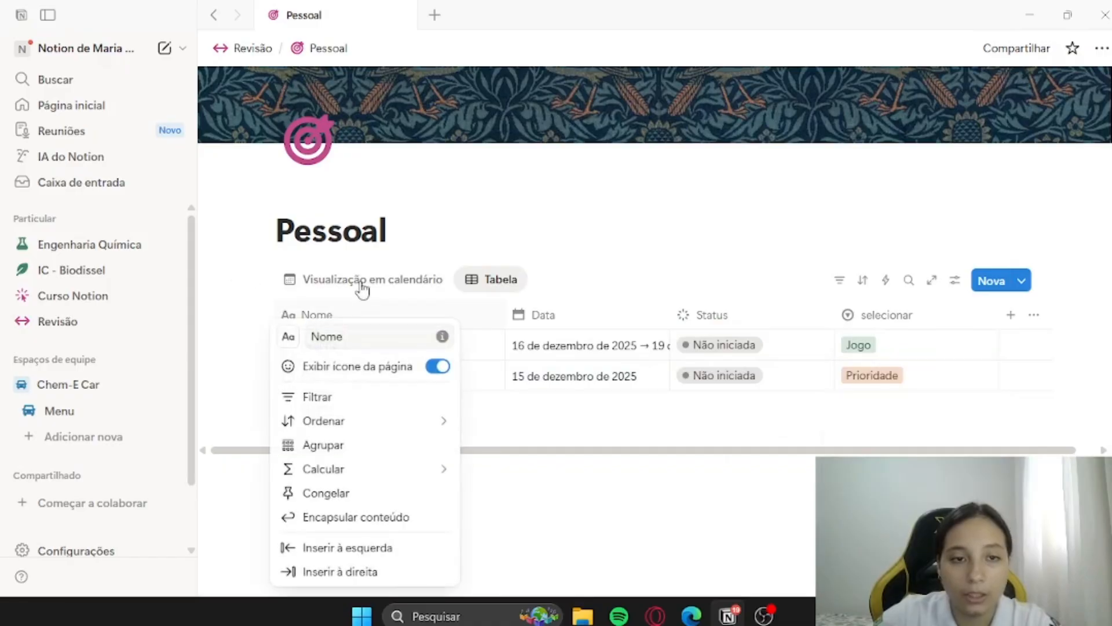
pyautogui.click(360, 290)
pyautogui.click(392, 282)
pyautogui.scroll(-4, 474, 289)
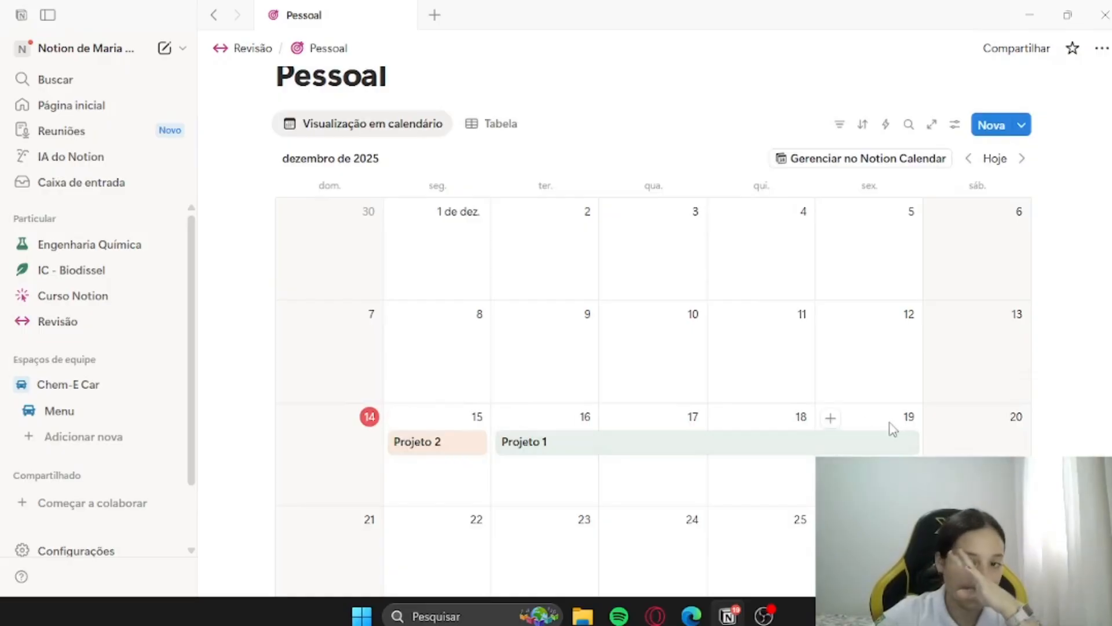
# - Add a Gráfico view to the Pessoal database, keeping its default name
pyautogui.click(509, 124)
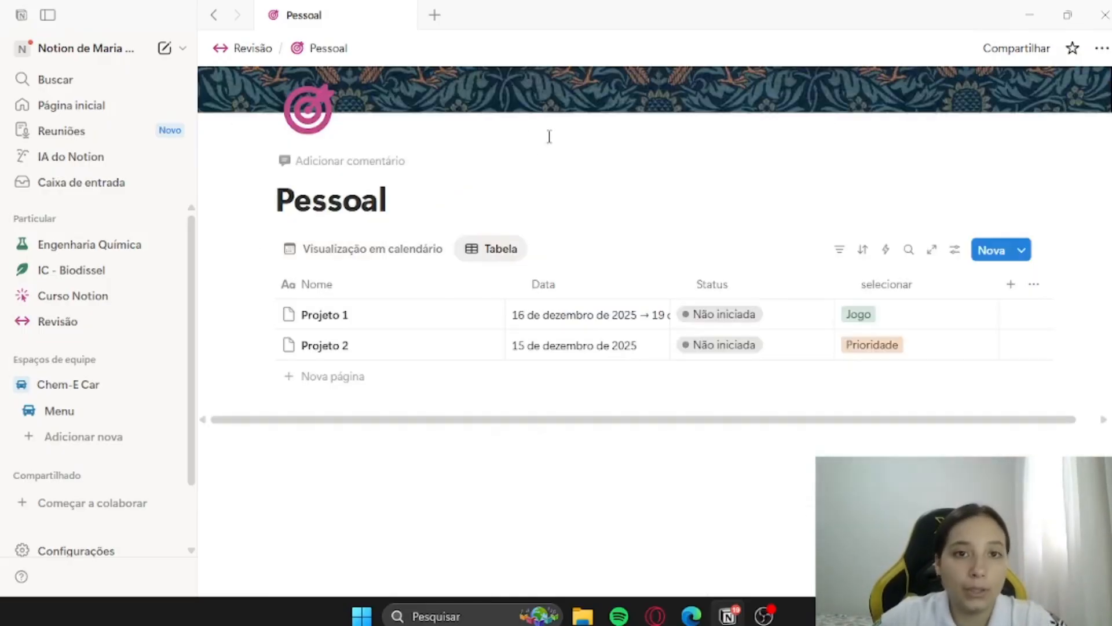
pyautogui.click(541, 249)
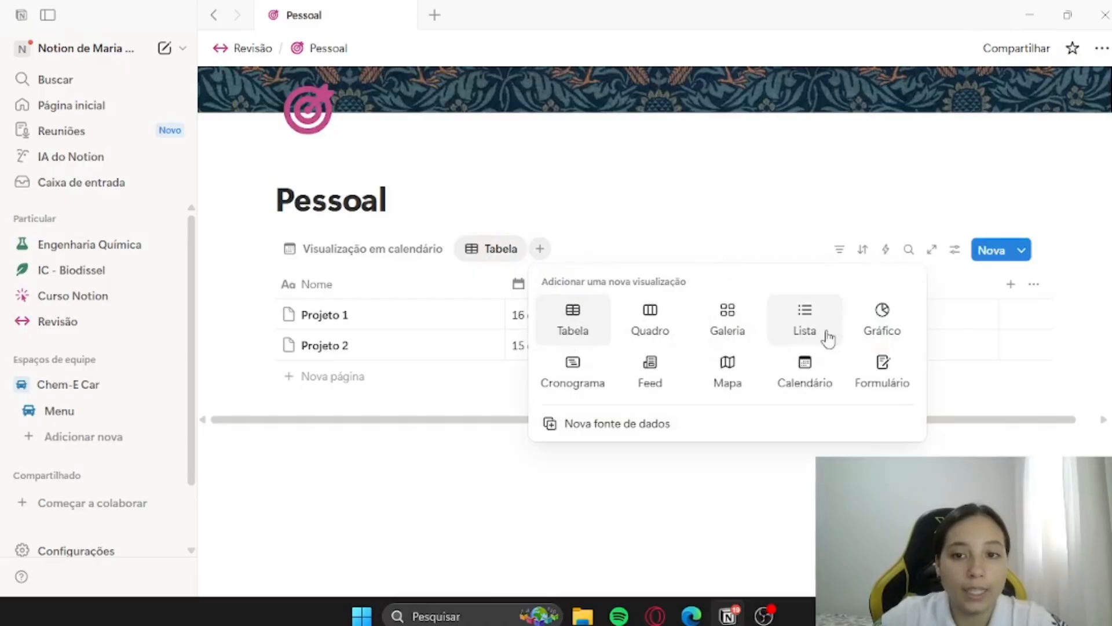
pyautogui.click(902, 334)
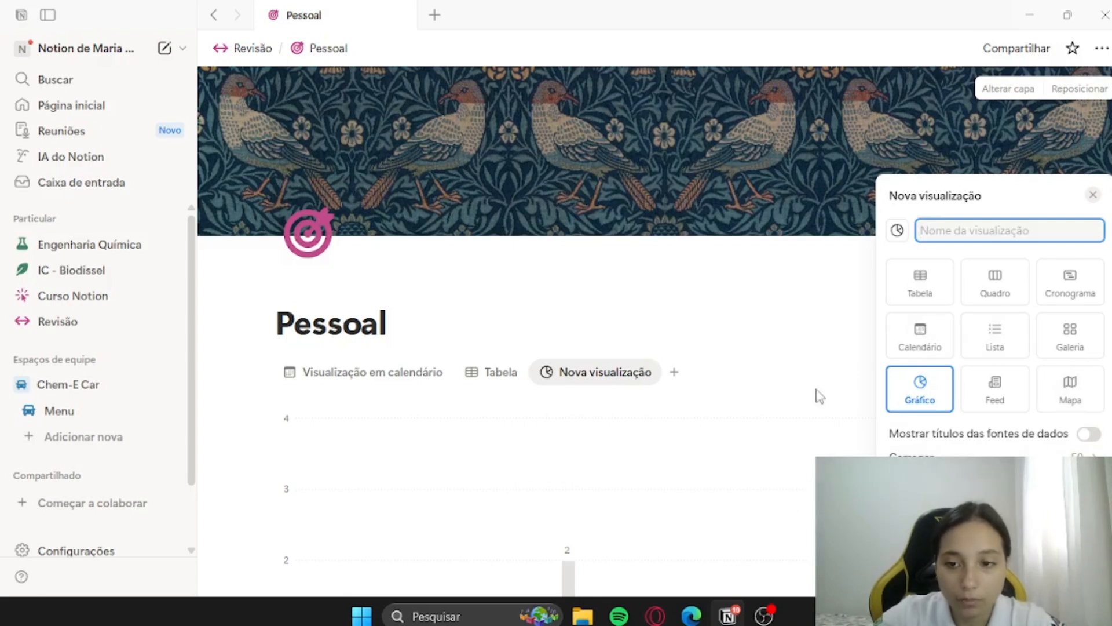
pyautogui.click(737, 297)
pyautogui.scroll(-5, 760, 305)
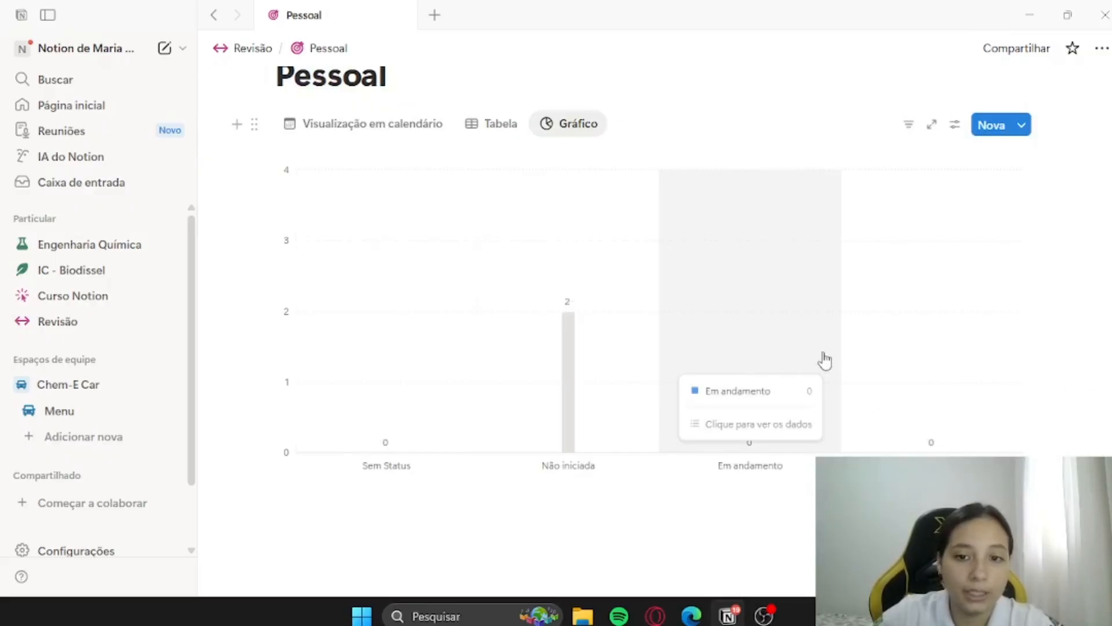
pyautogui.click(591, 123)
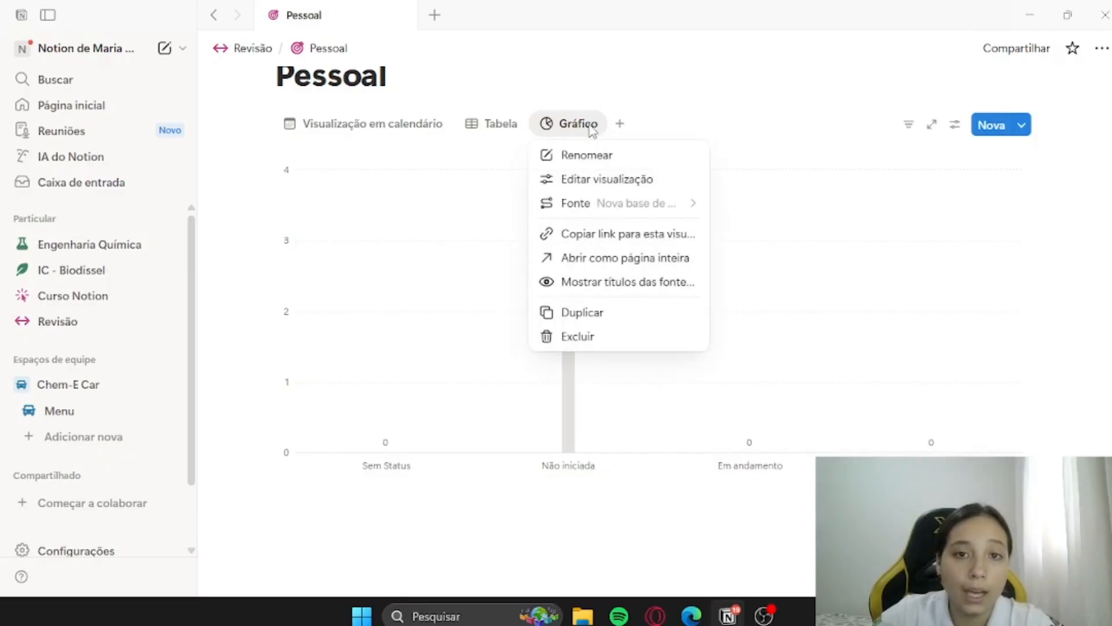
pyautogui.click(628, 185)
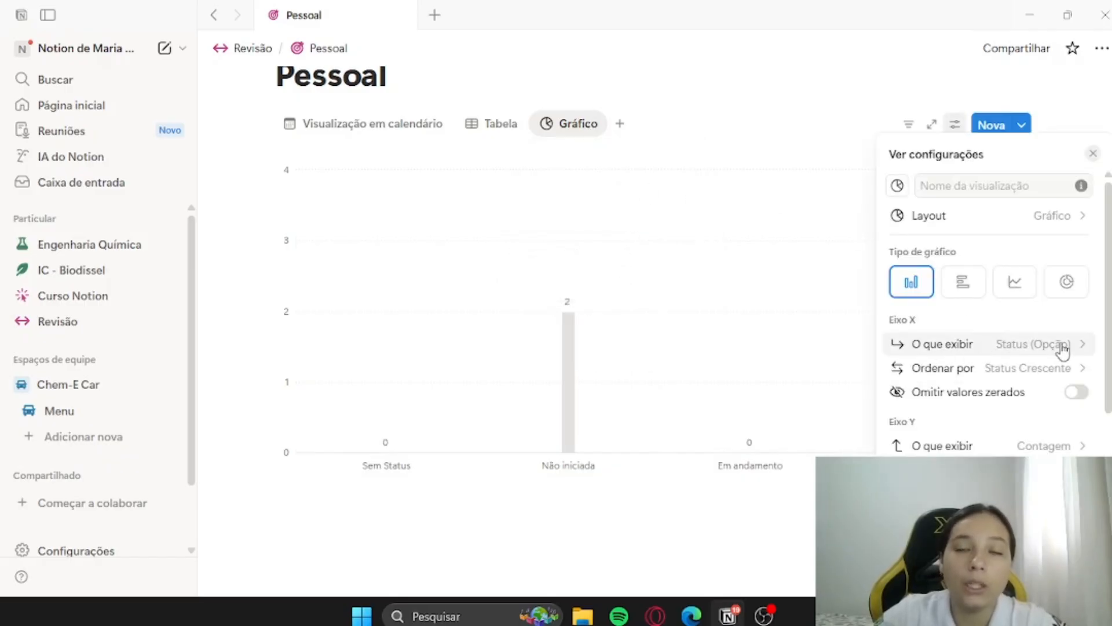
pyautogui.click(992, 343)
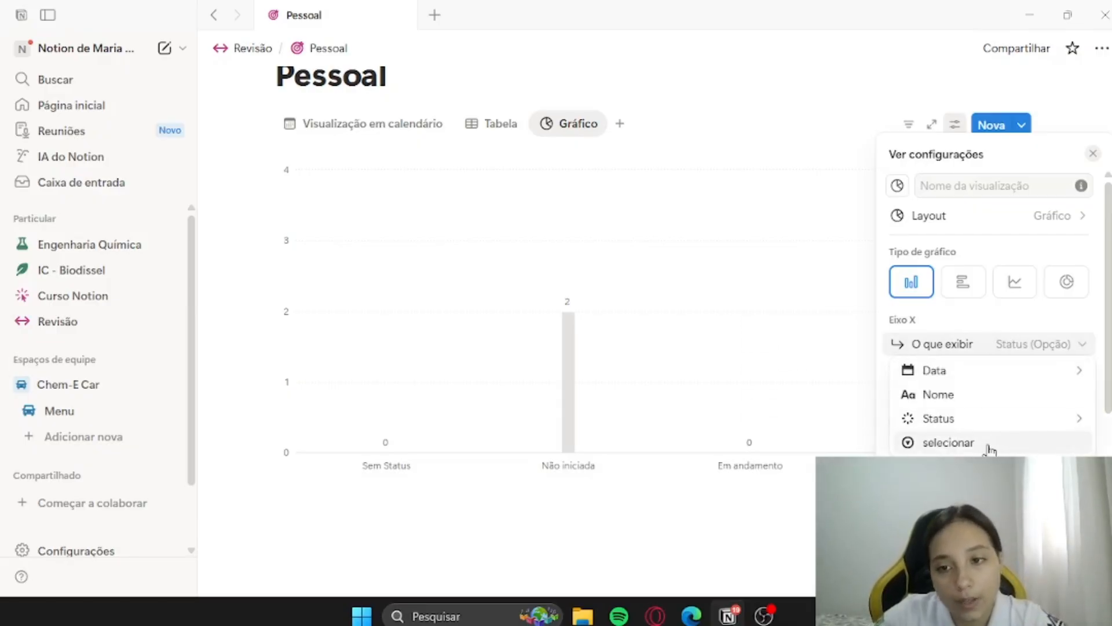
pyautogui.click(777, 147)
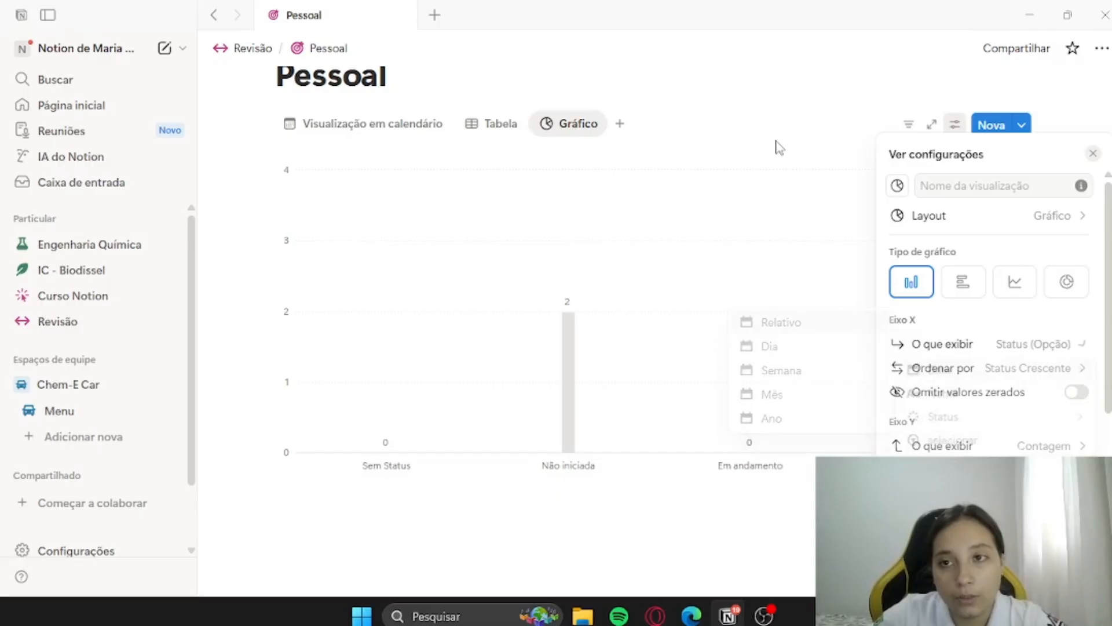
pyautogui.click(863, 120)
# - Set the chart's Eixo X to display the selecionar property
pyautogui.click(955, 125)
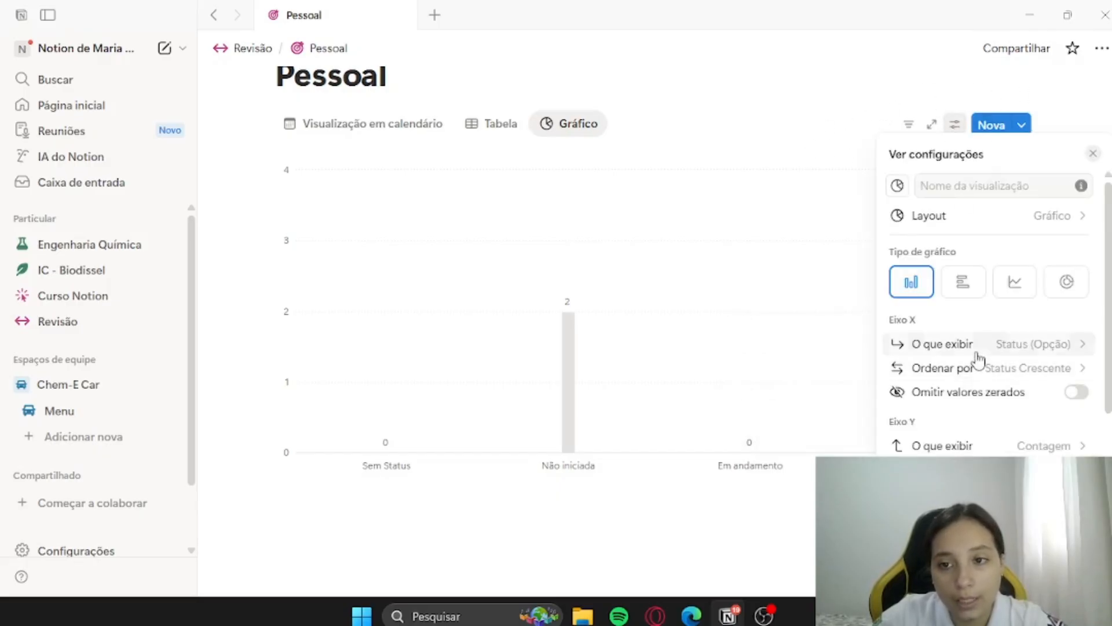
pyautogui.click(1015, 347)
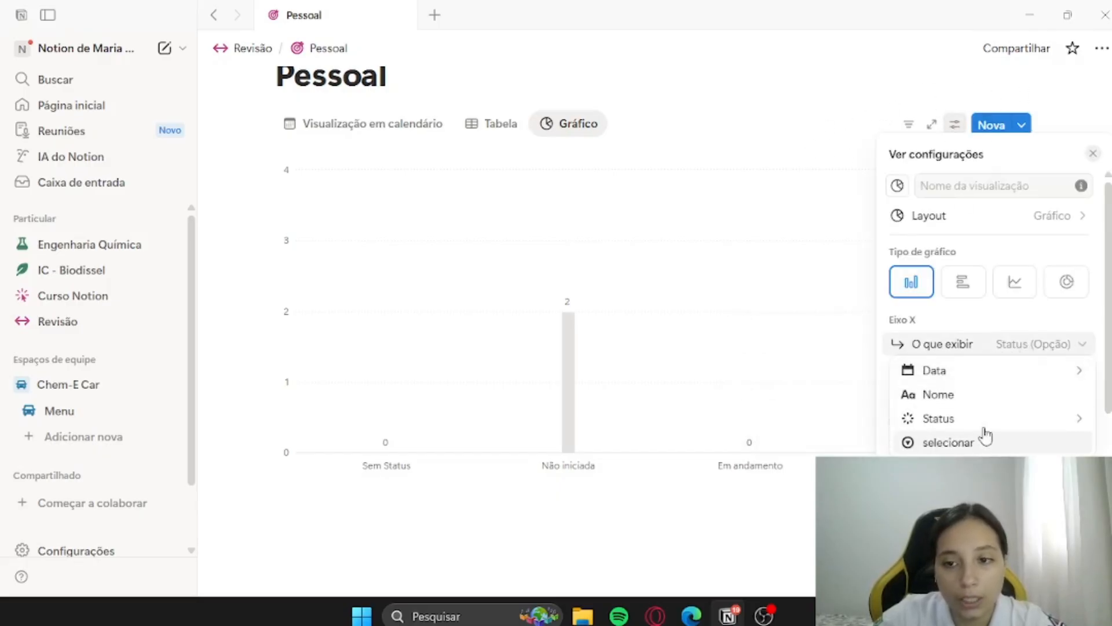
pyautogui.click(985, 446)
pyautogui.click(747, 125)
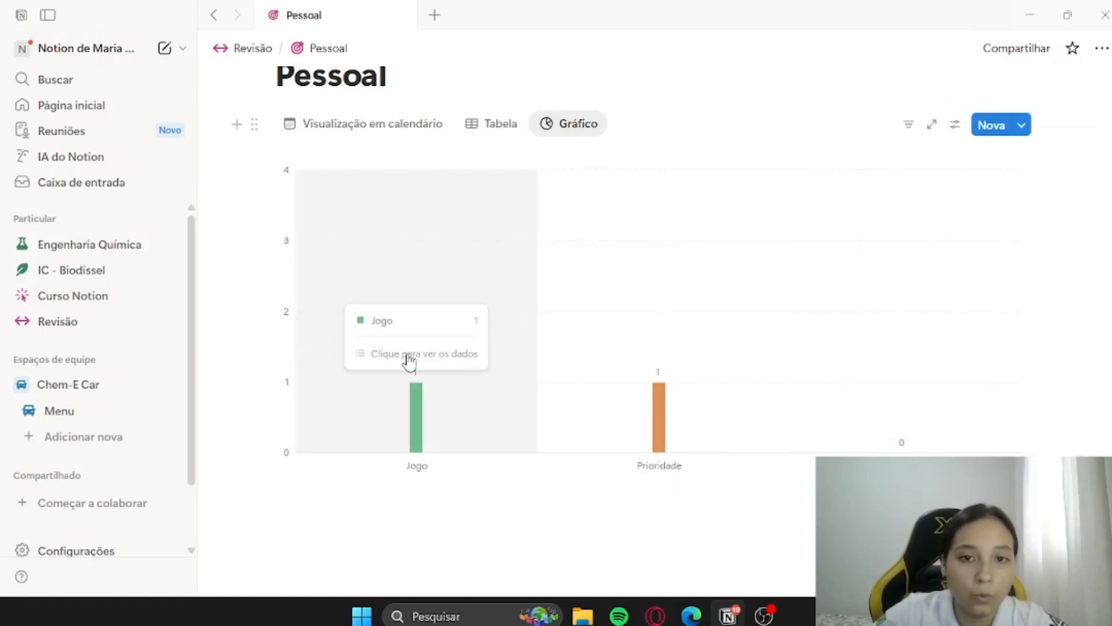
# - Add a Cronograma view to the Pessoal database, keeping its default name and settings
pyautogui.click(620, 124)
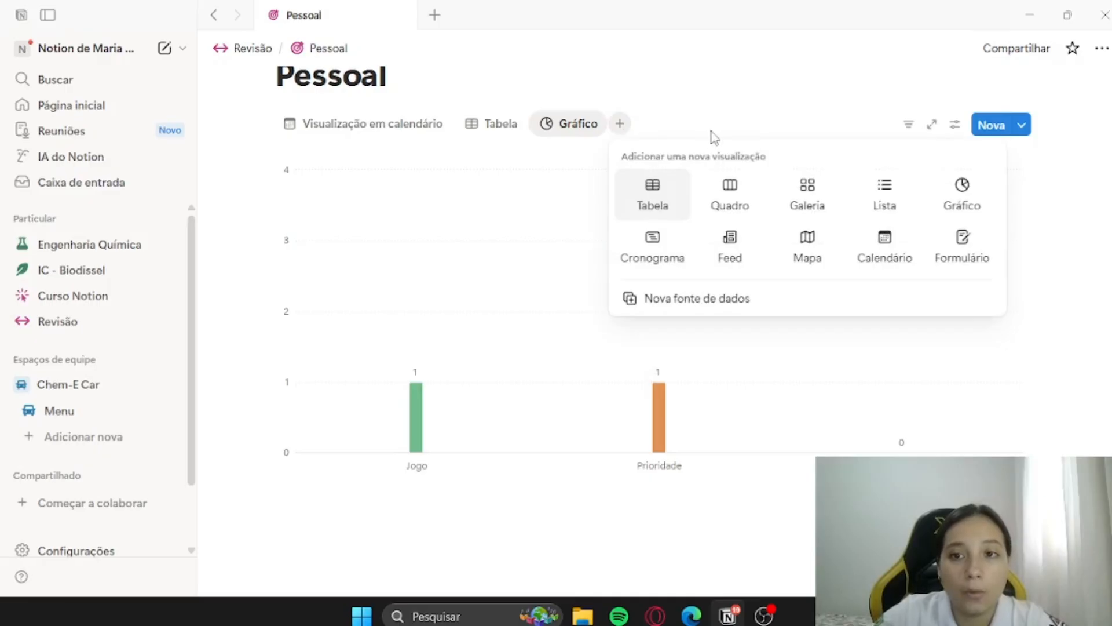
pyautogui.click(671, 255)
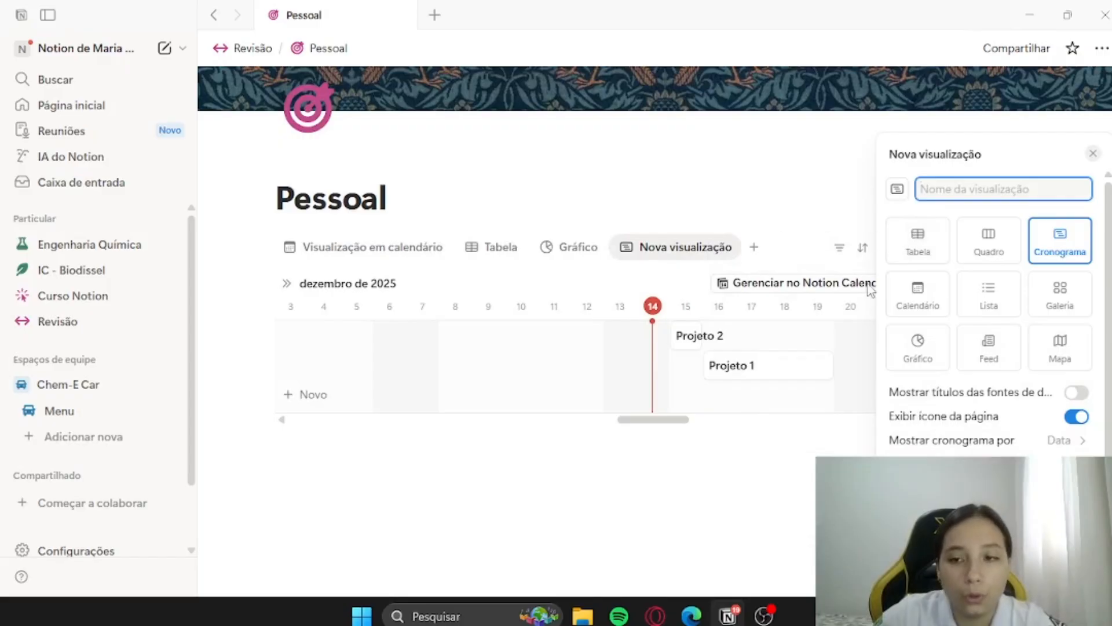
pyautogui.scroll(-1, 1037, 399)
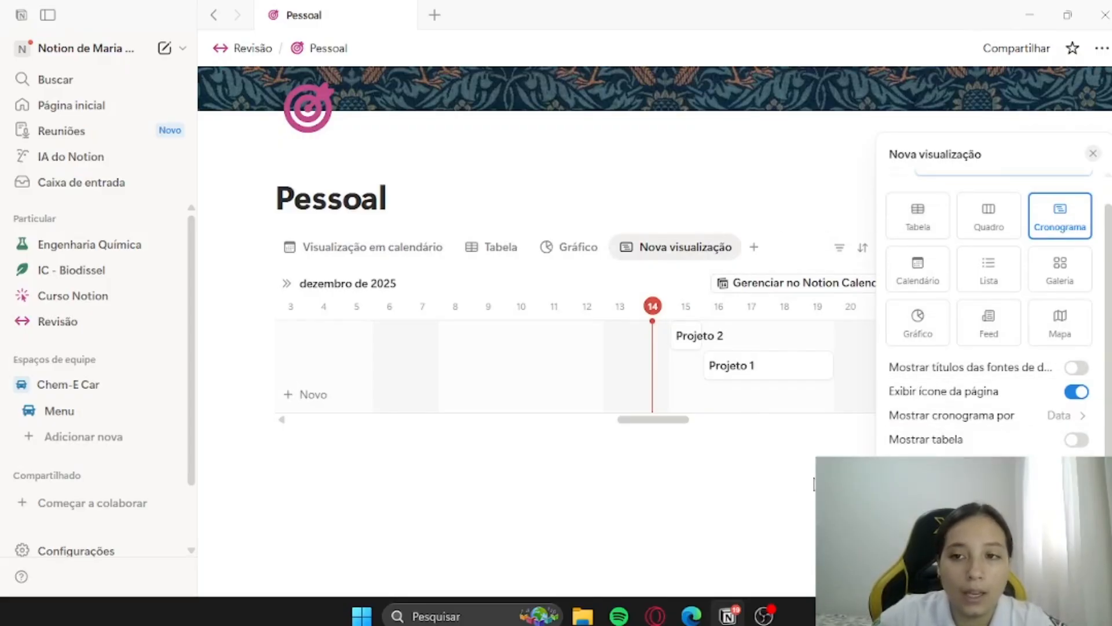
pyautogui.click(814, 484)
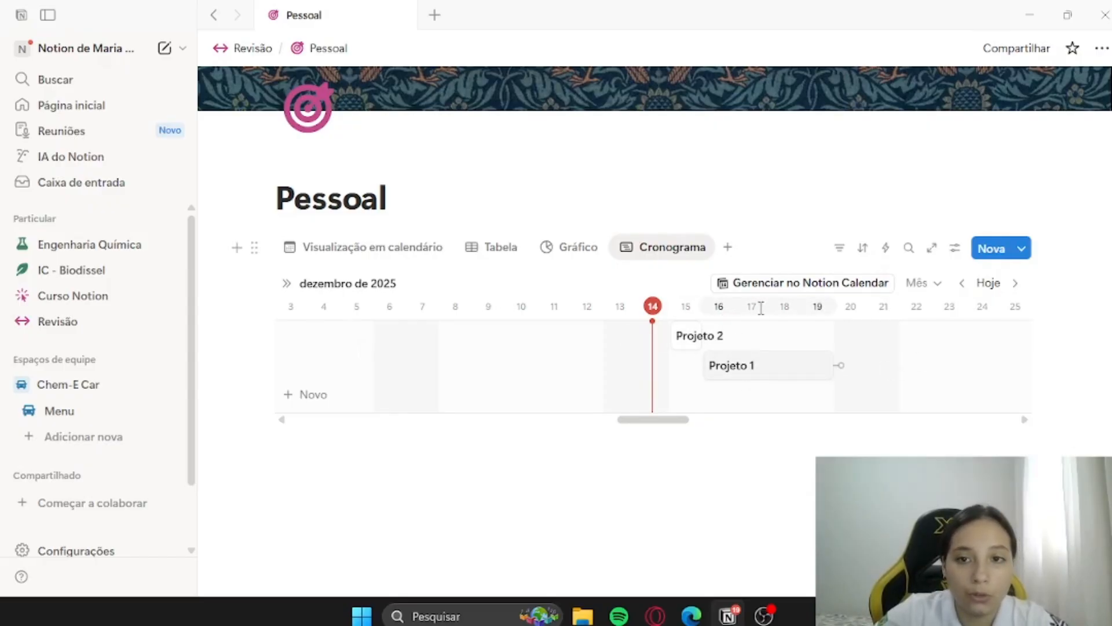
# - Review the Gráfico view and the December 2025 calendar view with the two projects
pyautogui.click(576, 255)
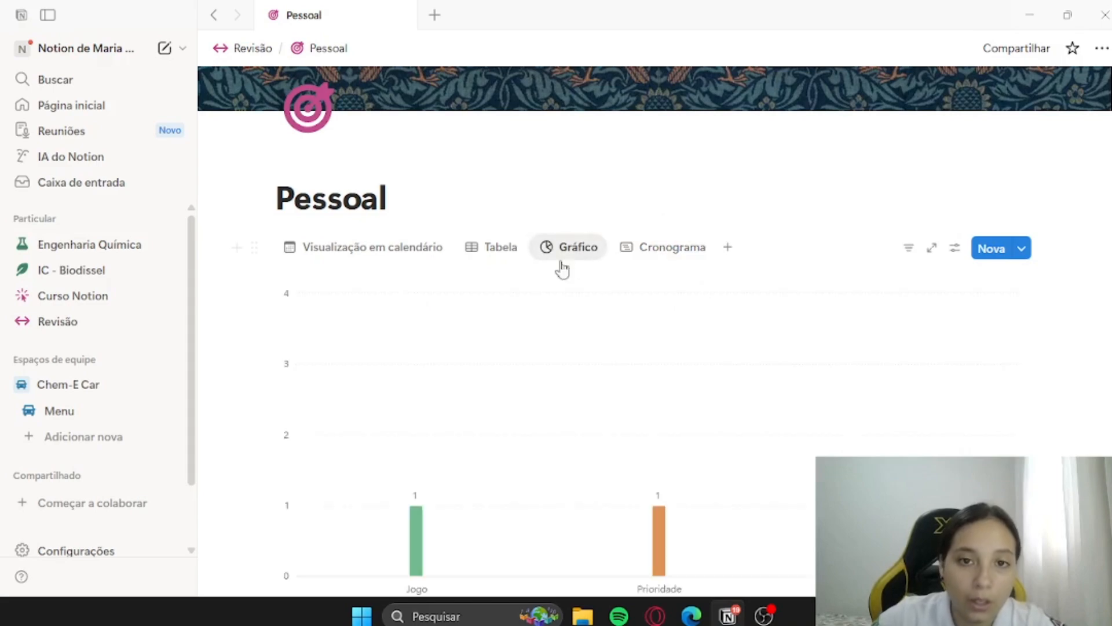
pyautogui.click(406, 248)
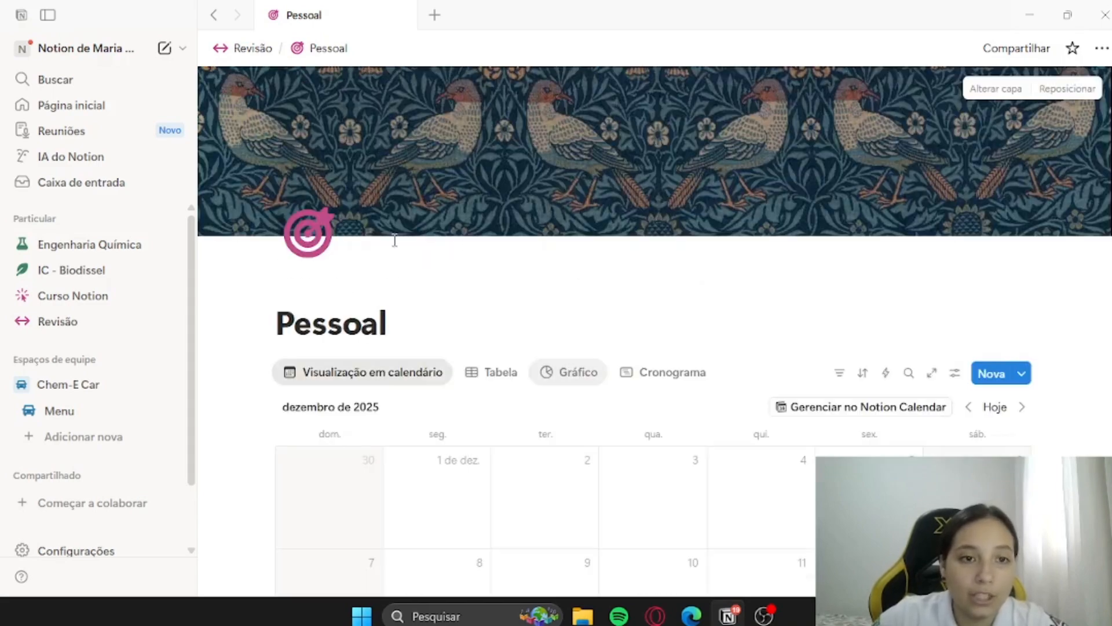
pyautogui.scroll(-3, 635, 325)
pyautogui.scroll(-3, 634, 321)
pyautogui.scroll(3, 597, 320)
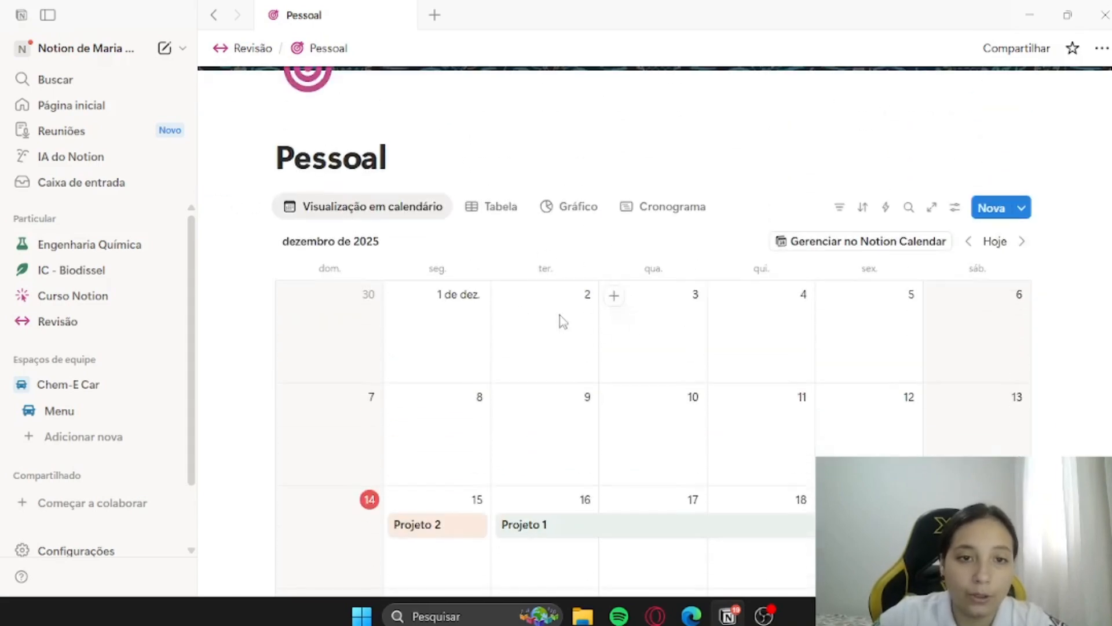
pyautogui.scroll(1, 507, 227)
pyautogui.scroll(1, 506, 232)
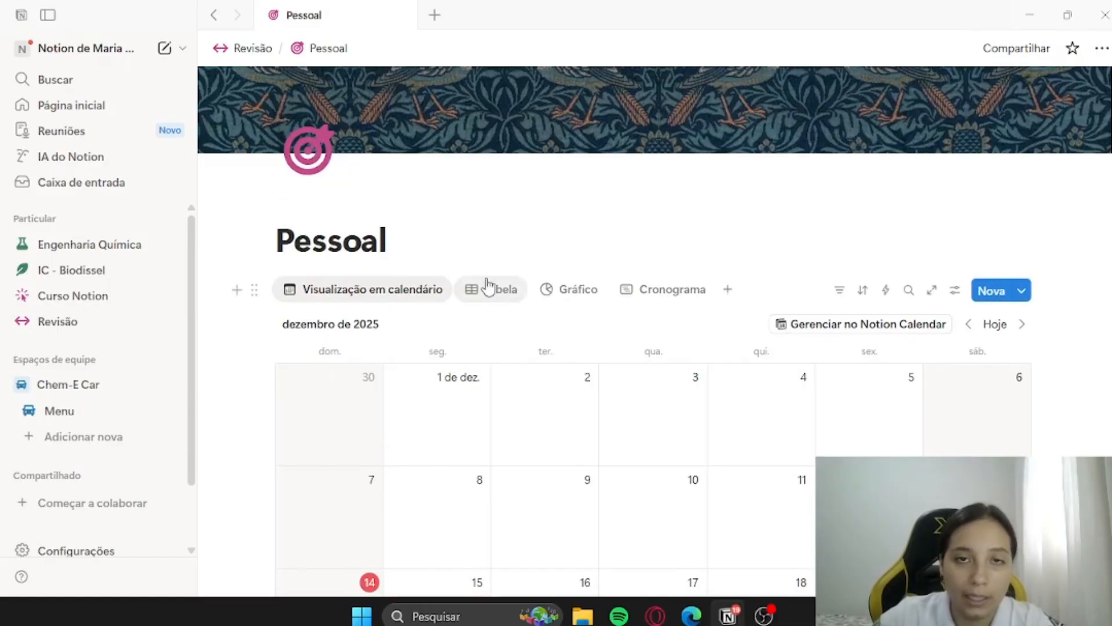
pyautogui.scroll(-3, 590, 251)
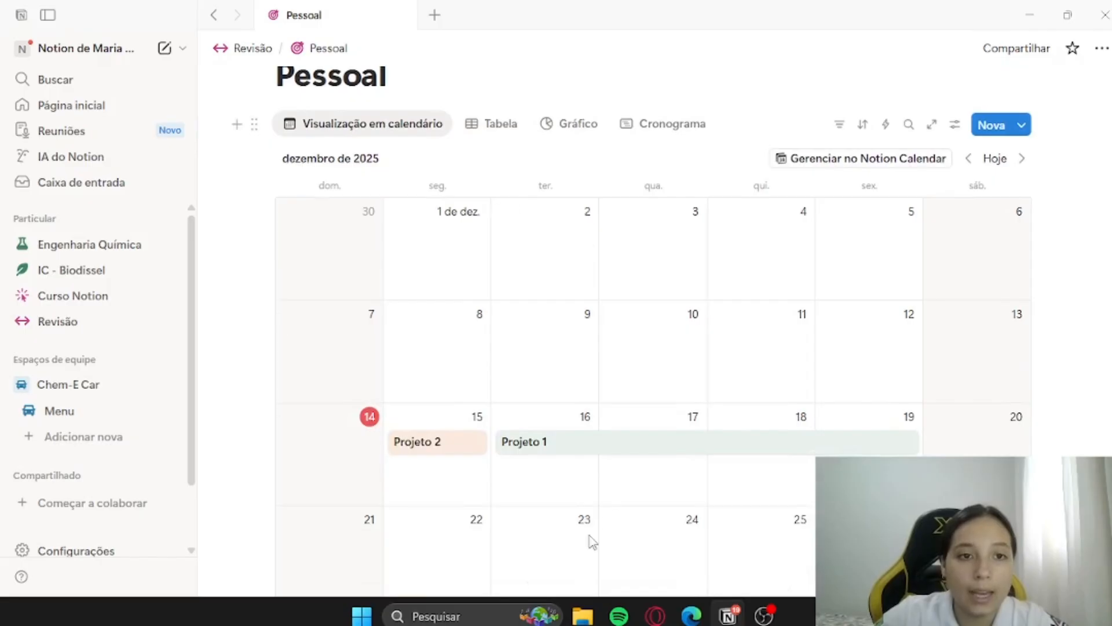
# - Review the Tabela view and the Gráfico view of the Pessoal database
pyautogui.click(498, 130)
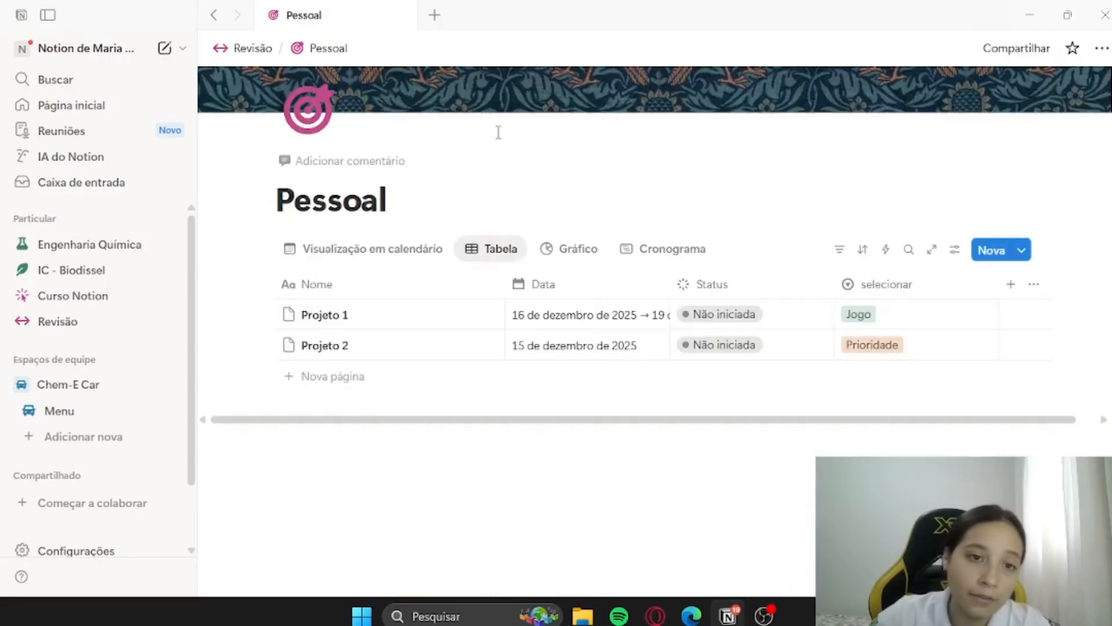
pyautogui.click(576, 255)
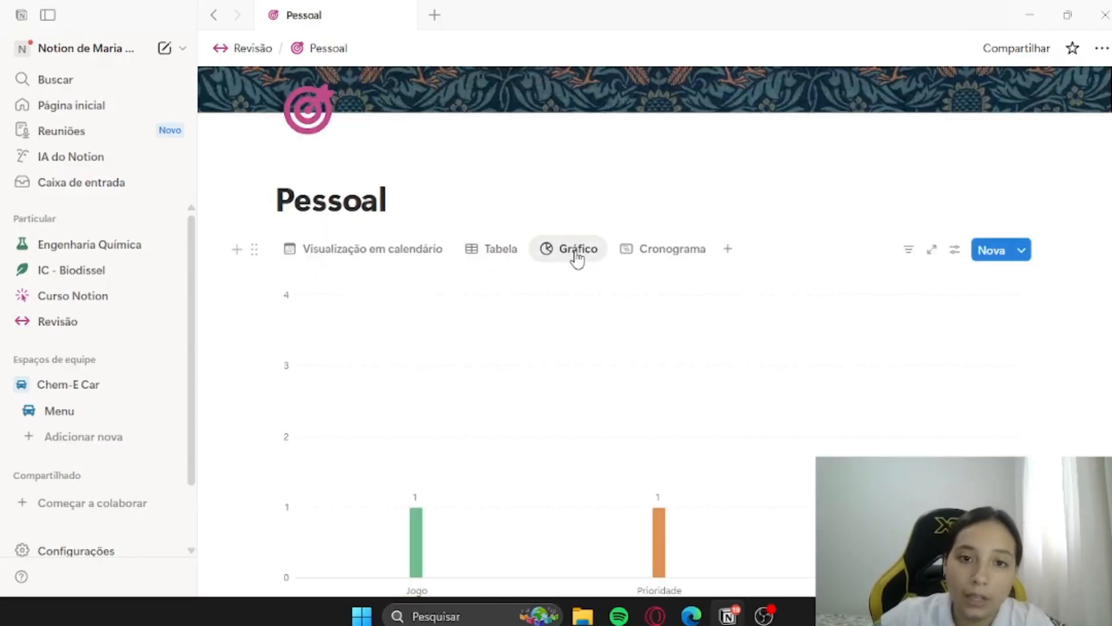
pyautogui.scroll(-3, 591, 255)
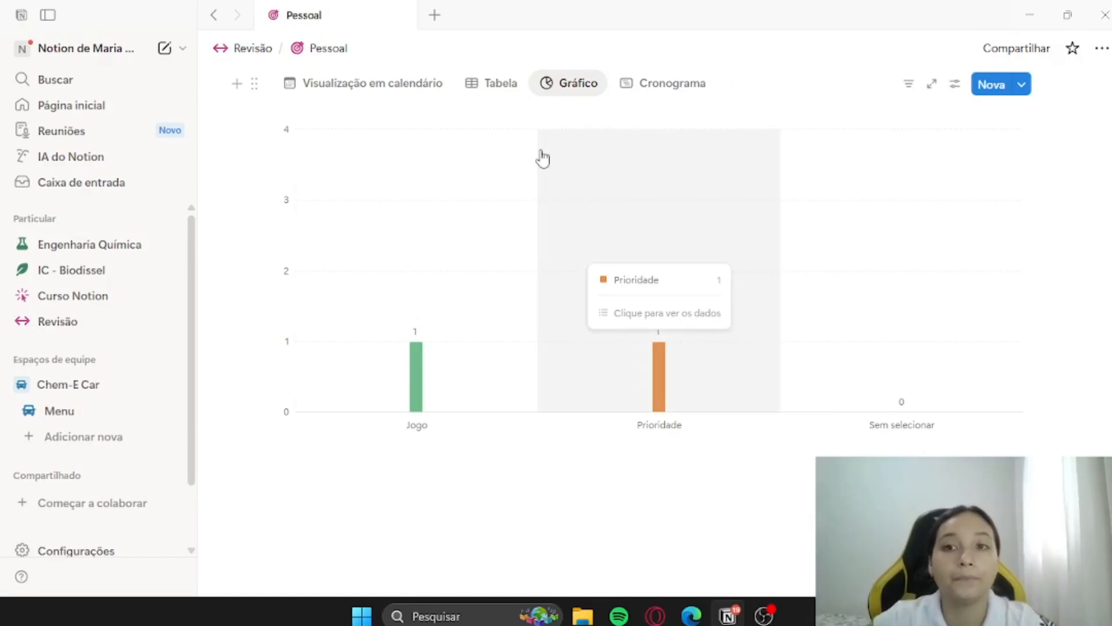
pyautogui.scroll(5, 522, 163)
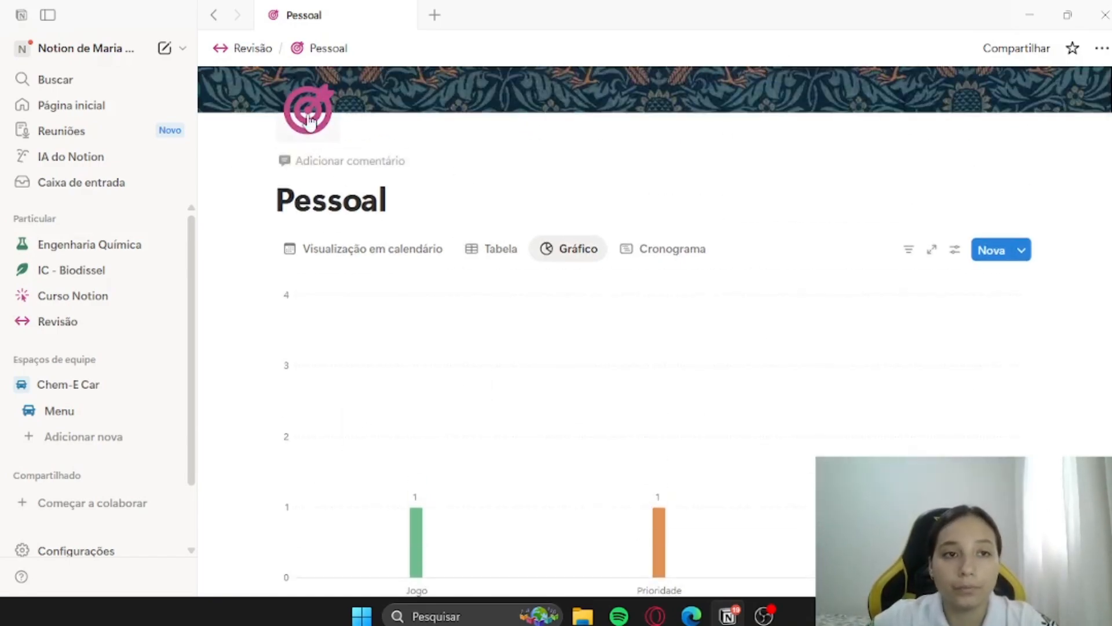
# - Return to the Revisão page and insert a Visualização em tabela database block below the Pessoal subpage
pyautogui.click(249, 55)
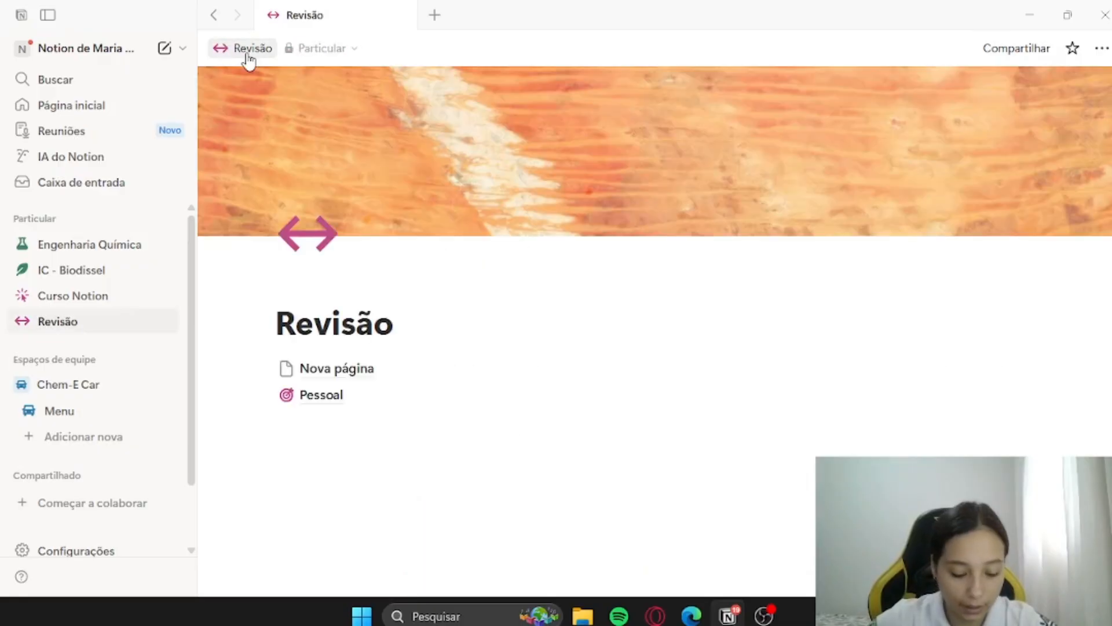
pyautogui.moveTo(389, 373)
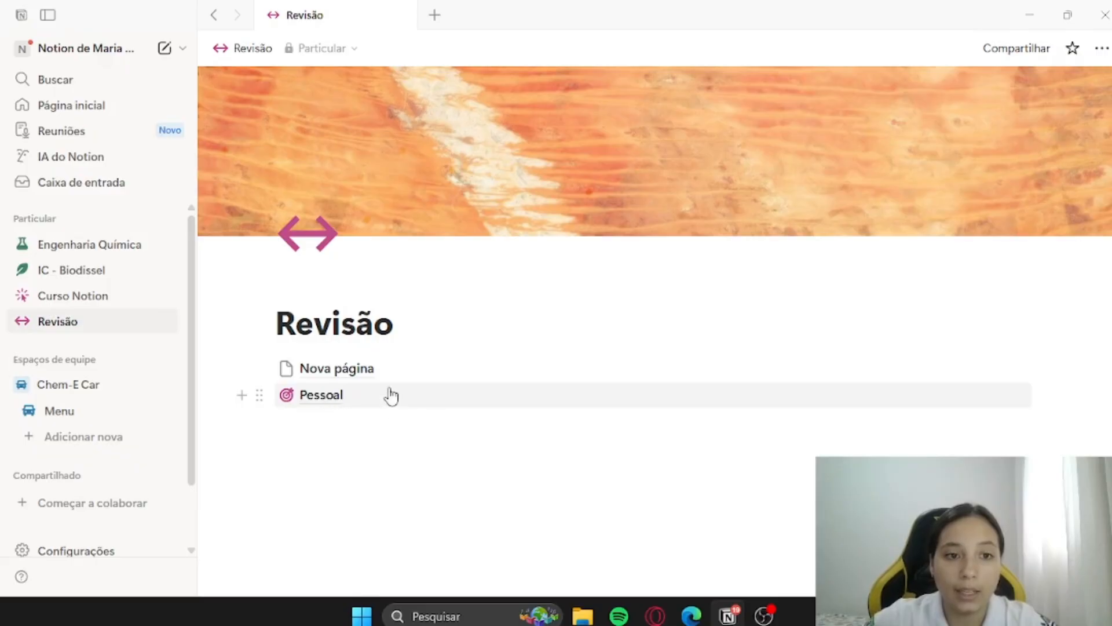
pyautogui.click(330, 436)
pyautogui.click(247, 422)
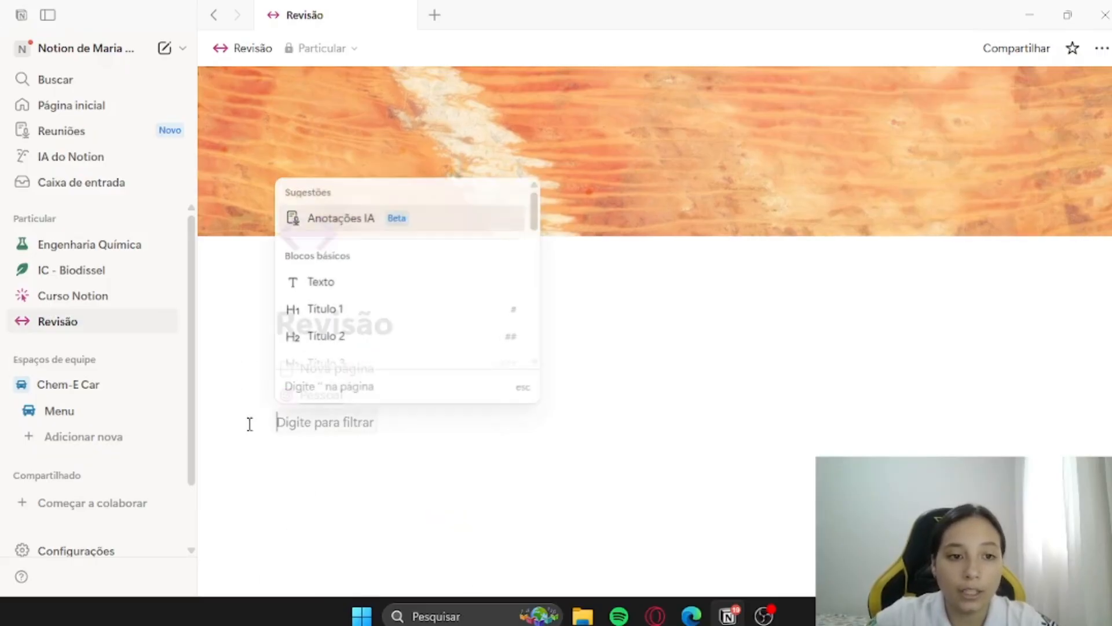
pyautogui.scroll(-10, 368, 313)
pyautogui.scroll(3, 371, 295)
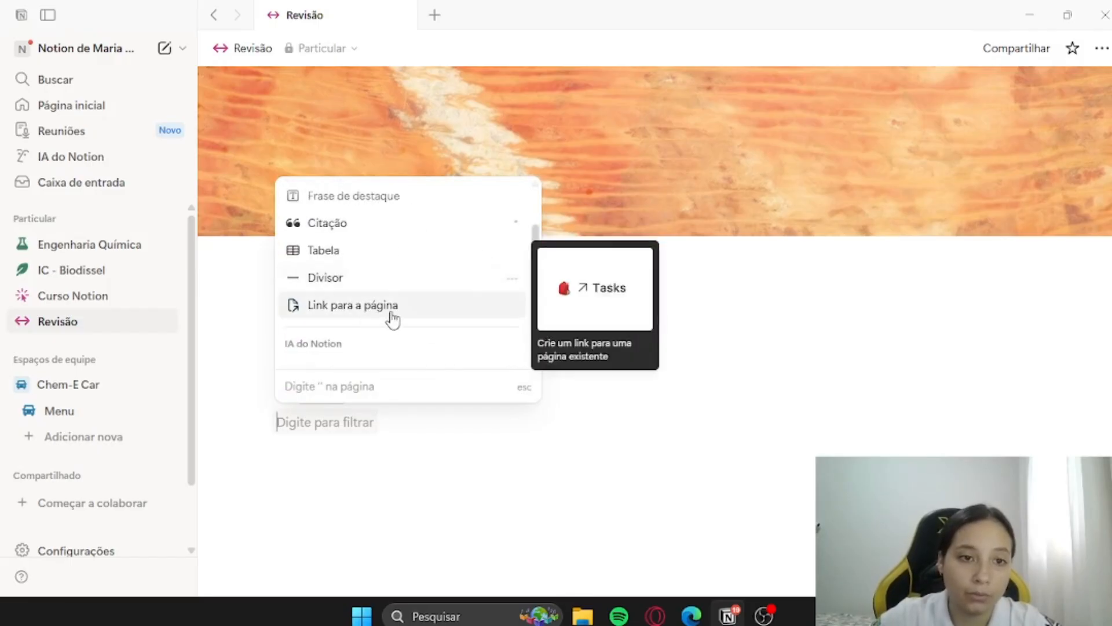
pyautogui.scroll(-3, 393, 318)
pyautogui.scroll(9, 393, 319)
pyautogui.scroll(-4, 393, 319)
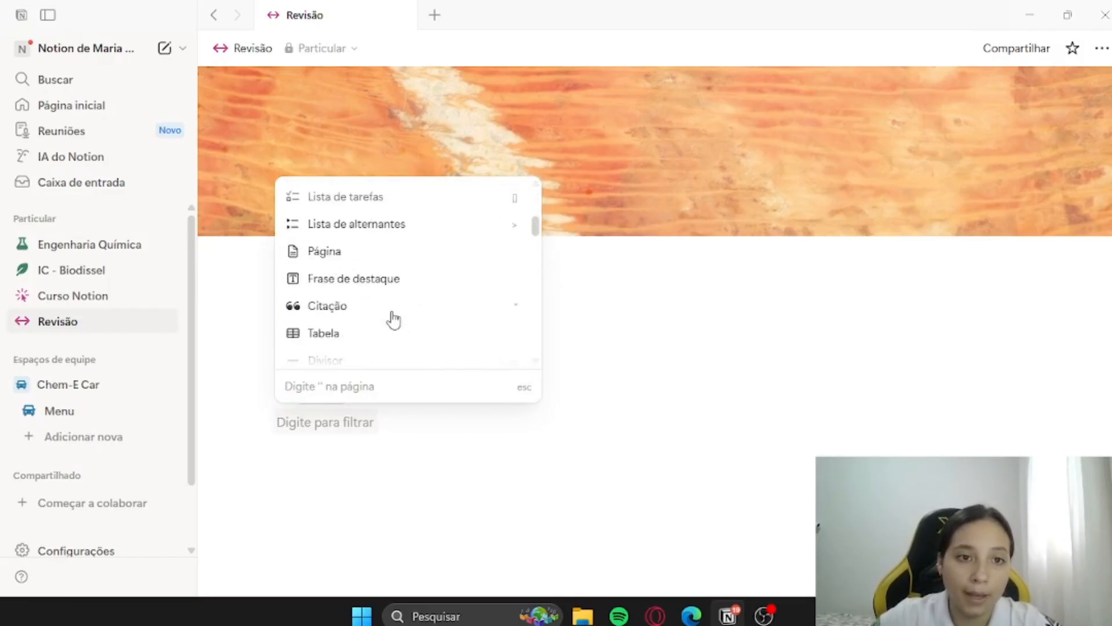
pyautogui.scroll(-5, 393, 319)
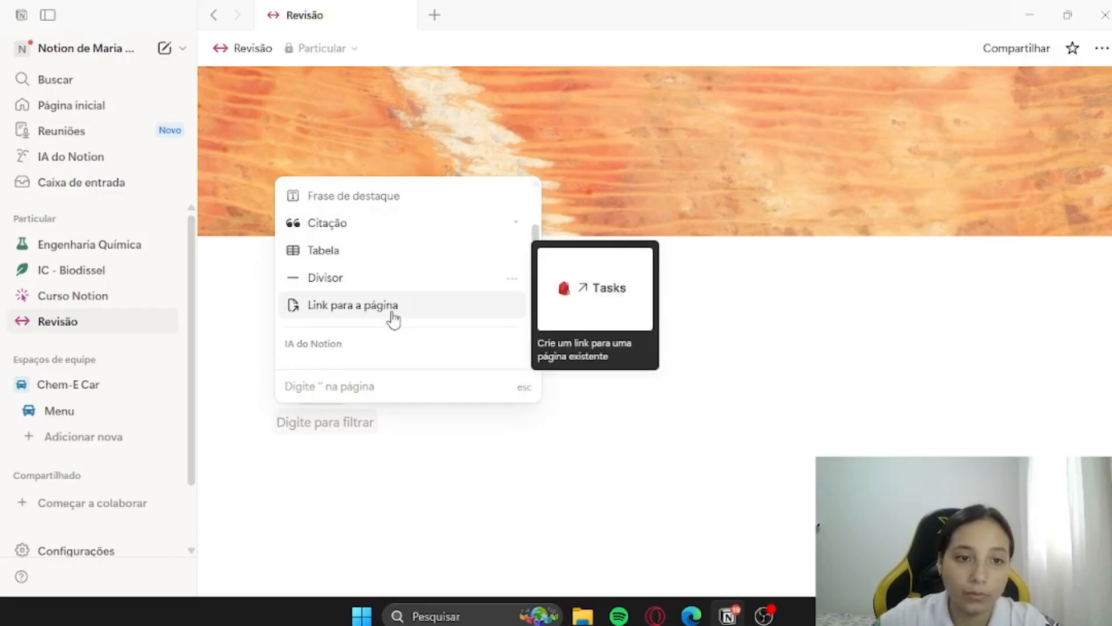
pyautogui.scroll(-6, 393, 318)
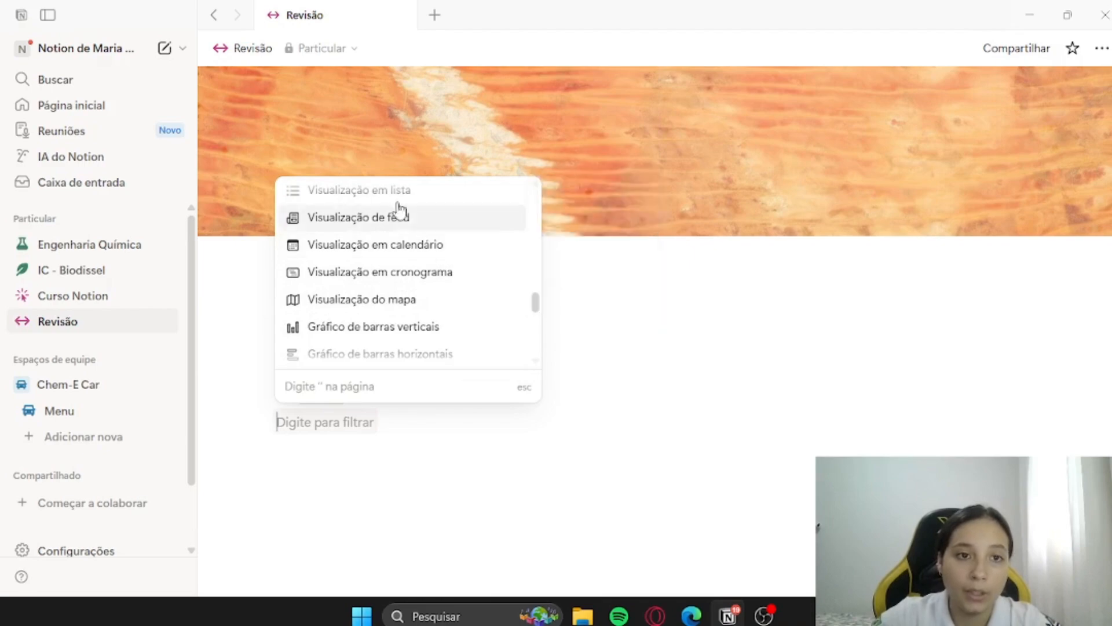
pyautogui.scroll(2, 397, 255)
pyautogui.scroll(2, 402, 268)
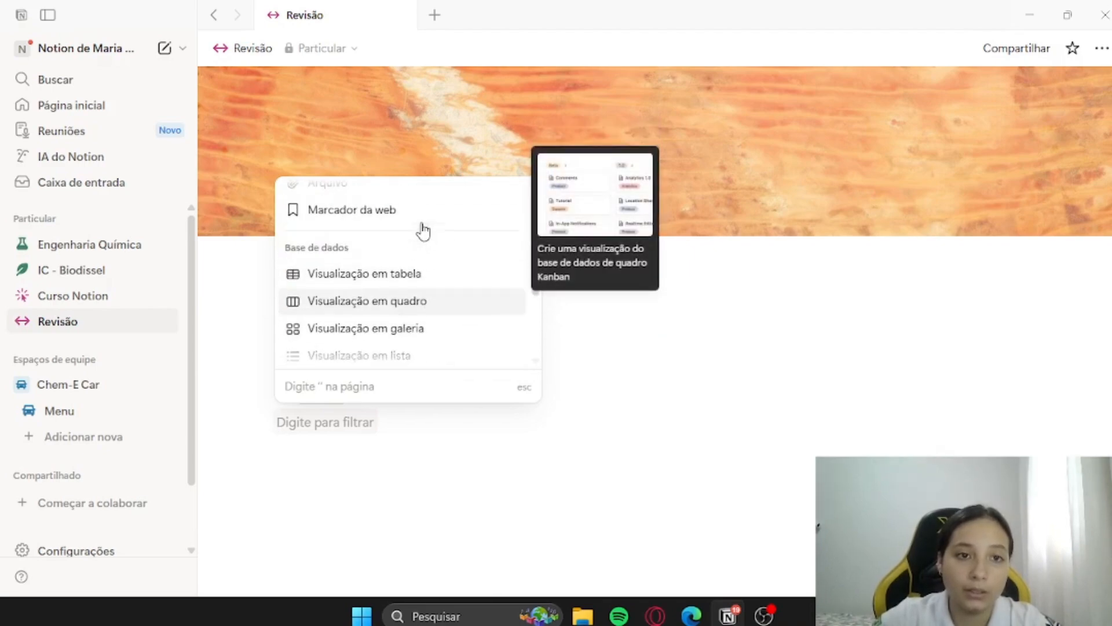
pyautogui.click(379, 279)
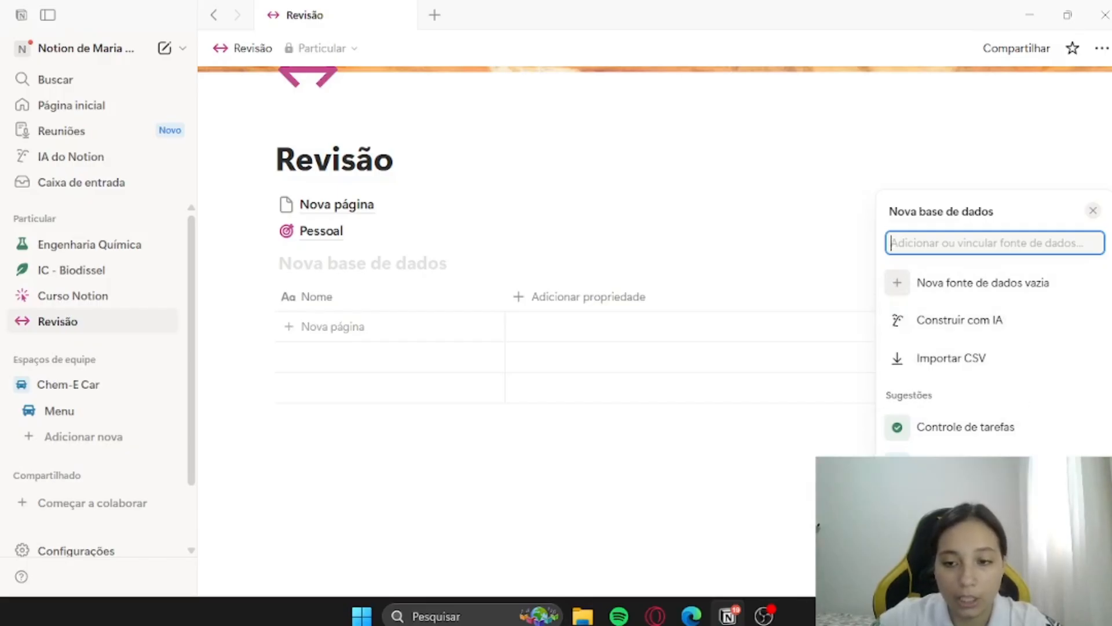
# - Link the new table to the existing data source Nova base de dados from Revisão / Pessoal
pyautogui.click(996, 570)
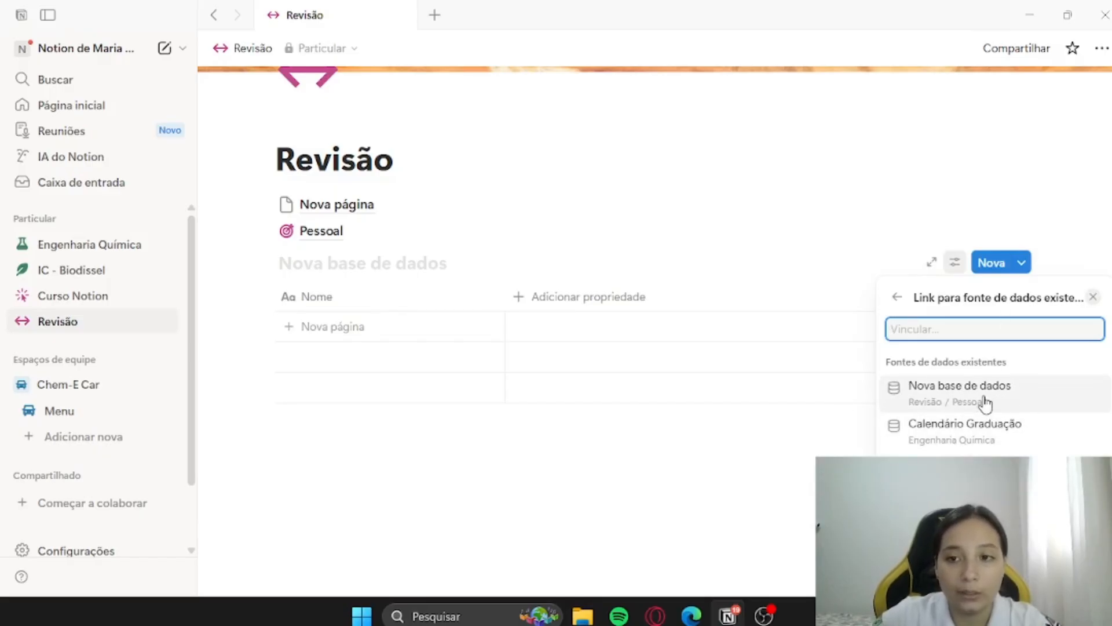
pyautogui.click(996, 400)
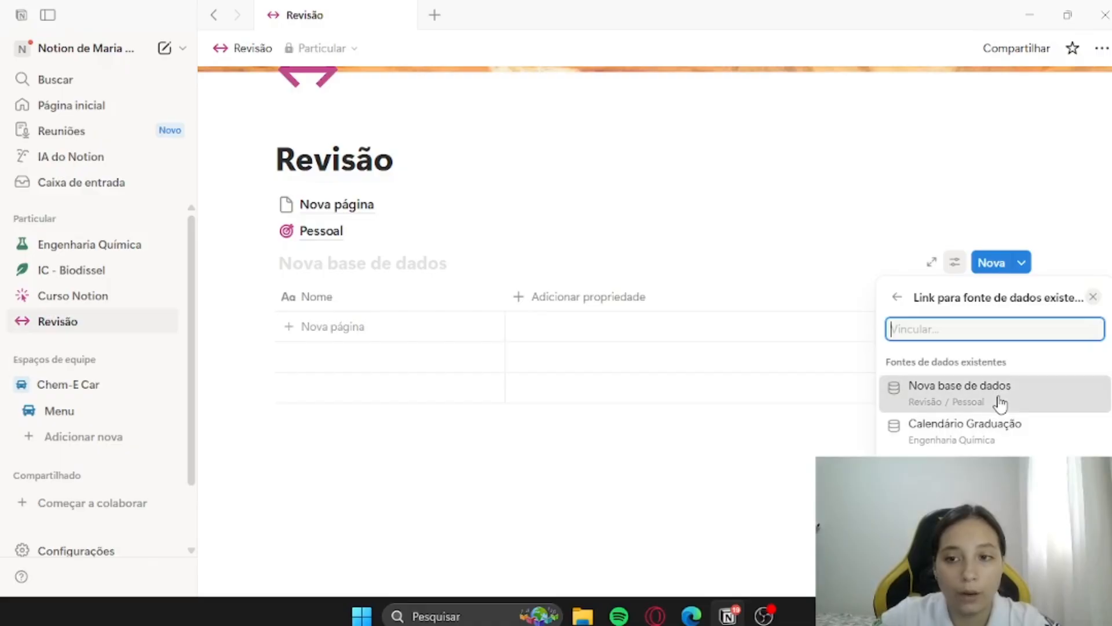
pyautogui.click(722, 394)
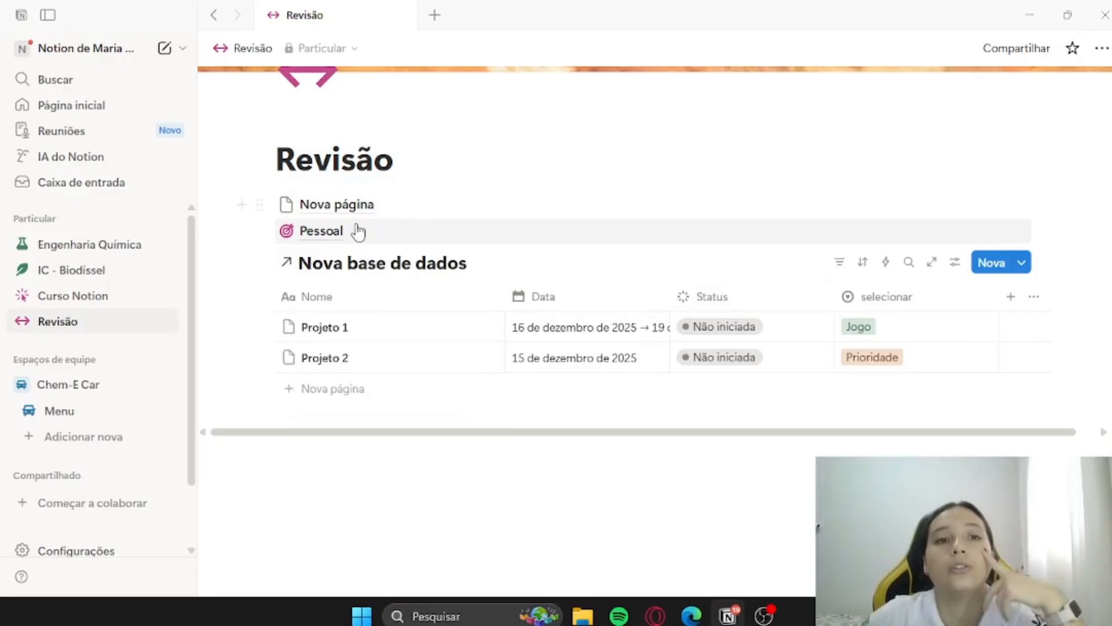
pyautogui.click(421, 479)
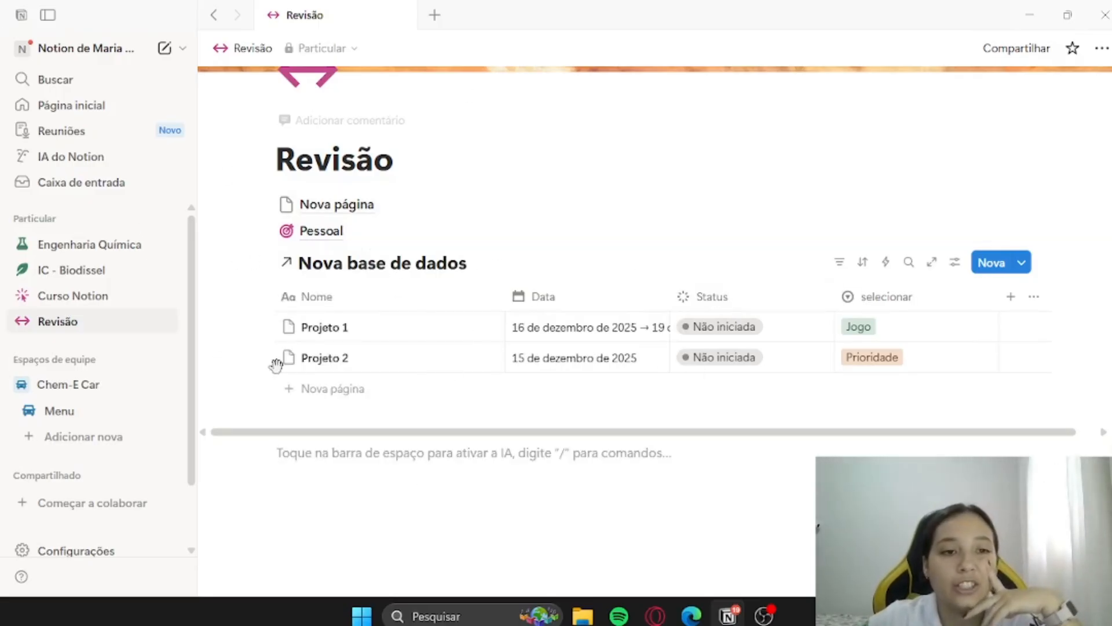
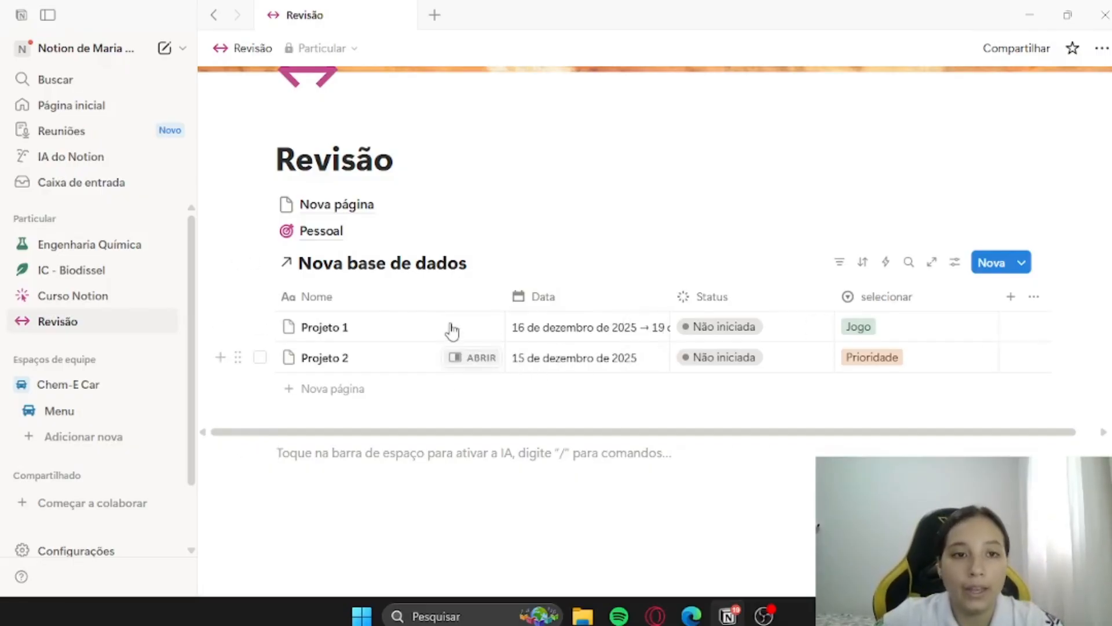
pyautogui.scroll(1, 677, 288)
pyautogui.scroll(-2, 423, 293)
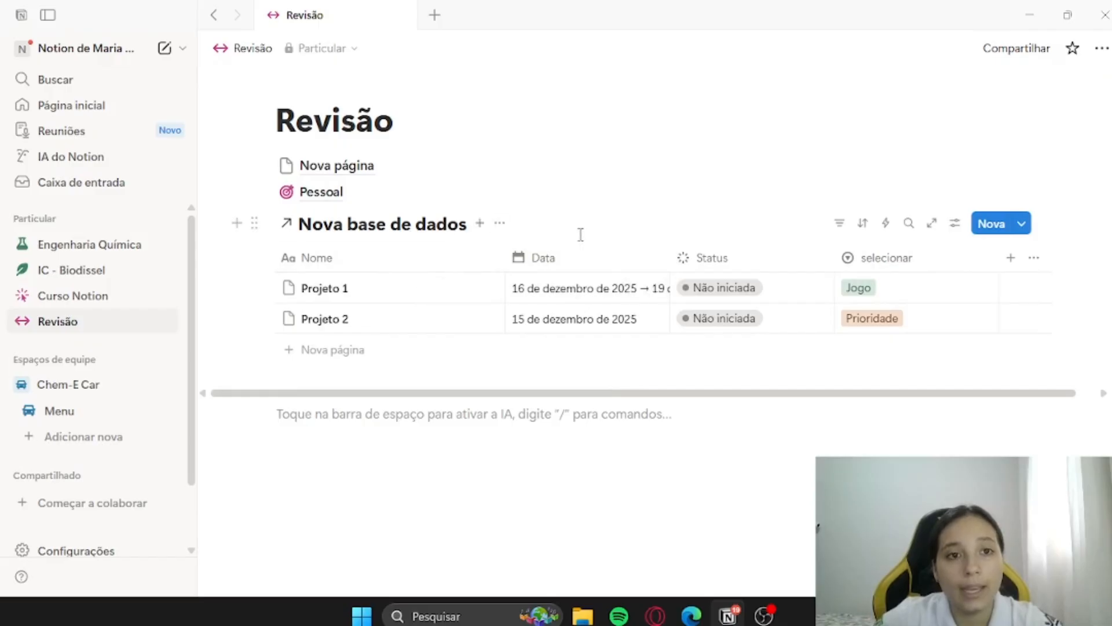
pyautogui.scroll(1, 555, 293)
pyautogui.scroll(1, 555, 293)
pyautogui.hscroll(1, 672, 479)
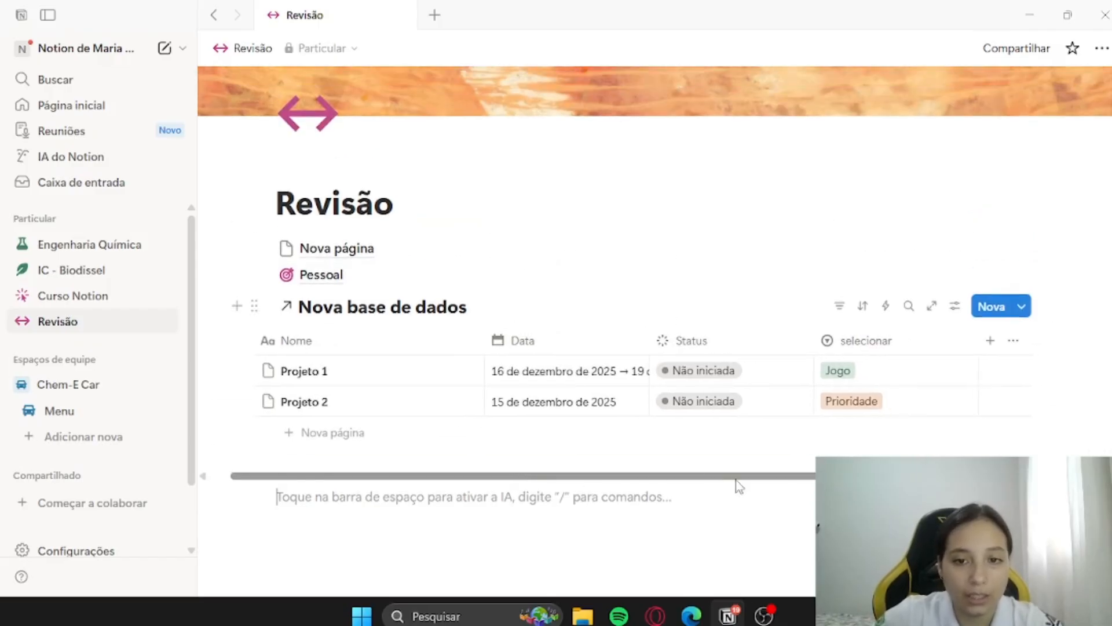
pyautogui.hscroll(-1, 739, 486)
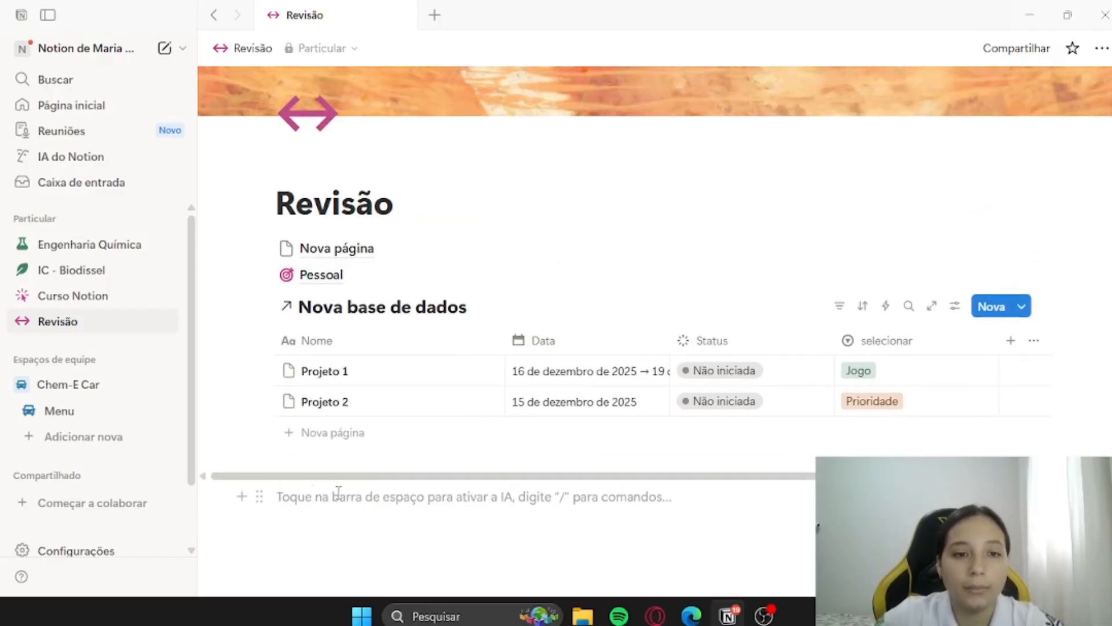
# - Insert an empty Arquivo block below the linked database on the Revisão page
pyautogui.click(241, 497)
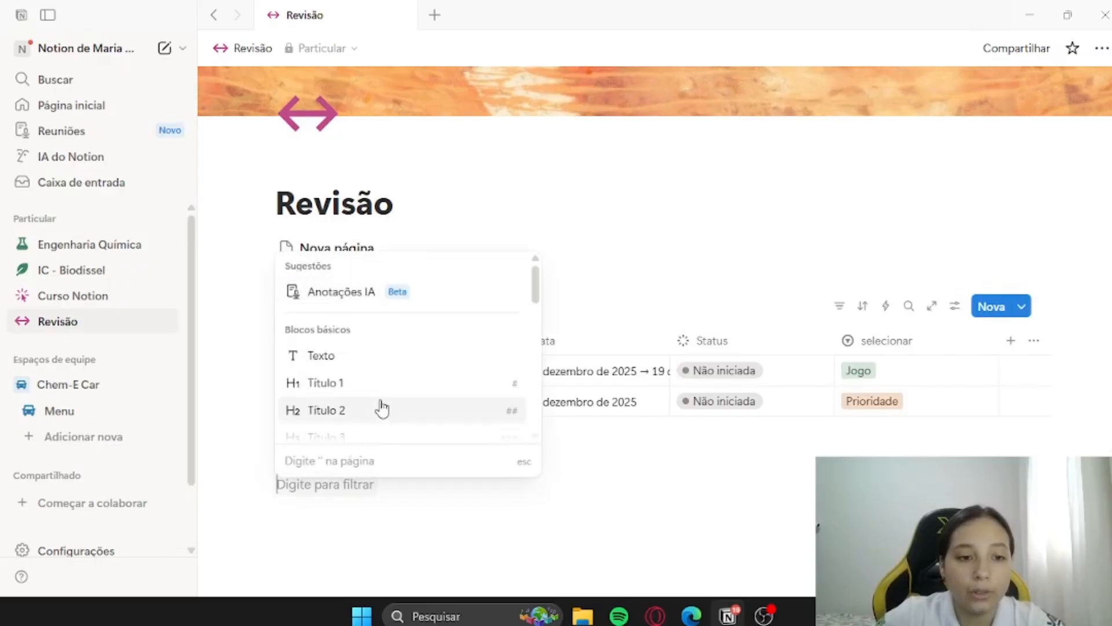
pyautogui.scroll(-15, 383, 409)
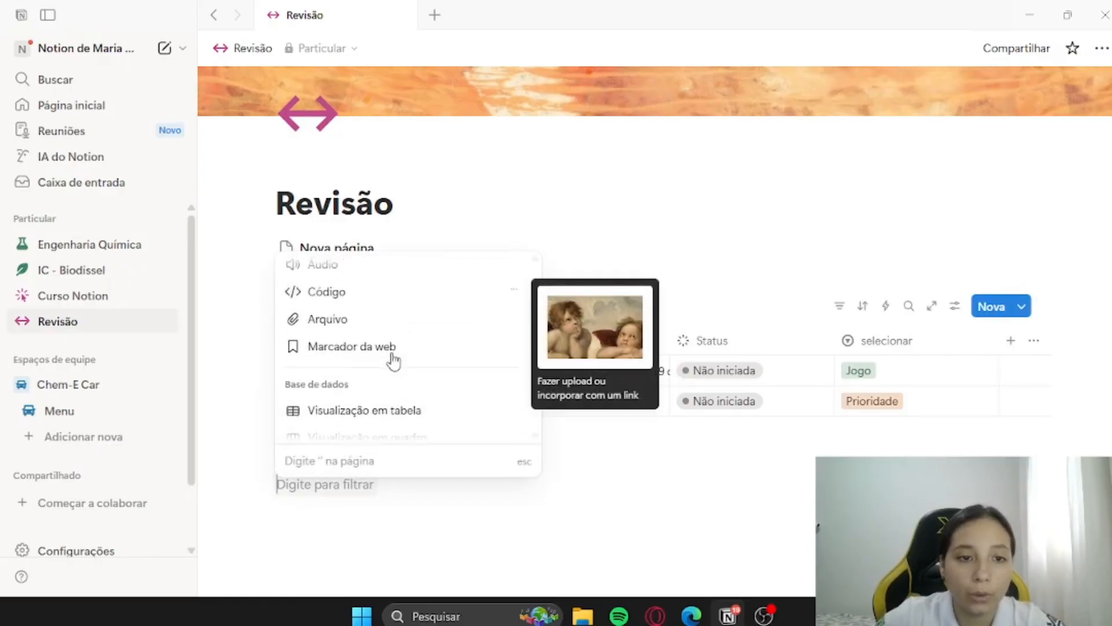
pyautogui.scroll(1, 371, 365)
pyautogui.click(349, 371)
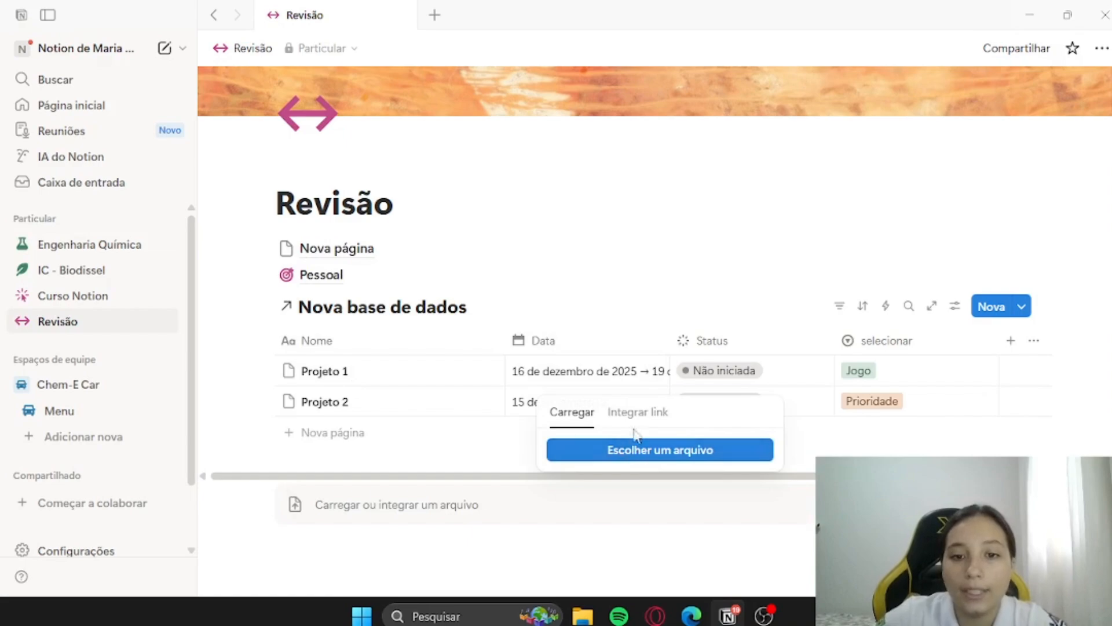
pyautogui.click(318, 545)
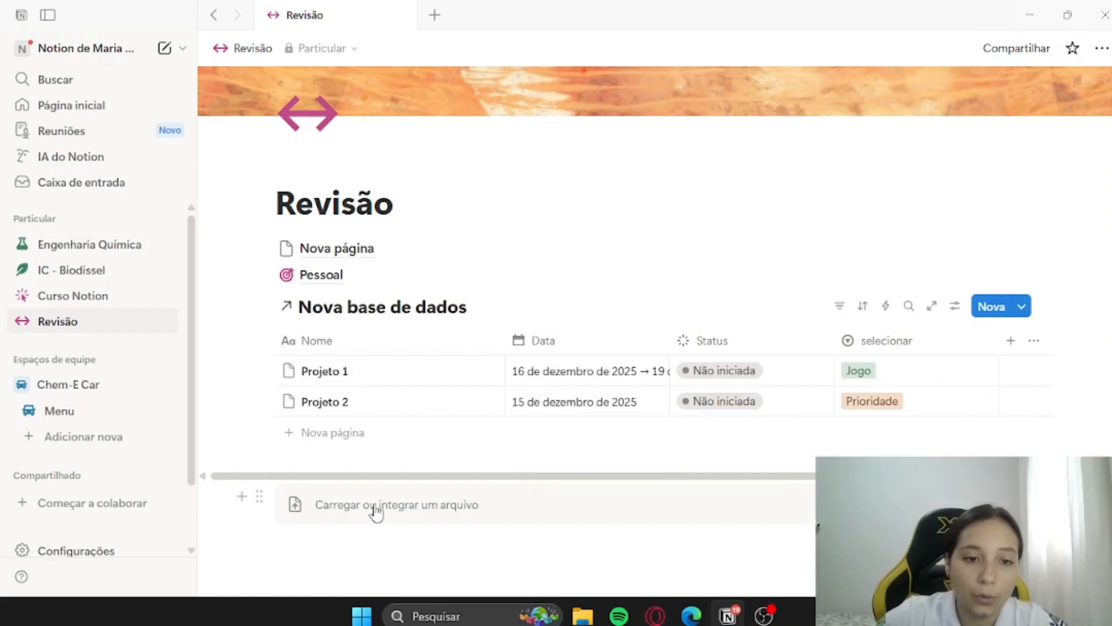
# - Upload the PDF biorefinery_RH[1] from the computer into the file block
pyautogui.click(327, 509)
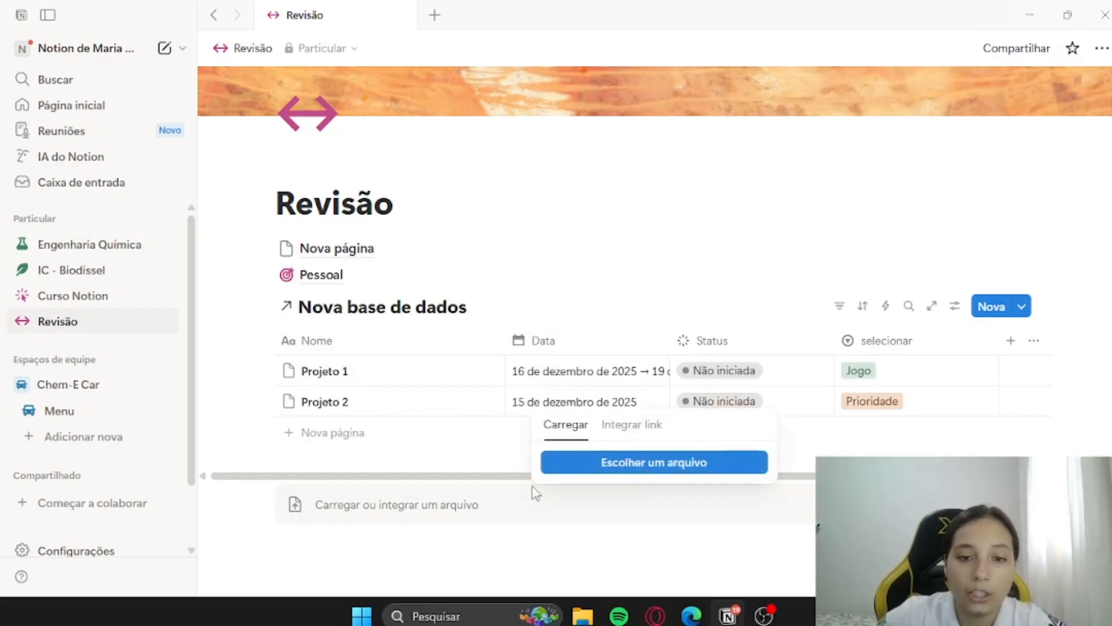
pyautogui.click(632, 457)
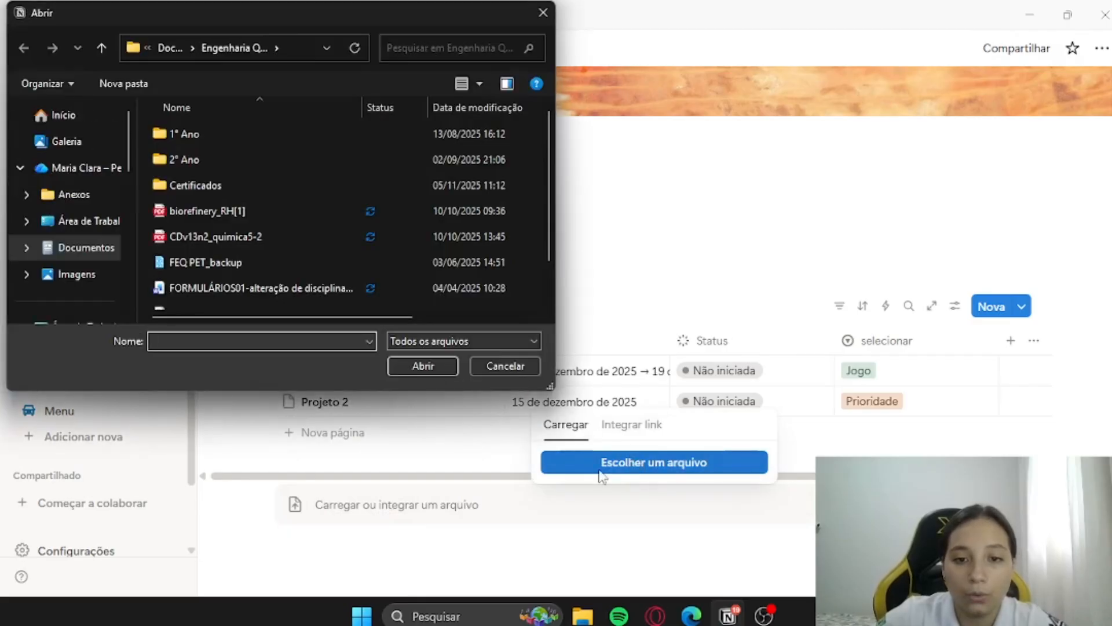
pyautogui.click(291, 212)
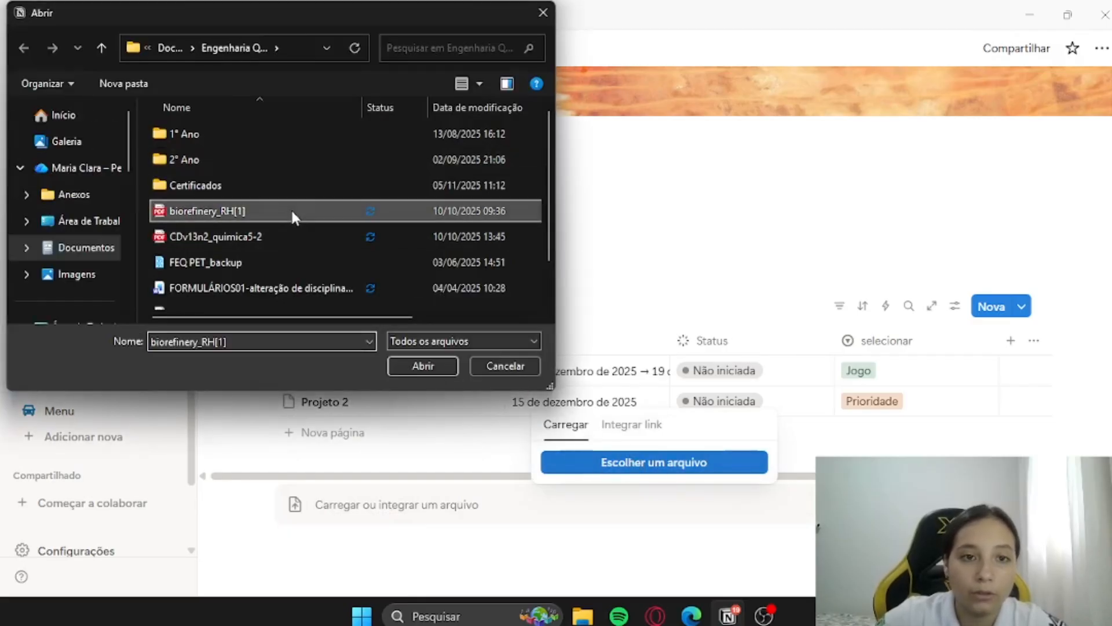
pyautogui.click(422, 369)
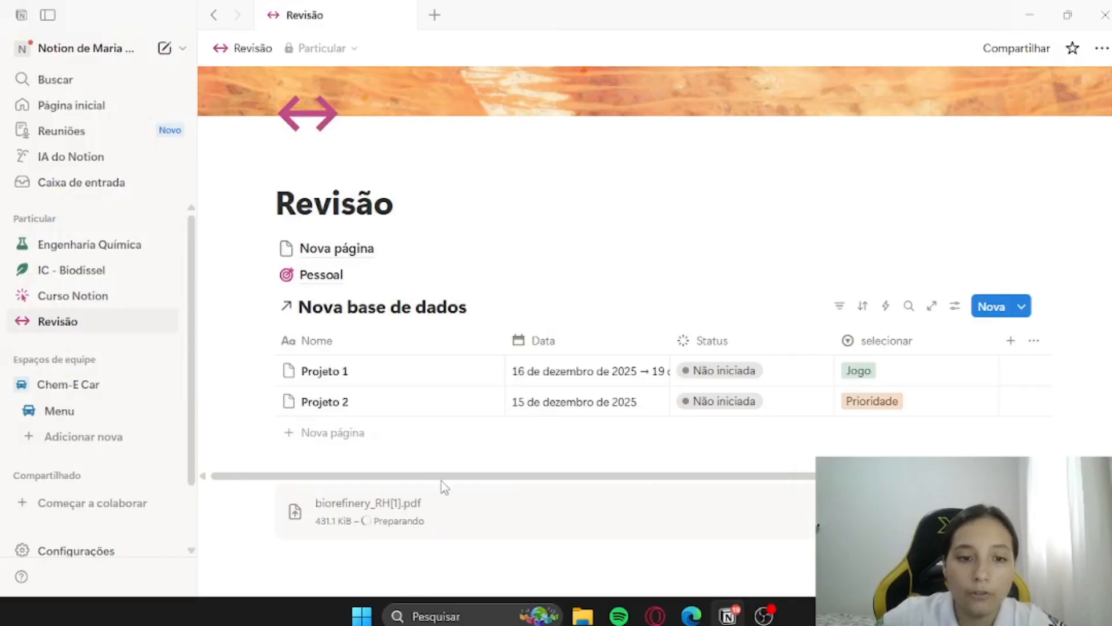
pyautogui.scroll(-2, 540, 467)
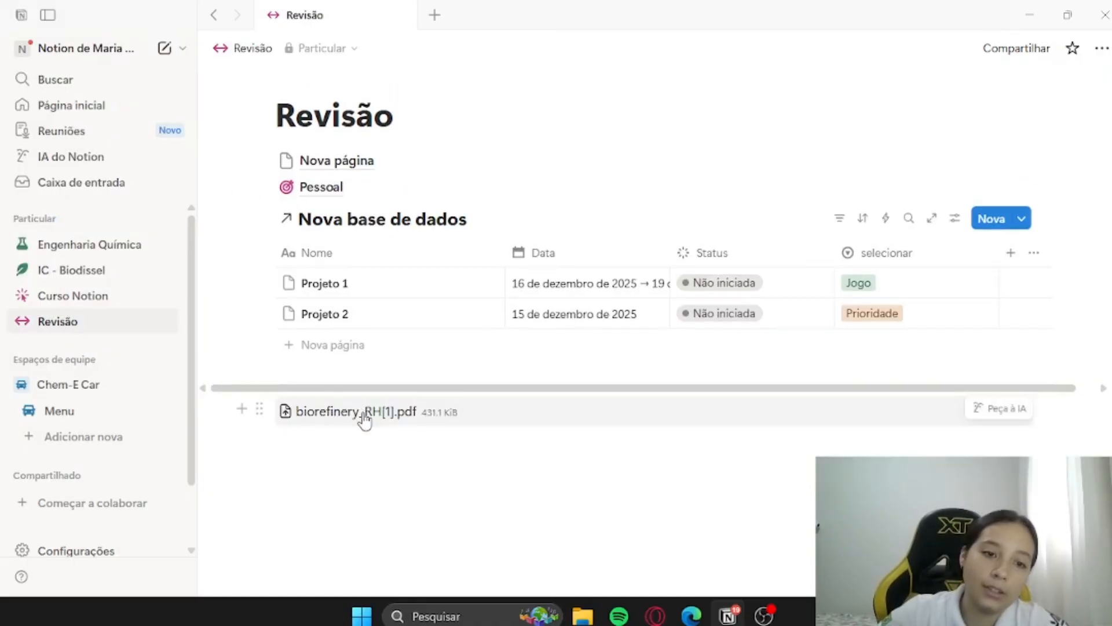
# - Open the attached biorefinery_RH[1].pdf in the browser, look through its pages, and return to the Revisão page in Notion
pyautogui.click(363, 413)
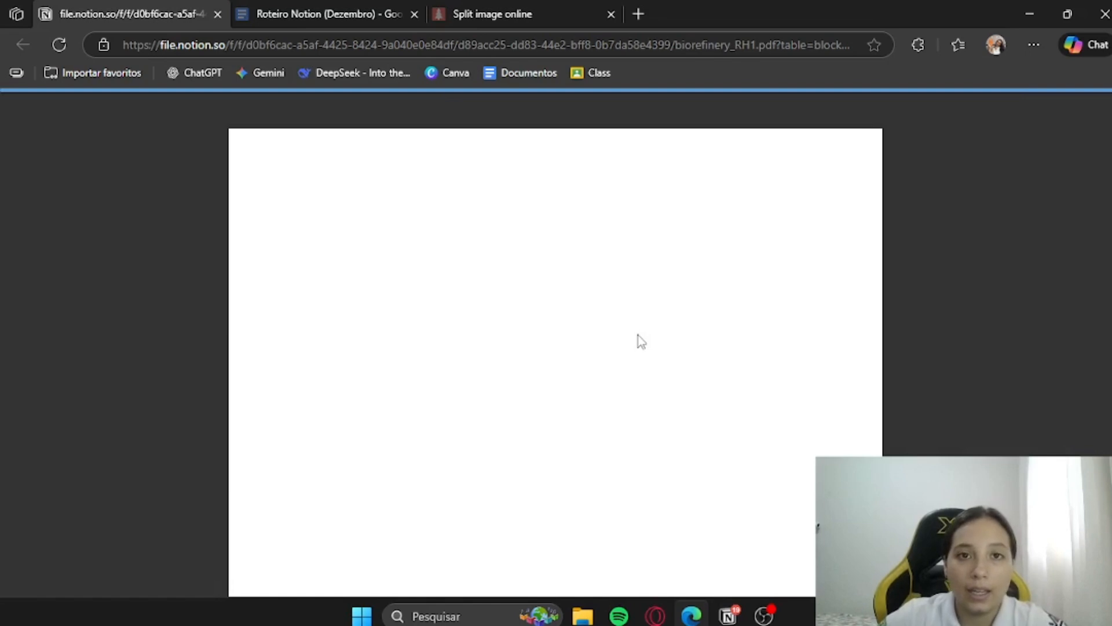
pyautogui.scroll(-12, 641, 342)
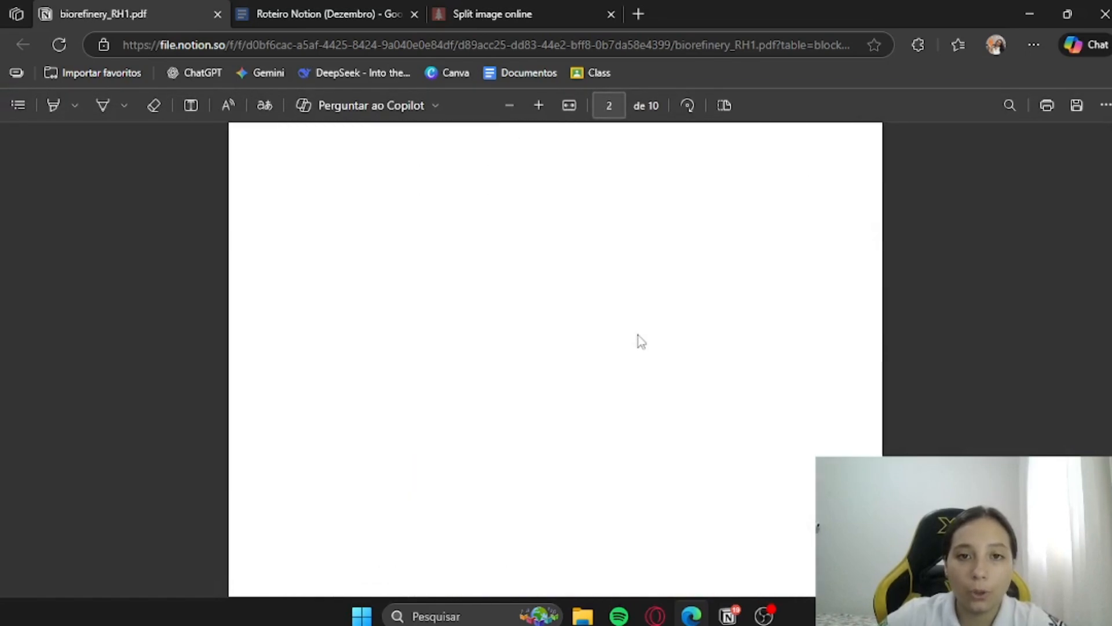
pyautogui.scroll(-15, 641, 342)
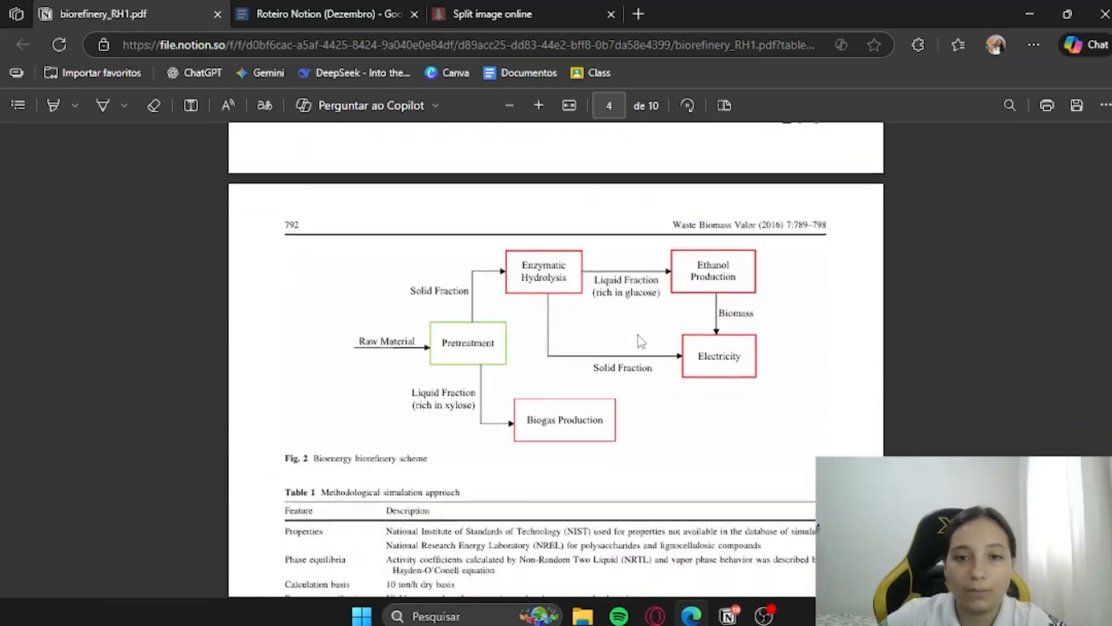
pyautogui.scroll(-8, 641, 342)
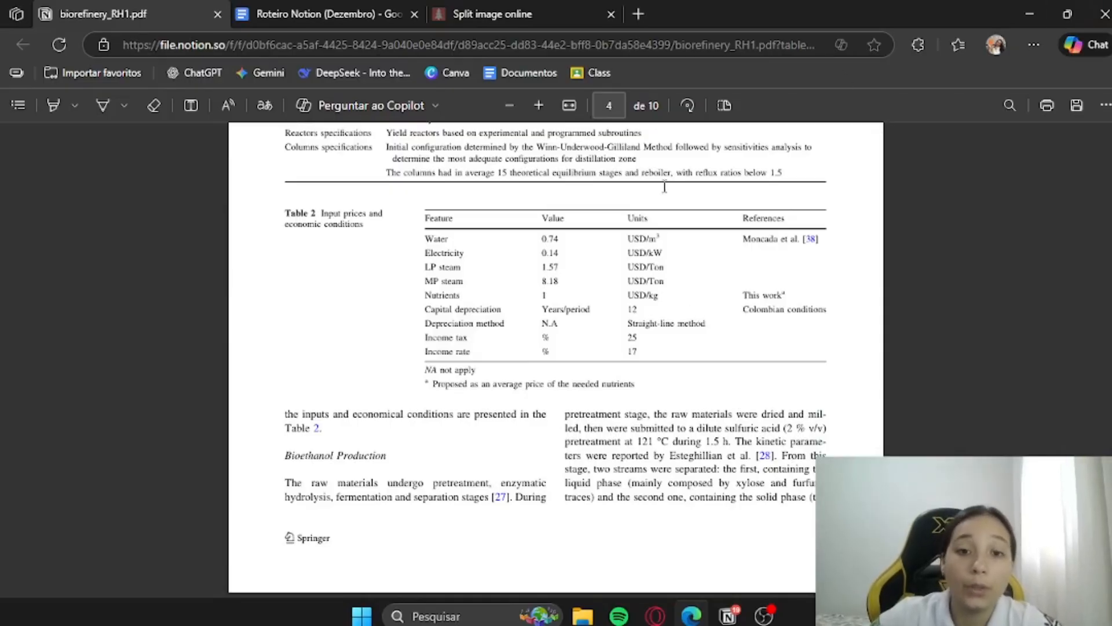
pyautogui.click(1030, 14)
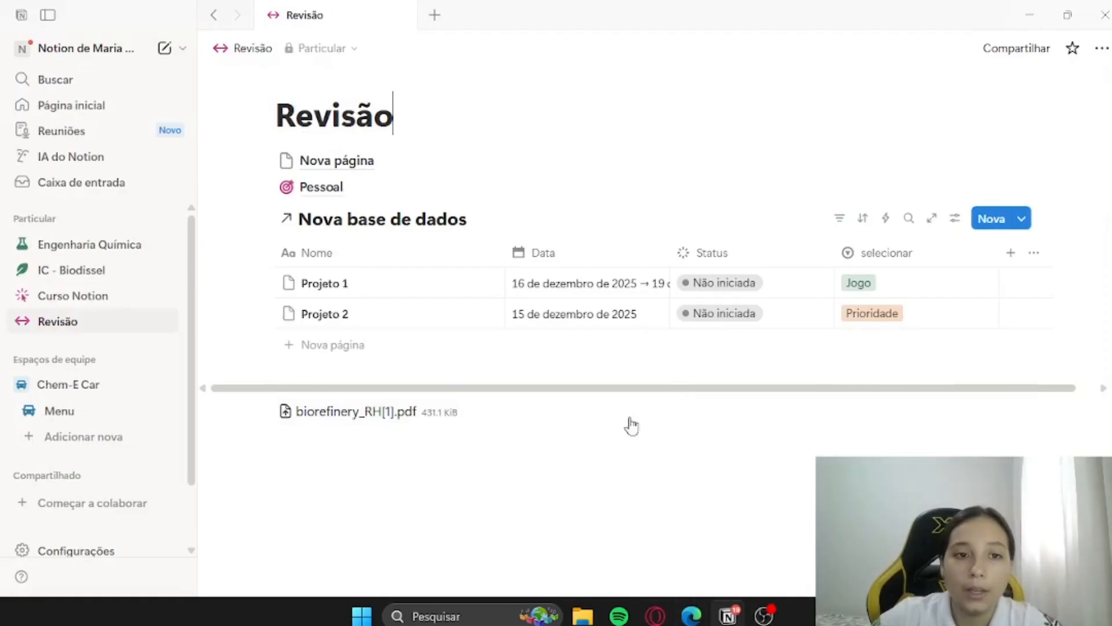
# - Insert a toggle list (Lista de alternantes) block below the attached PDF on the Revisão page
pyautogui.click(405, 454)
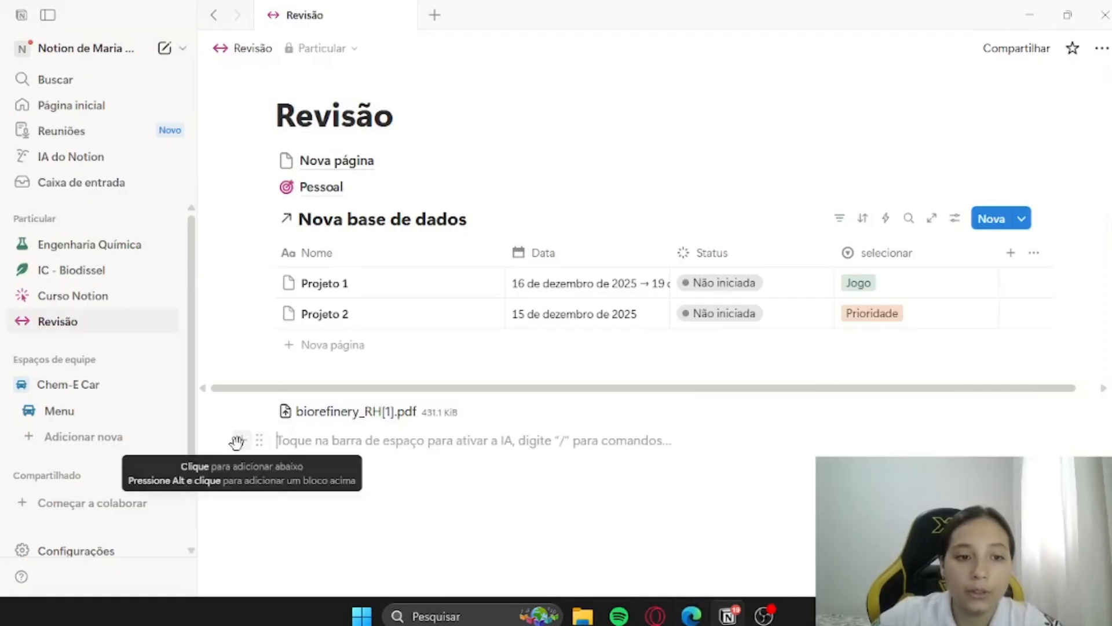
pyautogui.click(242, 440)
pyautogui.scroll(-5, 435, 310)
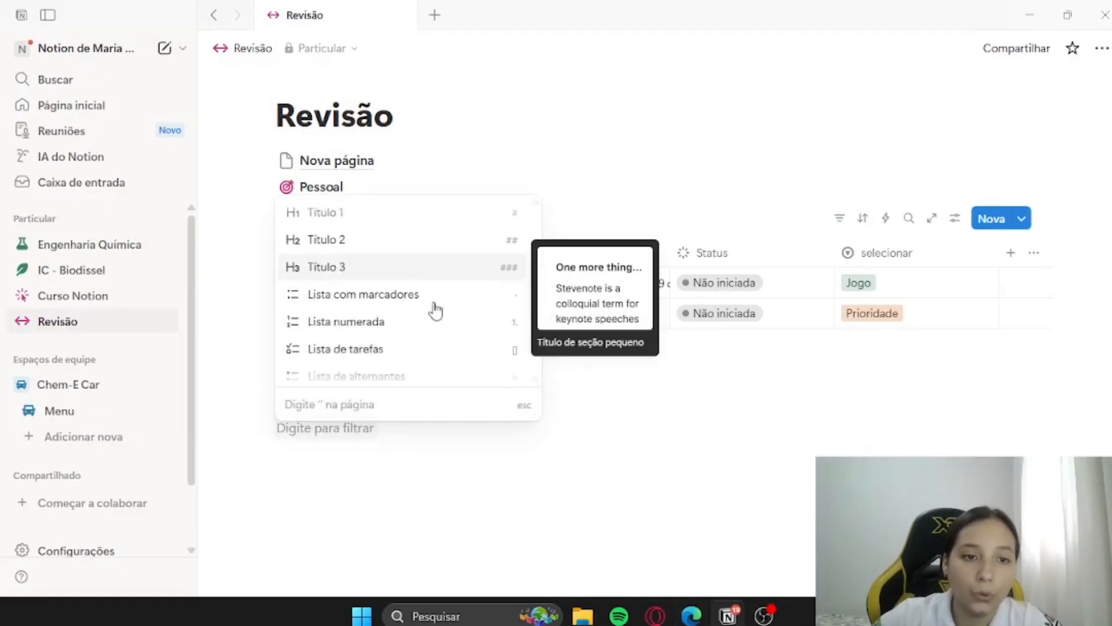
pyautogui.scroll(-2, 426, 272)
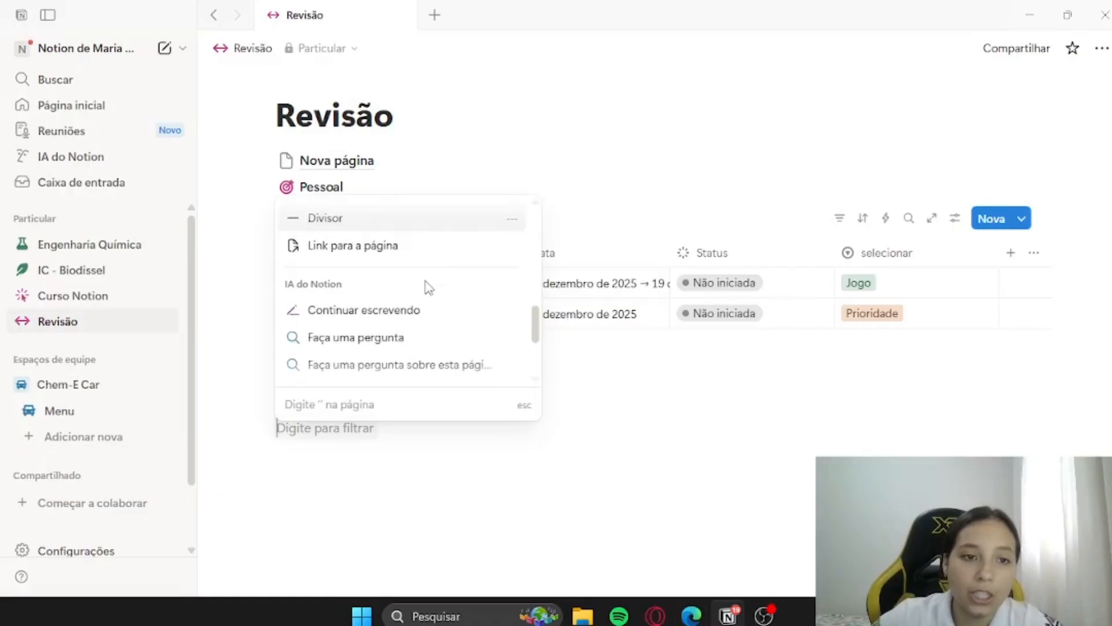
pyautogui.scroll(4, 443, 312)
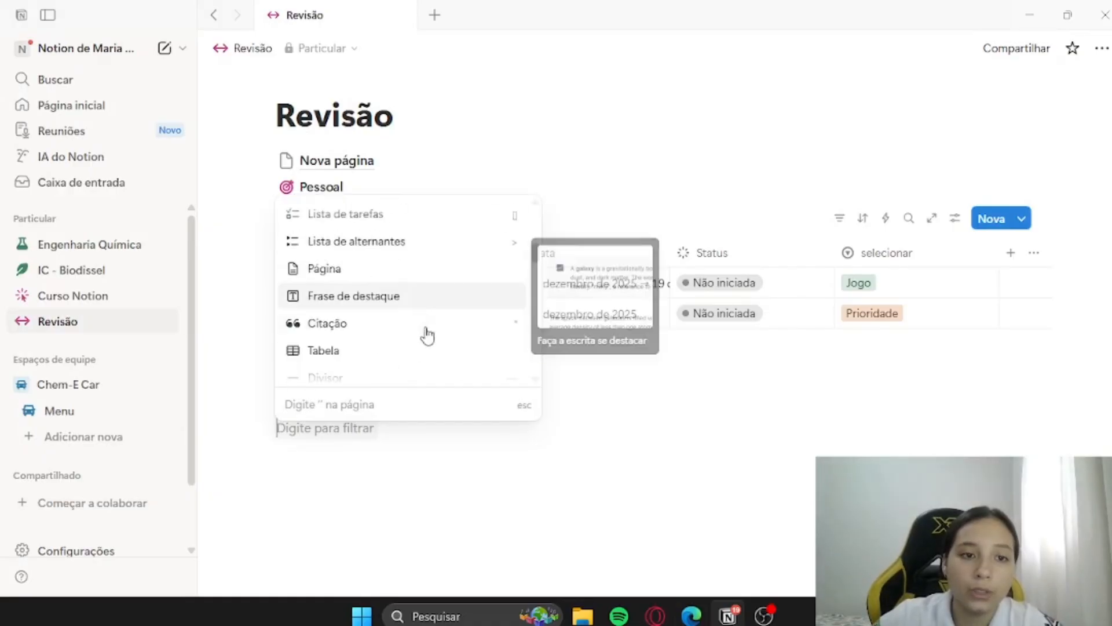
pyautogui.scroll(-3, 442, 316)
pyautogui.scroll(-2, 439, 325)
pyautogui.scroll(-2, 439, 328)
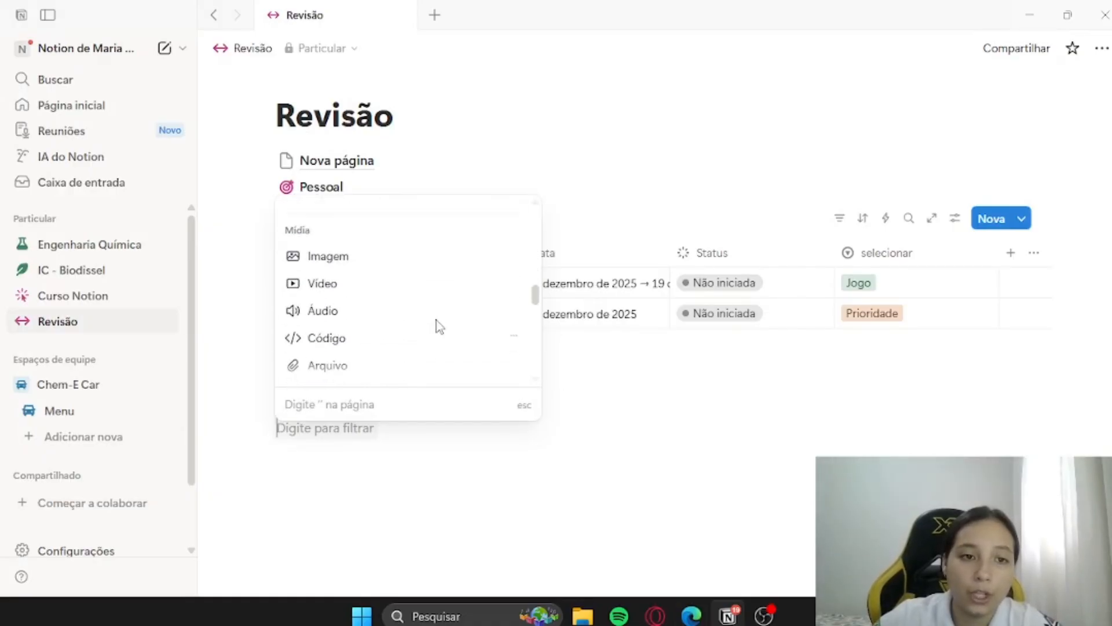
pyautogui.scroll(-2, 435, 326)
pyautogui.scroll(-2, 438, 327)
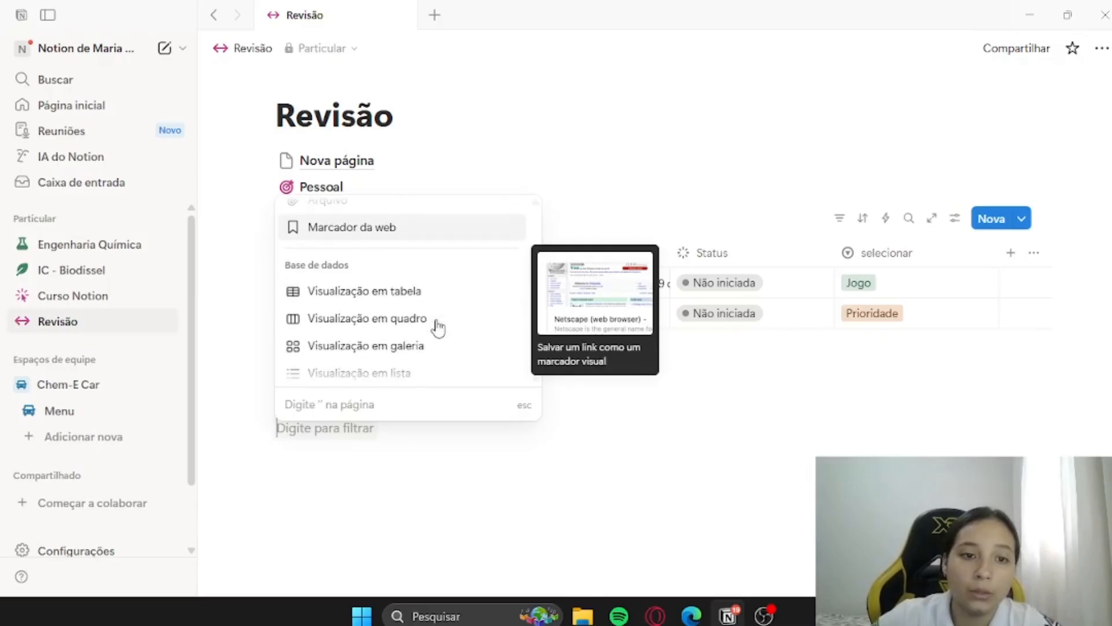
pyautogui.scroll(6, 439, 327)
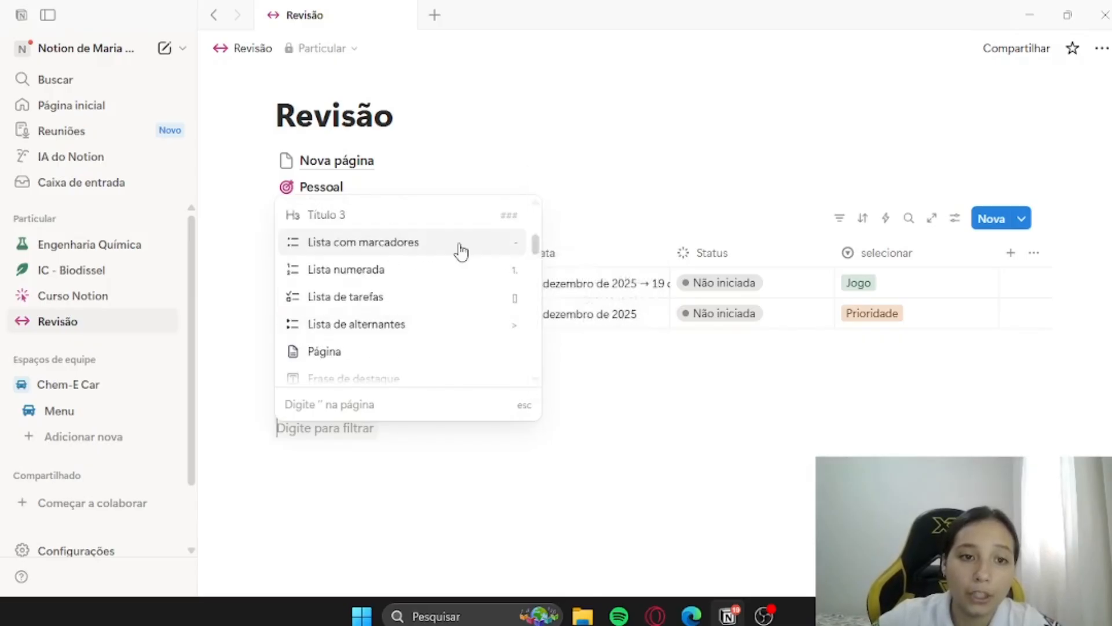
pyautogui.click(411, 327)
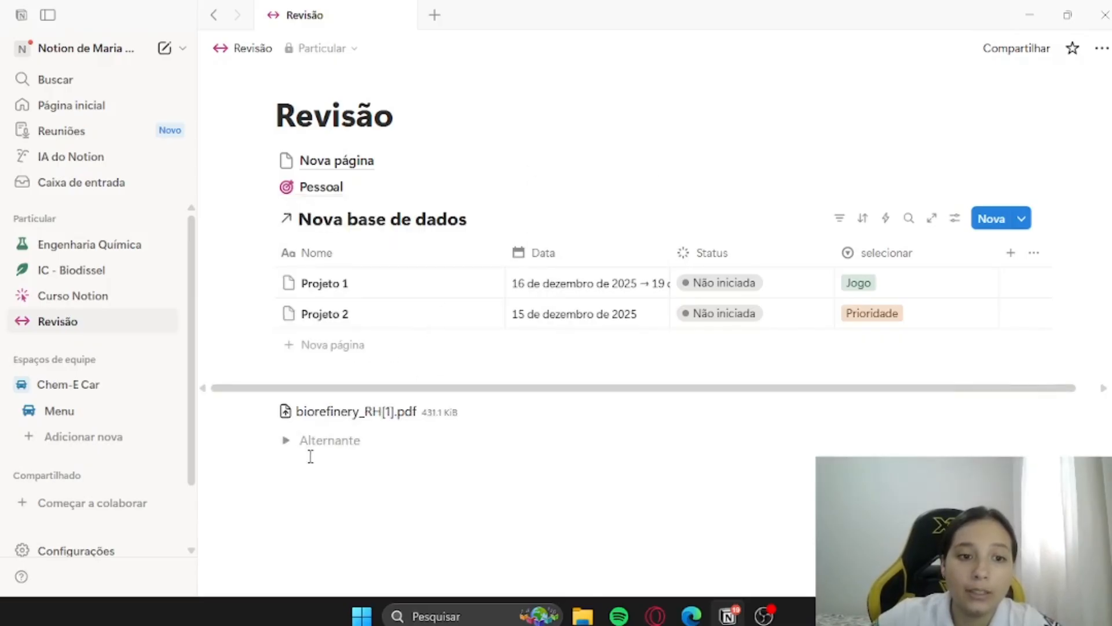
# - Title the new toggle Lista and add a second toggle below it titled lista 2
pyautogui.press('capslock')
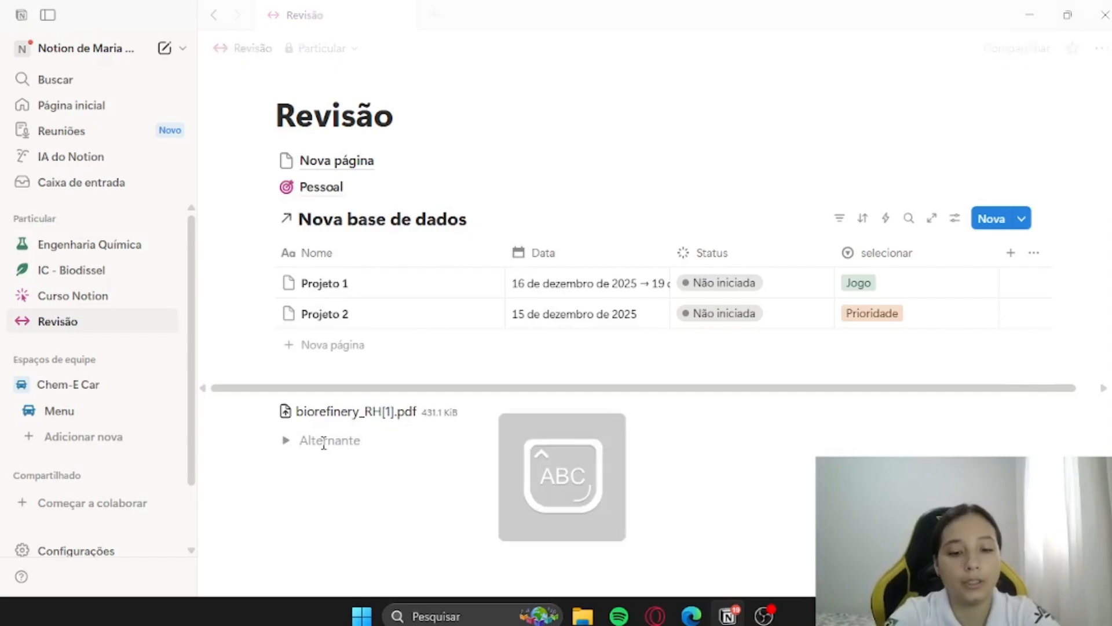
pyautogui.write('L')
pyautogui.press('capslock')
pyautogui.write('ista')
pyautogui.press('Return')
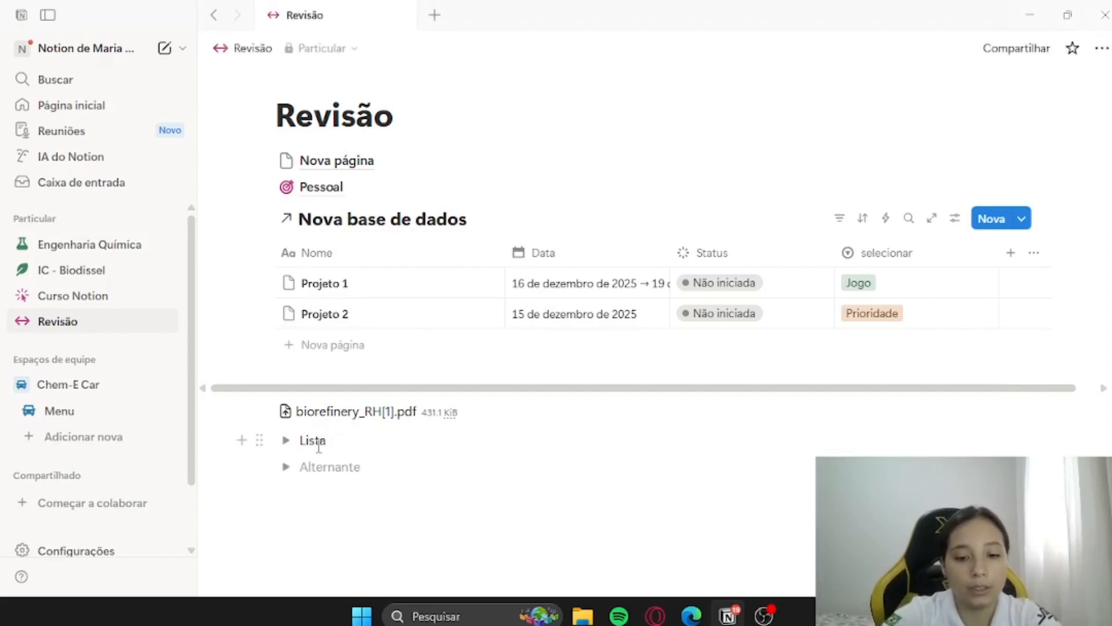
pyautogui.write('lista 2')
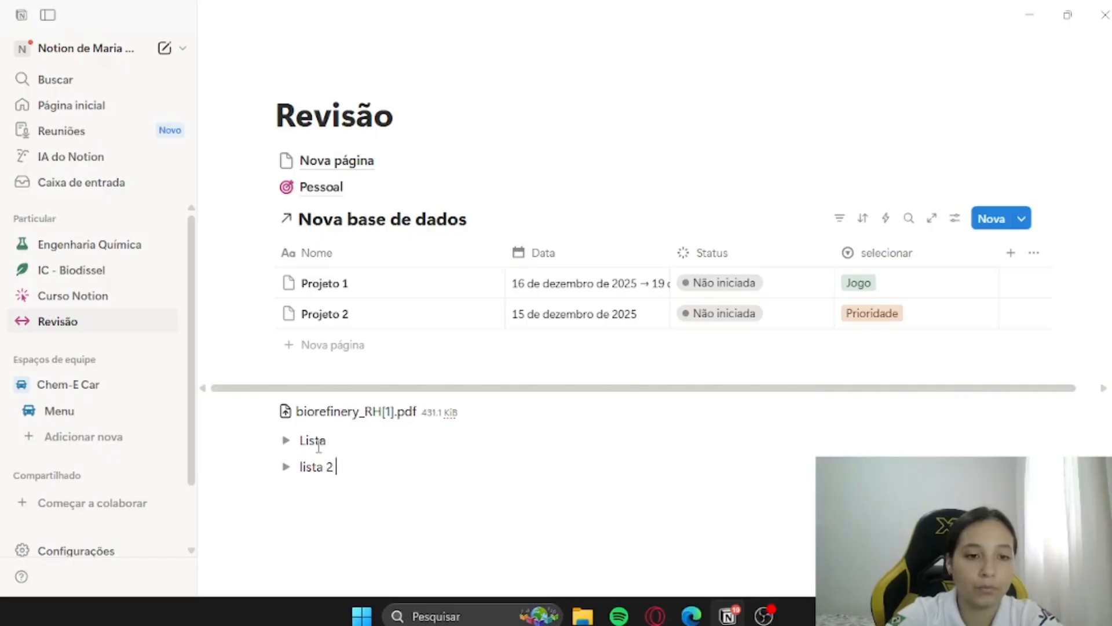
# - Expand the Lista toggle and fill it with separate lines dsagasdfdf, dfs, dfdf, fd, fd, sdfsf, g, sdfs, fg, s, df, dfd, f
pyautogui.click(285, 441)
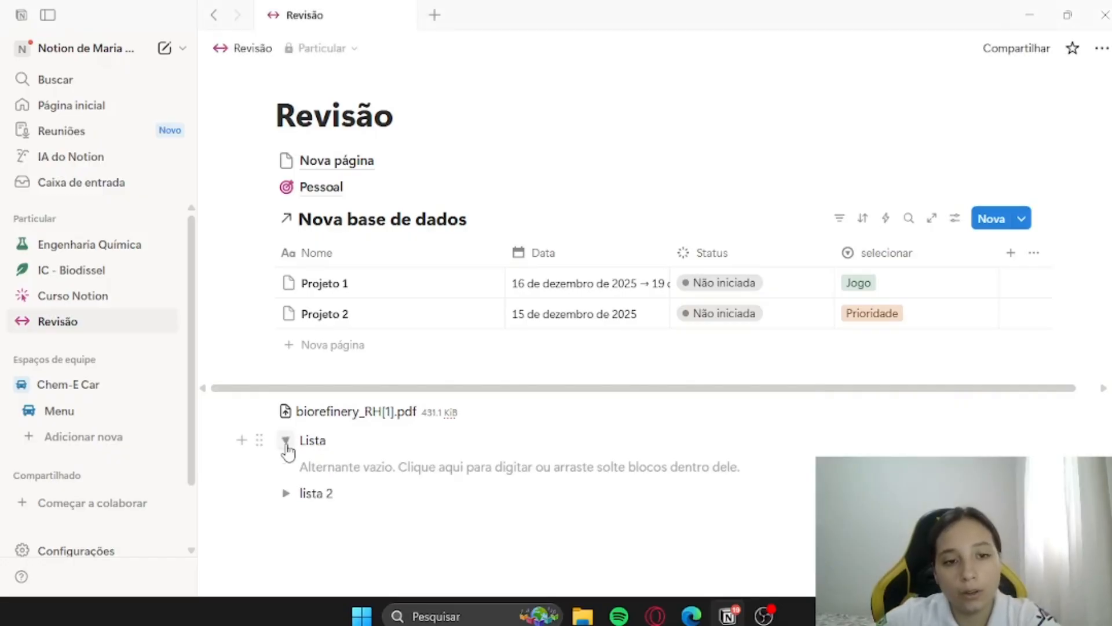
pyautogui.click(378, 467)
pyautogui.write('dsagasdfdf')
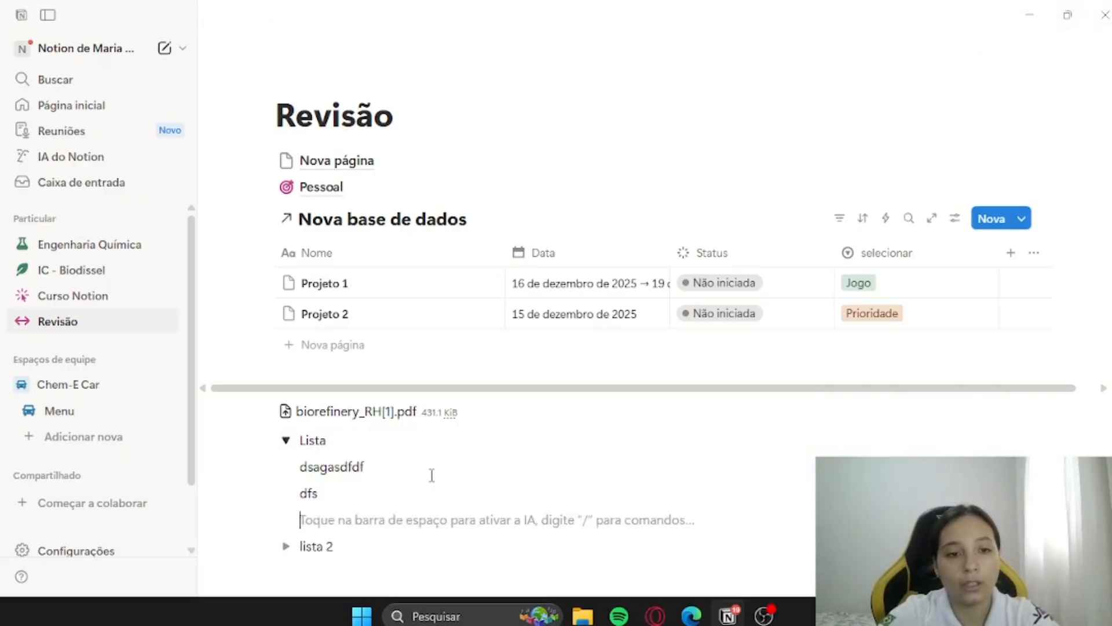
pyautogui.write(' dfs dfdf fd fd sdfsf g sdfs fg s df dfd f')
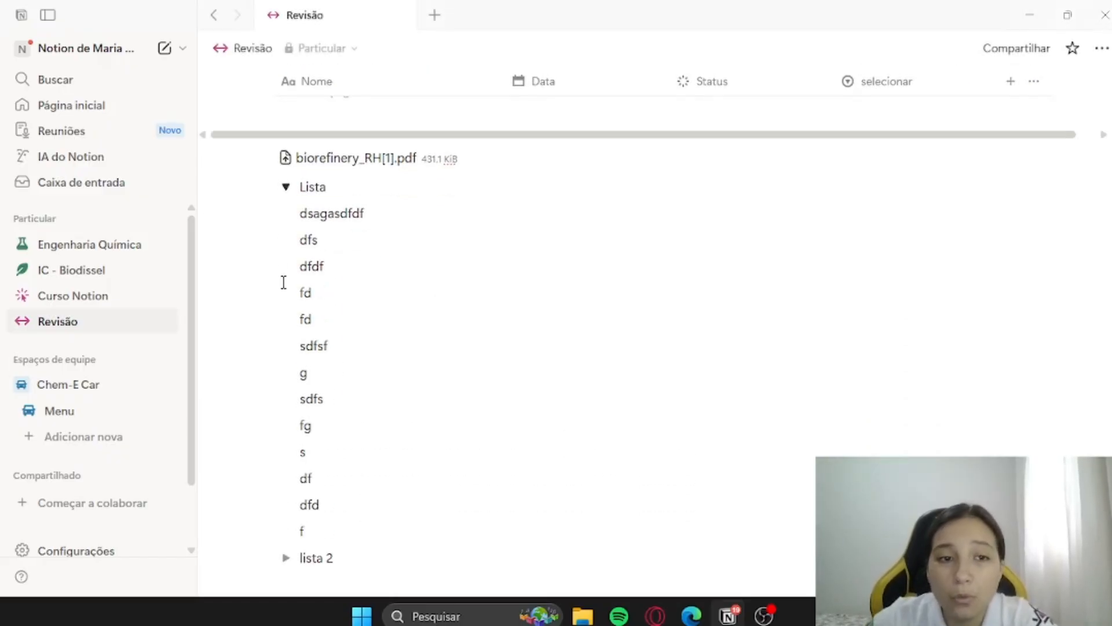
# - Collapse and re-expand the Lista toggle to check how it hides its lines, leaving it collapsed
pyautogui.click(286, 186)
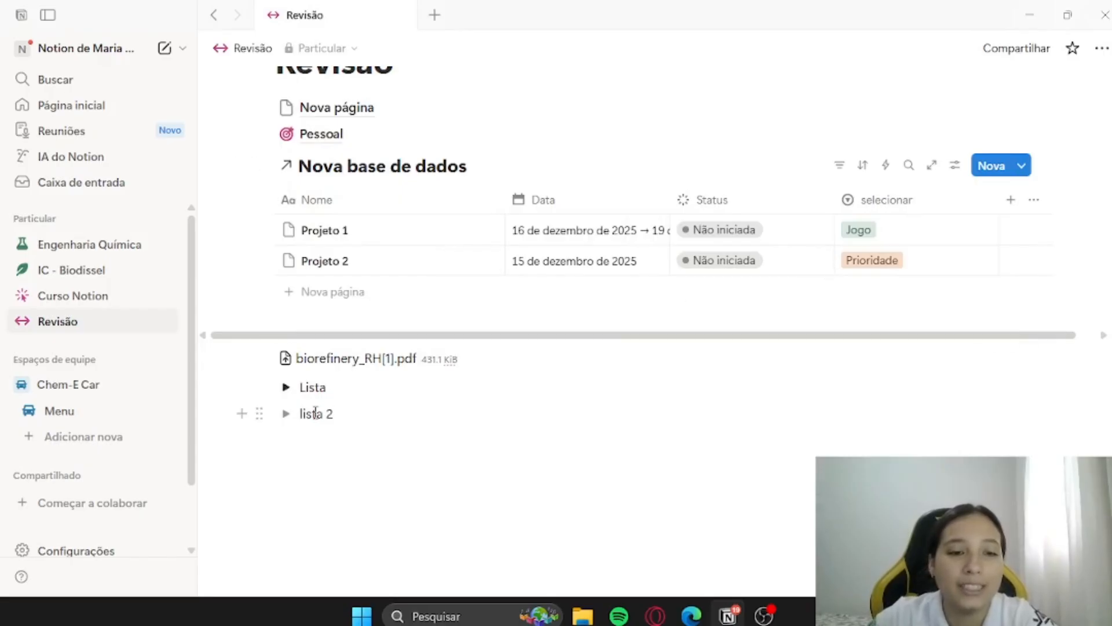
pyautogui.click(286, 387)
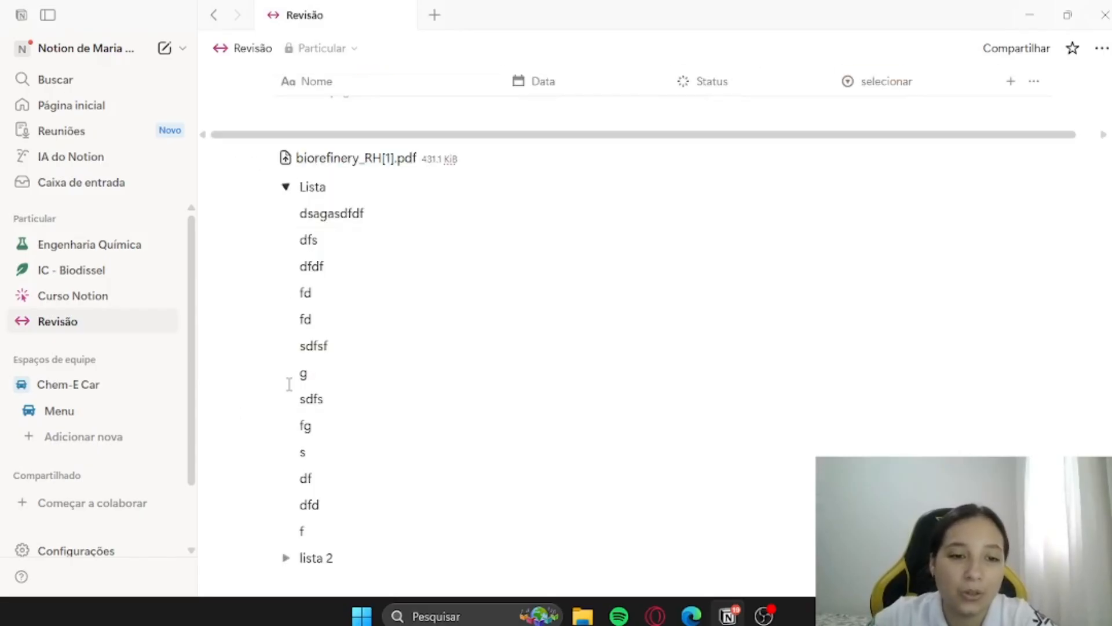
pyautogui.click(286, 186)
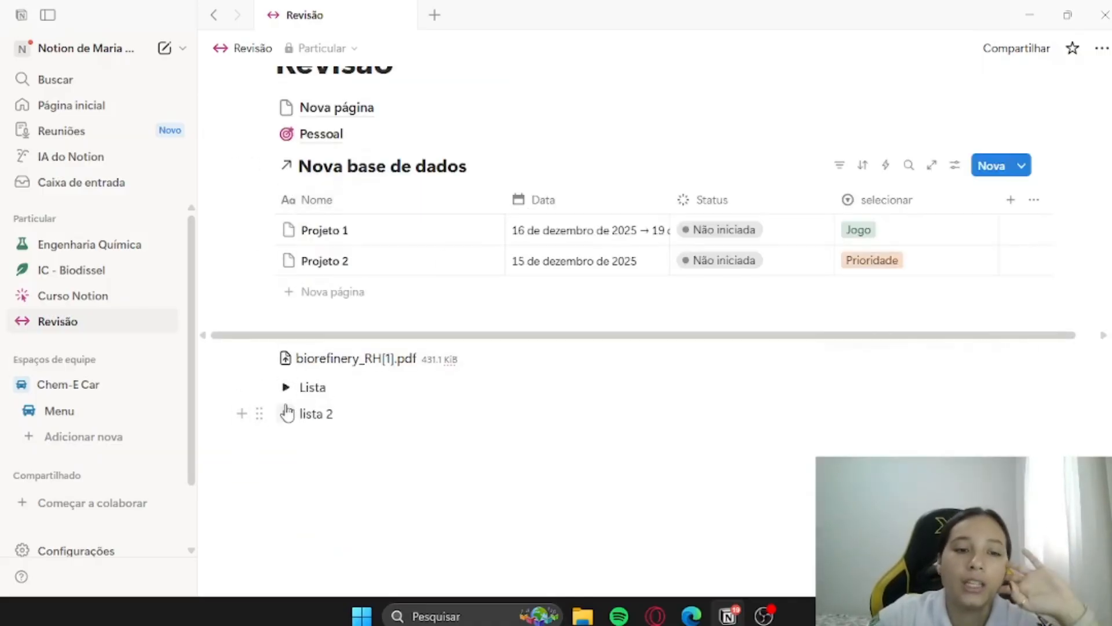
pyautogui.click(285, 388)
pyautogui.click(286, 187)
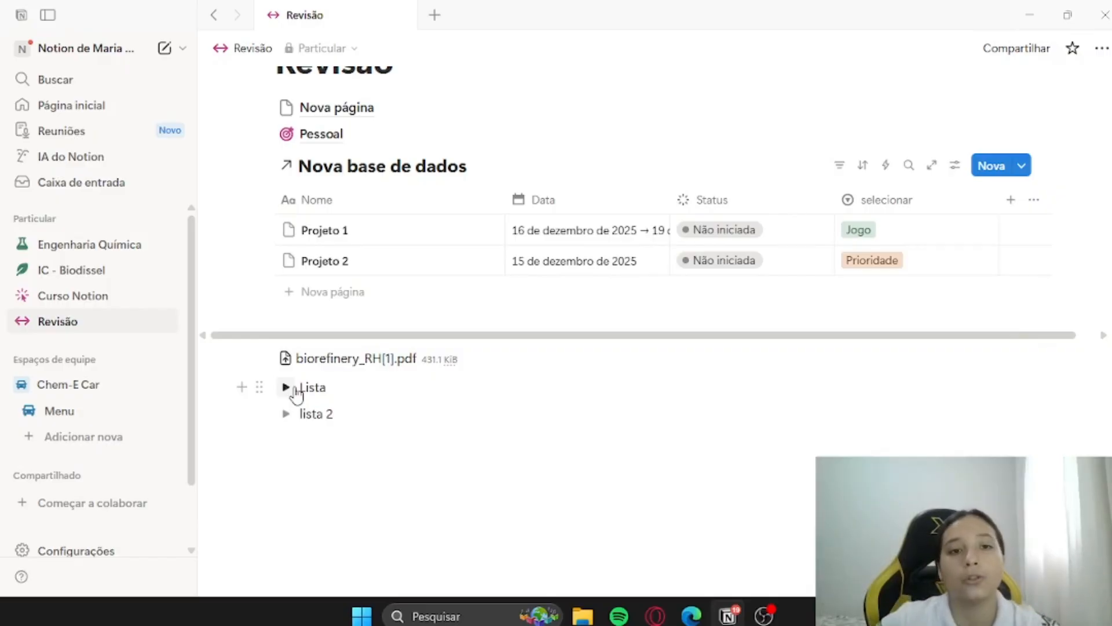
pyautogui.click(324, 444)
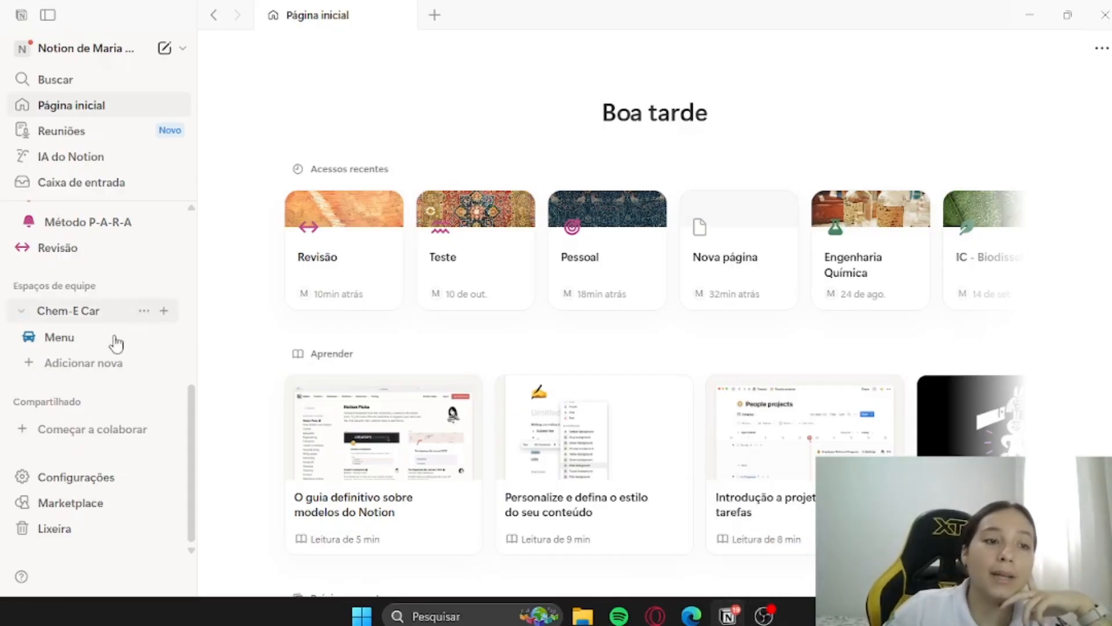
# - Open the Notion Marketplace and look at its Descubra page
pyautogui.click(123, 506)
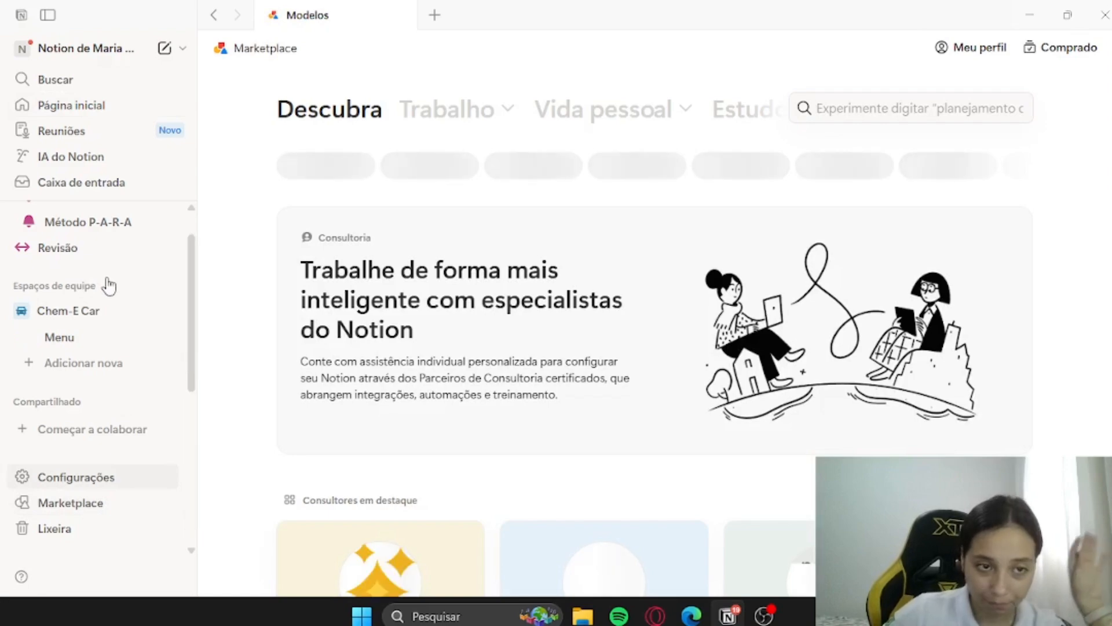
pyautogui.scroll(5, 110, 267)
pyautogui.scroll(-5, 115, 347)
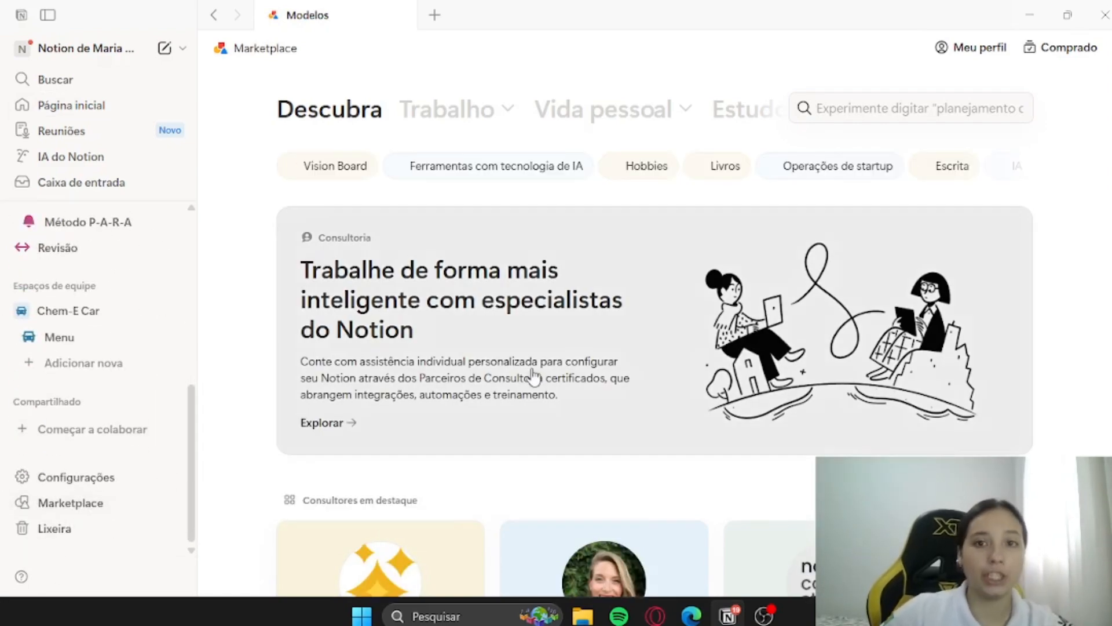
pyautogui.scroll(-3, 533, 377)
pyautogui.scroll(2, 726, 296)
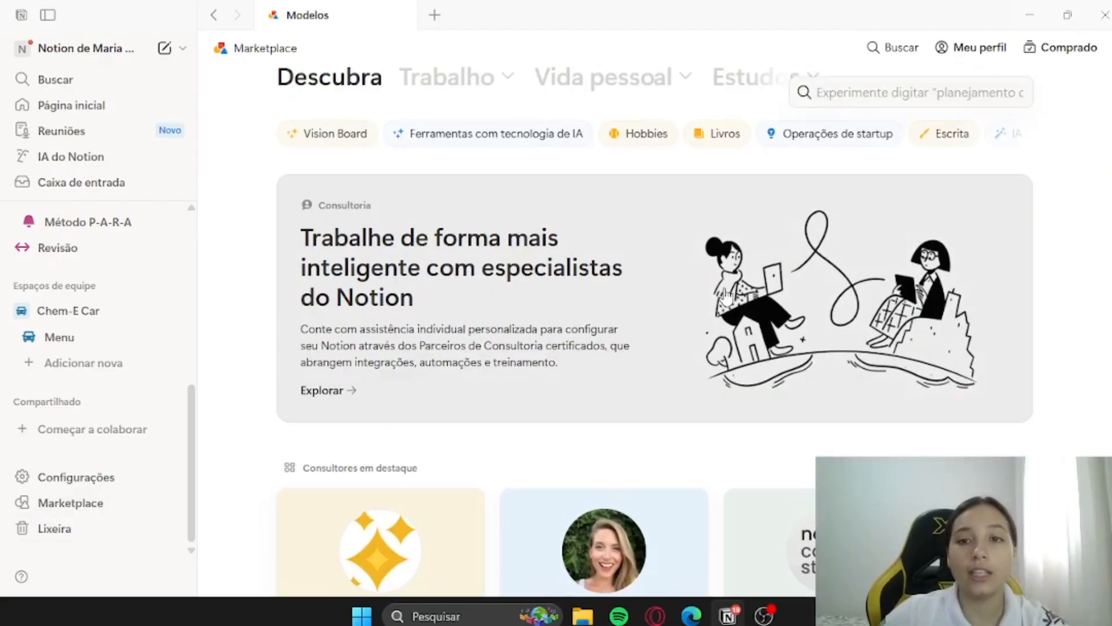
# - Browse the Marketplace's featured templates and its list of all templates, examining their previews and prices
pyautogui.scroll(-10, 726, 296)
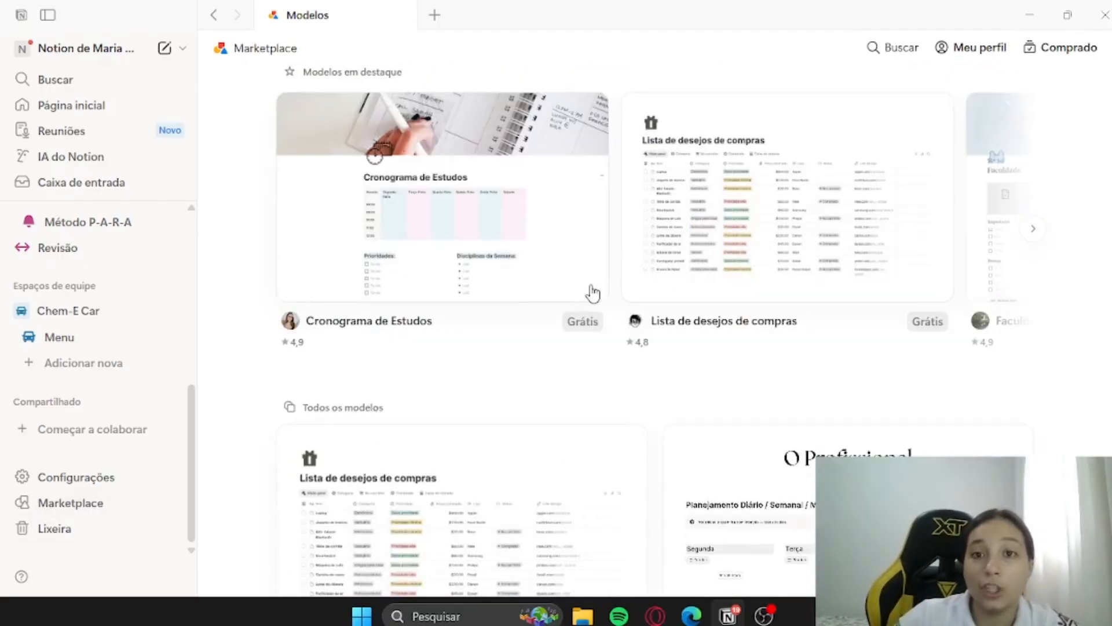
pyautogui.scroll(-4, 779, 235)
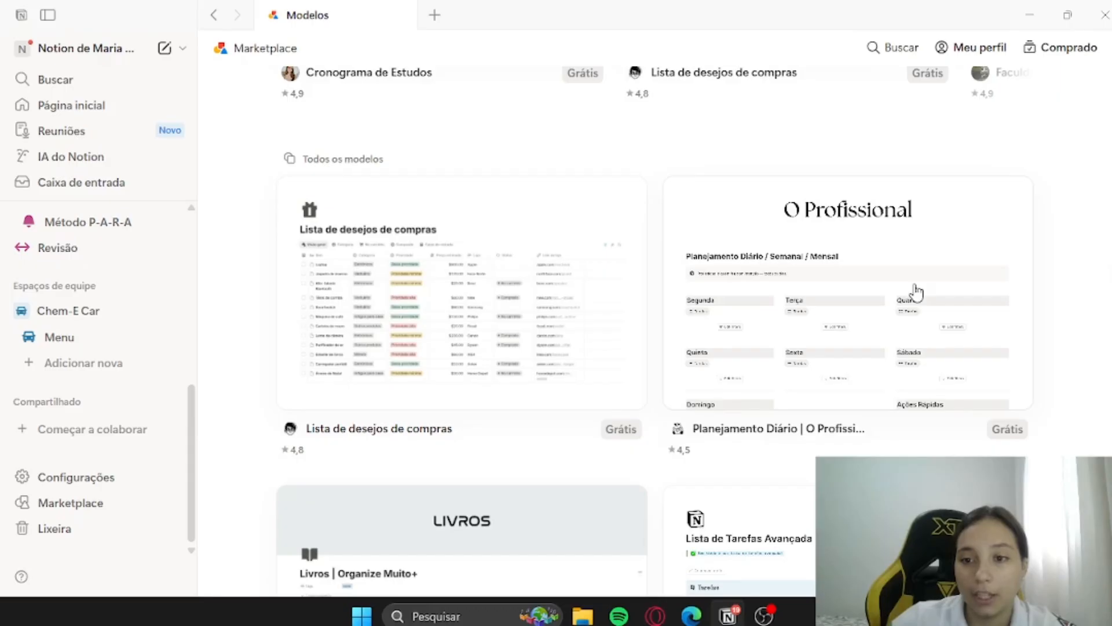
pyautogui.scroll(-2, 669, 417)
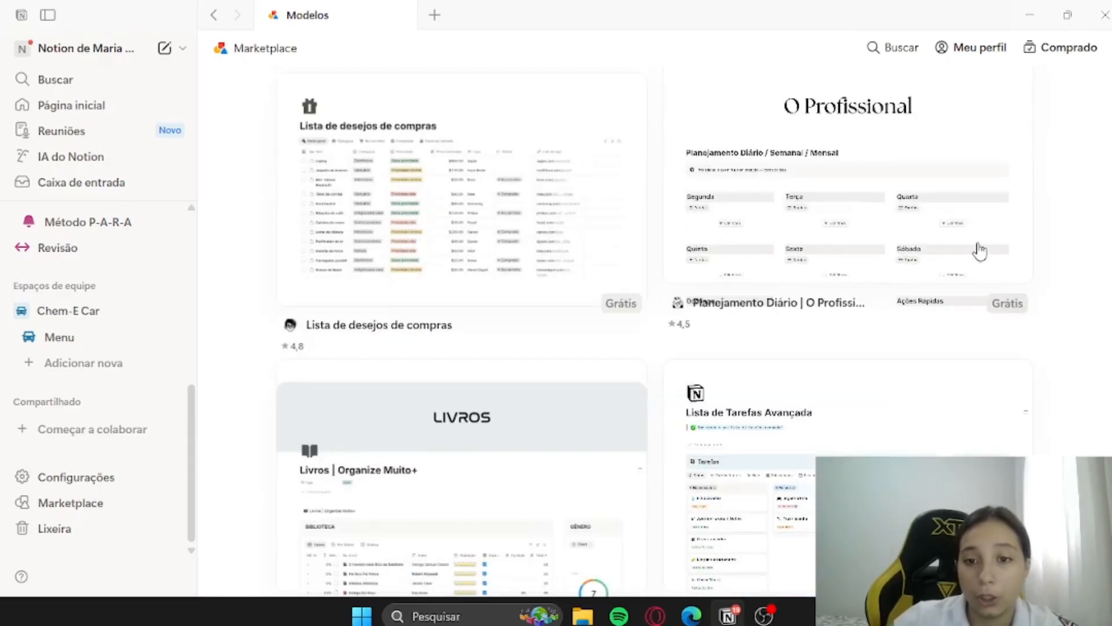
pyautogui.scroll(-2, 770, 350)
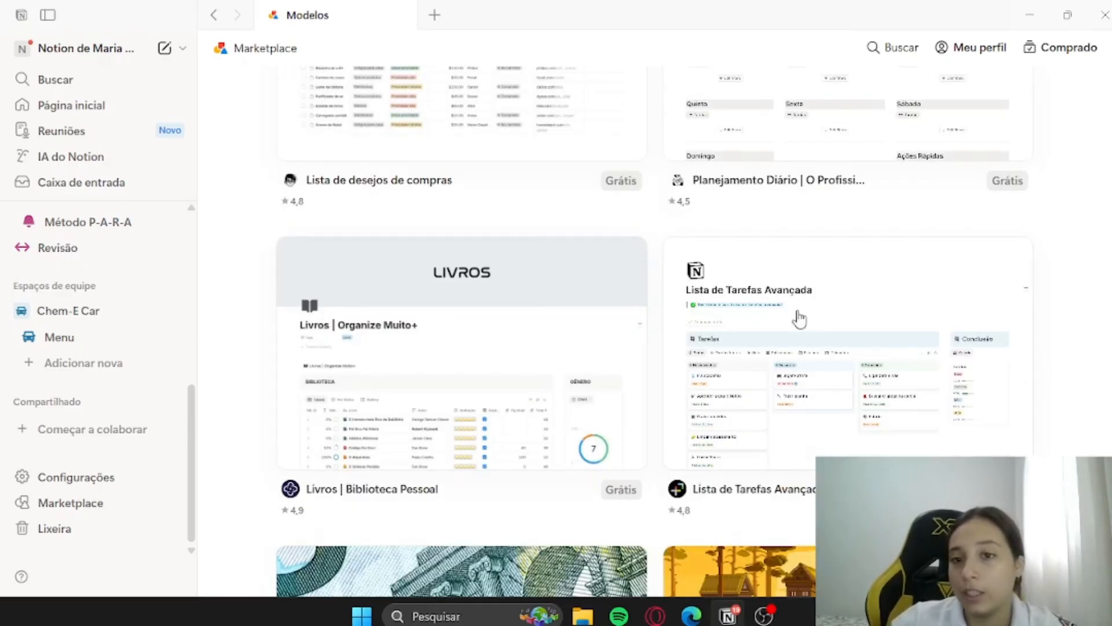
pyautogui.scroll(3, 753, 377)
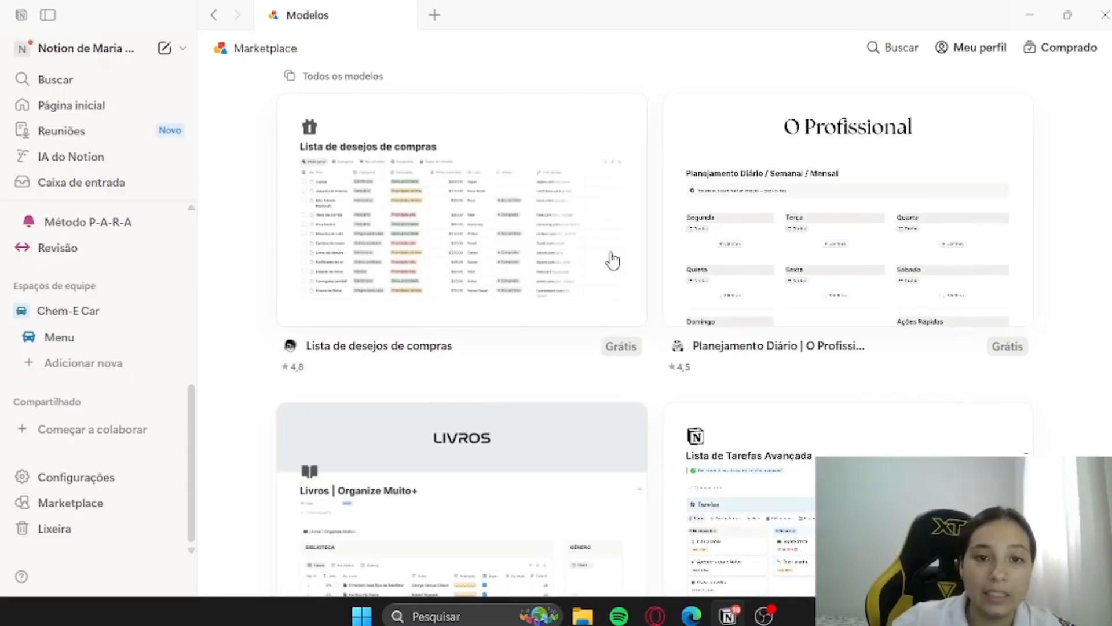
pyautogui.scroll(-5, 612, 260)
pyautogui.scroll(-1, 788, 360)
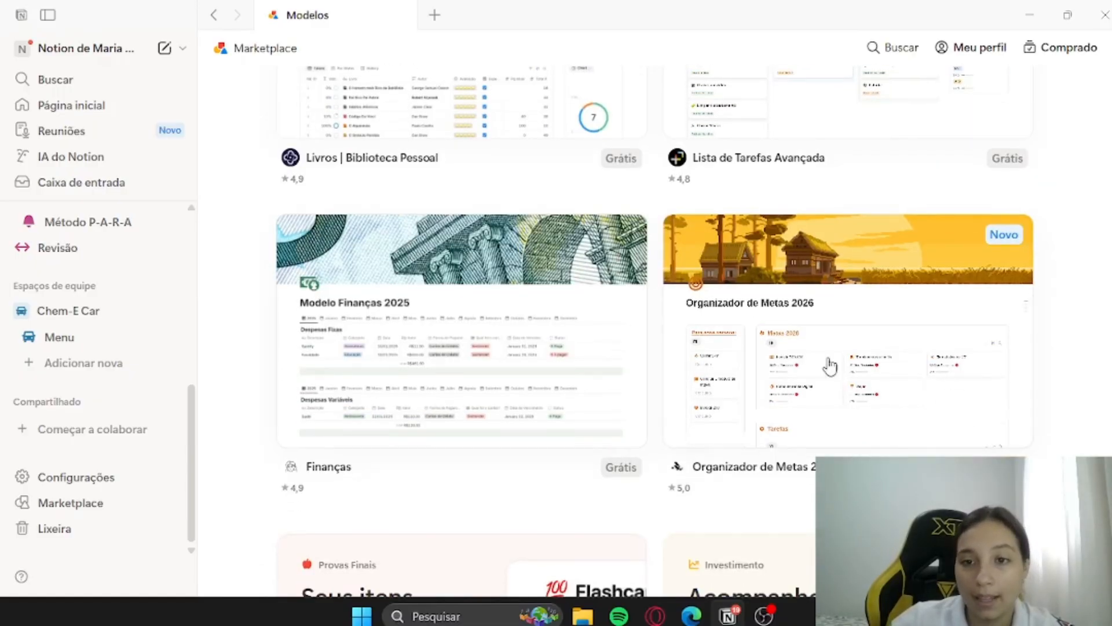
pyautogui.scroll(-1, 830, 365)
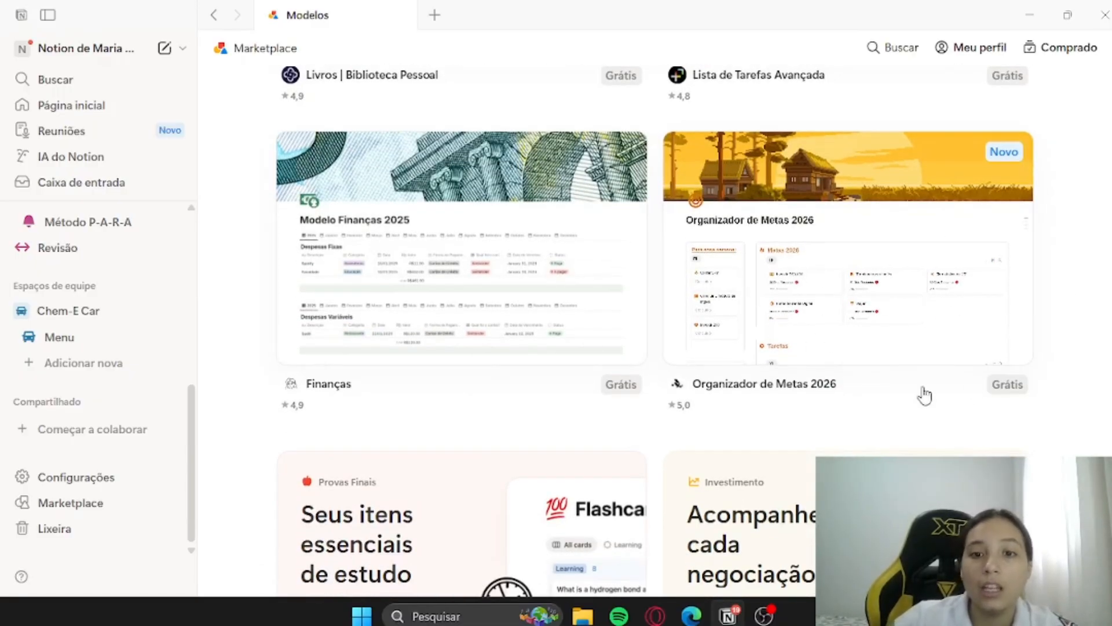
pyautogui.scroll(-7, 608, 365)
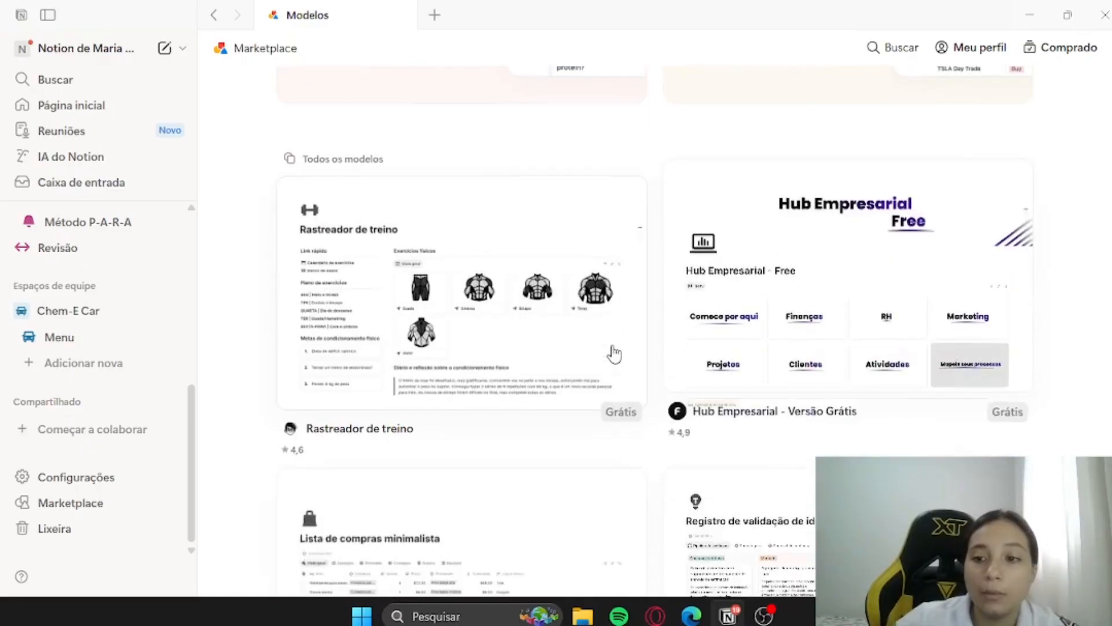
pyautogui.scroll(-4, 613, 354)
# - Return to the start of the Marketplace page and examine the template categories Trabalho, Vida pessoal and Estudos
pyautogui.scroll(8, 612, 353)
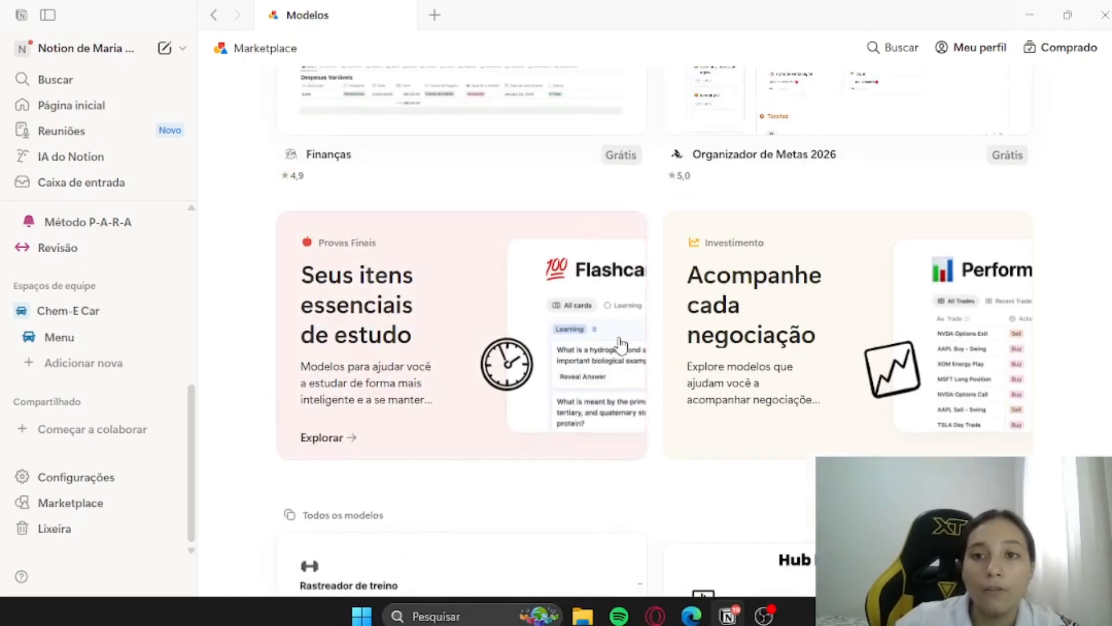
pyautogui.scroll(3, 621, 343)
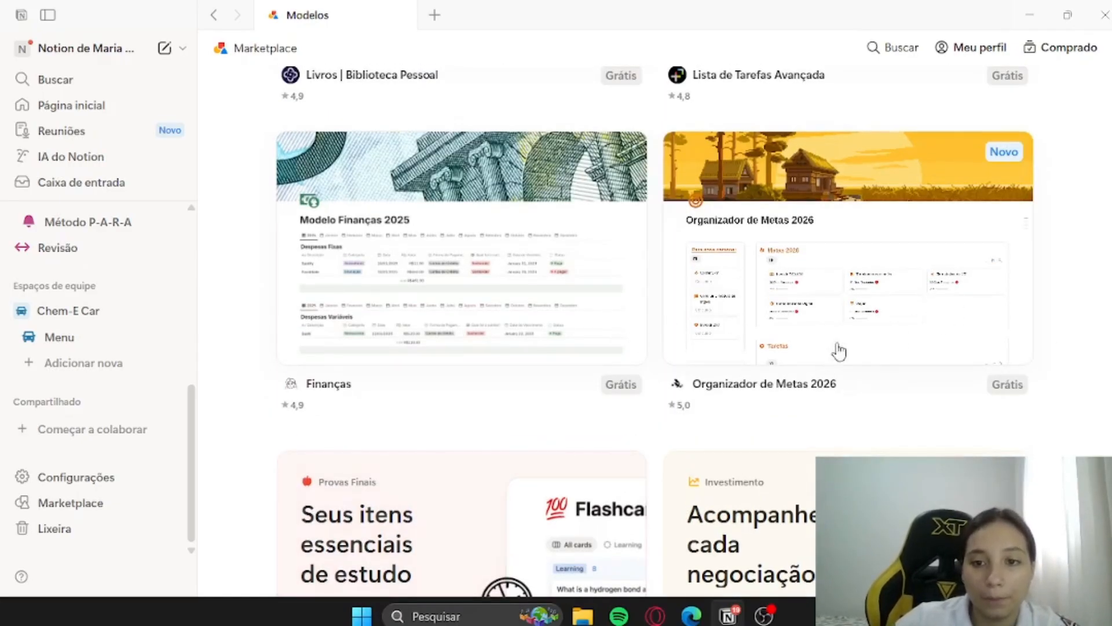
pyautogui.scroll(2, 818, 331)
pyautogui.scroll(10, 818, 330)
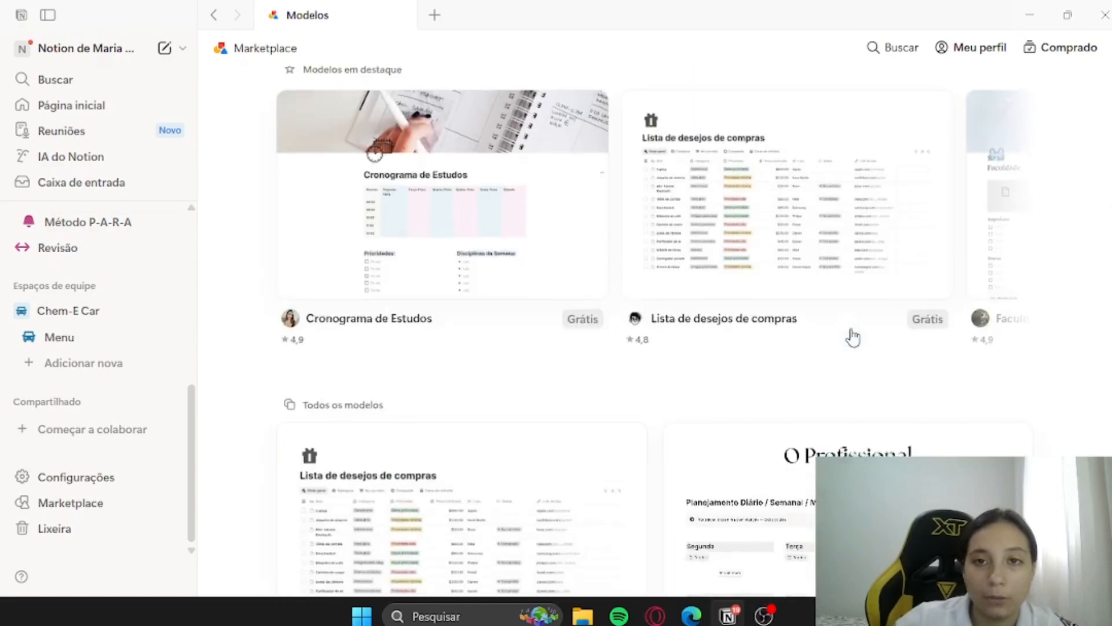
pyautogui.scroll(1, 565, 261)
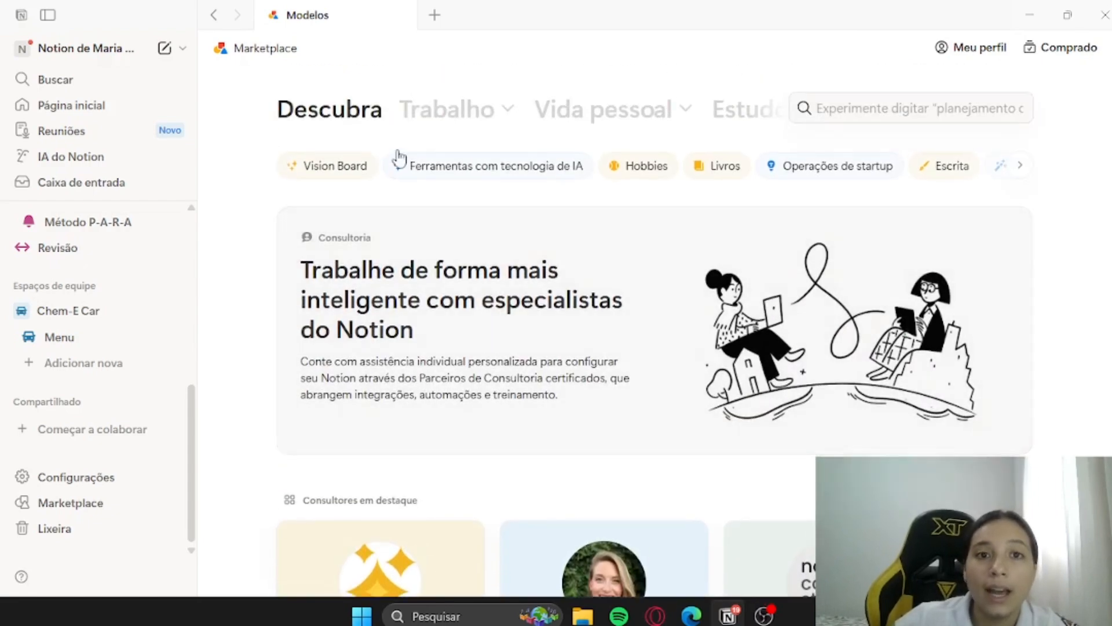
pyautogui.moveTo(486, 113)
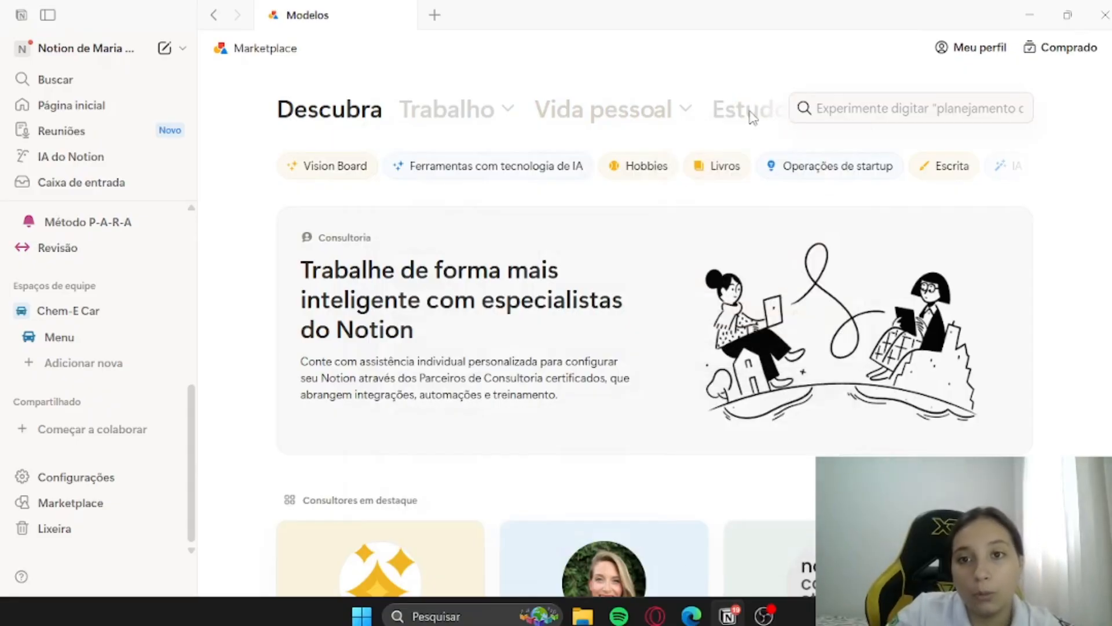
# - Find the free Organizador de Metas 2026 template in the Marketplace and add it to the private pages
pyautogui.scroll(-15, 837, 308)
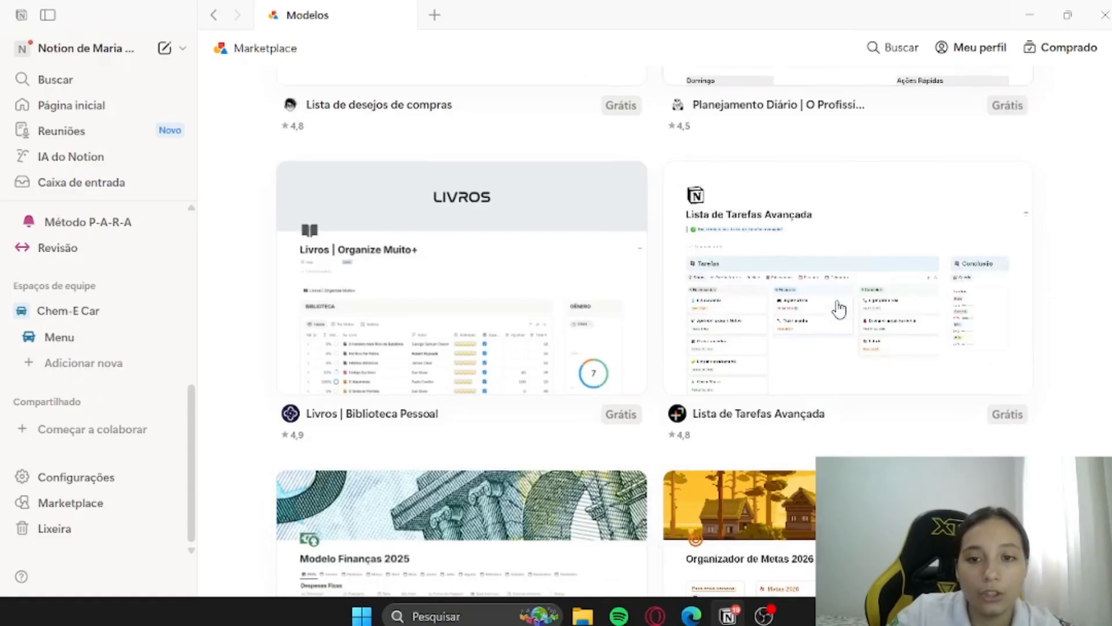
pyautogui.scroll(-5, 839, 309)
pyautogui.click(764, 247)
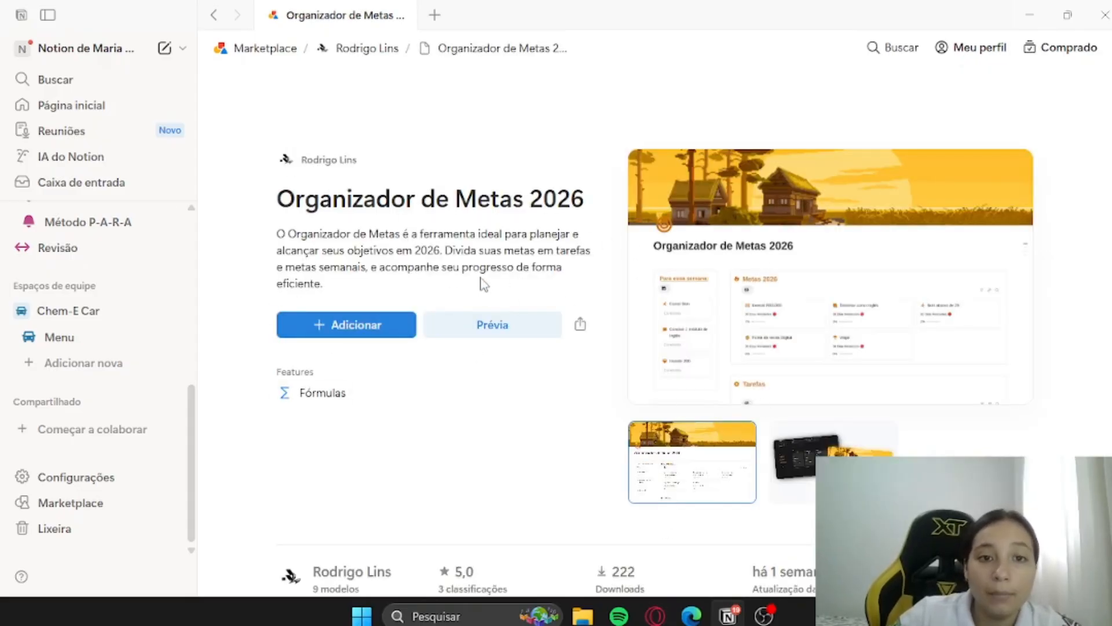
pyautogui.click(352, 331)
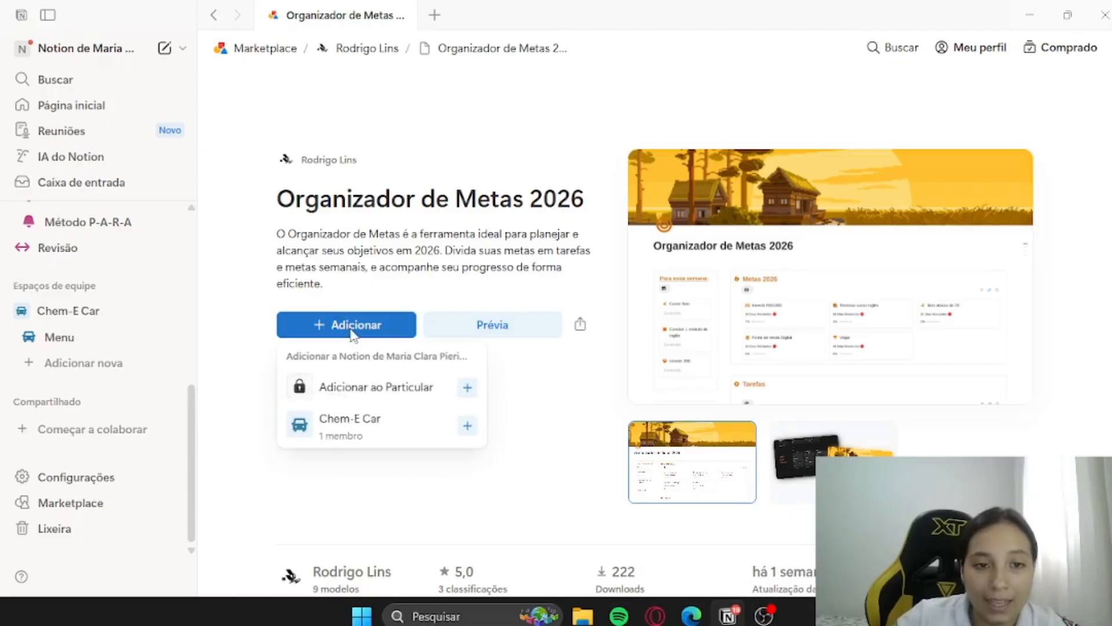
pyautogui.click(468, 391)
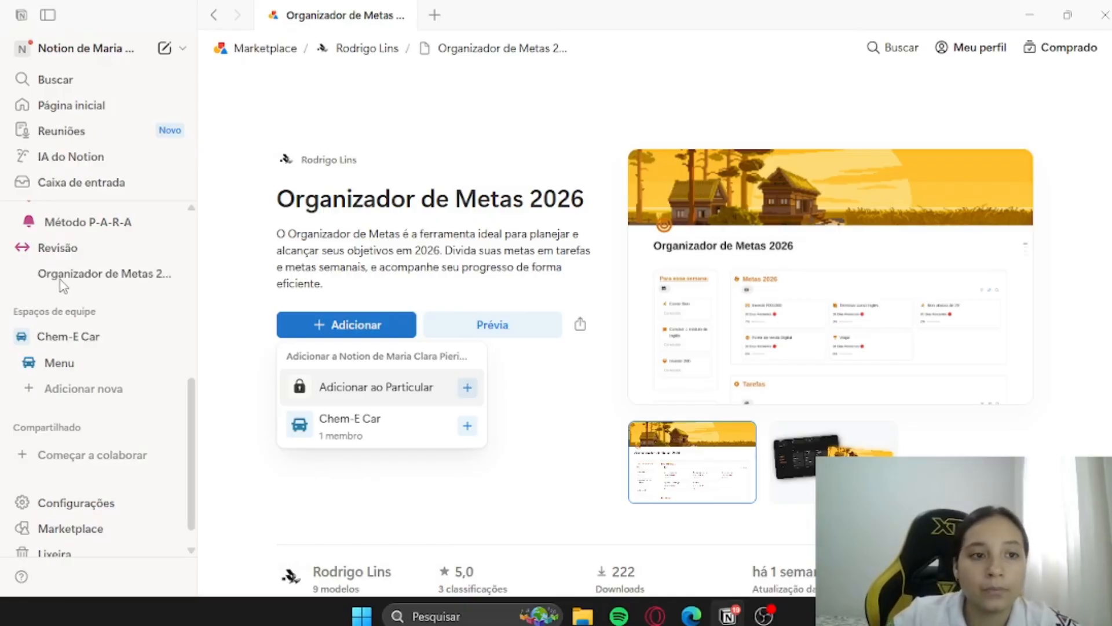
# - Open the new Organizador de Metas 2026 page, dismiss the notification and look over the whole page from its cover to the usage note
pyautogui.click(108, 278)
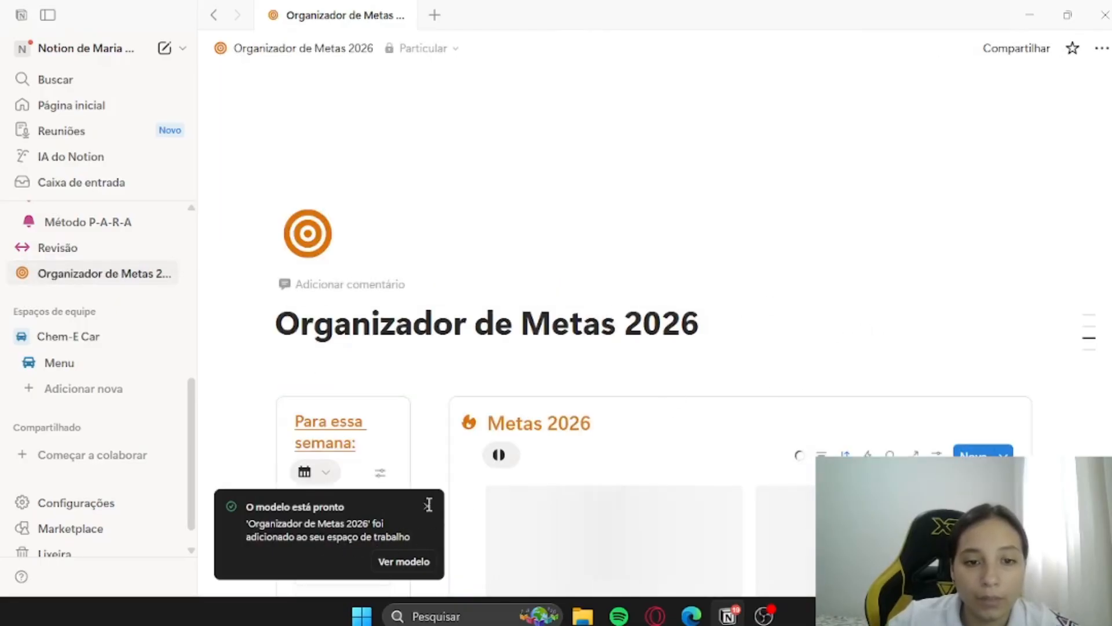
pyautogui.click(429, 509)
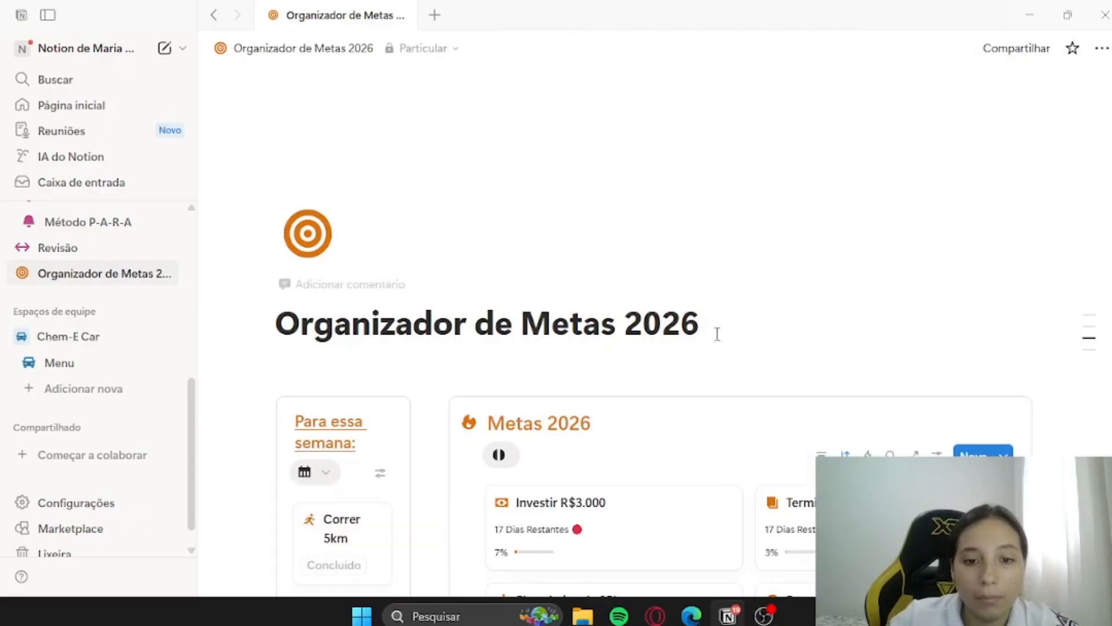
pyautogui.scroll(-4, 740, 342)
pyautogui.scroll(5, 741, 350)
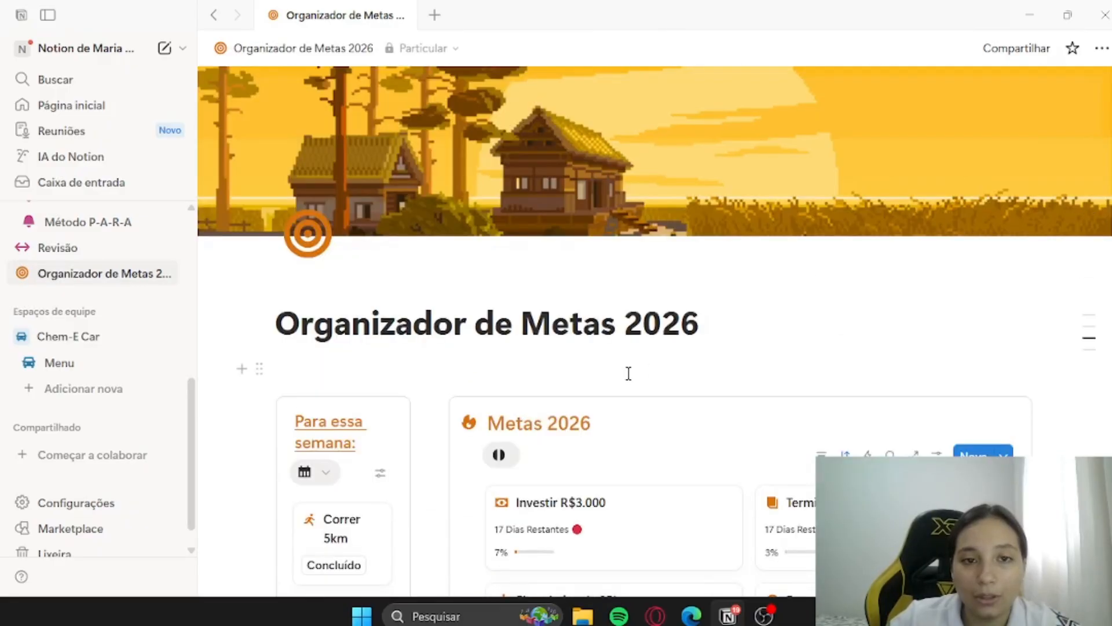
pyautogui.scroll(-3, 685, 395)
pyautogui.scroll(-6, 685, 395)
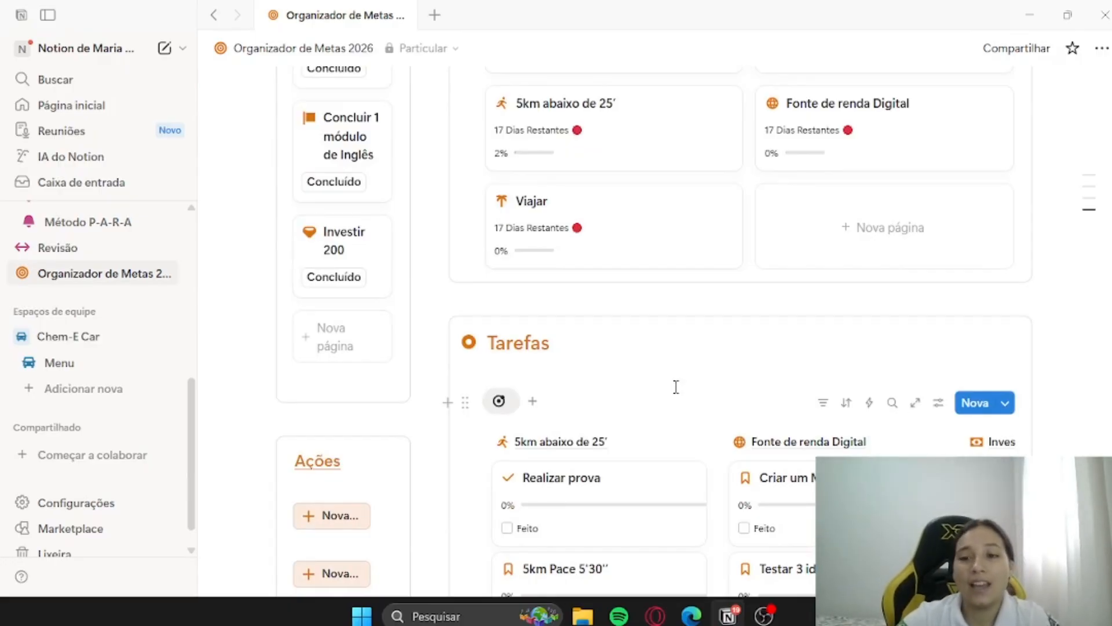
pyautogui.scroll(-9, 715, 360)
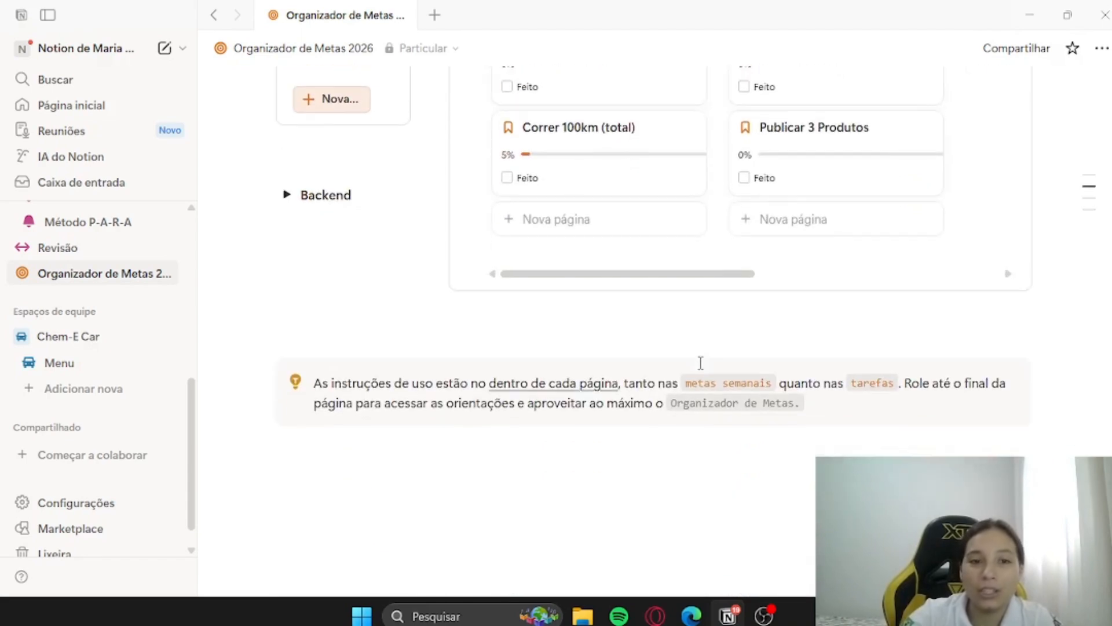
pyautogui.scroll(15, 700, 362)
# - Examine the Para essa semana list, the Metas 2026 cards and the columns of the Tarefas board
pyautogui.scroll(-2, 819, 231)
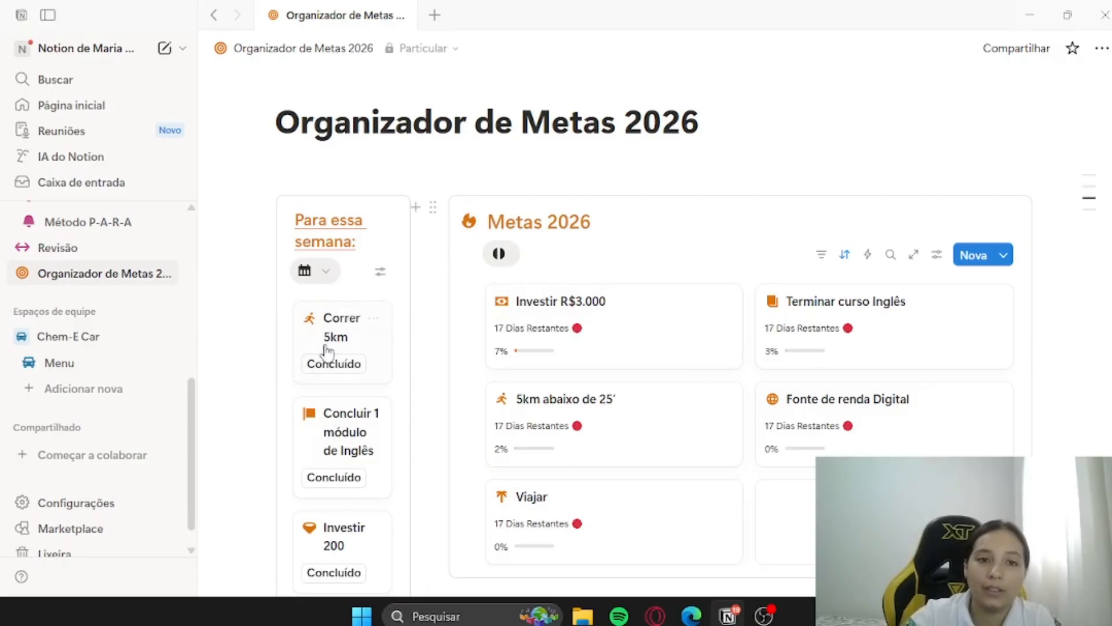
pyautogui.scroll(-1, 325, 348)
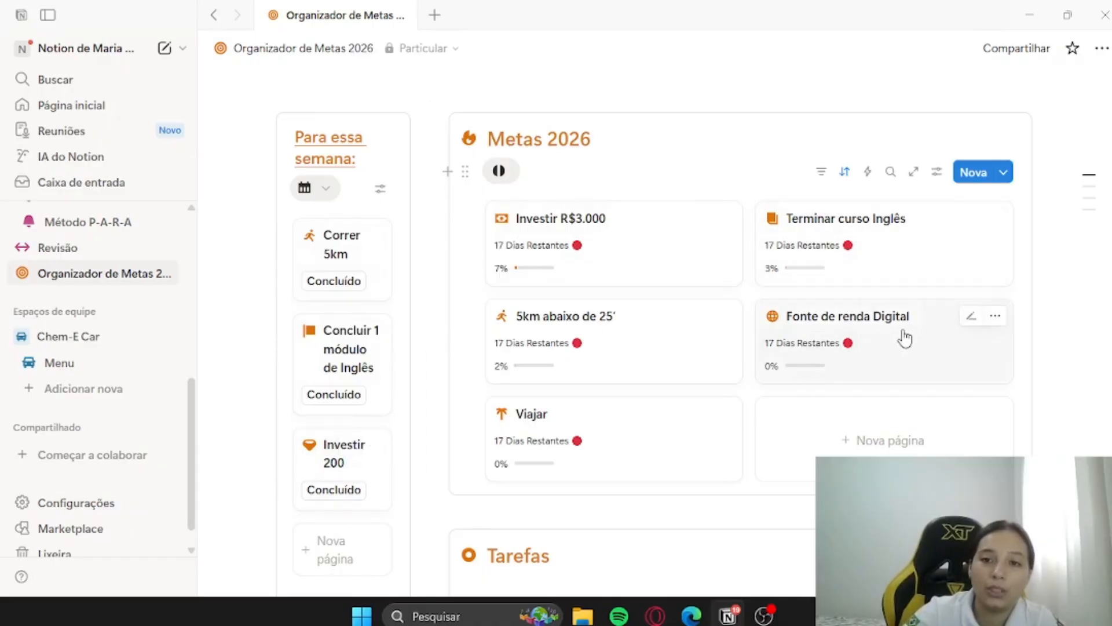
pyautogui.scroll(-7, 707, 345)
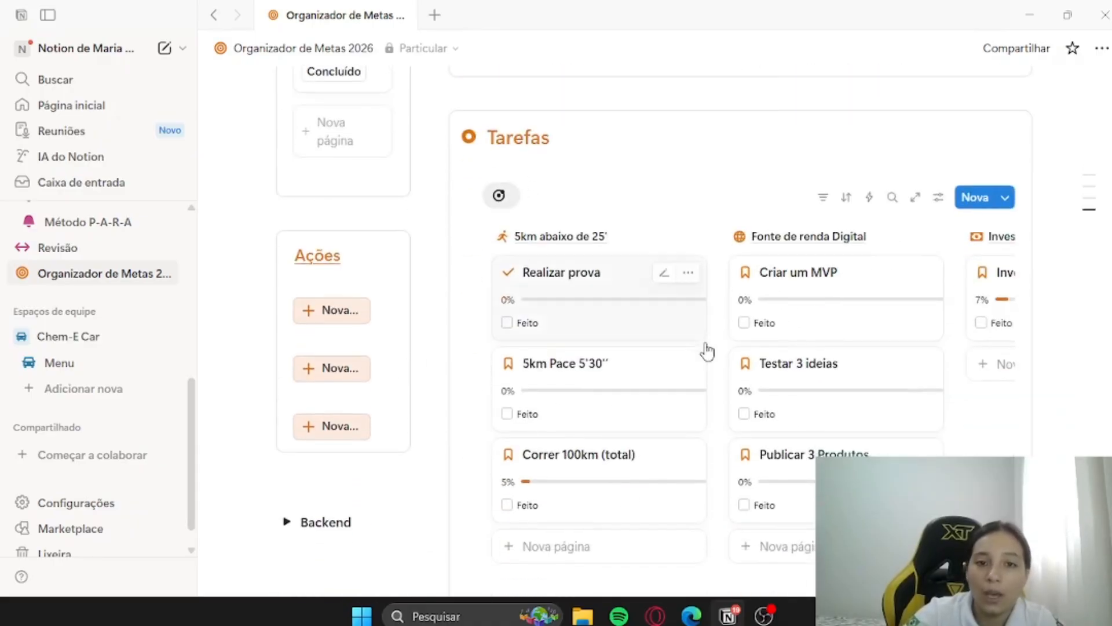
pyautogui.scroll(-4, 707, 350)
pyautogui.moveTo(684, 353); pyautogui.dragTo(822, 339)
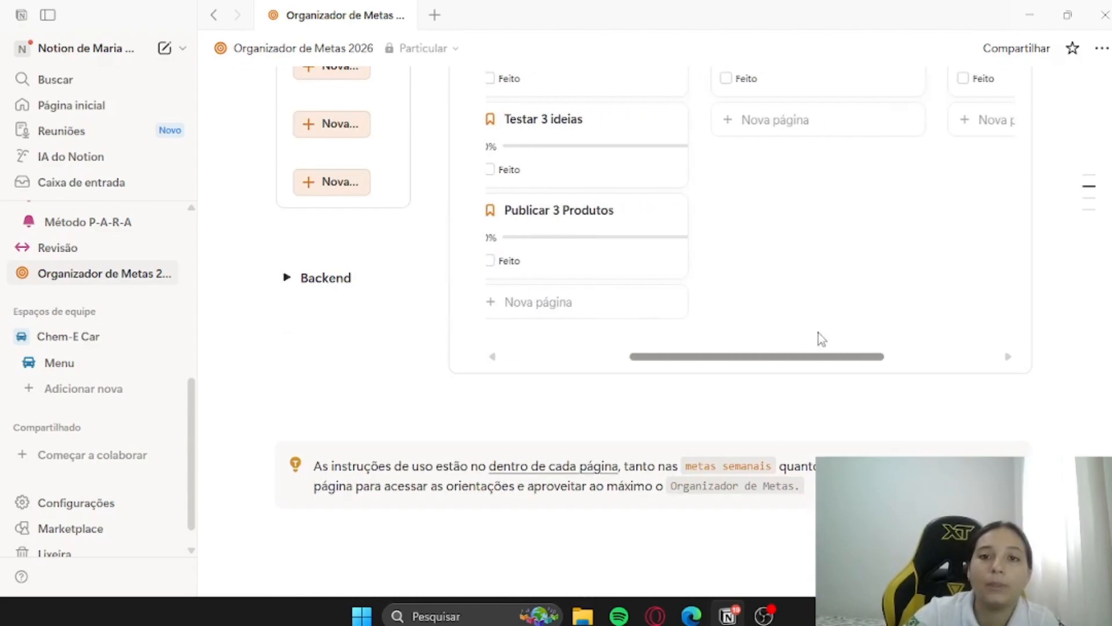
pyautogui.scroll(7, 789, 342)
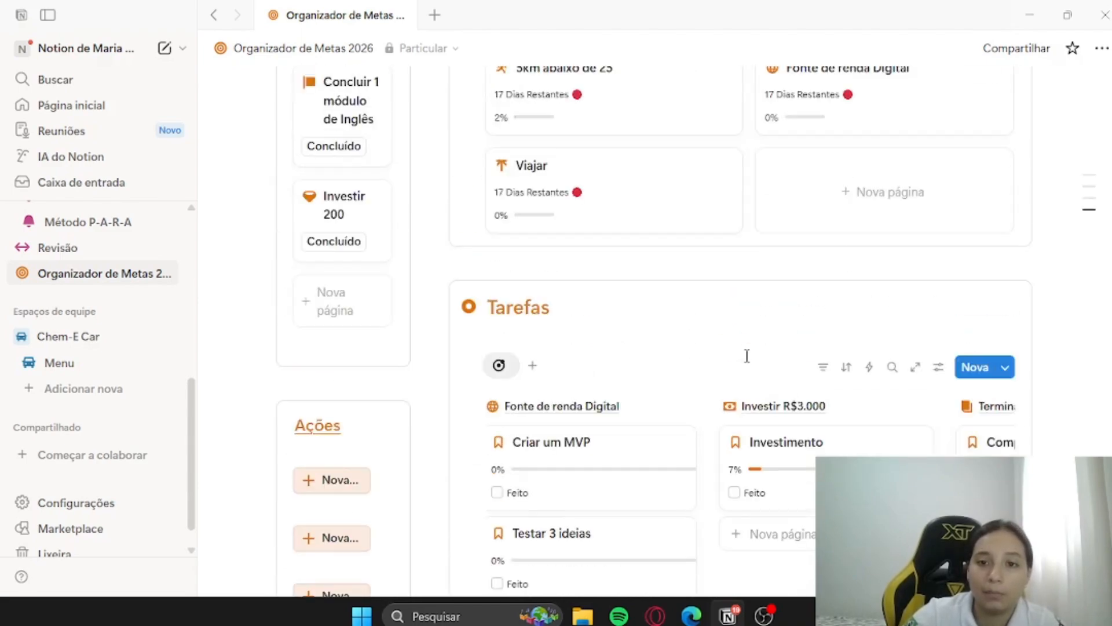
pyautogui.scroll(10, 747, 356)
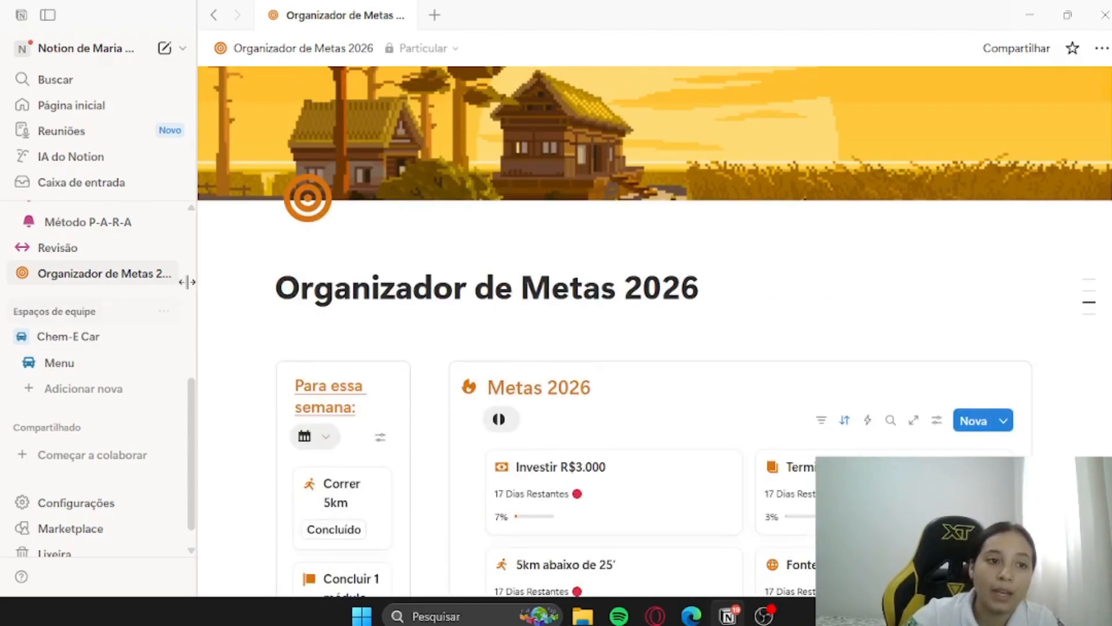
# - Return to the Marketplace, find Faculdade among the featured templates and add it to the private pages
pyautogui.click(128, 525)
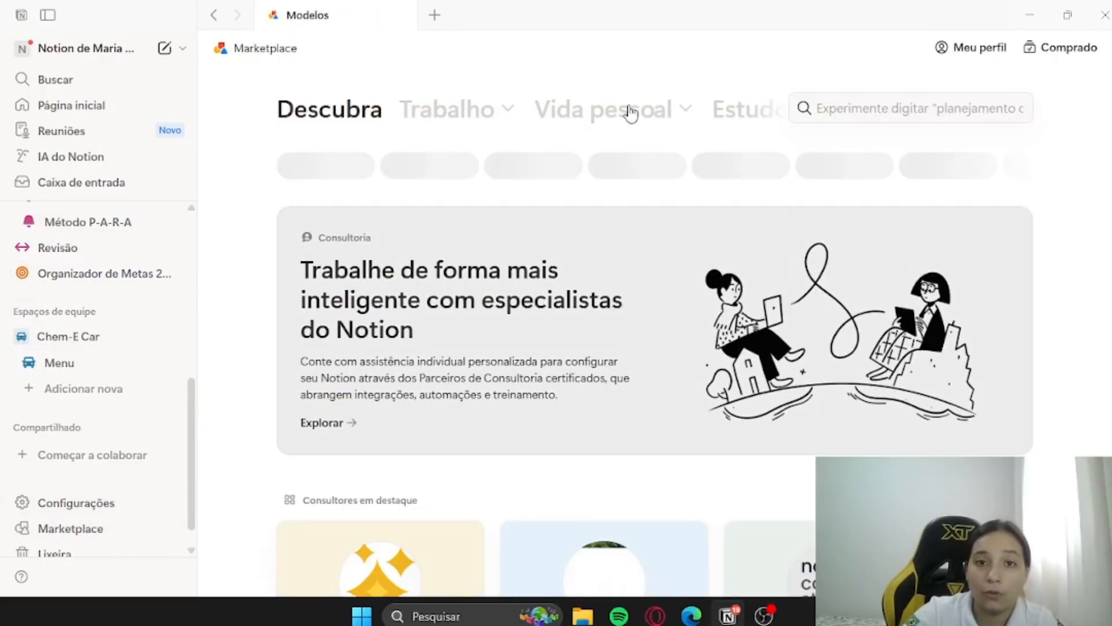
pyautogui.click(628, 110)
pyautogui.scroll(-5, 1023, 380)
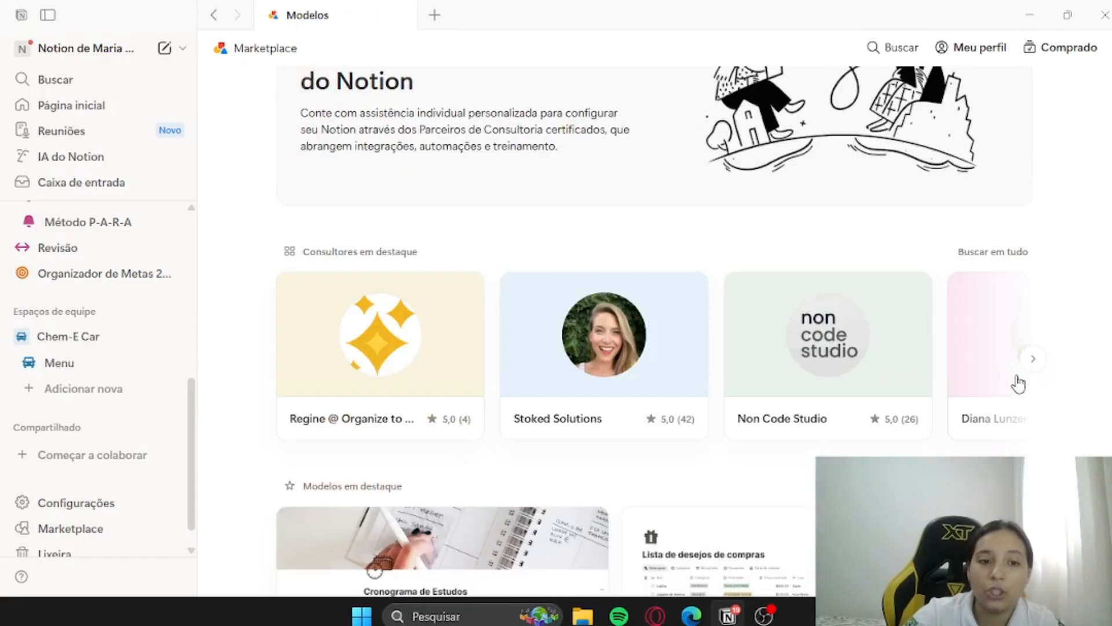
pyautogui.scroll(-2, 1013, 384)
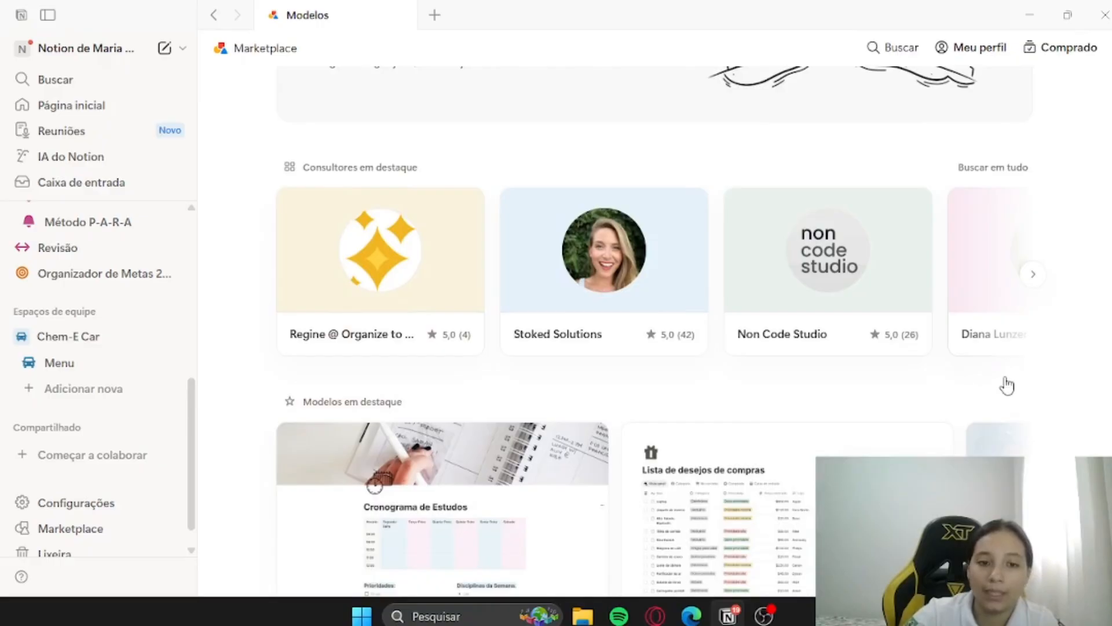
pyautogui.scroll(-7, 1007, 385)
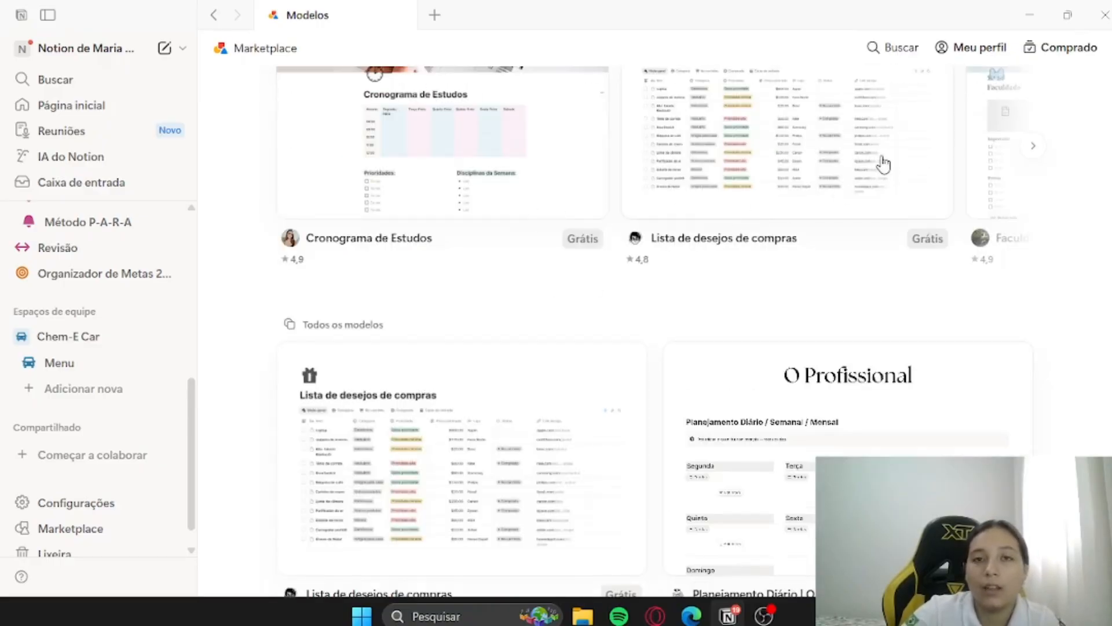
pyautogui.click(1033, 145)
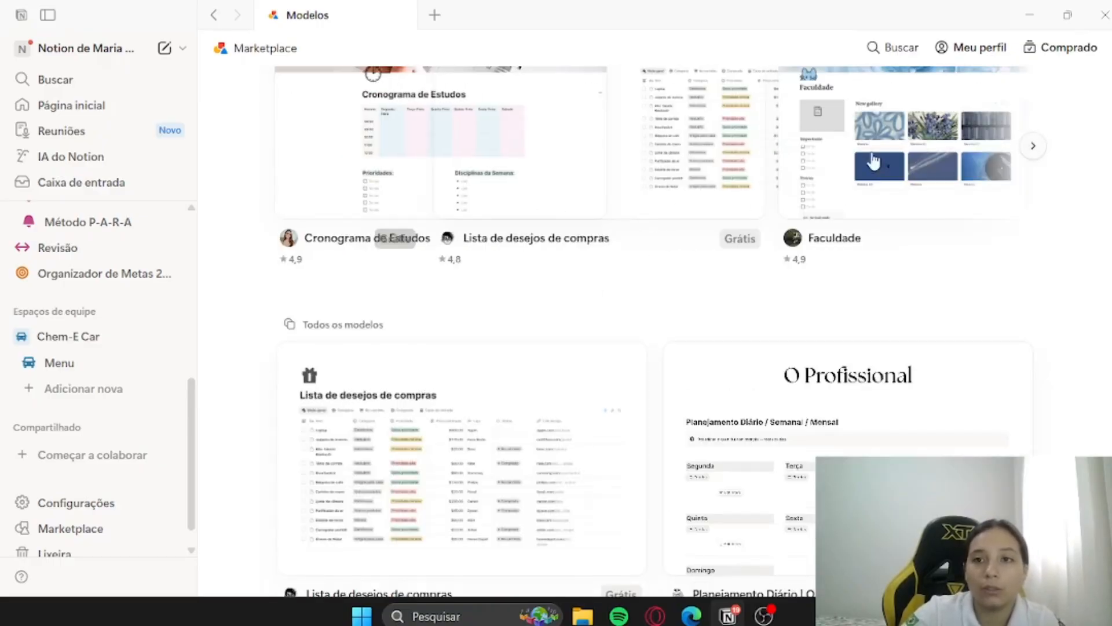
pyautogui.scroll(2, 811, 231)
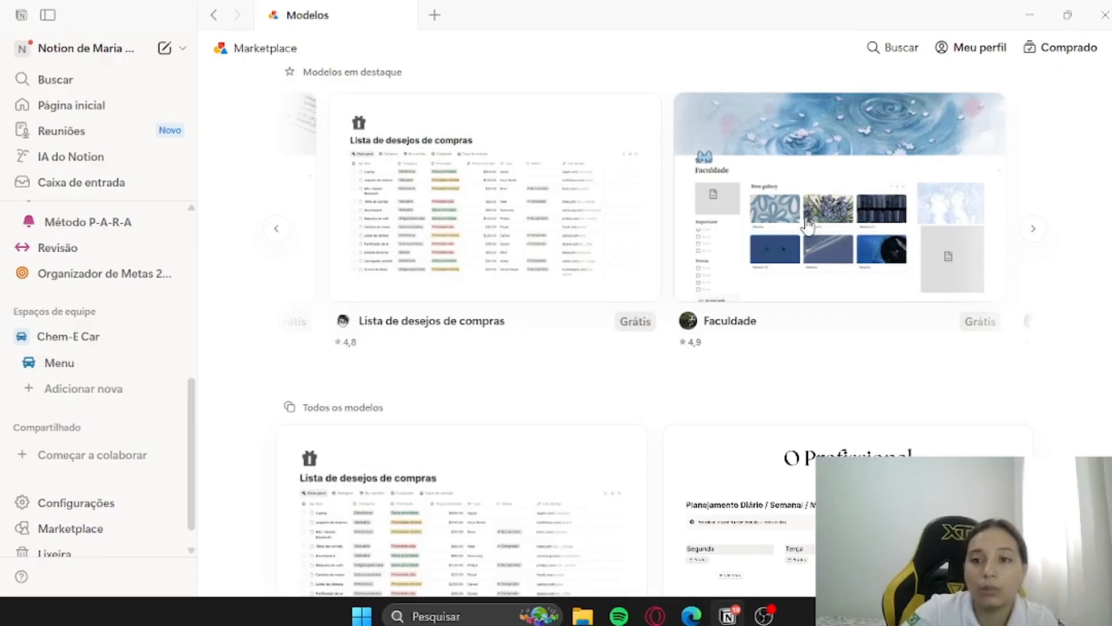
pyautogui.click(792, 195)
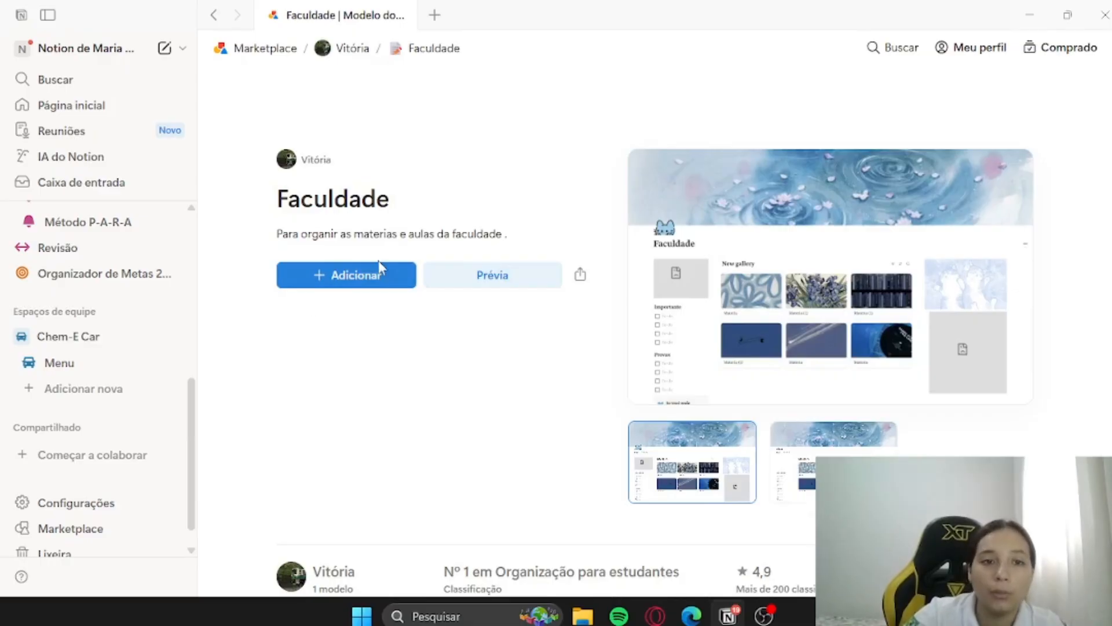
pyautogui.click(352, 283)
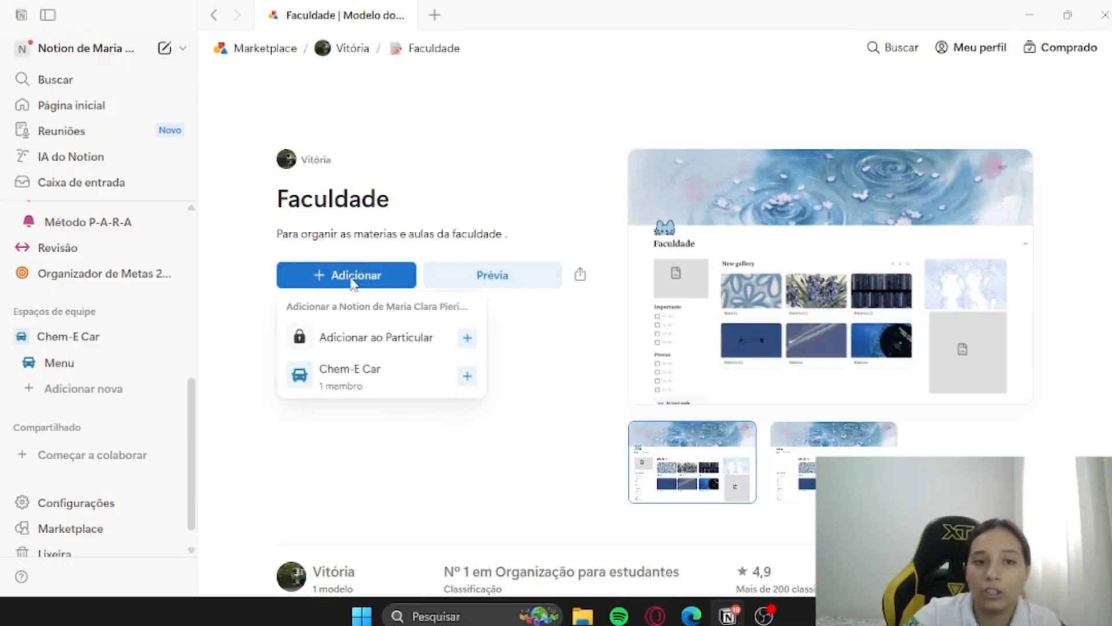
pyautogui.click(468, 339)
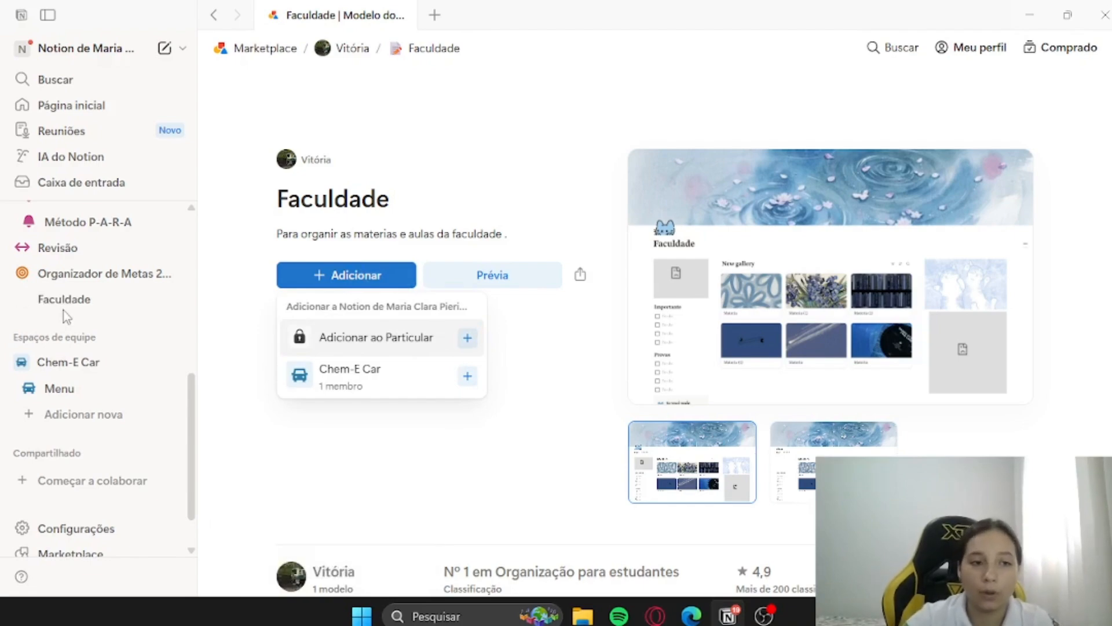
# - Open the new Faculdade page and examine its Organização gallery, Importante and Provas checklists and decorations
pyautogui.click(80, 306)
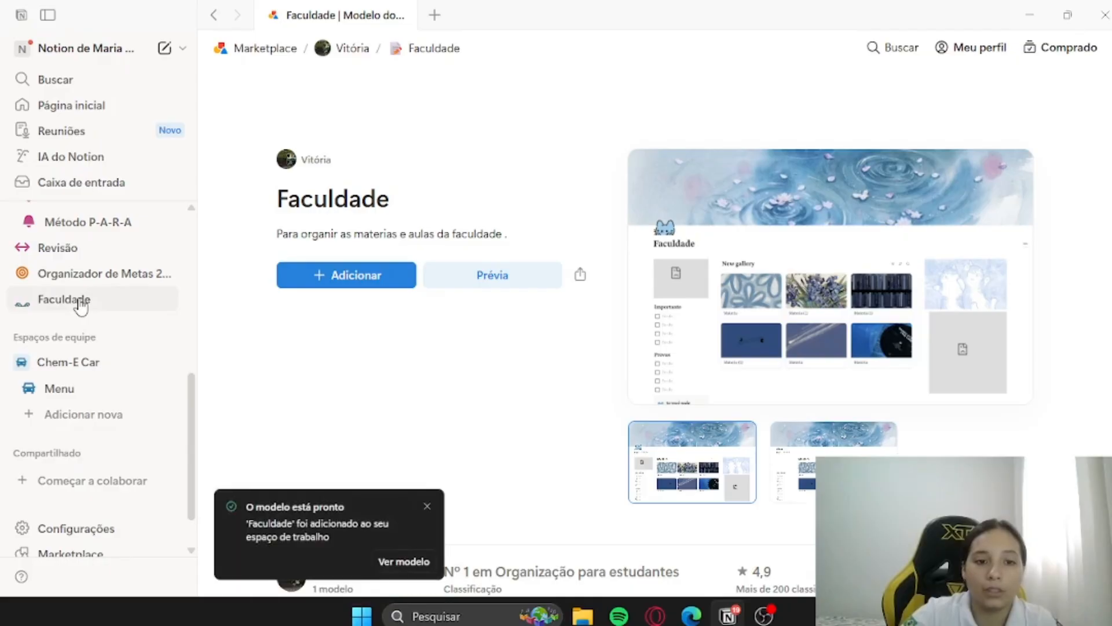
pyautogui.click(80, 306)
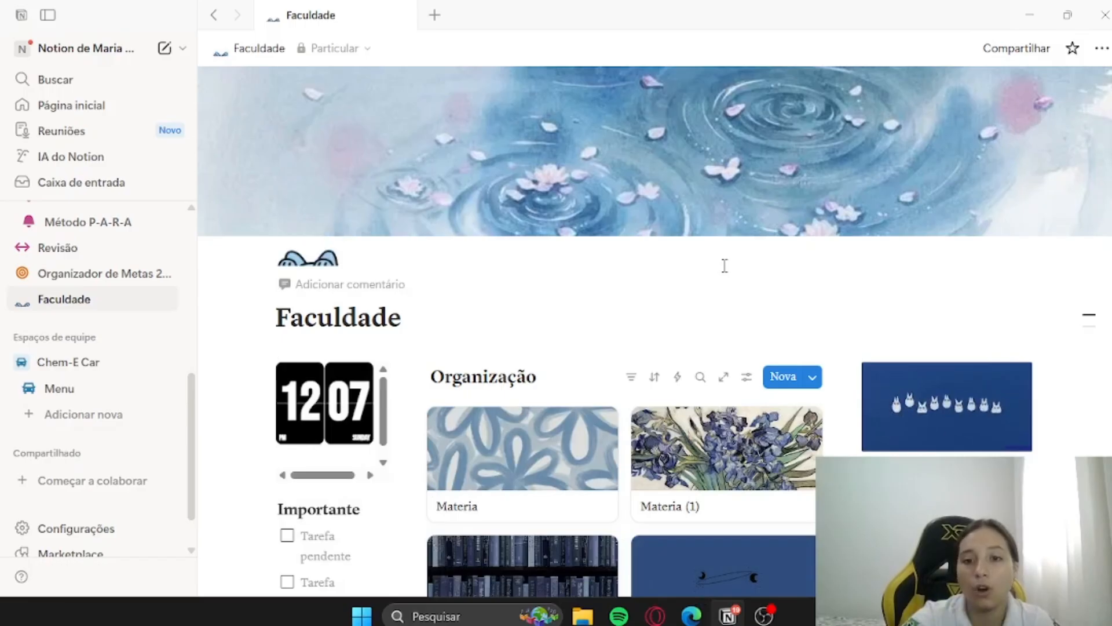
pyautogui.scroll(-10, 923, 297)
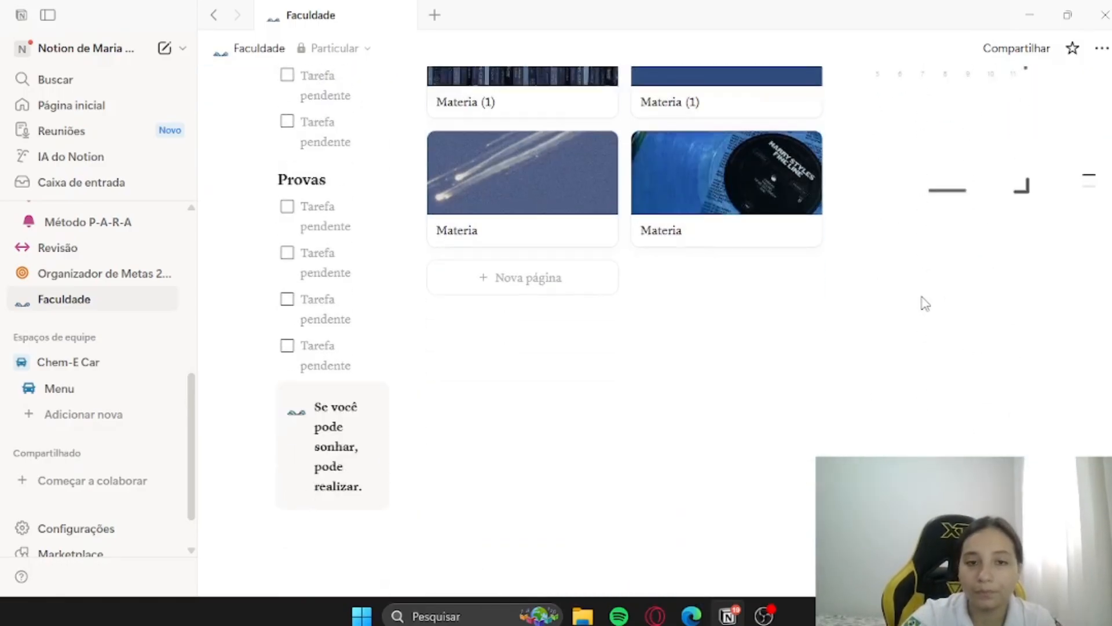
pyautogui.scroll(10, 924, 297)
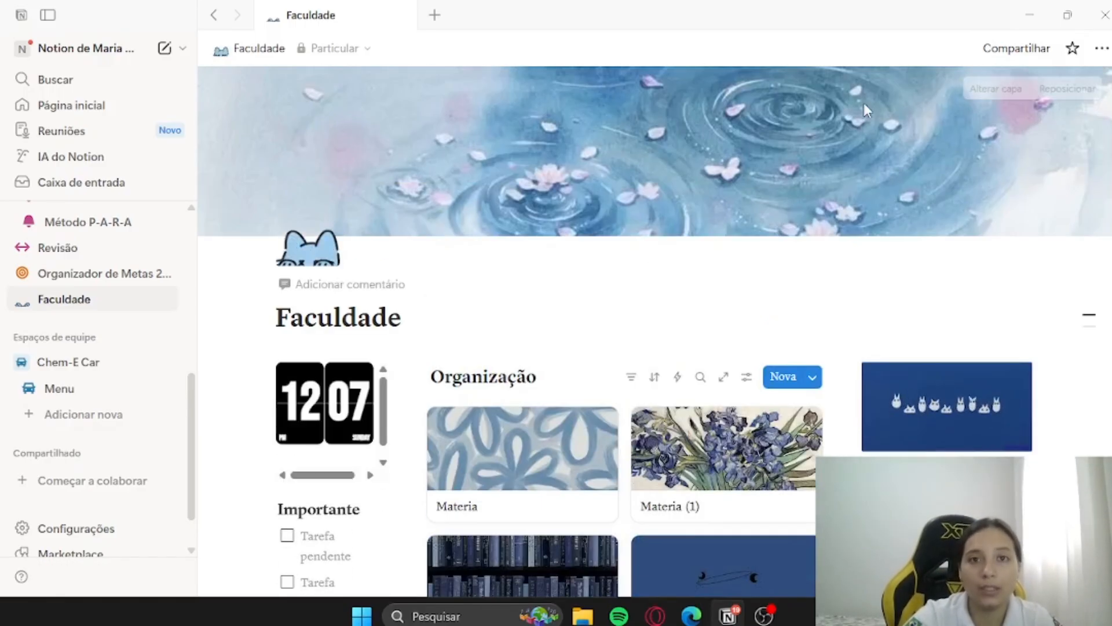